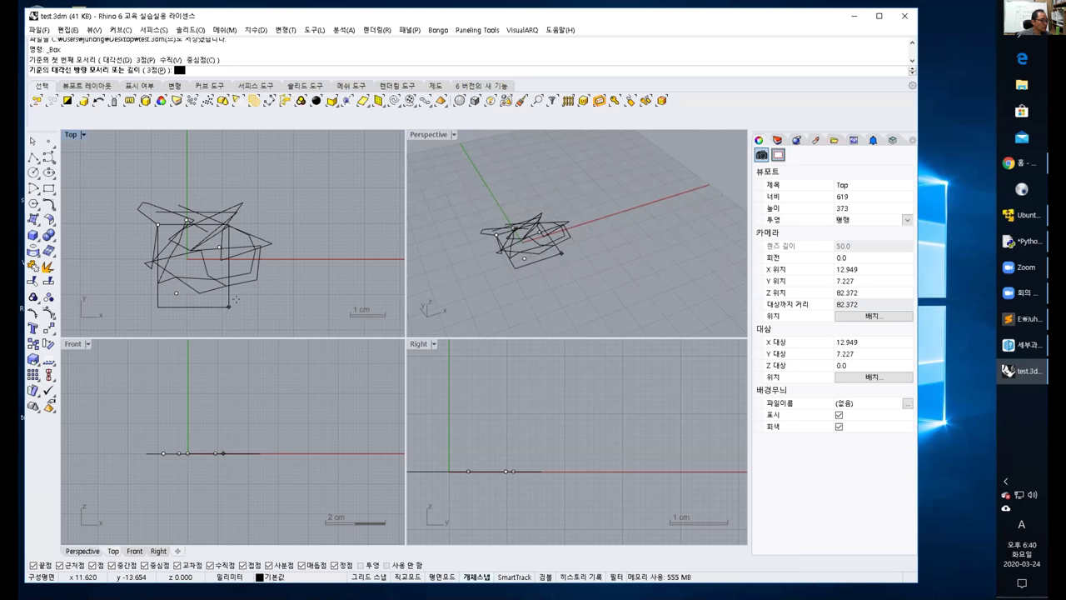
# Place the box's second base corner and height, then orbit Perspective to view the tall box.
pyautogui.click(272, 282)
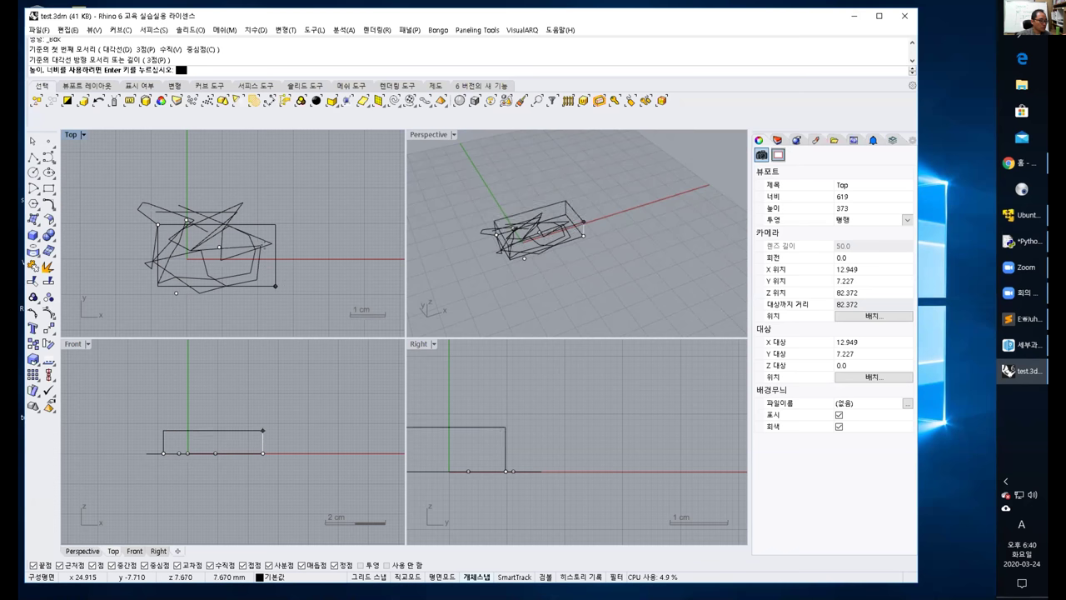
pyautogui.click(438, 238)
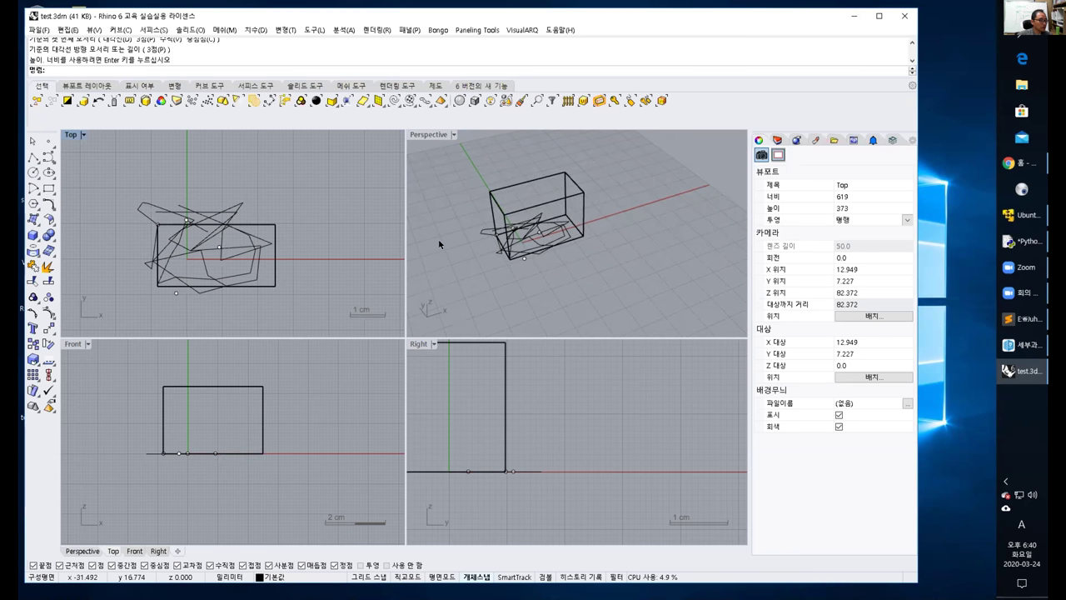
pyautogui.moveTo(438, 239); pyautogui.dragTo(554, 263, button='right')
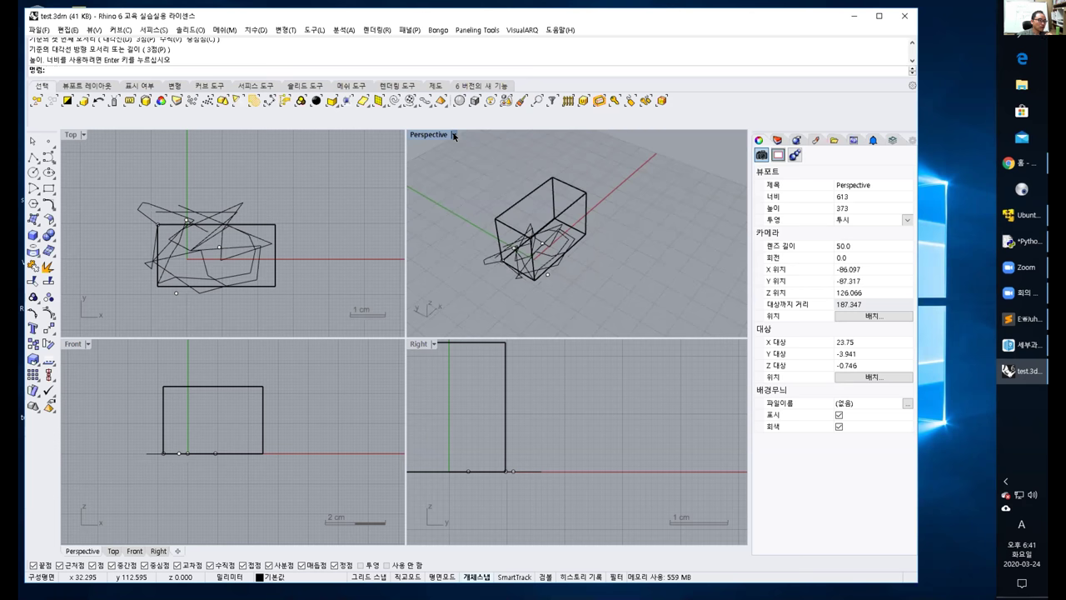
# Switch the Perspective view to Rendered display and orbit around the box.
pyautogui.click(454, 135)
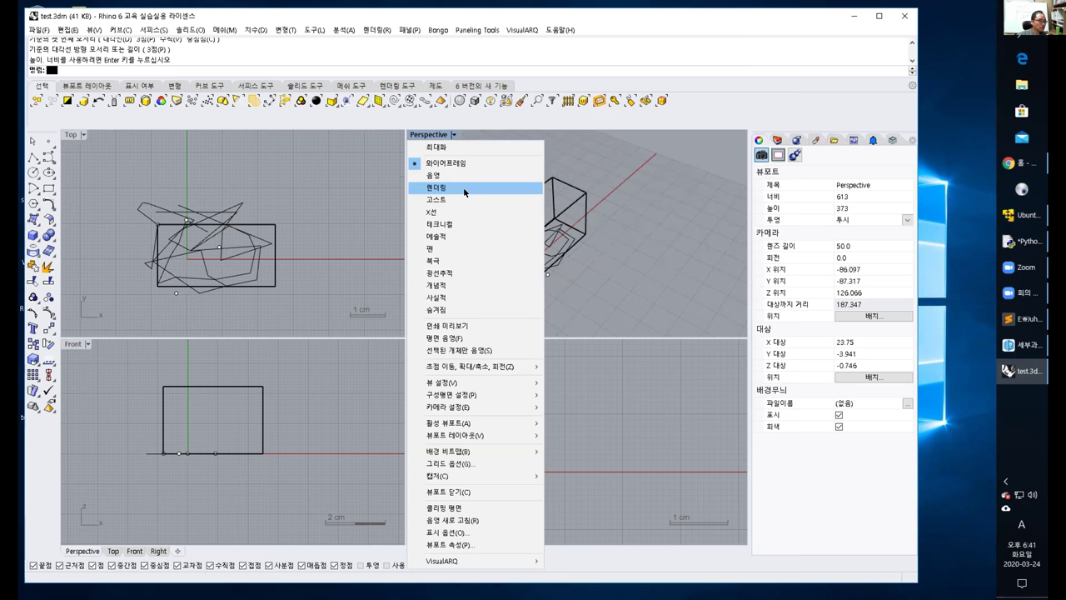
pyautogui.click(463, 186)
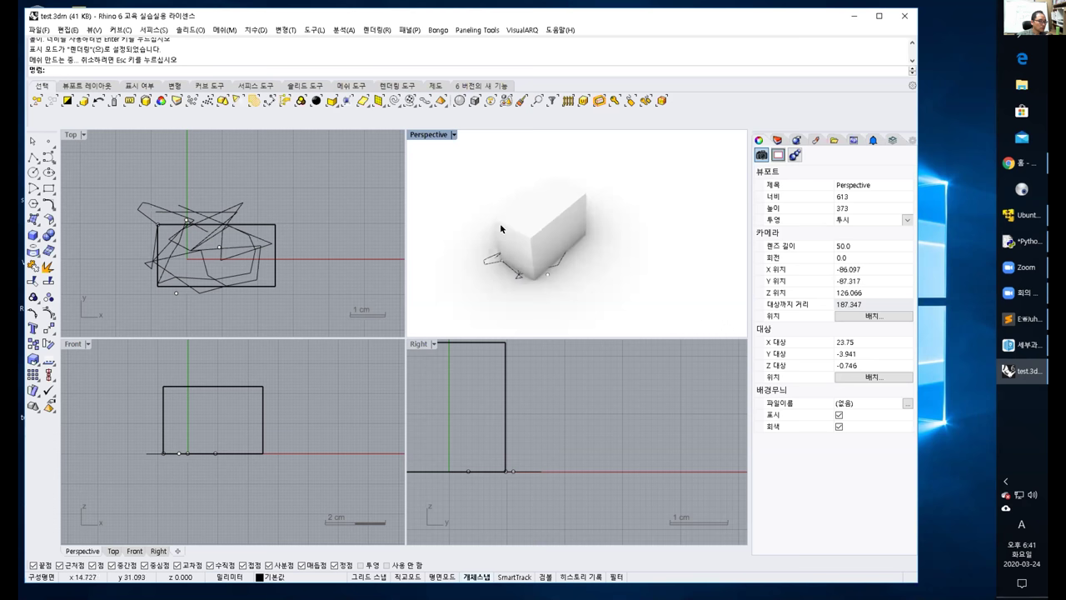
pyautogui.moveTo(500, 223); pyautogui.dragTo(622, 236, button='right')
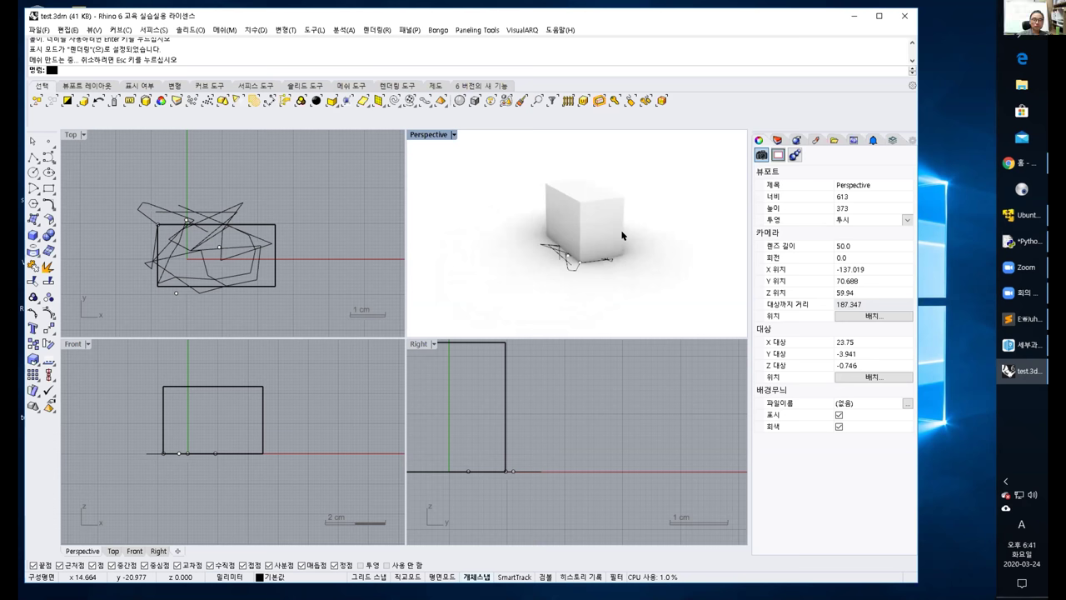
pyautogui.moveTo(607, 236); pyautogui.dragTo(511, 263, button='right')
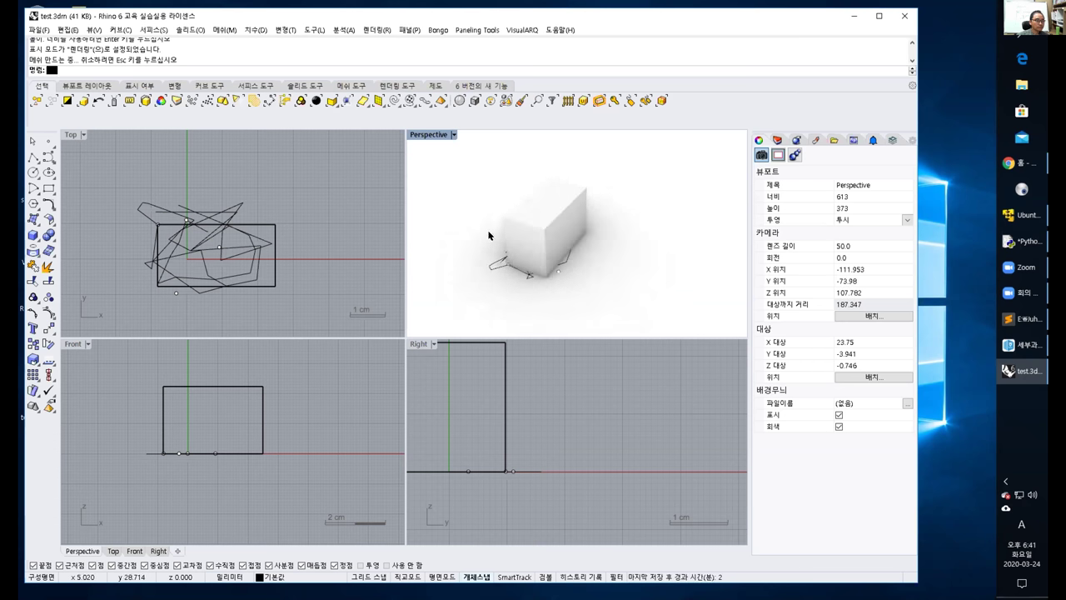
# Change the Perspective view to Technical display, zooming in and orbiting the box.
pyautogui.click(454, 135)
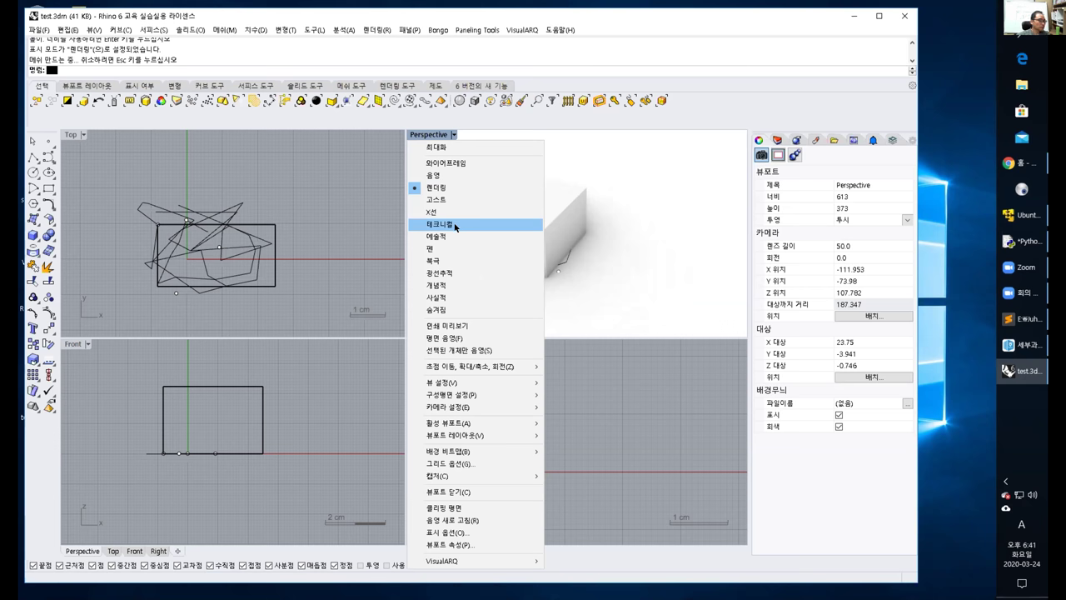
pyautogui.click(454, 225)
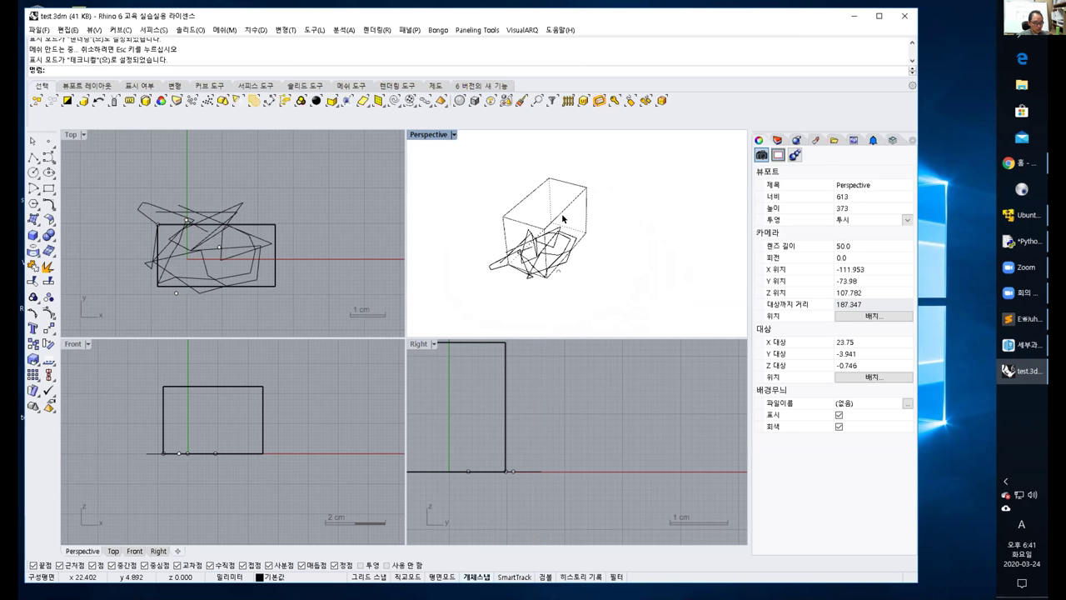
pyautogui.scroll(2, 575, 209)
pyautogui.moveTo(575, 209); pyautogui.dragTo(552, 238, button='right')
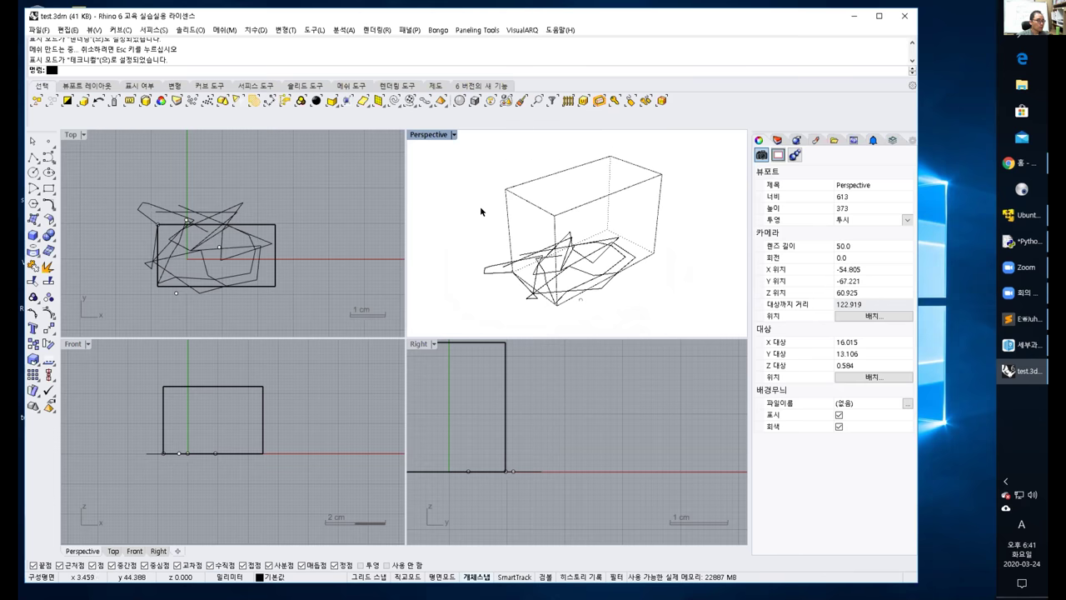
# Try Artistic and then Pen display in the Perspective view, orbiting the pen-drawn box.
pyautogui.click(447, 138)
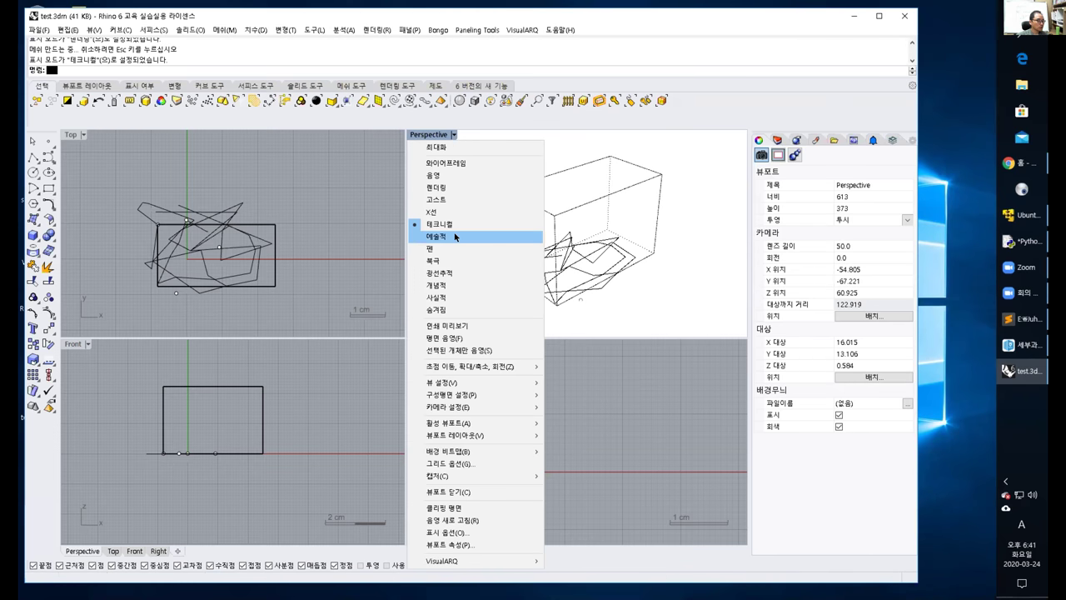
pyautogui.click(455, 234)
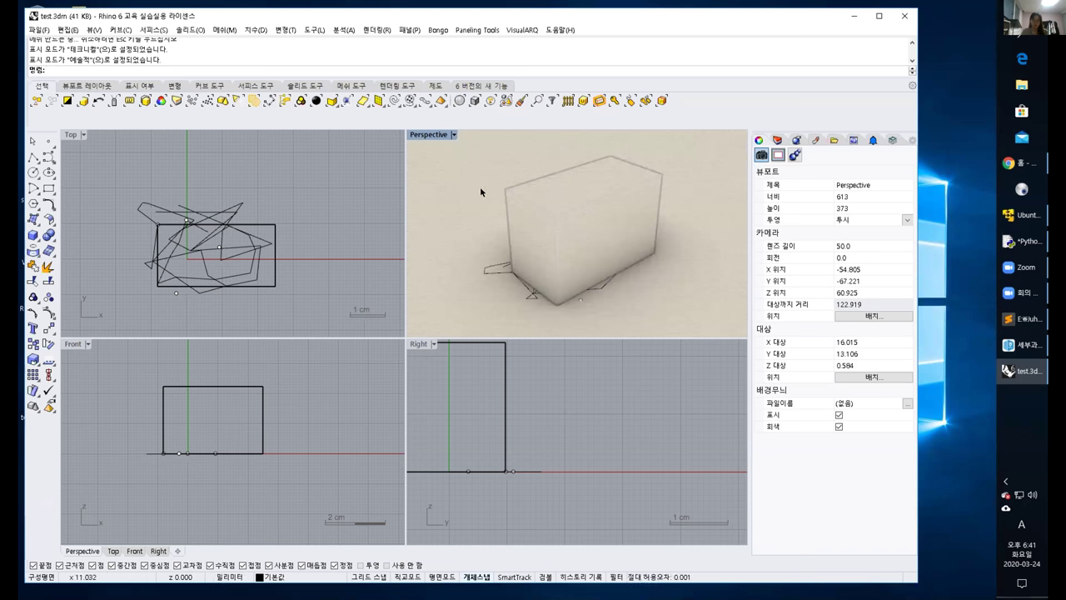
pyautogui.click(453, 135)
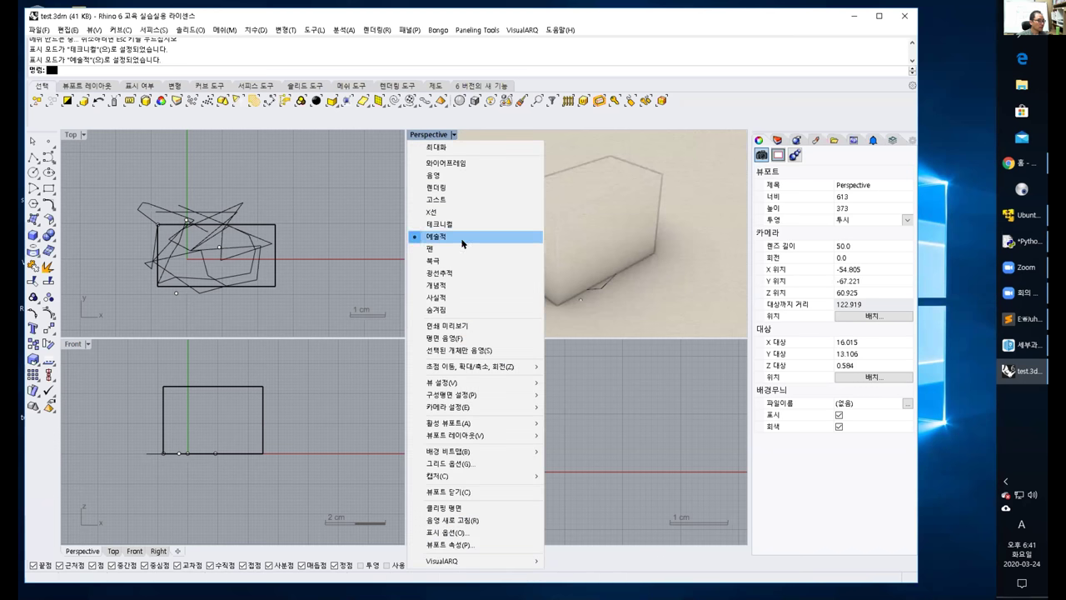
pyautogui.click(455, 239)
pyautogui.moveTo(550, 209); pyautogui.dragTo(558, 203, button='right')
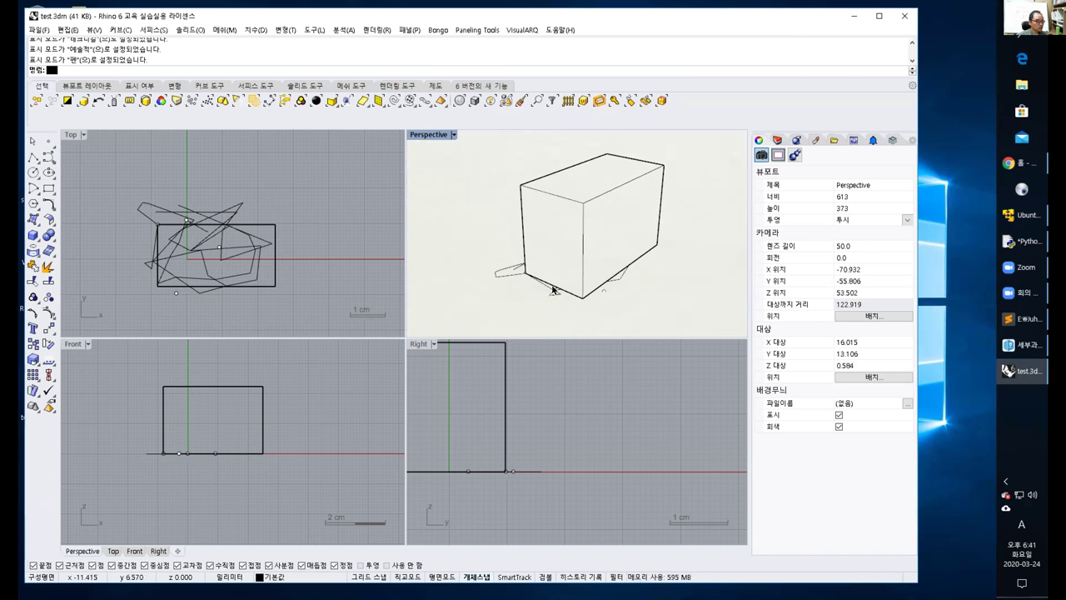
# Set the Perspective view to Arctic display and orbit around the box.
pyautogui.click(454, 134)
pyautogui.click(432, 261)
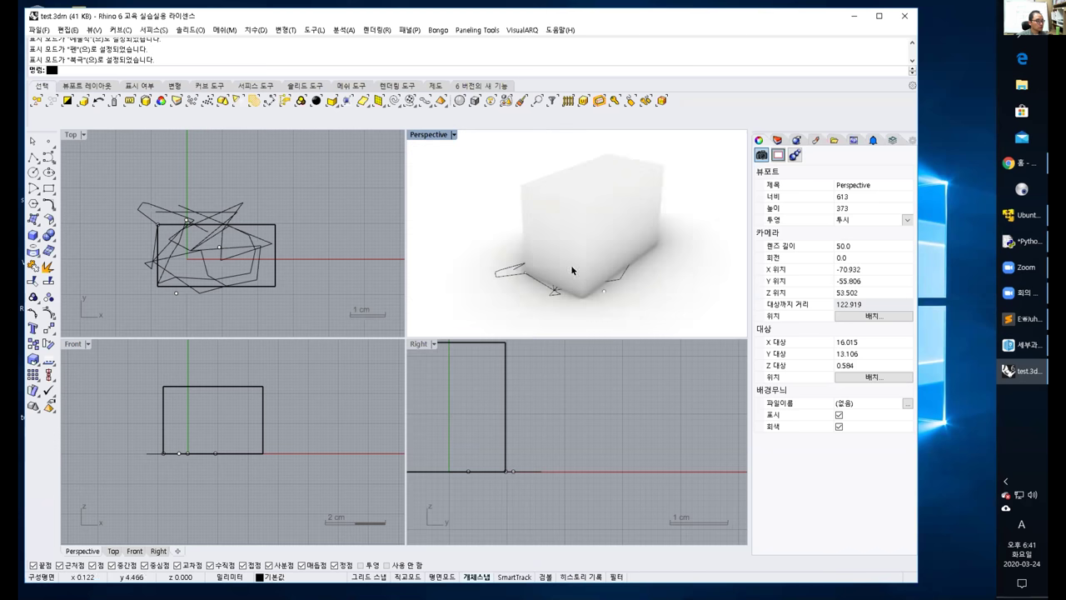
pyautogui.moveTo(630, 238); pyautogui.dragTo(543, 274, button='right')
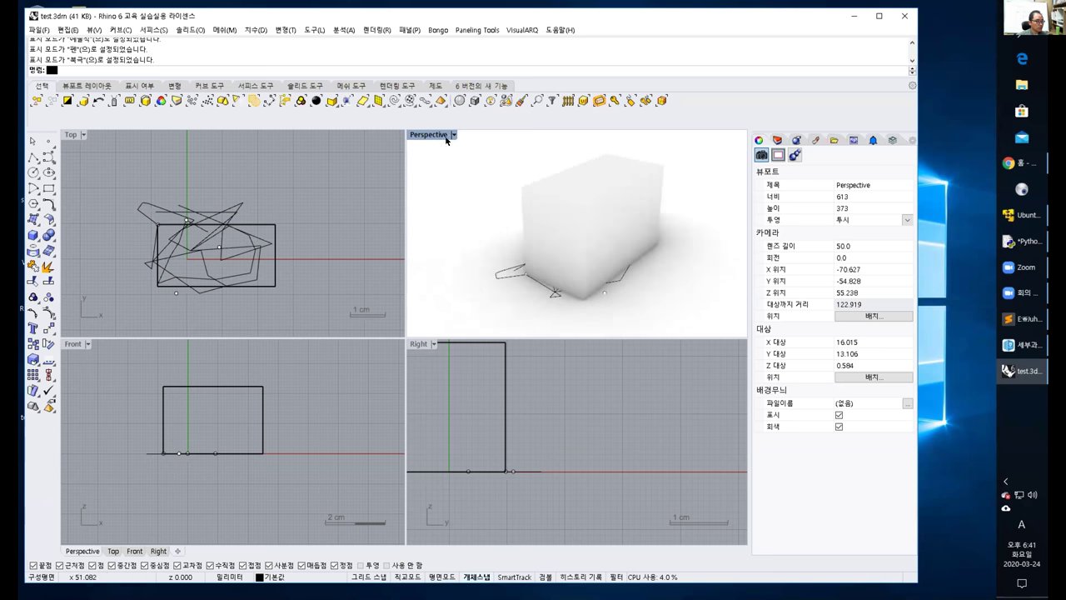
# View the box in Conceptual and then Realistic display, orbiting after each.
pyautogui.click(454, 134)
pyautogui.click(437, 285)
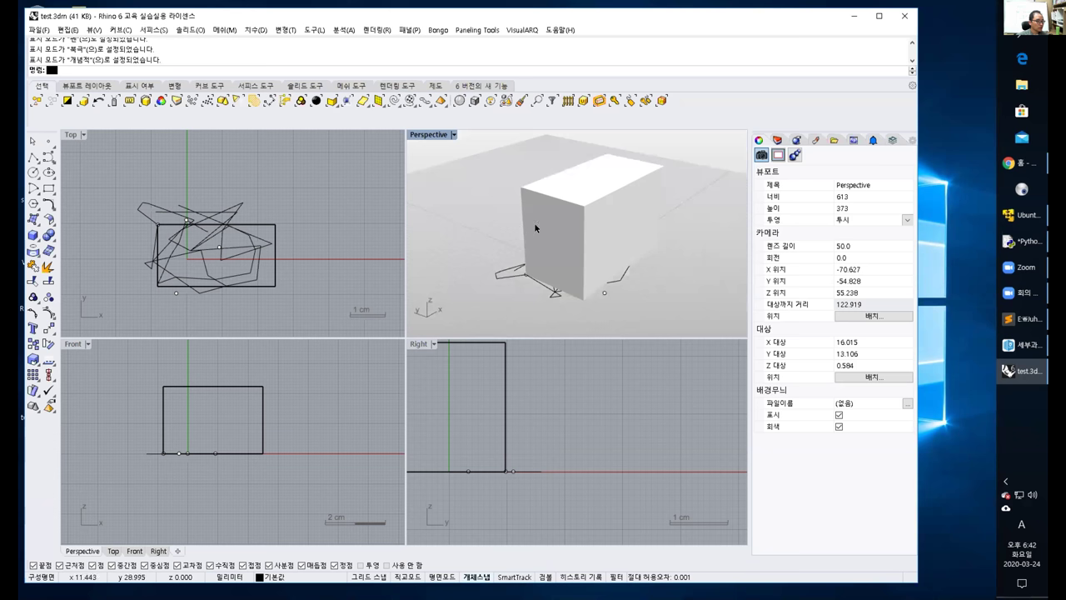
pyautogui.moveTo(541, 263); pyautogui.dragTo(504, 271, button='right')
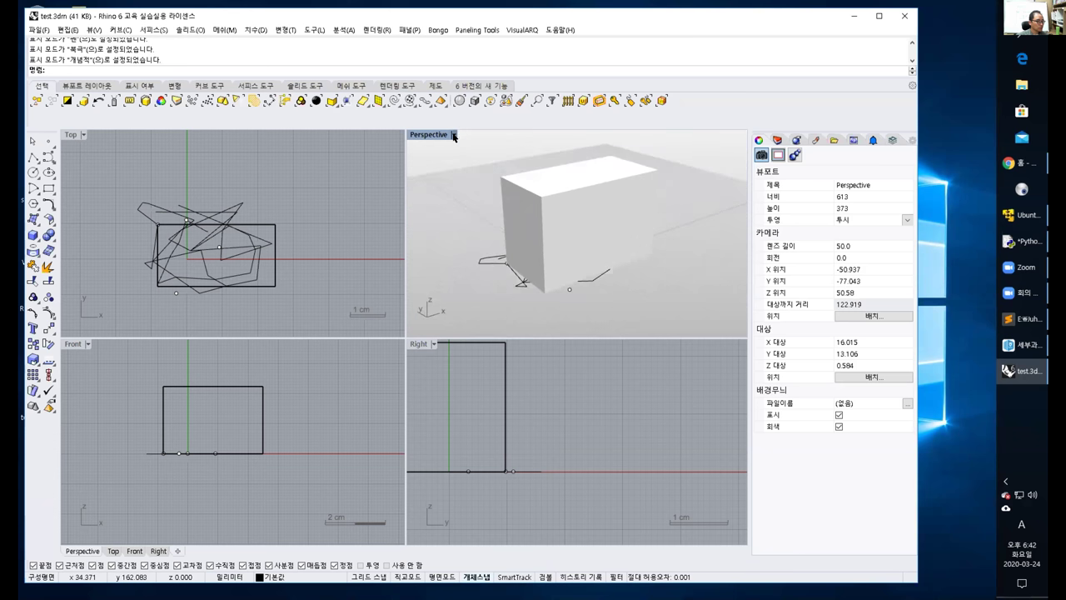
pyautogui.click(454, 135)
pyautogui.click(436, 298)
pyautogui.moveTo(542, 237); pyautogui.dragTo(490, 233, button='right')
# Switch the Perspective view to Hidden, then Ghosted display, and orbit the ghosted box.
pyautogui.click(454, 135)
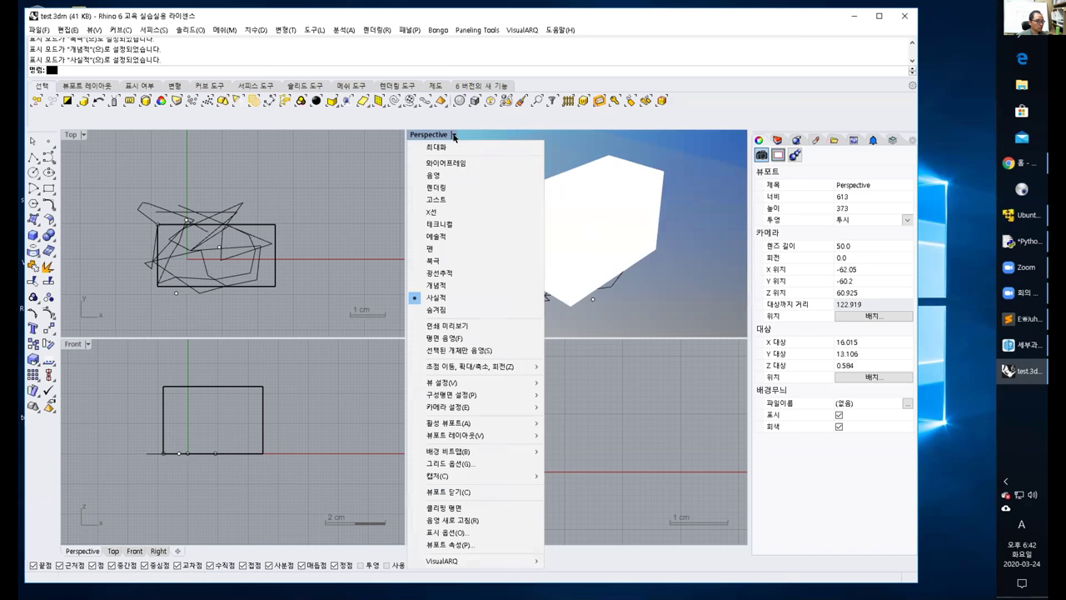
pyautogui.click(450, 309)
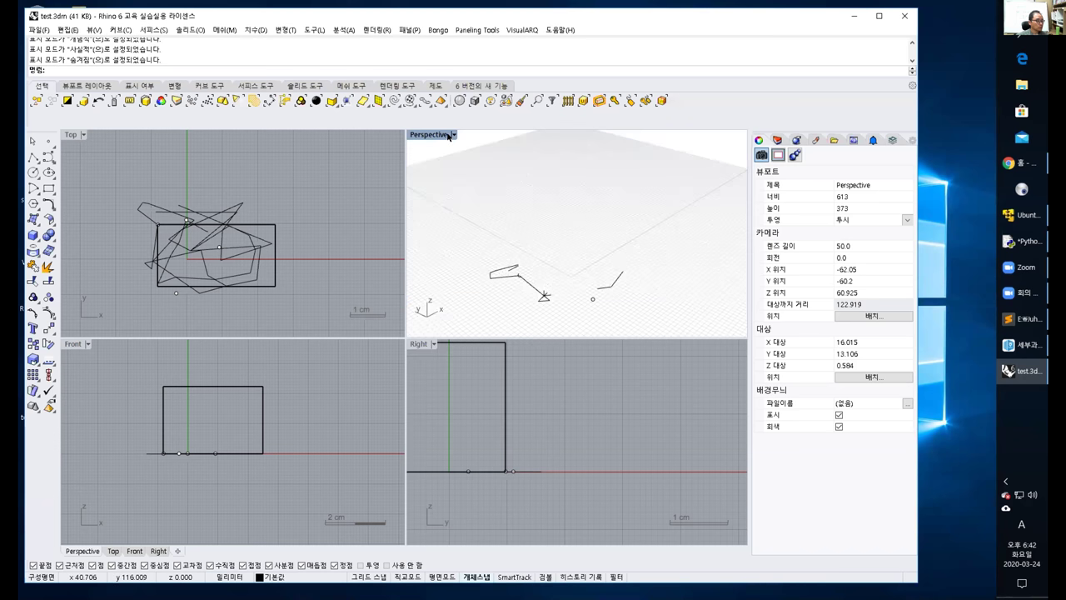
pyautogui.click(454, 135)
pyautogui.click(436, 199)
pyautogui.moveTo(499, 208); pyautogui.dragTo(489, 178, button='right')
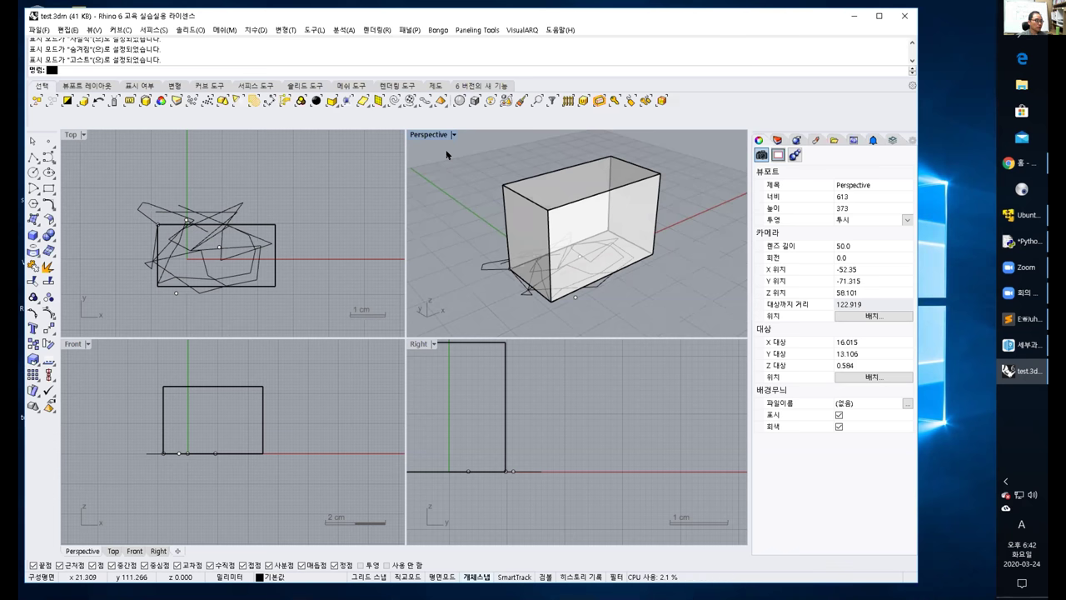
# Return the Perspective view to Rendered display and orbit to see the box from the front.
pyautogui.click(442, 135)
pyautogui.click(466, 172)
pyautogui.moveTo(489, 208); pyautogui.dragTo(544, 226, button='right')
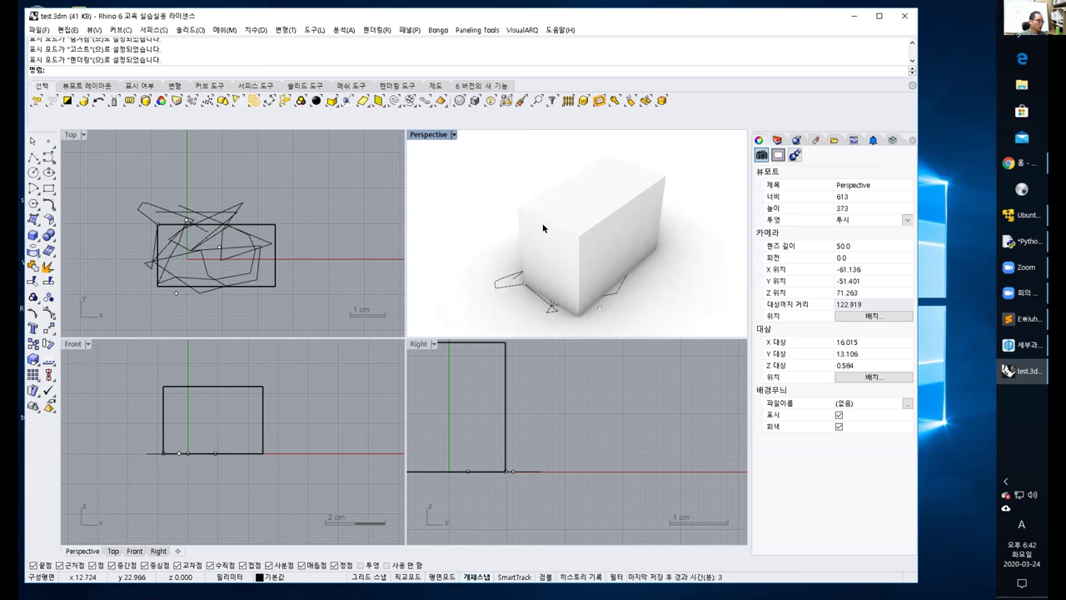
pyautogui.moveTo(542, 227); pyautogui.dragTo(458, 154, button='right')
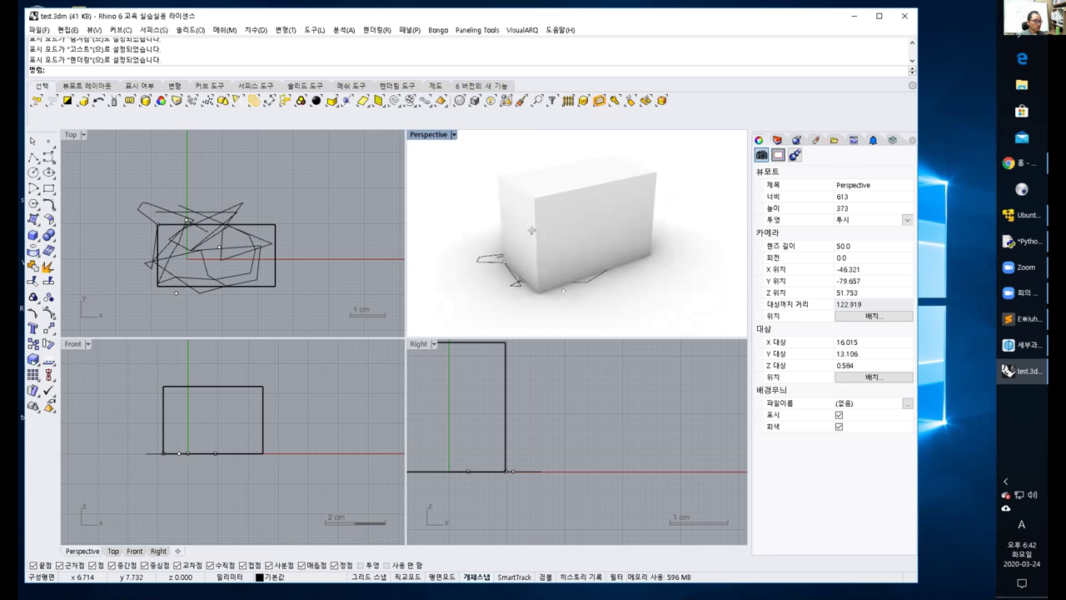
# Set the Perspective view to Wireframe, orbit it, and pan the Right view to recentre the box.
pyautogui.click(453, 134)
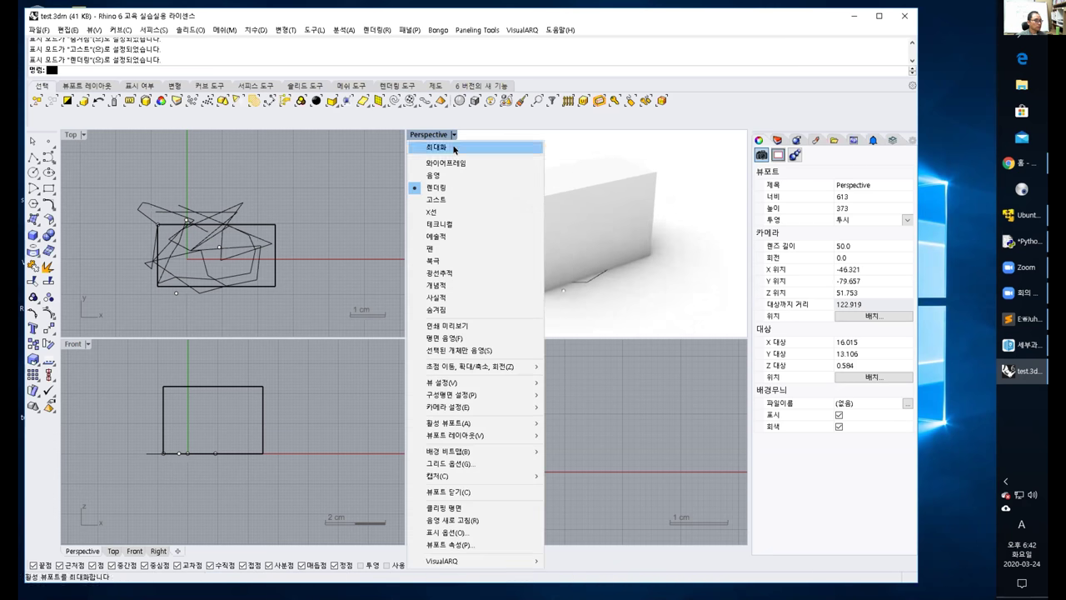
pyautogui.click(455, 163)
pyautogui.moveTo(500, 216); pyautogui.dragTo(526, 228, button='right')
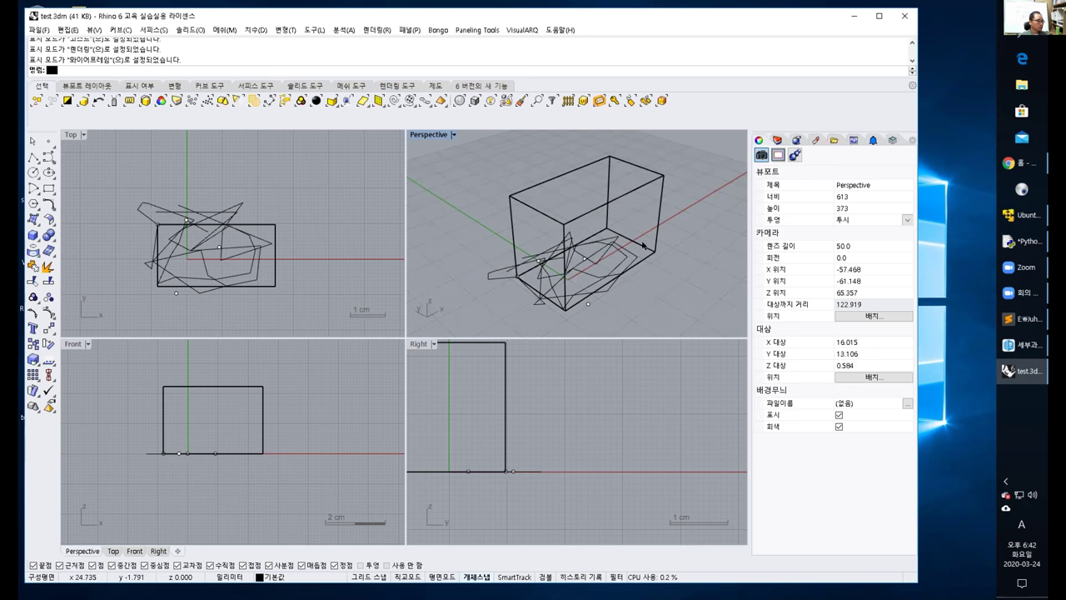
pyautogui.moveTo(413, 337); pyautogui.dragTo(483, 364, button='right')
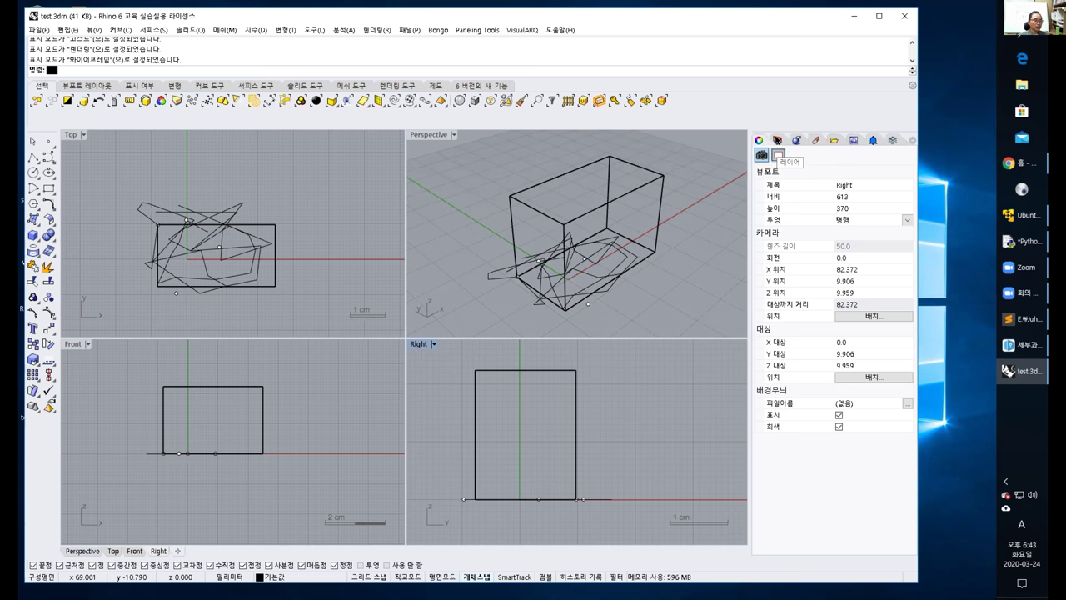
# Browse the side panel's Layers, Rendering, Materials, Libraries and Notifications pages and panel options.
pyautogui.click(777, 144)
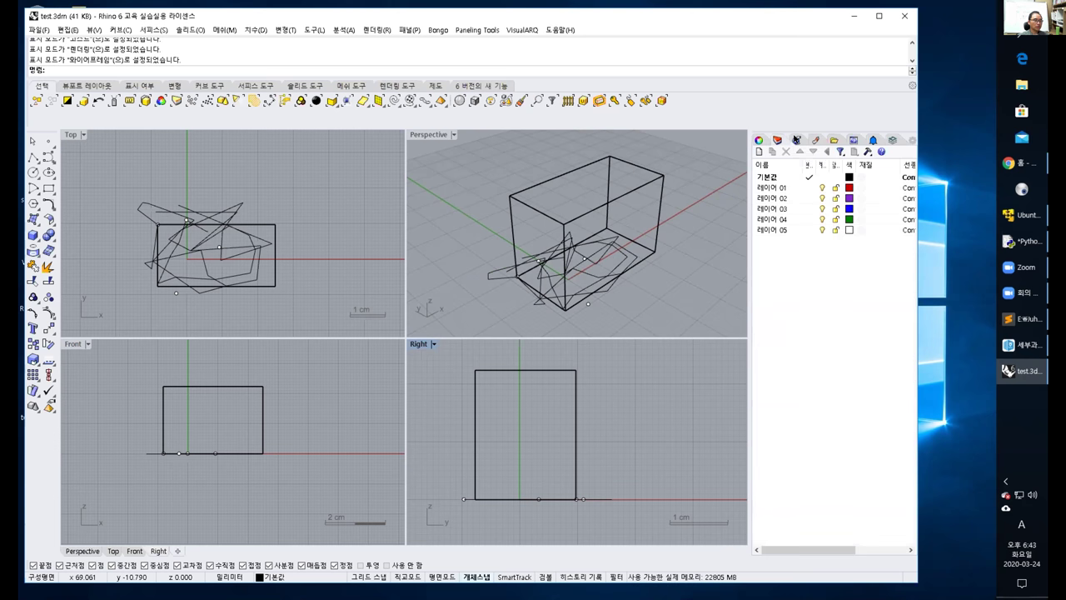
pyautogui.click(797, 139)
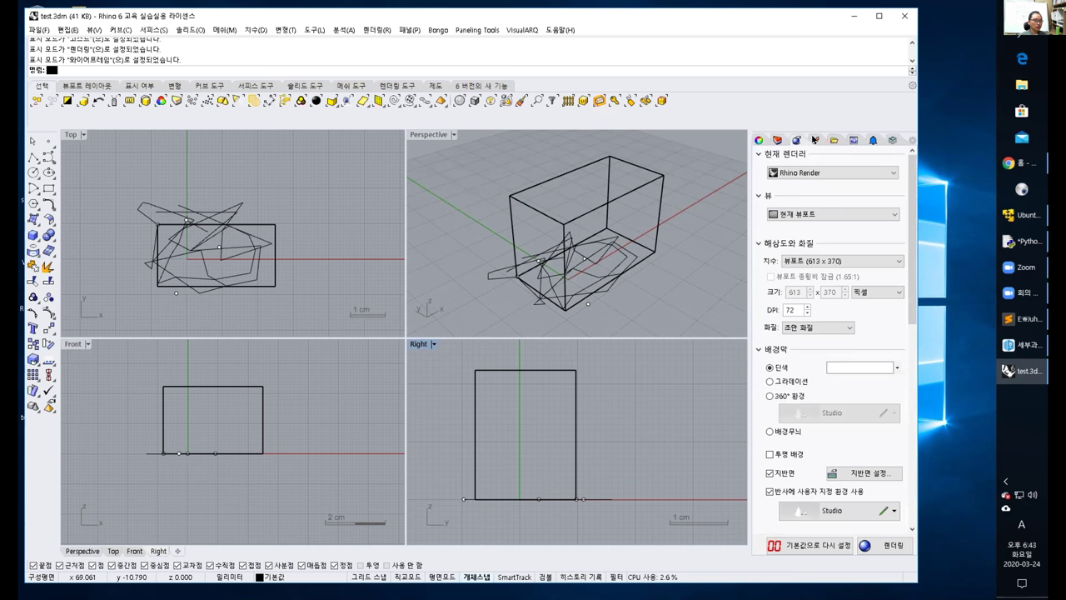
pyautogui.click(814, 139)
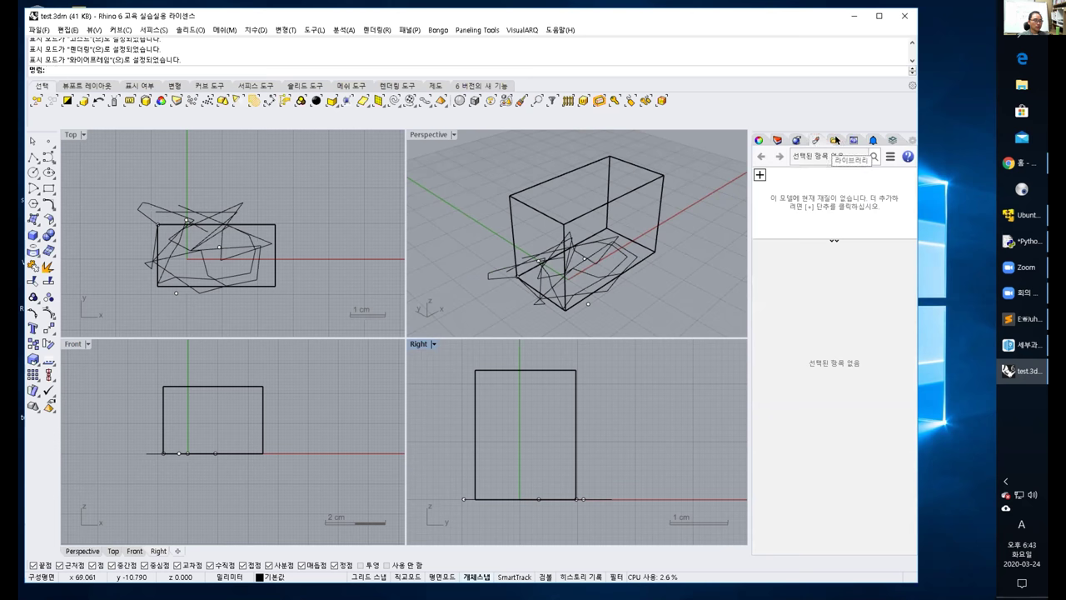
pyautogui.click(834, 139)
pyautogui.click(872, 140)
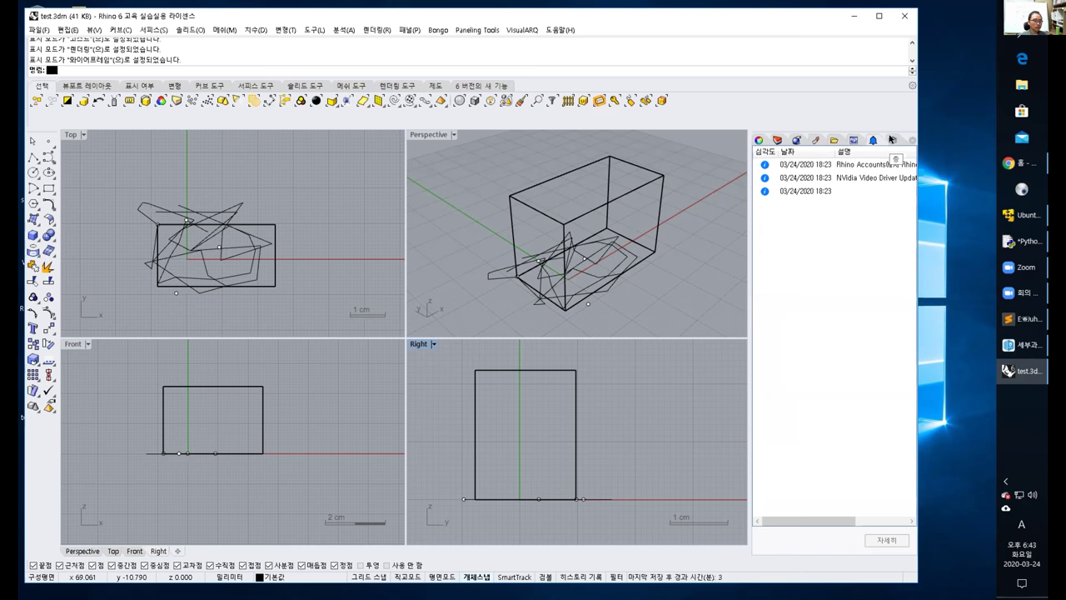
pyautogui.click(890, 139)
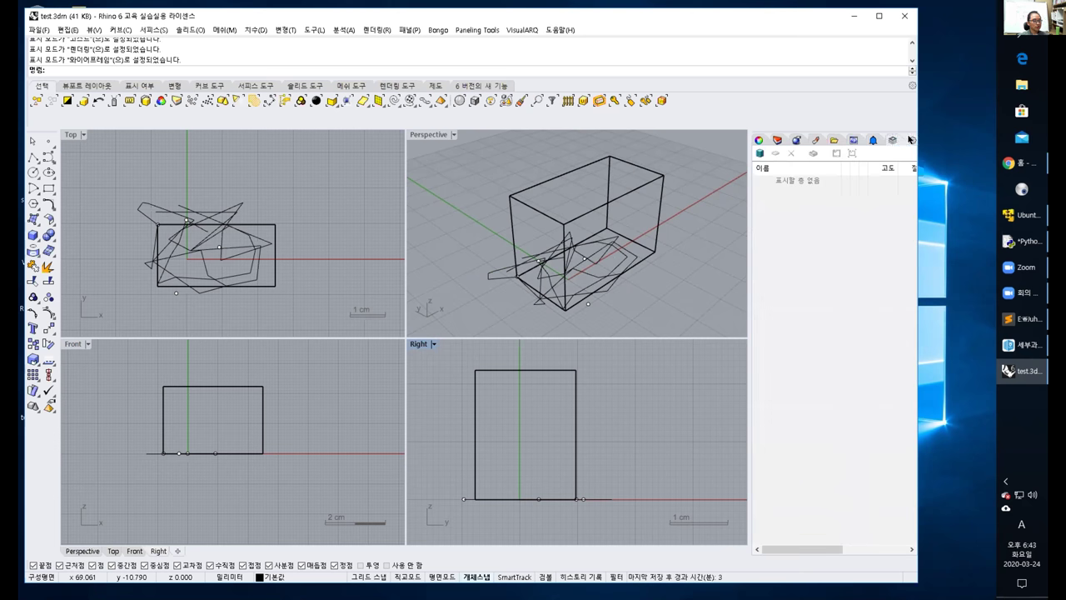
pyautogui.click(910, 139)
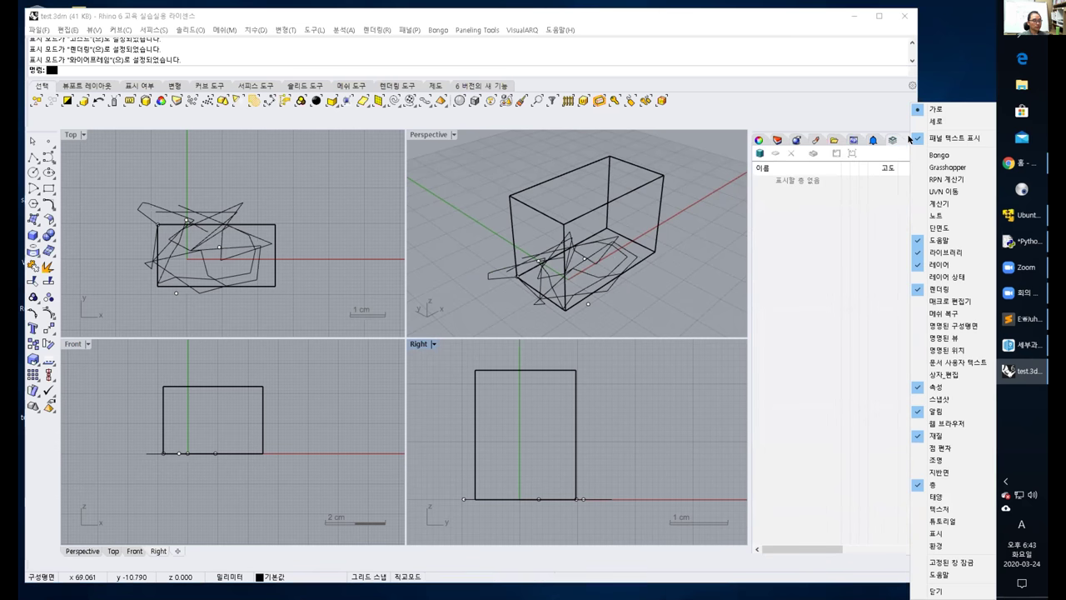
# Recheck Properties, Layers, Rendering and Materials, then show properties with Perspective as the active viewport.
pyautogui.click(759, 140)
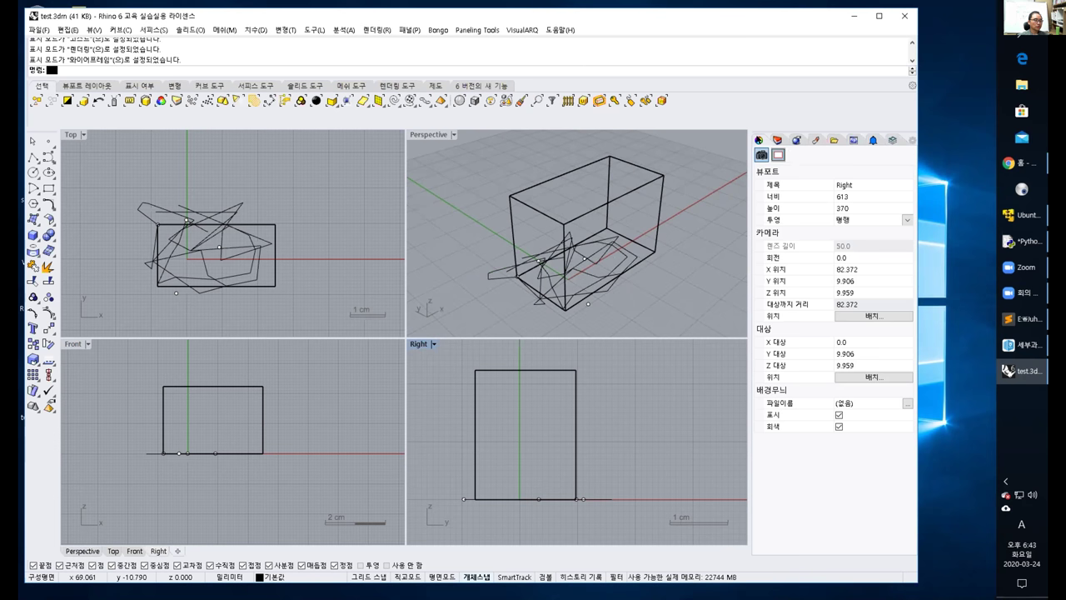
pyautogui.click(777, 140)
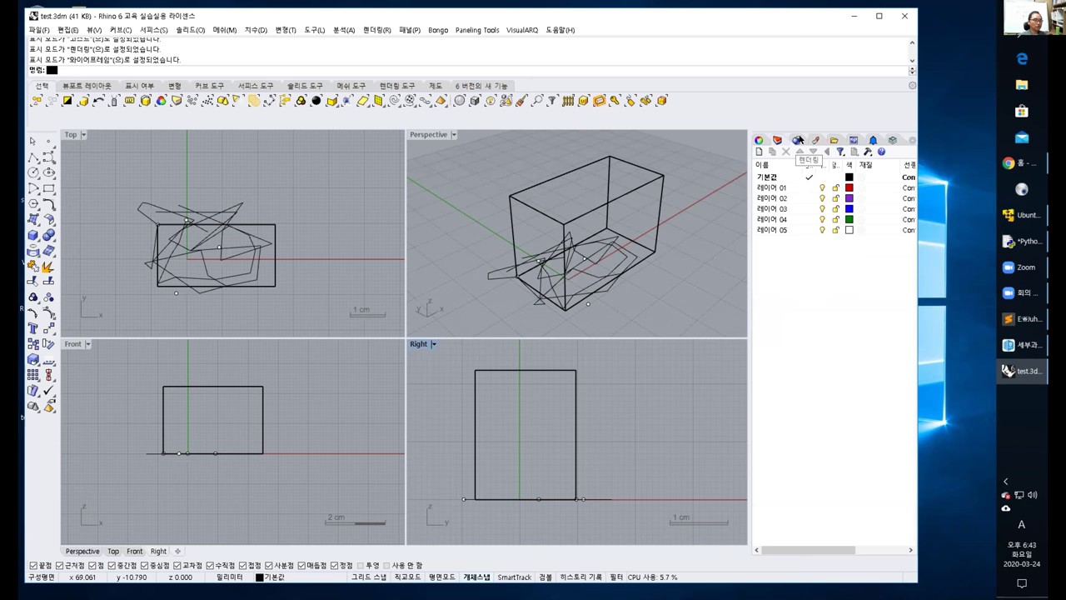
pyautogui.click(798, 140)
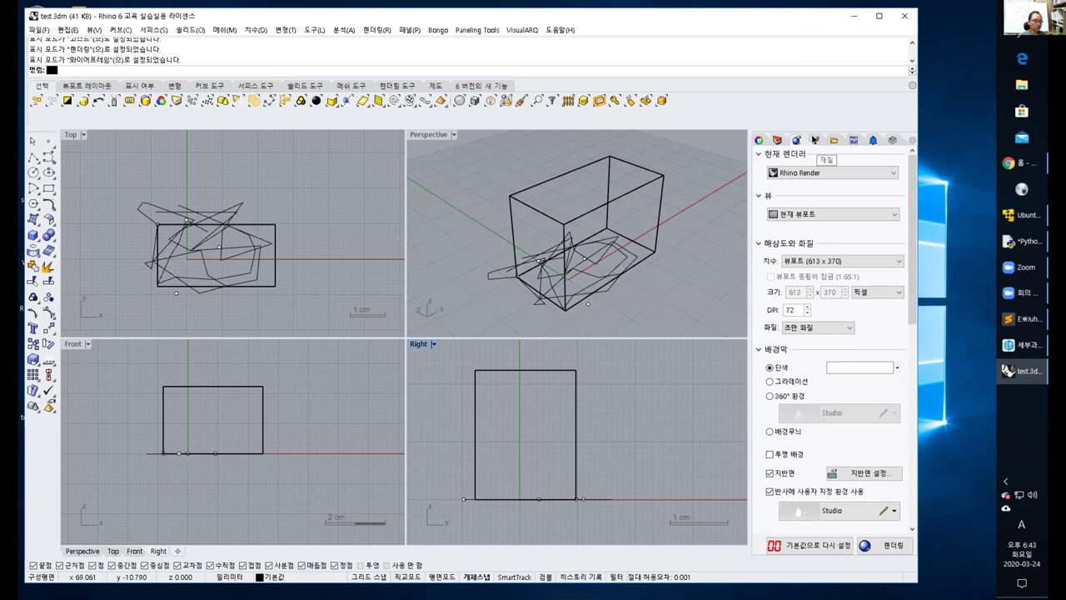
pyautogui.click(814, 140)
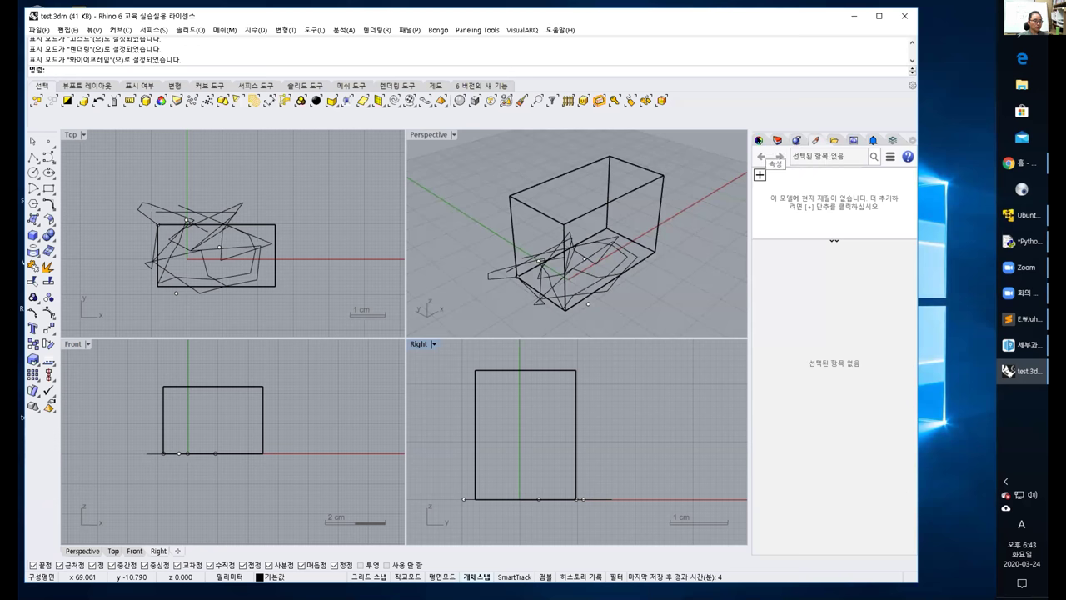
pyautogui.click(758, 139)
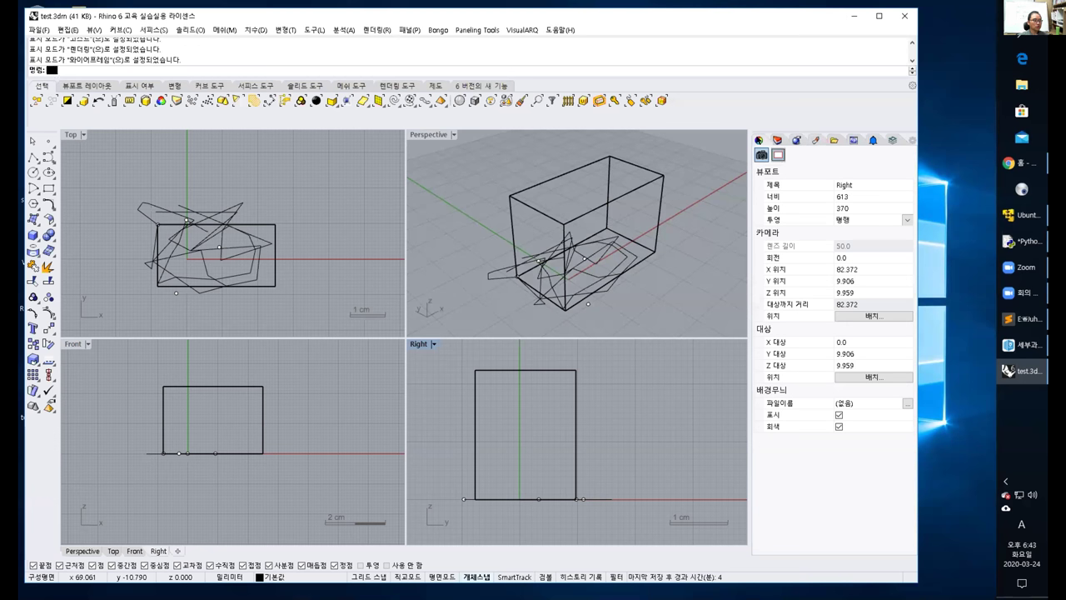
pyautogui.click(695, 166)
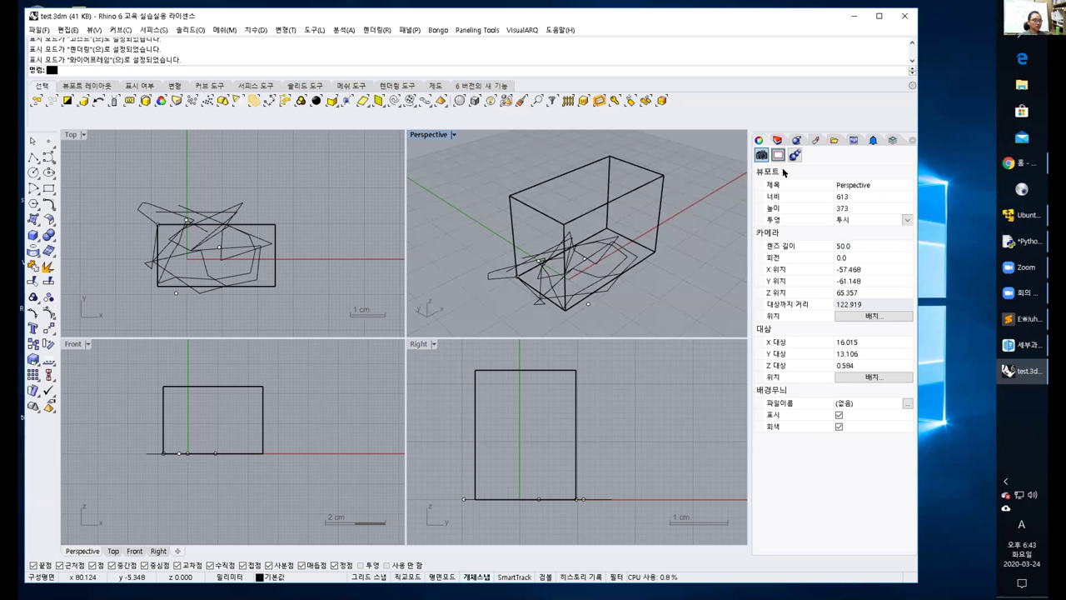
# Switch the viewport projection to 2-Point Perspective, then back to Perspective, orbiting after each.
pyautogui.click(853, 184)
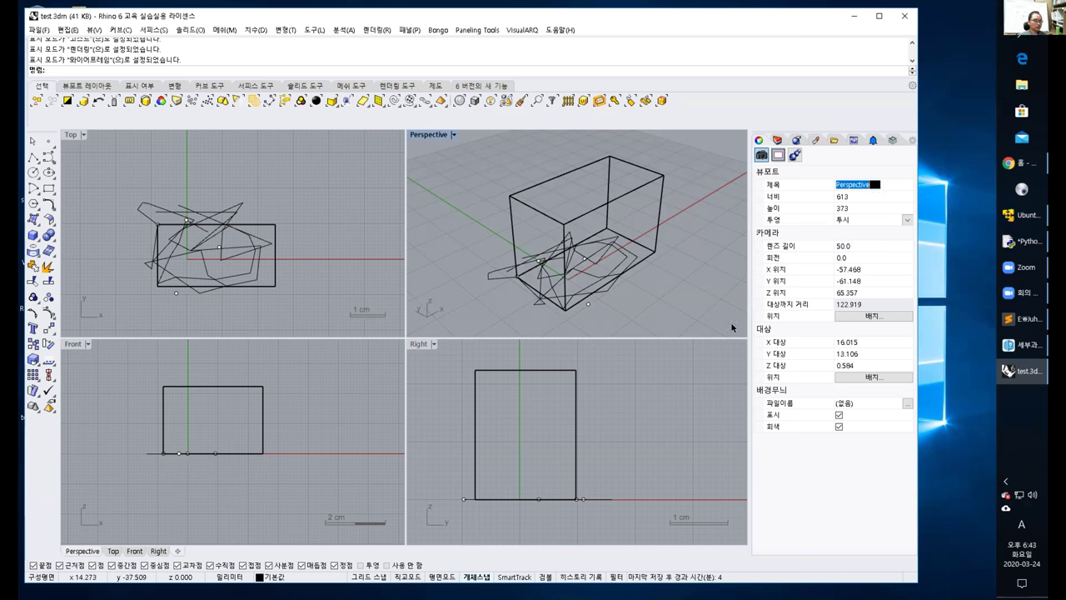
pyautogui.click(856, 219)
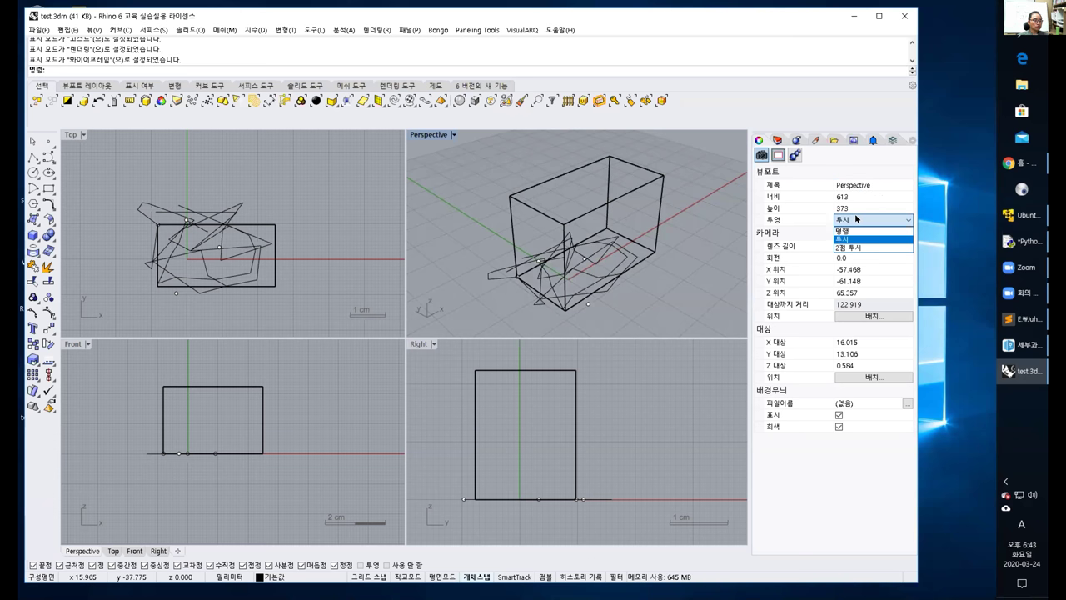
pyautogui.click(854, 246)
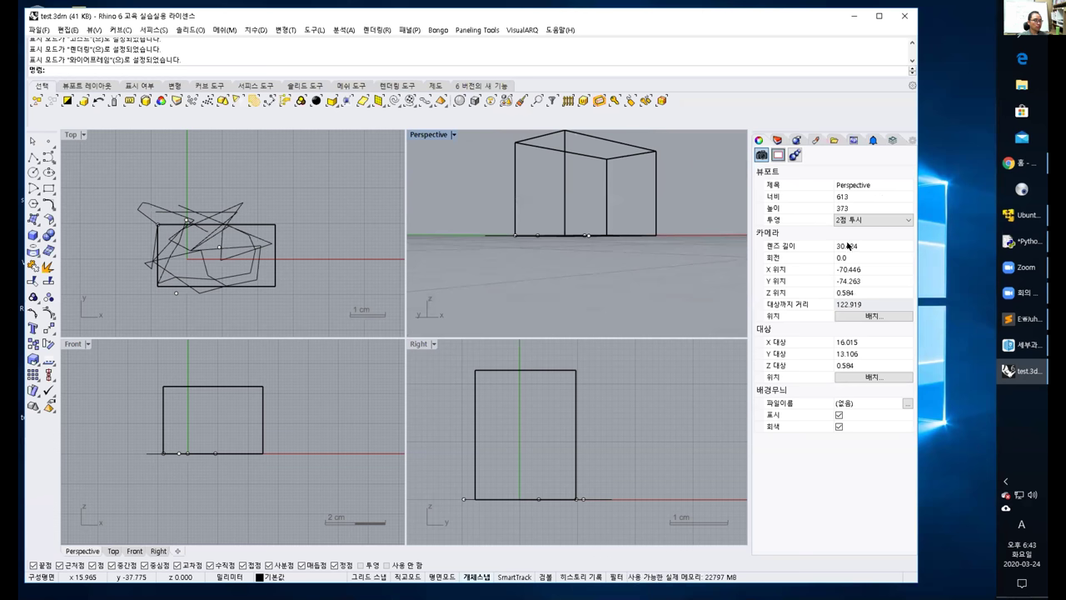
pyautogui.moveTo(607, 194); pyautogui.dragTo(600, 233, button='right')
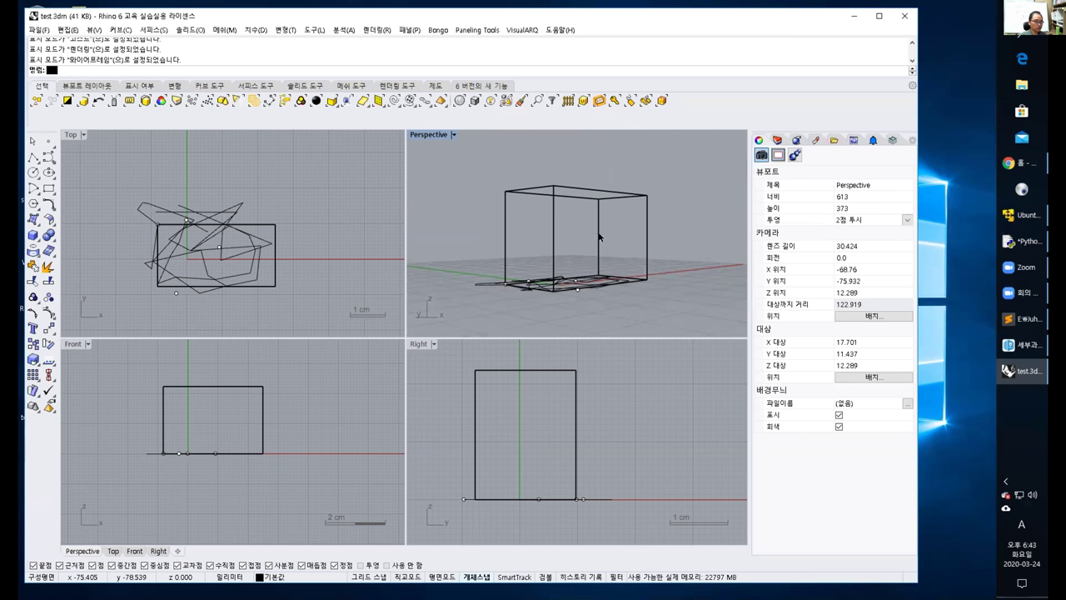
pyautogui.click(856, 219)
pyautogui.click(844, 238)
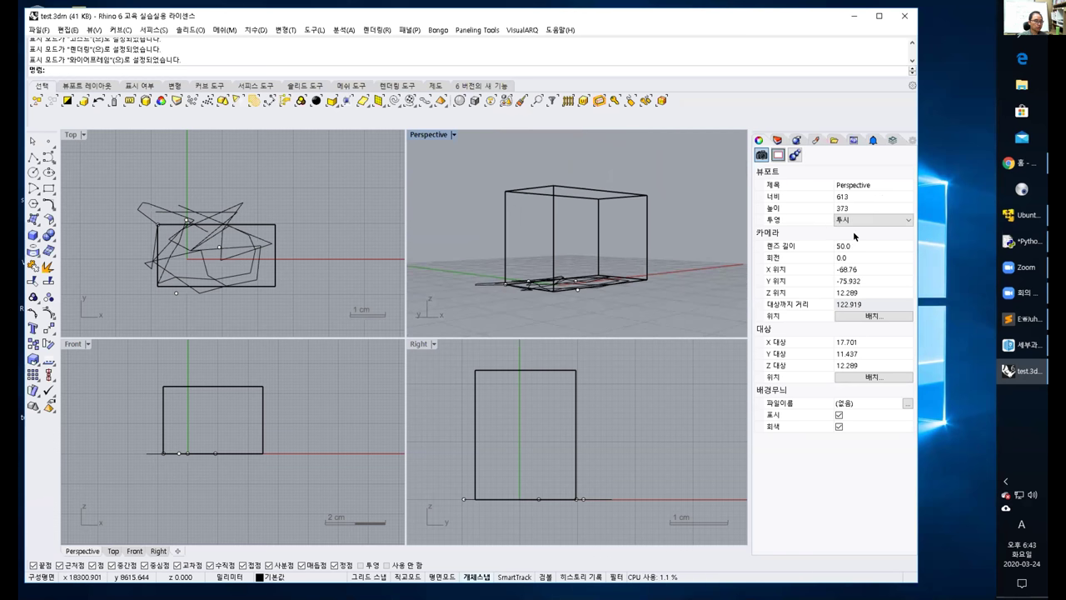
pyautogui.moveTo(665, 244); pyautogui.dragTo(673, 224, button='right')
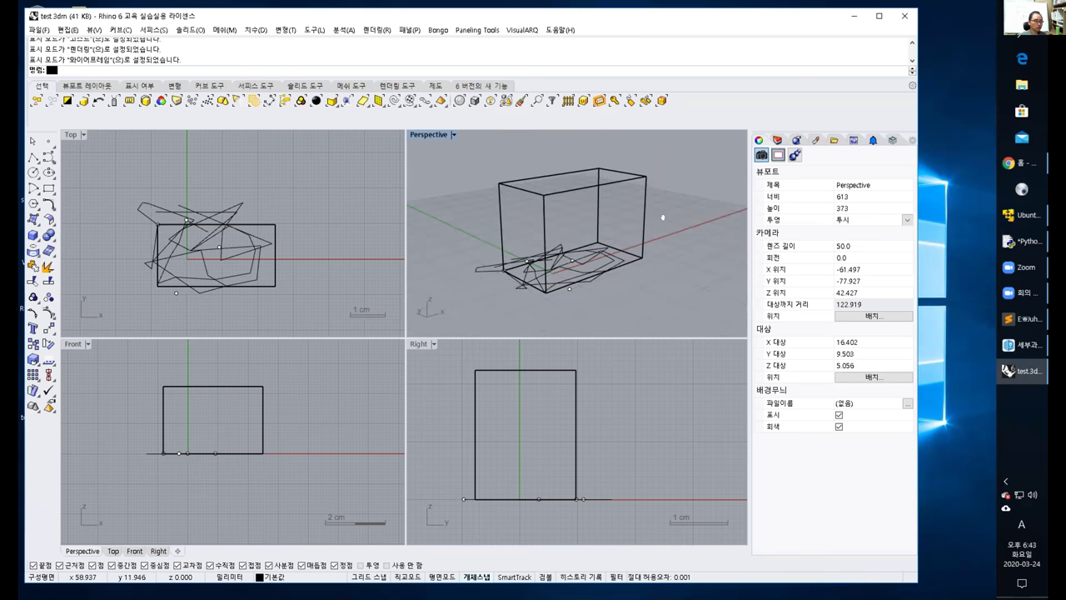
# Try Parallel projection with an orbit, then set the projection back to Perspective.
pyautogui.click(854, 219)
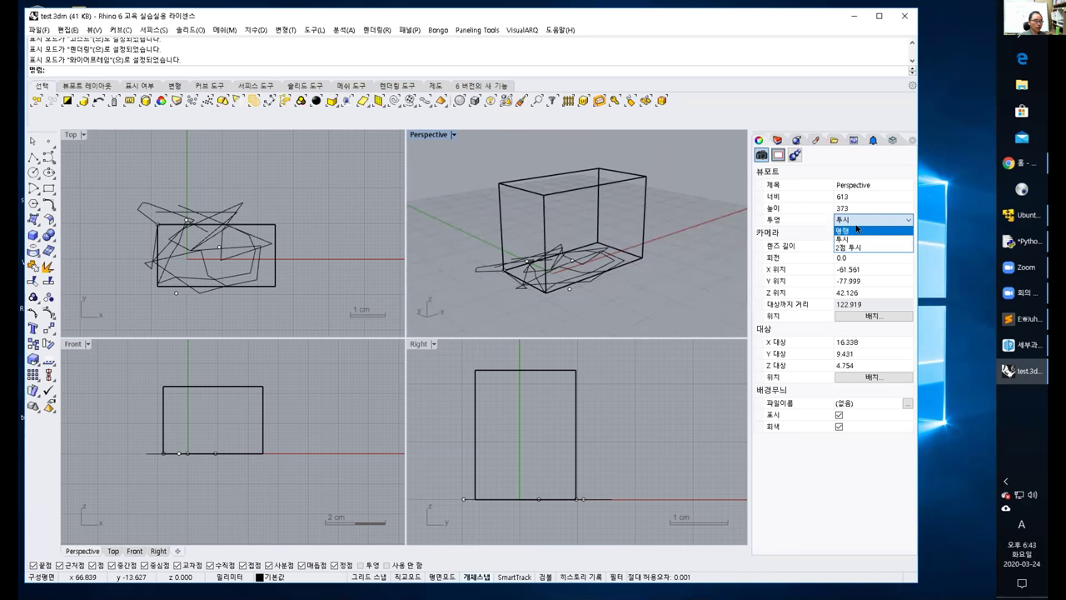
pyautogui.click(848, 230)
pyautogui.moveTo(633, 249); pyautogui.dragTo(565, 258, button='right')
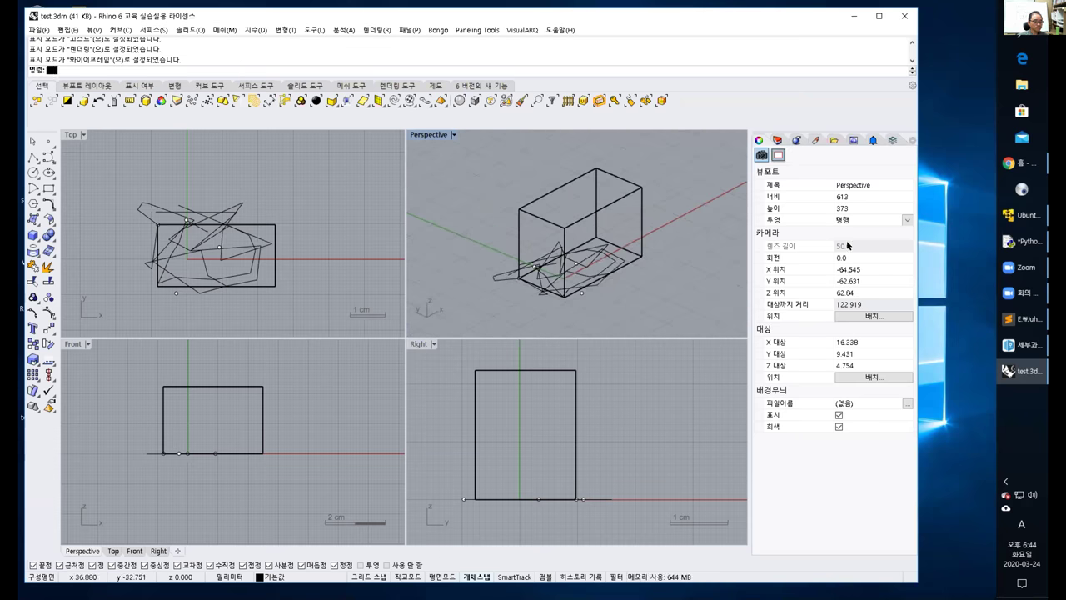
pyautogui.click(854, 219)
pyautogui.click(854, 238)
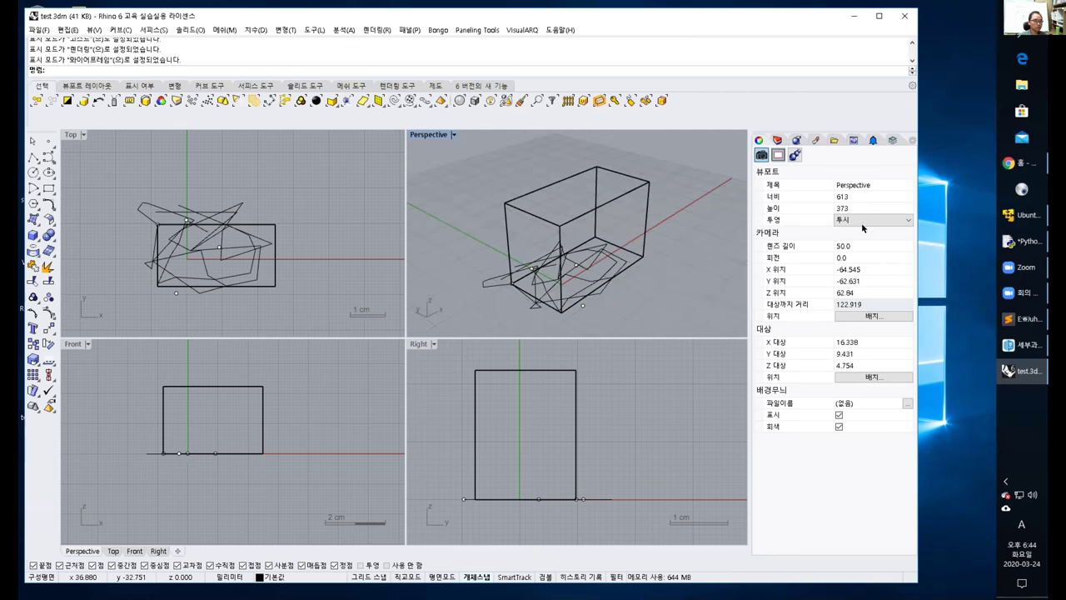
# Set the Perspective viewport's lens length to 35 and orbit around the box.
pyautogui.click(870, 244)
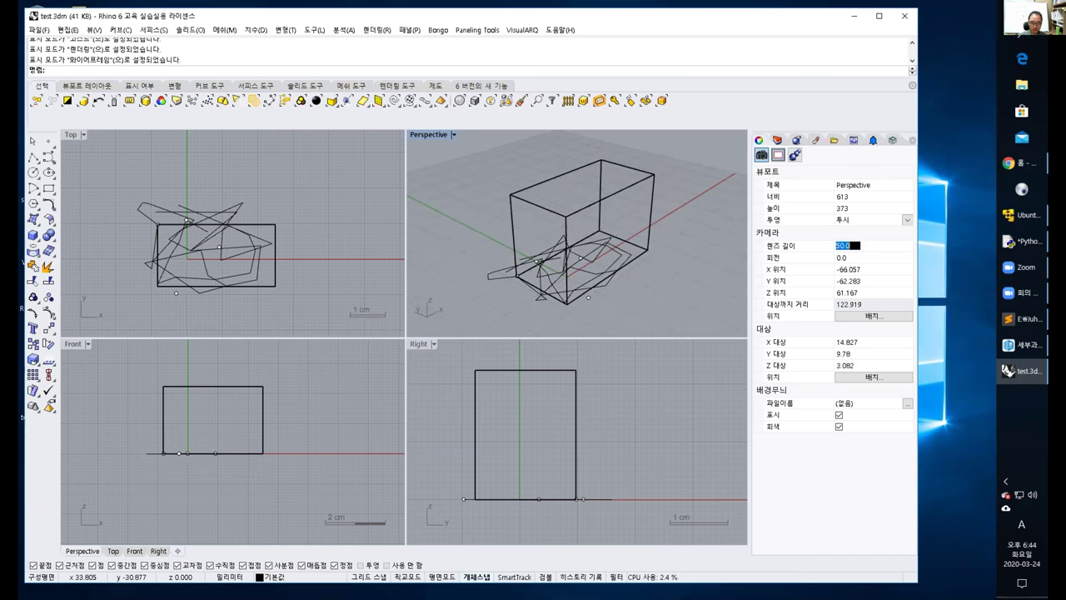
pyautogui.write('35')
pyautogui.press('Return')
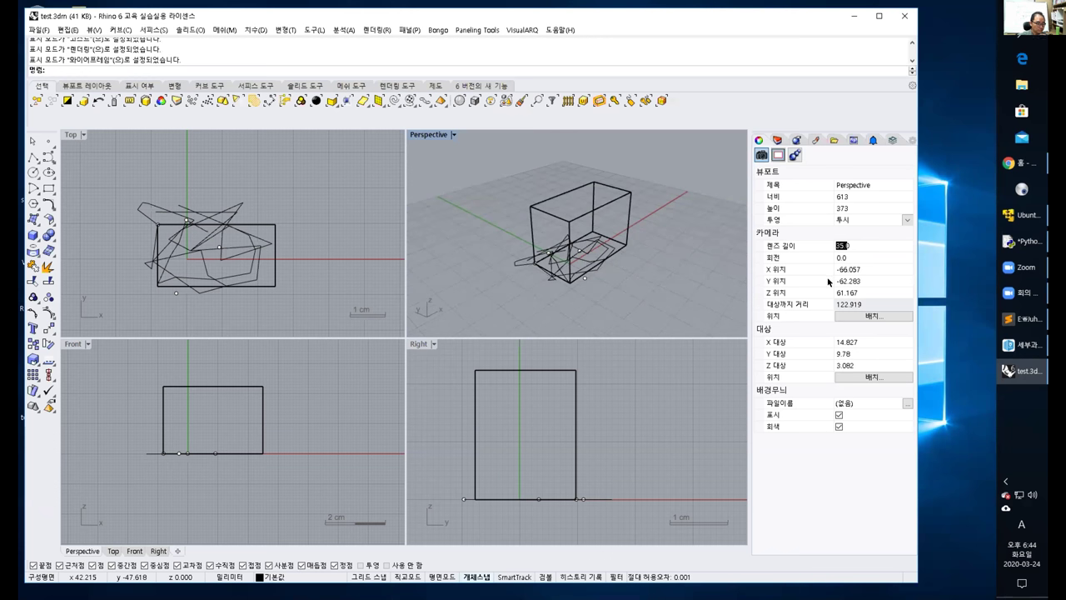
pyautogui.moveTo(583, 242); pyautogui.dragTo(589, 245, button='right')
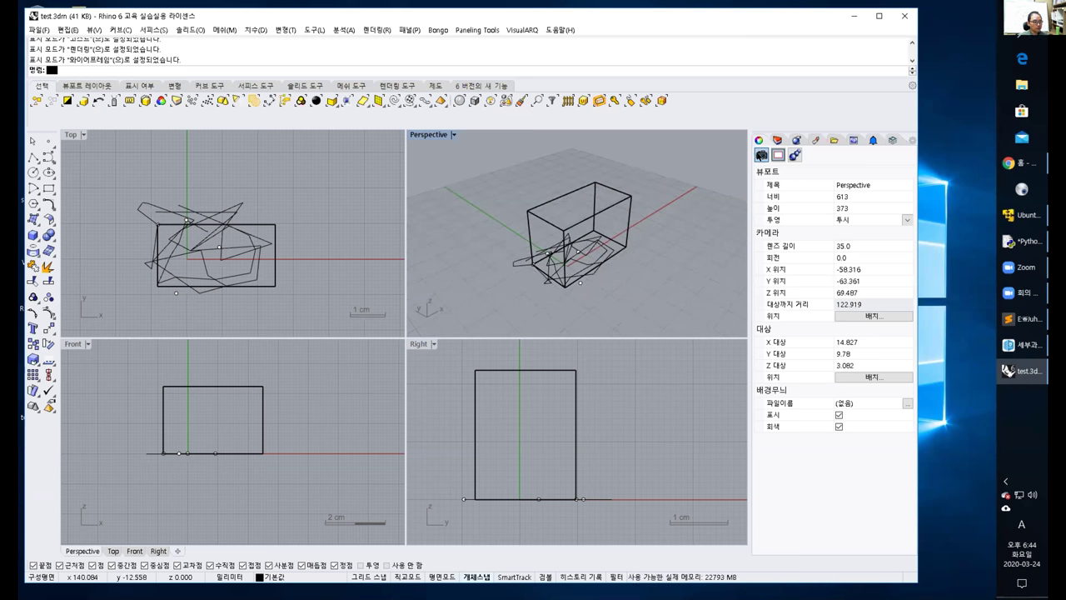
# Enable 'Show safe frame in active view', check Focus Blur, orbit, and return to the Layers list.
pyautogui.click(777, 155)
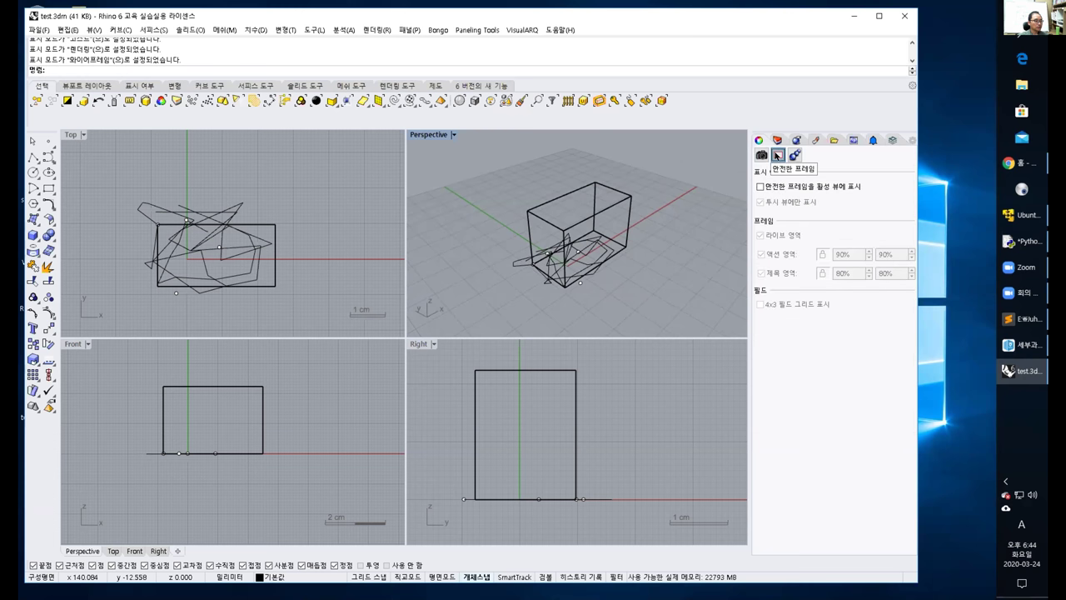
pyautogui.click(783, 189)
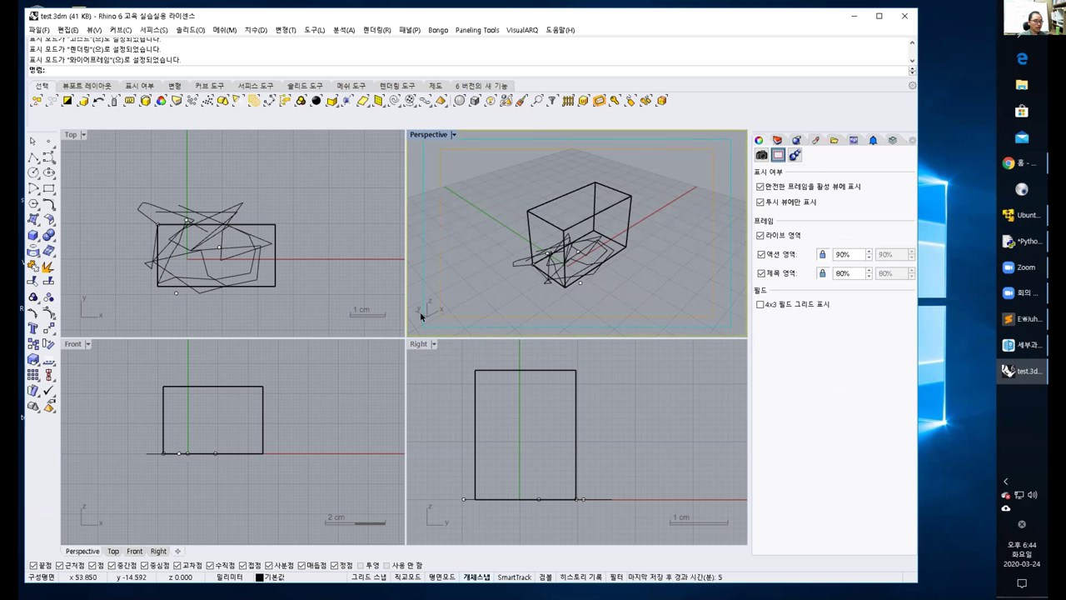
pyautogui.click(794, 155)
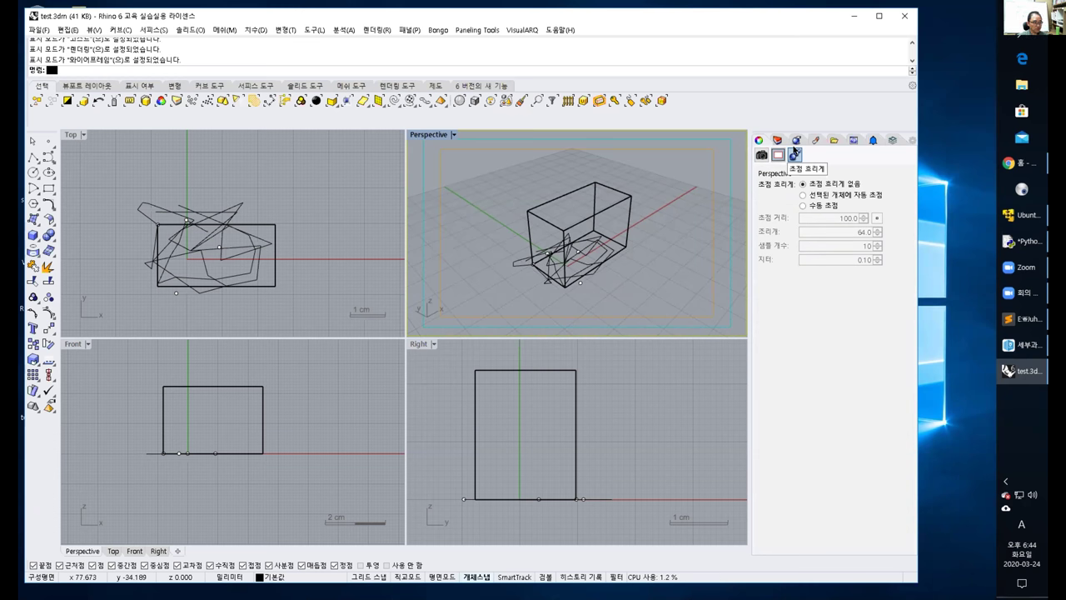
pyautogui.click(762, 156)
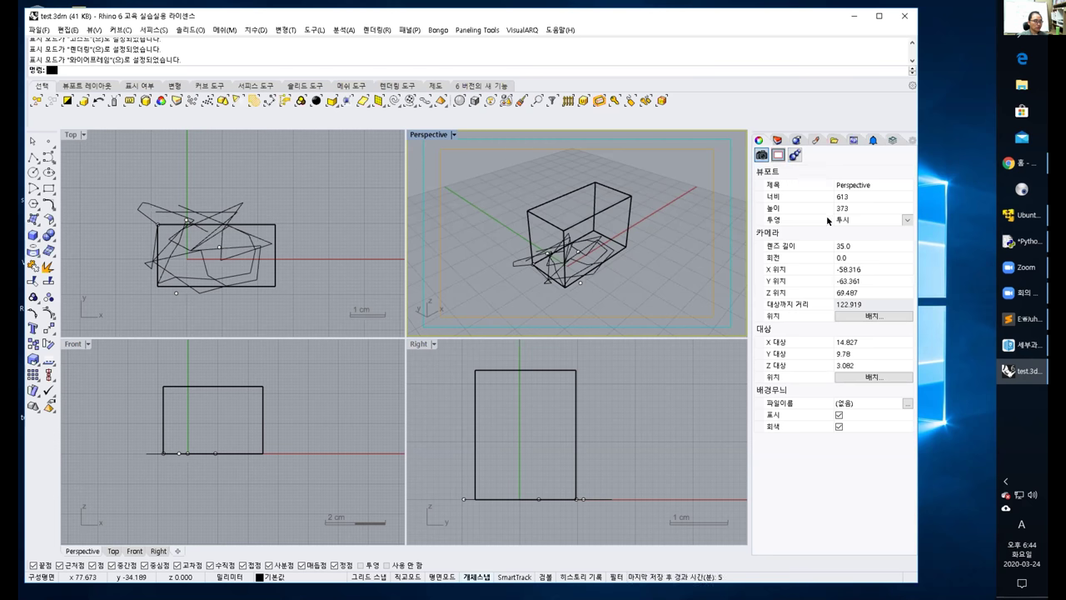
pyautogui.moveTo(547, 252); pyautogui.dragTo(534, 218, button='right')
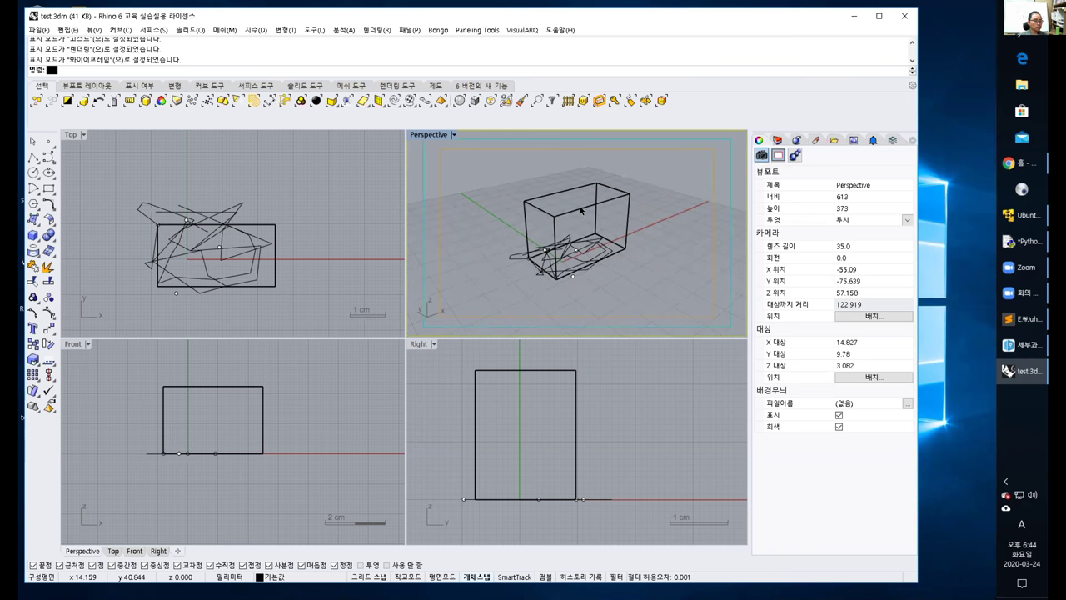
pyautogui.click(777, 140)
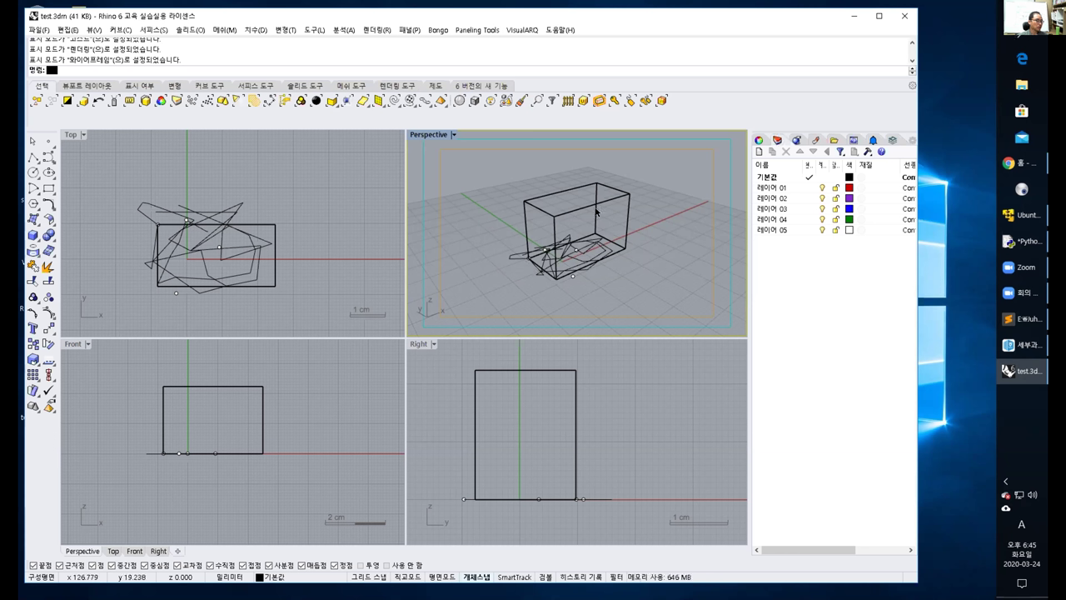
# Practise left-to-right window selections of curves and points in the Top view, clearing after each.
pyautogui.moveTo(105, 156); pyautogui.dragTo(304, 314)
pyautogui.click(98, 152)
pyautogui.moveTo(99, 153); pyautogui.dragTo(225, 317)
pyautogui.click(122, 164)
pyautogui.moveTo(122, 164); pyautogui.dragTo(267, 319)
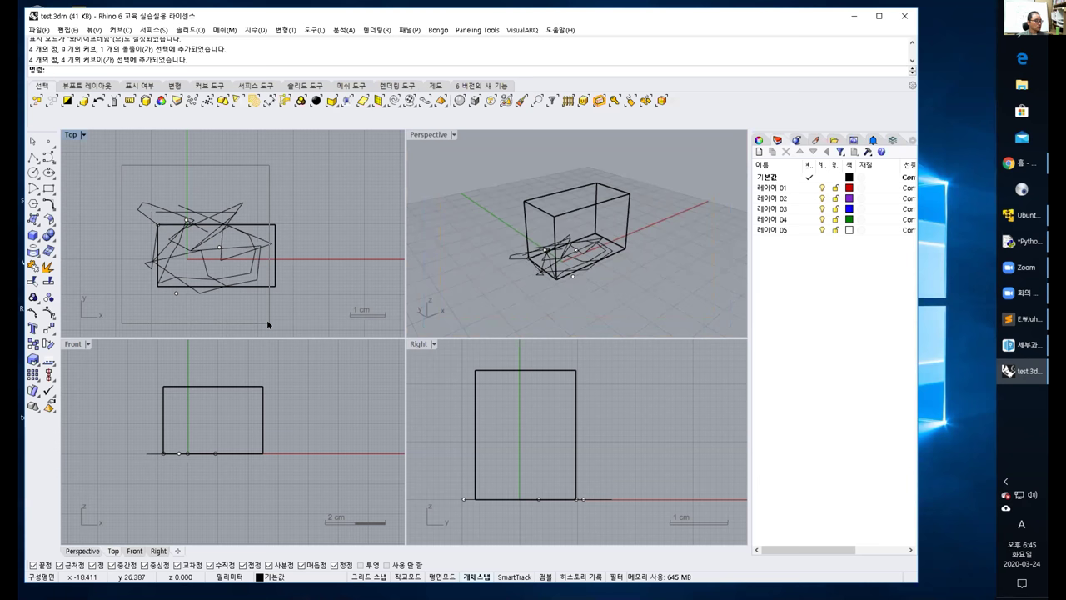
pyautogui.click(116, 184)
pyautogui.moveTo(181, 227); pyautogui.dragTo(315, 325)
pyautogui.click(119, 176)
pyautogui.moveTo(114, 177); pyautogui.dragTo(180, 317)
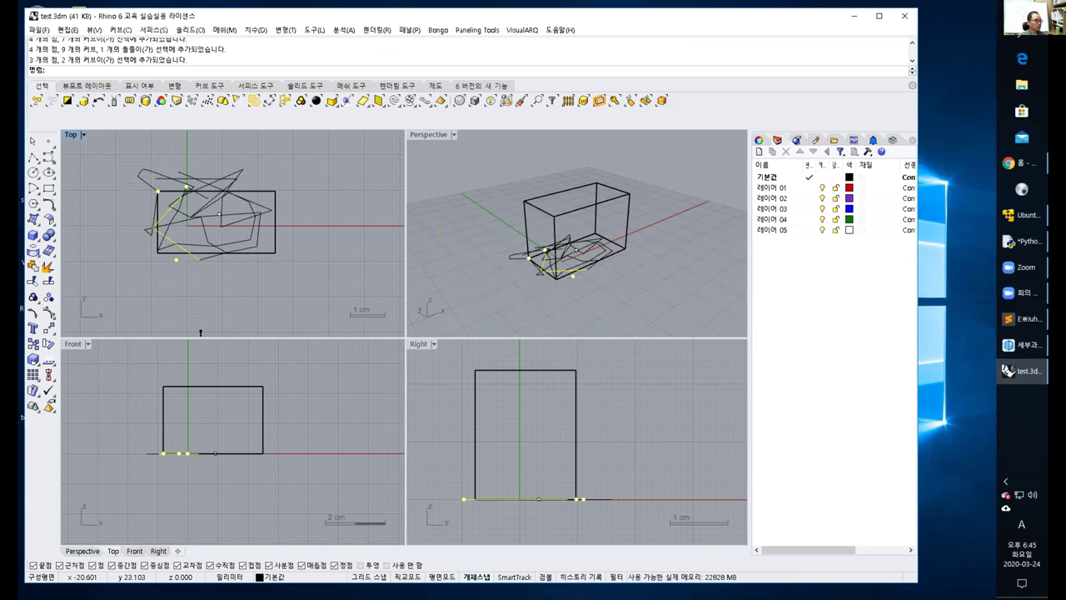
pyautogui.click(106, 163)
pyautogui.moveTo(107, 161); pyautogui.dragTo(225, 289)
pyautogui.click(121, 161)
pyautogui.moveTo(121, 161); pyautogui.dragTo(204, 293)
pyautogui.click(121, 161)
pyautogui.moveTo(121, 161); pyautogui.dragTo(215, 305)
pyautogui.click(300, 278)
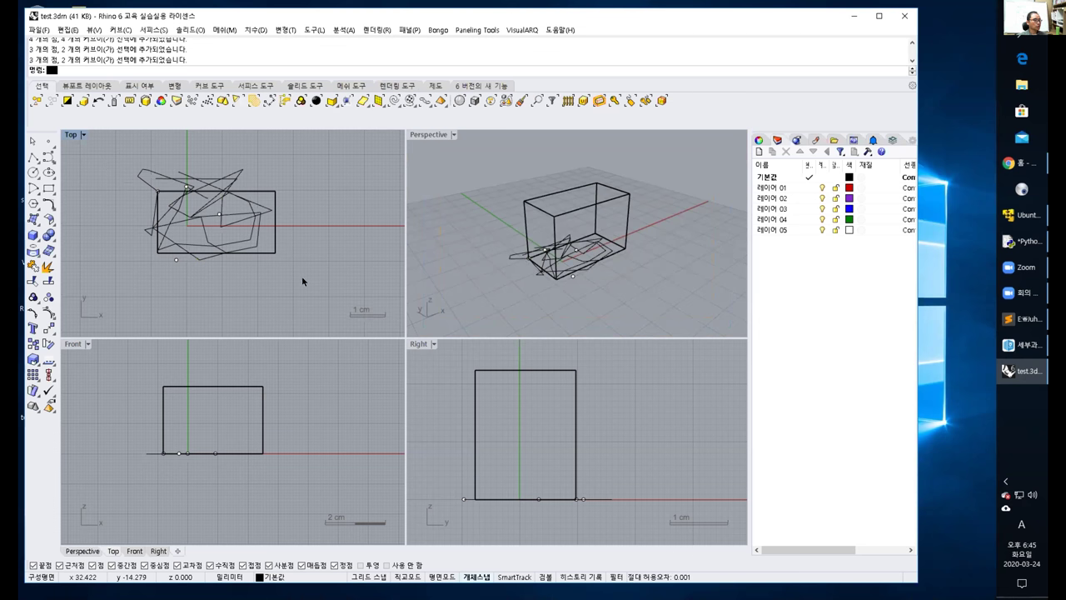
# Practise right-to-left crossing selections that catch the curves and the box, clearing between attempts.
pyautogui.moveTo(313, 292); pyautogui.dragTo(207, 155)
pyautogui.moveTo(305, 304); pyautogui.dragTo(225, 165)
pyautogui.moveTo(267, 305); pyautogui.dragTo(236, 163)
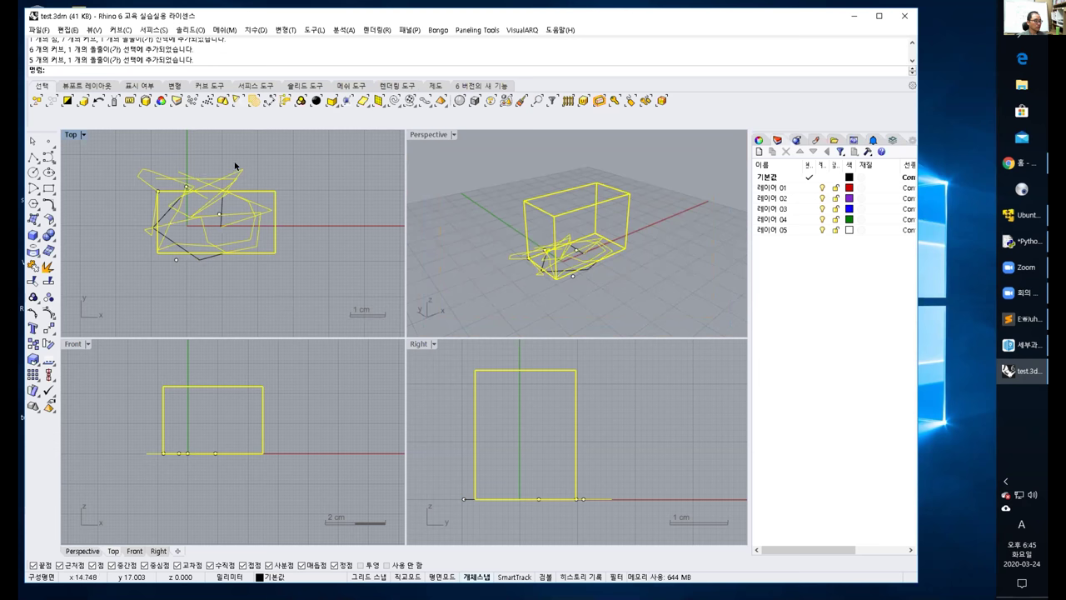
pyautogui.click(110, 154)
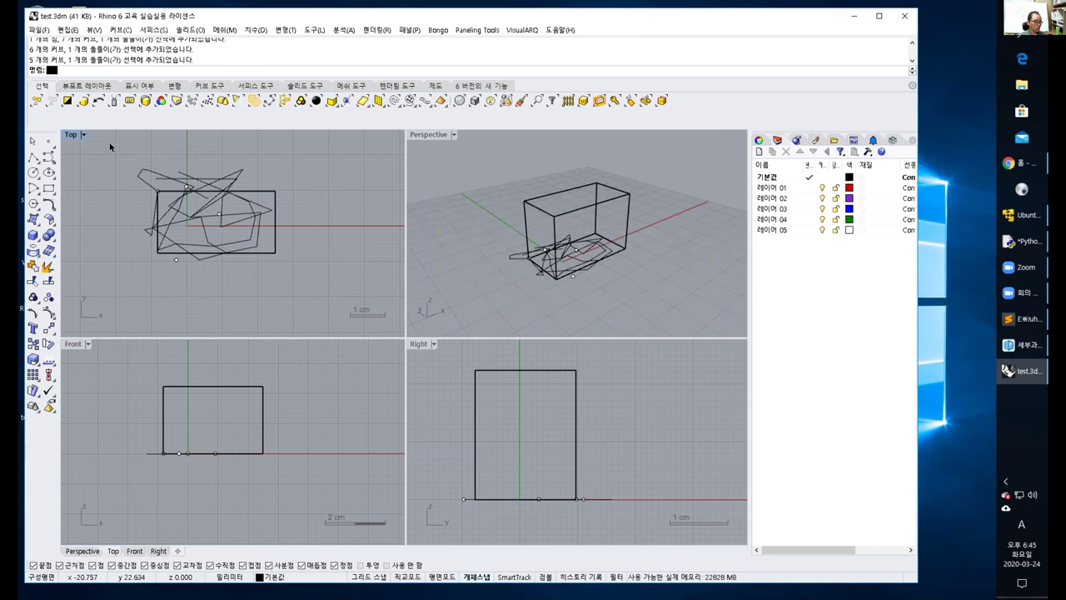
pyautogui.moveTo(113, 145); pyautogui.dragTo(295, 291)
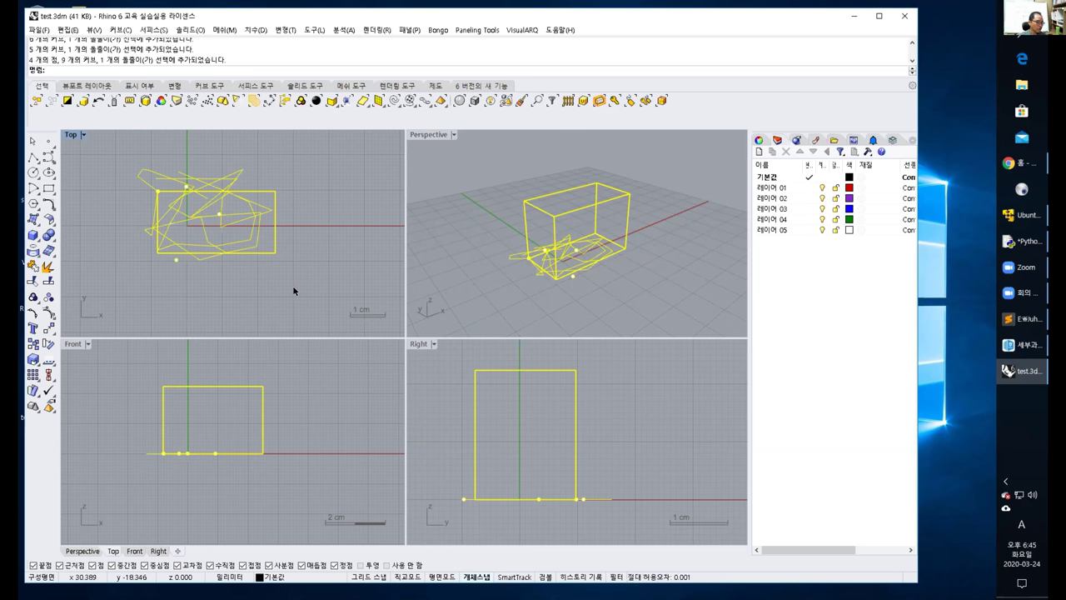
pyautogui.click(297, 296)
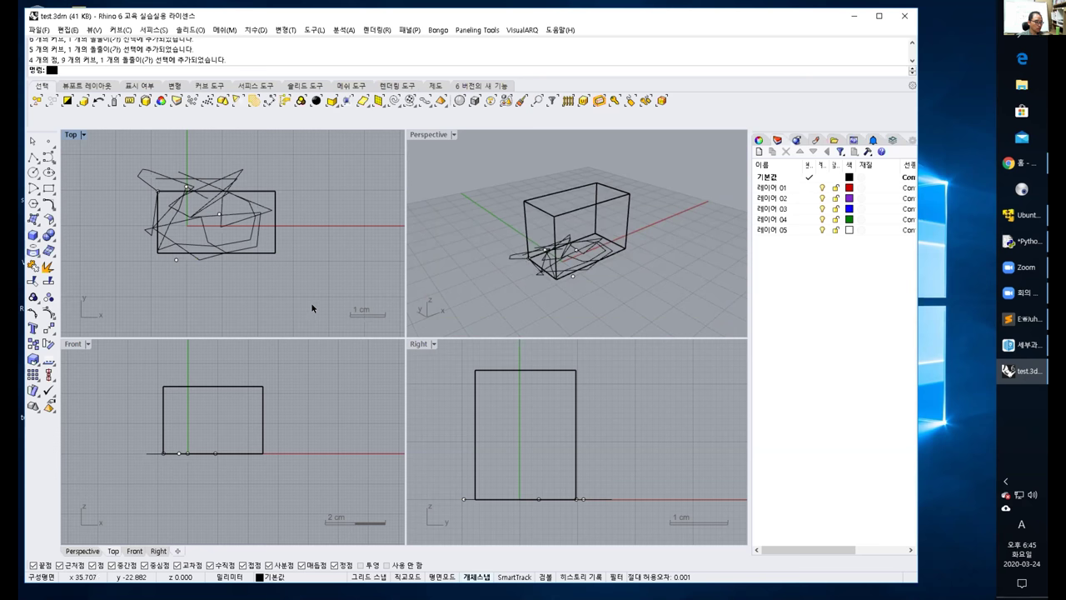
pyautogui.moveTo(315, 306); pyautogui.dragTo(203, 152)
pyautogui.click(303, 284)
pyautogui.moveTo(314, 286); pyautogui.dragTo(251, 179)
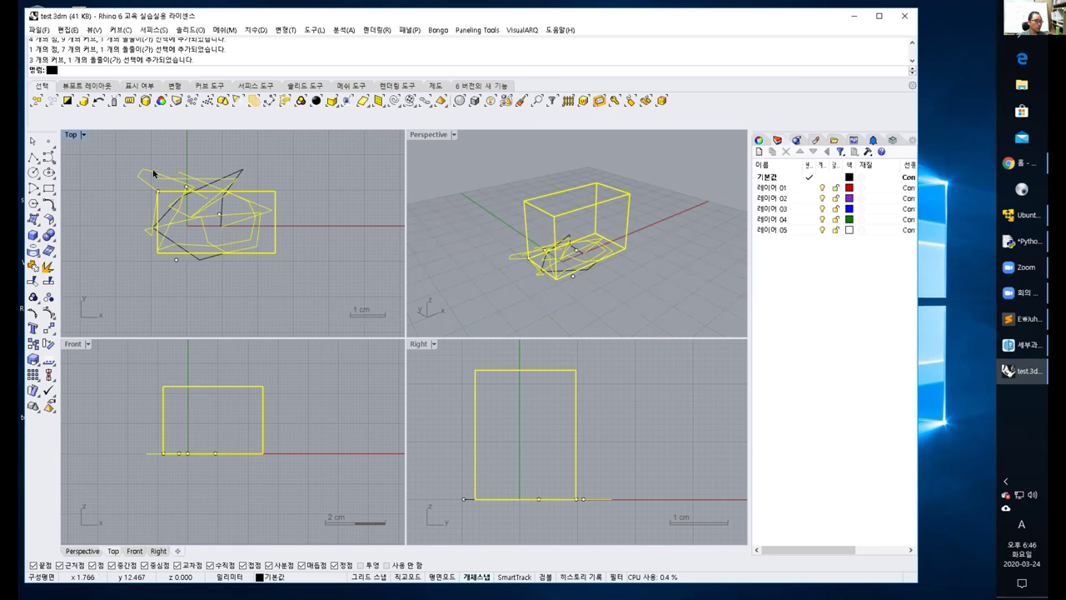
# Compare one more window and crossing selection, deselect, then select only the box in Perspective.
pyautogui.click(121, 152)
pyautogui.moveTo(122, 153); pyautogui.dragTo(230, 281)
pyautogui.click(317, 298)
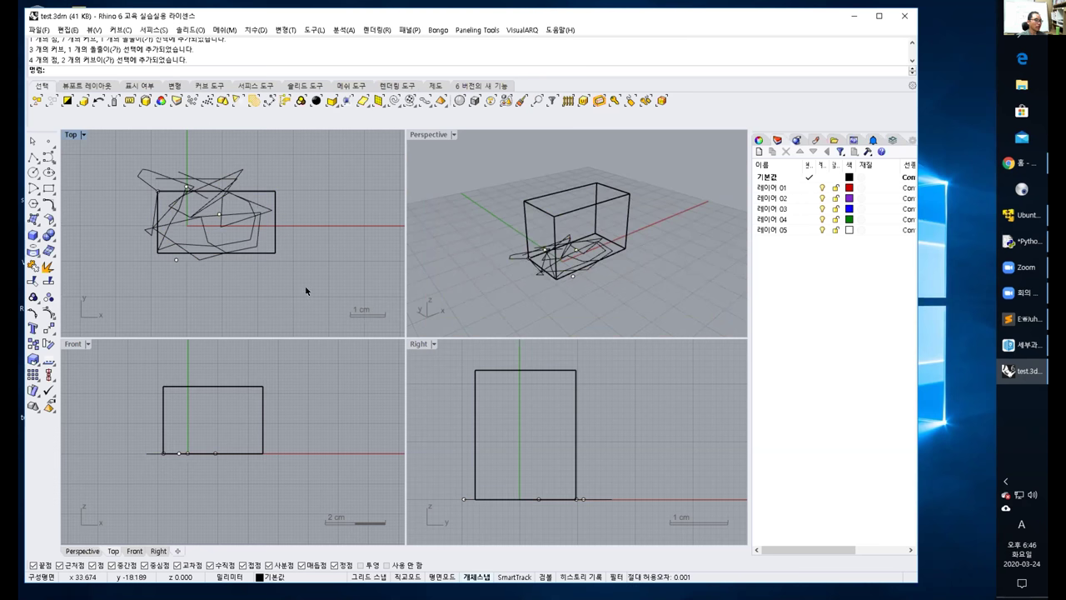
pyautogui.moveTo(317, 308); pyautogui.dragTo(221, 153)
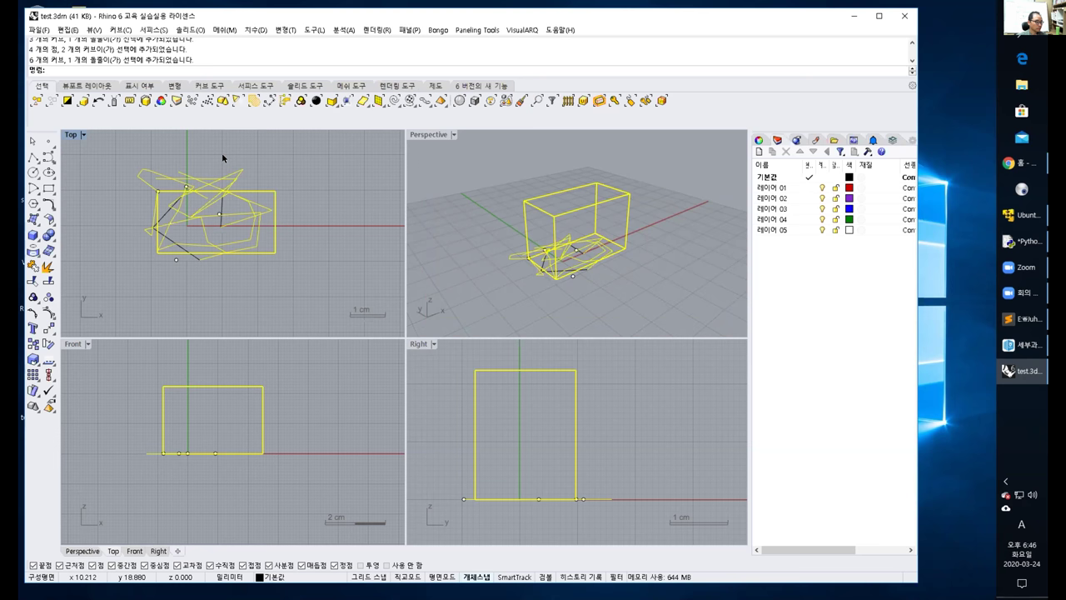
pyautogui.click(222, 152)
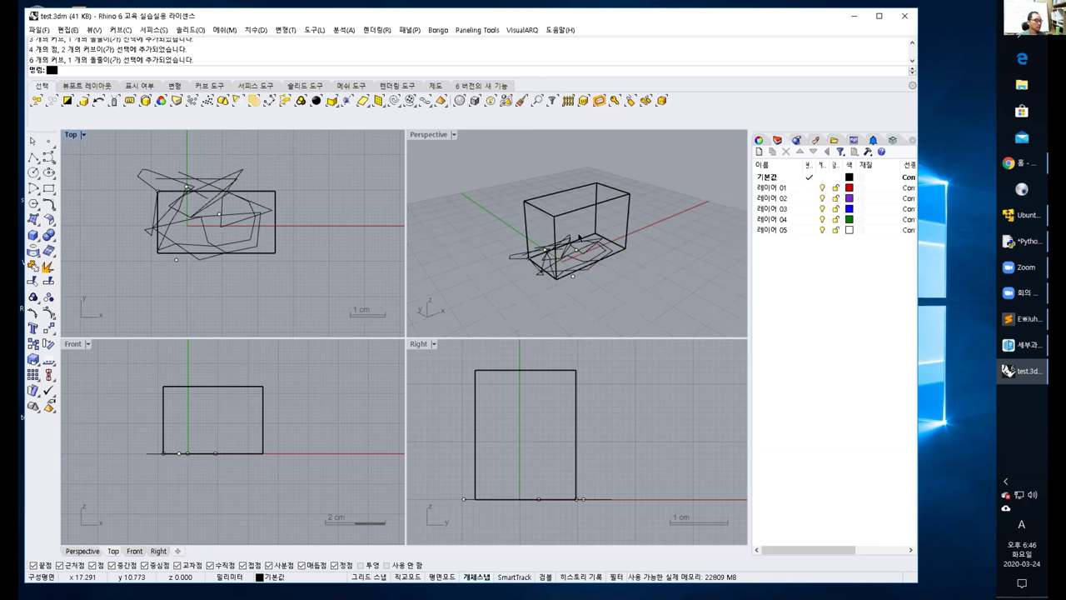
pyautogui.click(586, 208)
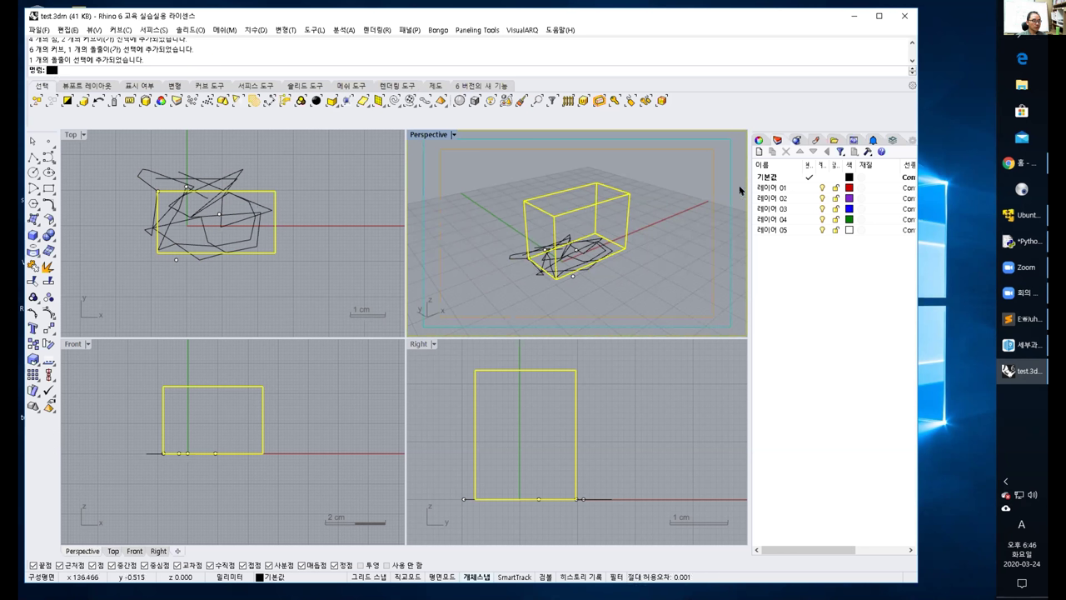
# Widen the Layers panel and its column, deselect all, and set 레이어 01 as current layer.
pyautogui.moveTo(749, 179); pyautogui.dragTo(685, 173)
pyautogui.moveTo(753, 164); pyautogui.dragTo(769, 165)
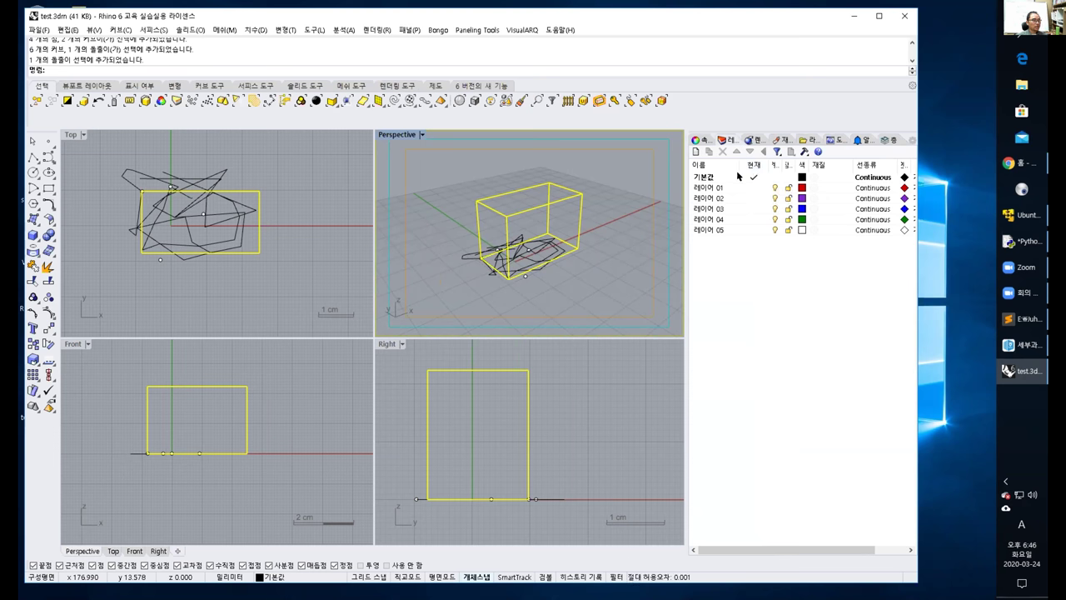
pyautogui.click(614, 170)
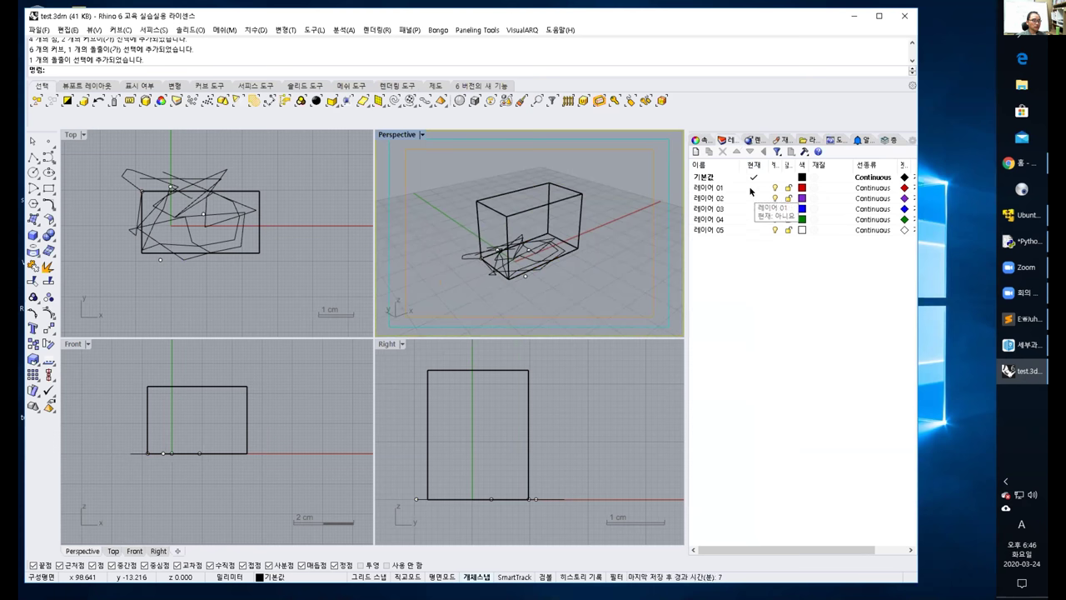
pyautogui.click(750, 188)
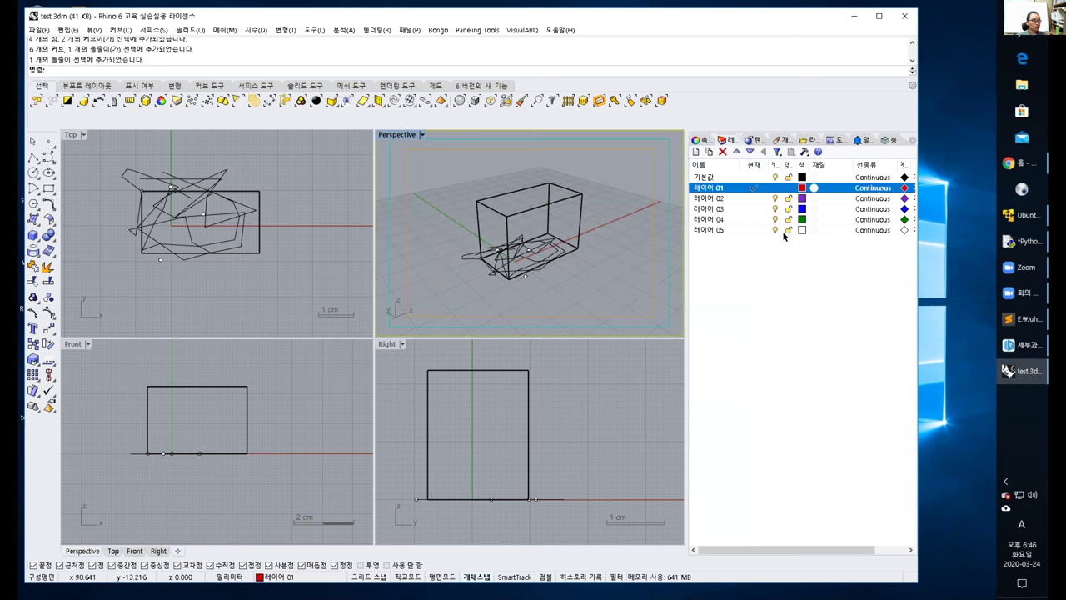
# Draw a red box on 레이어 01 with two base corners and a height.
pyautogui.click(34, 233)
pyautogui.click(259, 239)
pyautogui.click(322, 297)
pyautogui.click(614, 163)
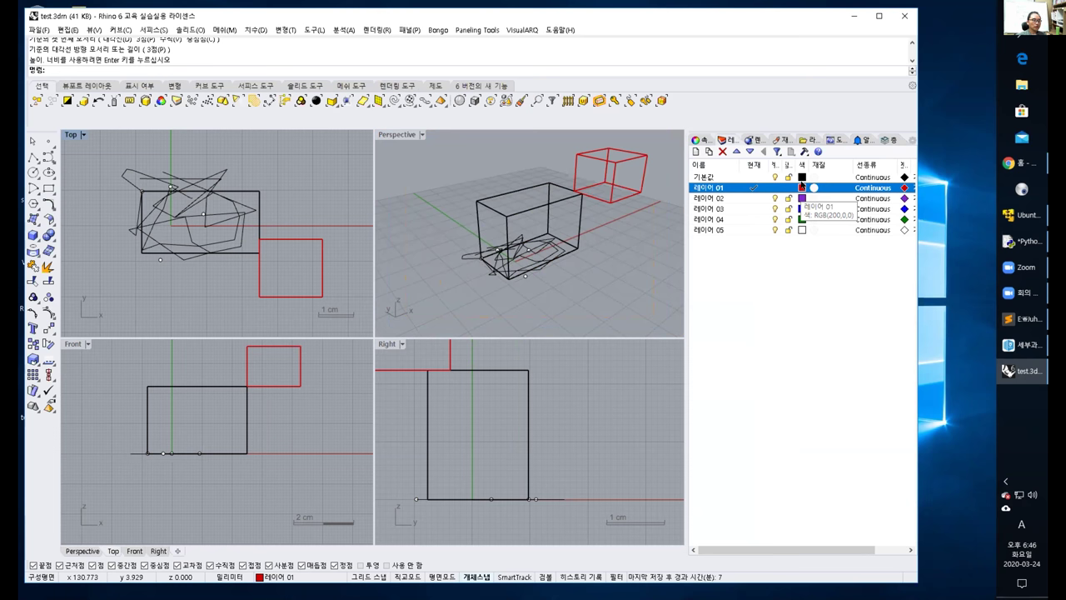
# Make 레이어 02 current and draw a purple box on it.
pyautogui.click(750, 198)
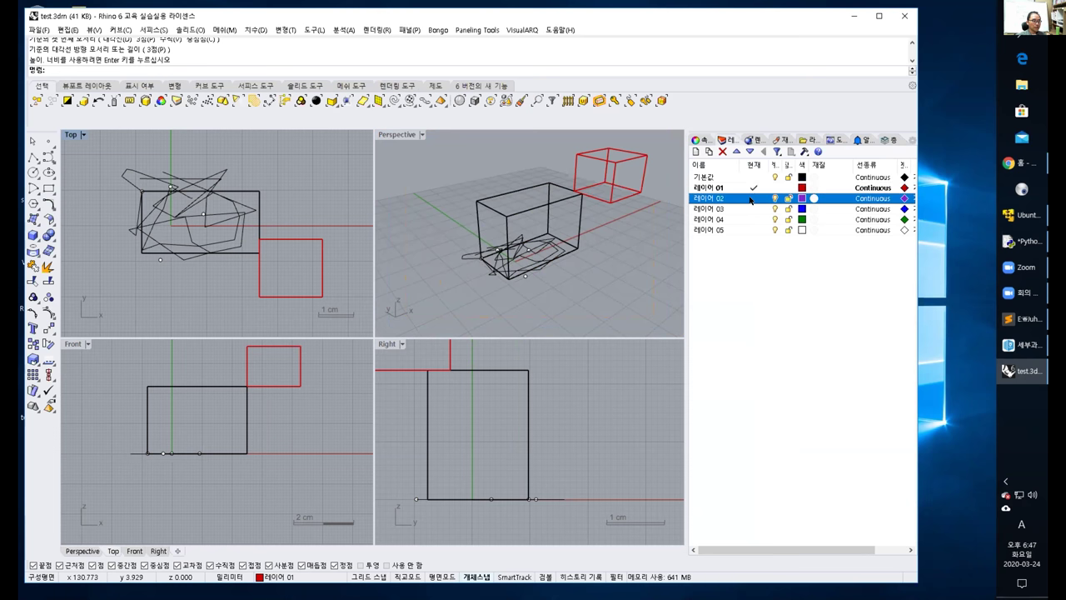
pyautogui.click(36, 235)
pyautogui.click(221, 231)
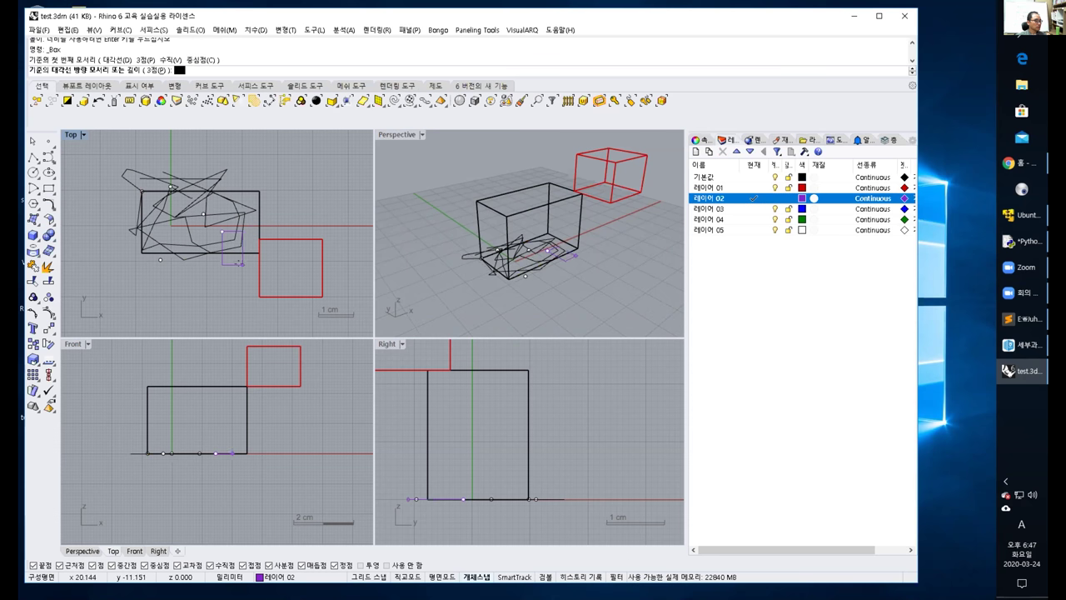
pyautogui.click(278, 275)
pyautogui.click(530, 264)
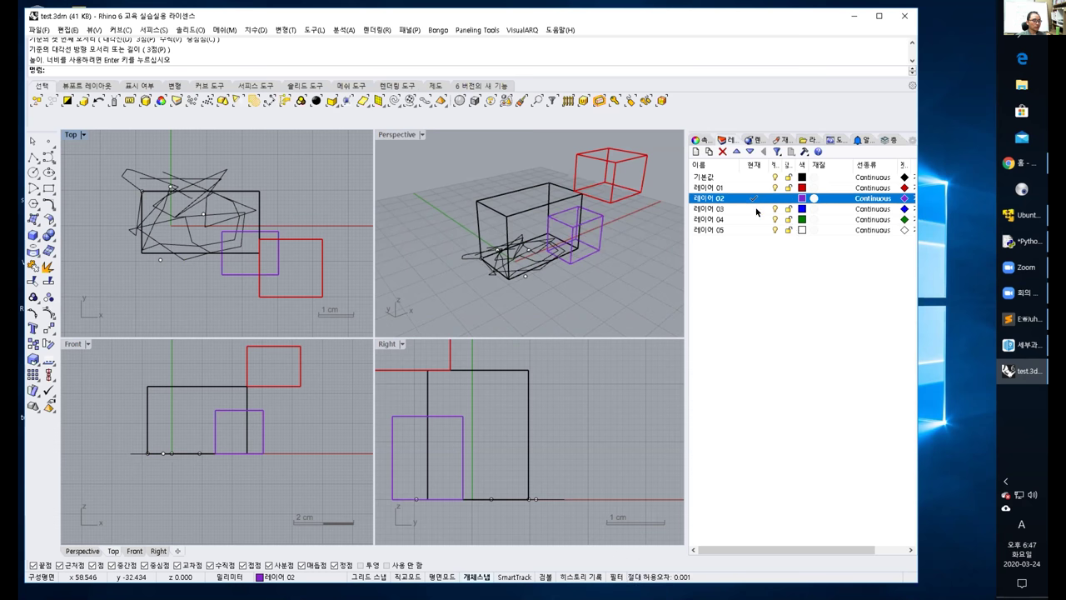
# Make 레이어 03 current and draw a blue box on it.
pyautogui.click(752, 208)
pyautogui.click(48, 236)
pyautogui.click(135, 234)
pyautogui.click(220, 301)
pyautogui.click(198, 270)
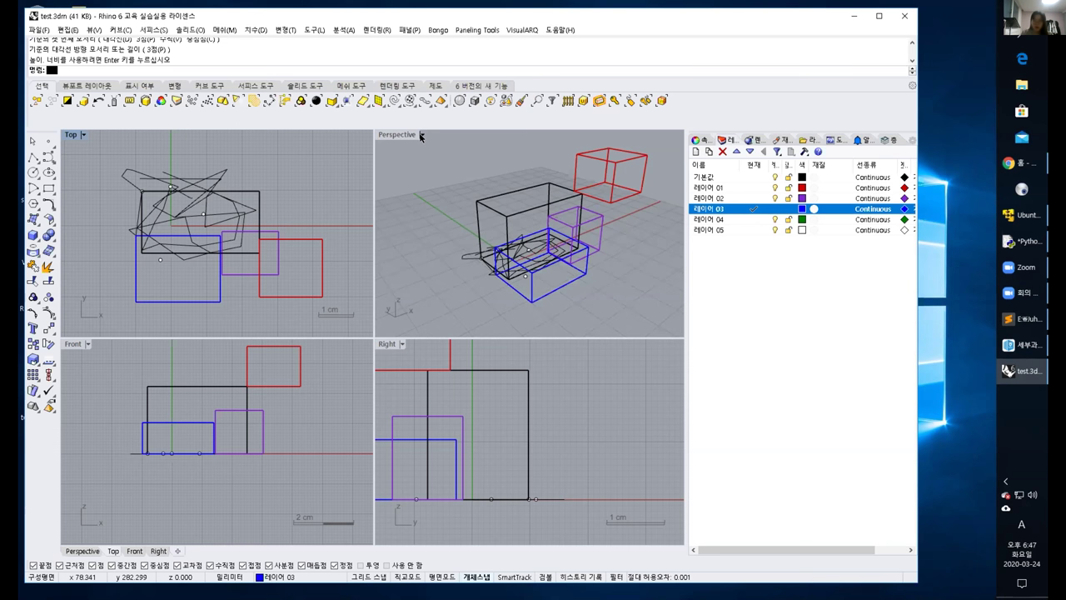
# Switch the Perspective viewport's display mode to 렌더링 (Rendered).
pyautogui.click(421, 134)
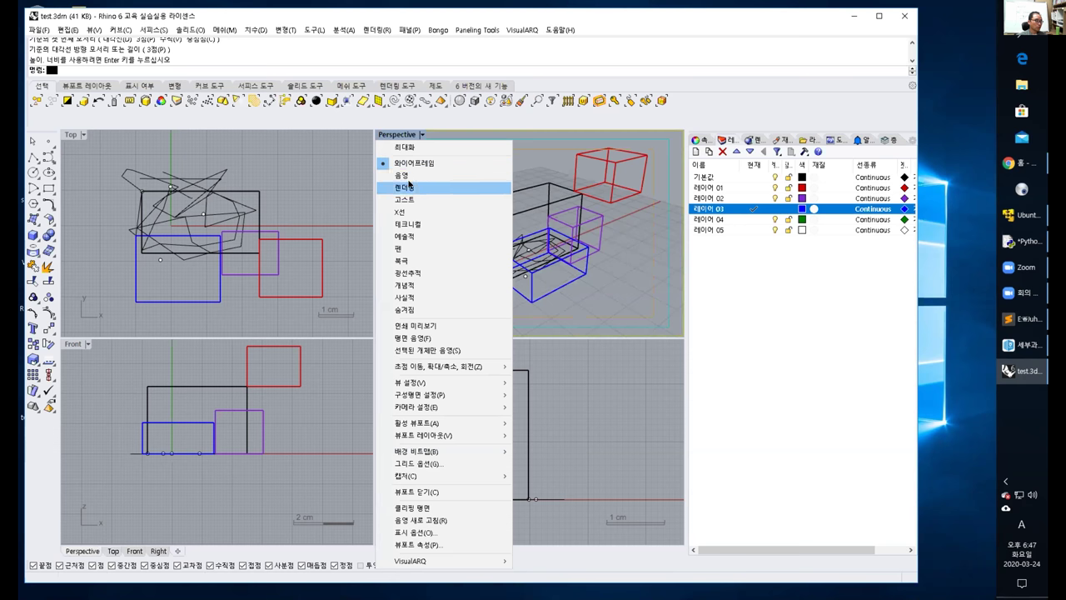
pyautogui.click(405, 187)
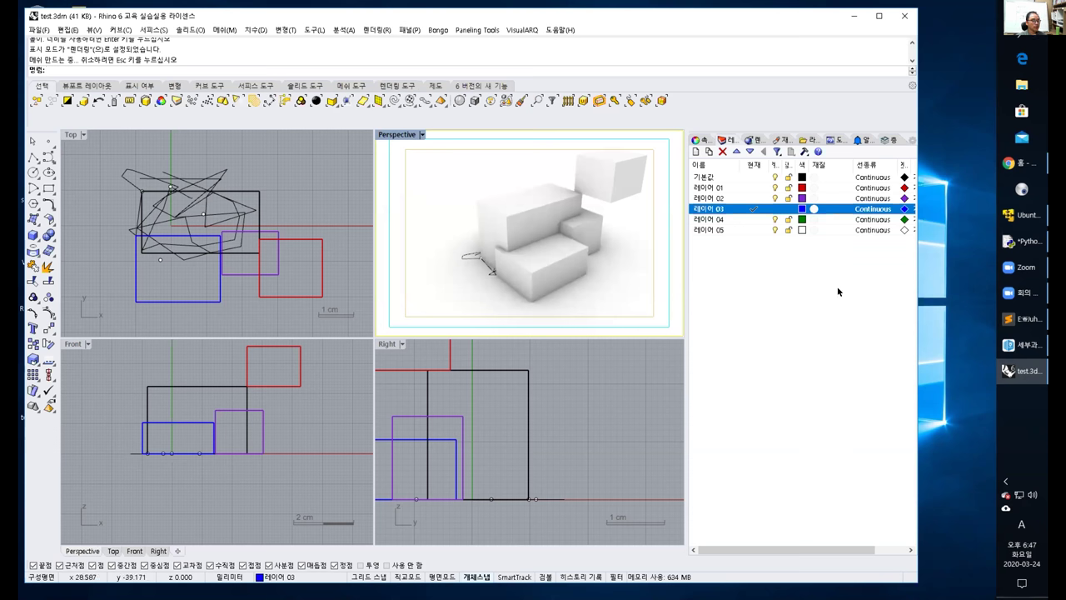
# Try a salmon colour for layer 01's material, then close the material dialog.
pyautogui.click(812, 188)
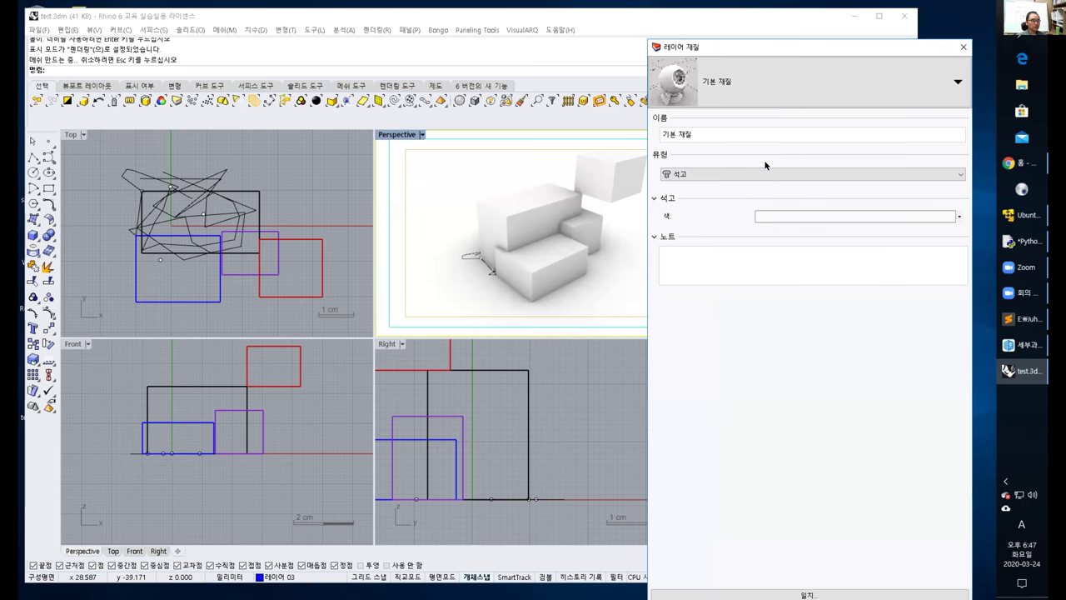
pyautogui.click(793, 215)
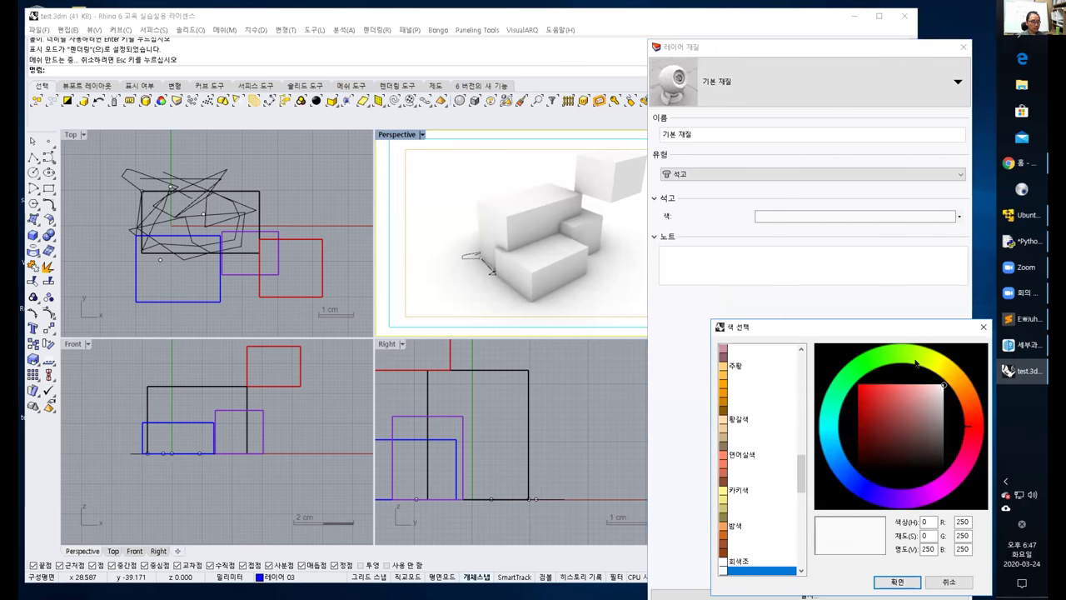
pyautogui.click(742, 455)
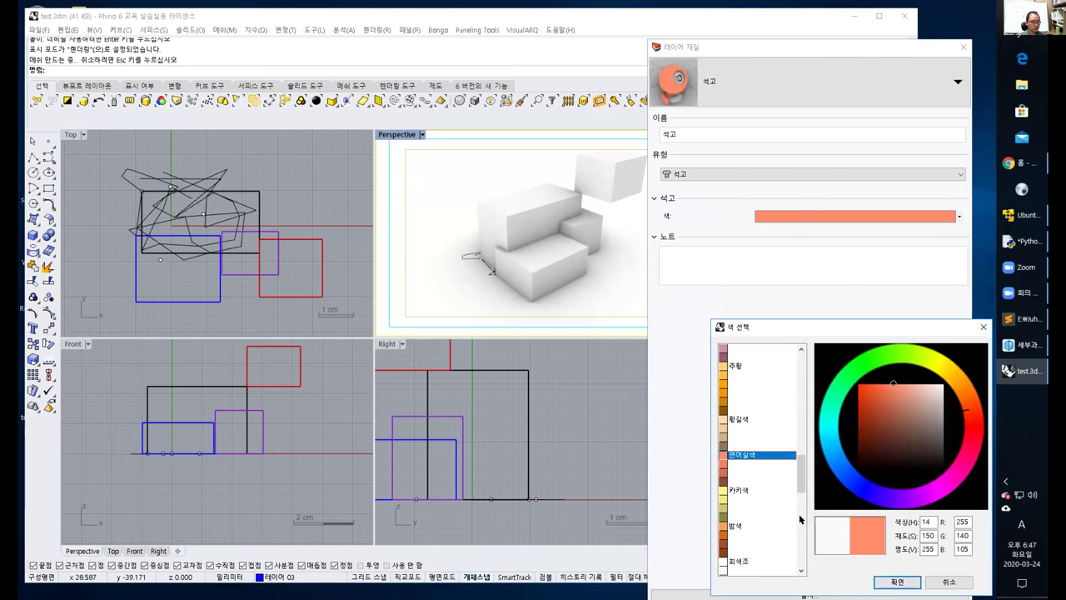
pyautogui.click(887, 582)
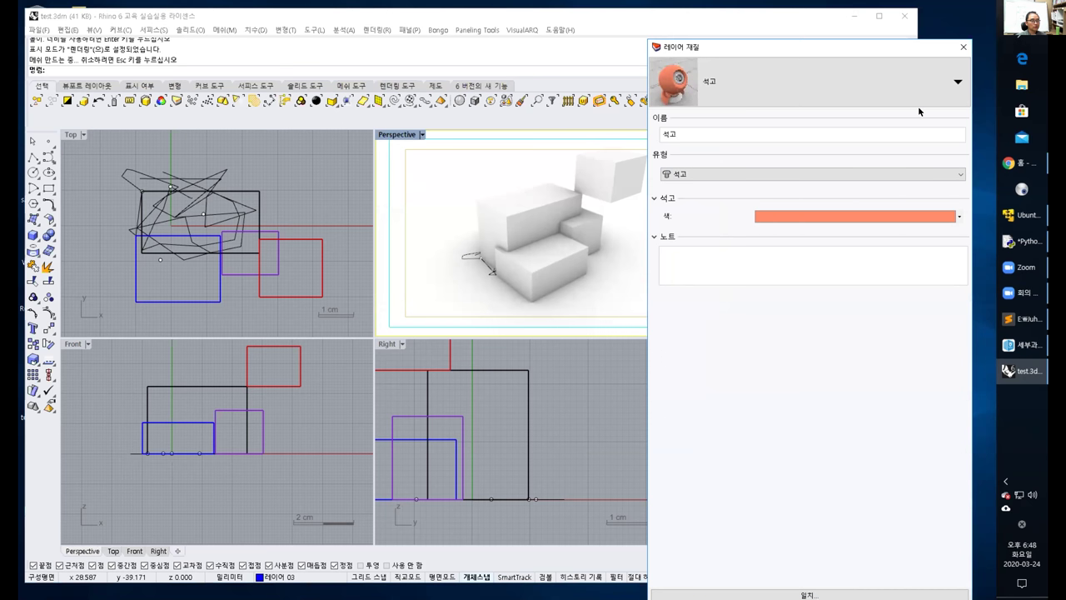
pyautogui.click(766, 47)
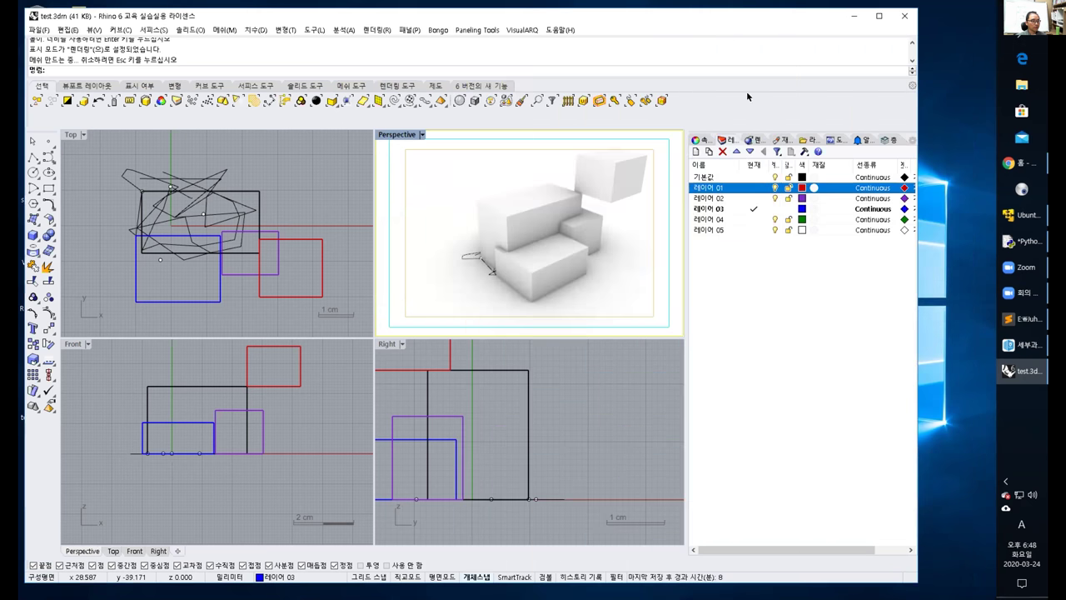
# Set layer 01's plaster material colour to orange and apply it.
pyautogui.click(813, 187)
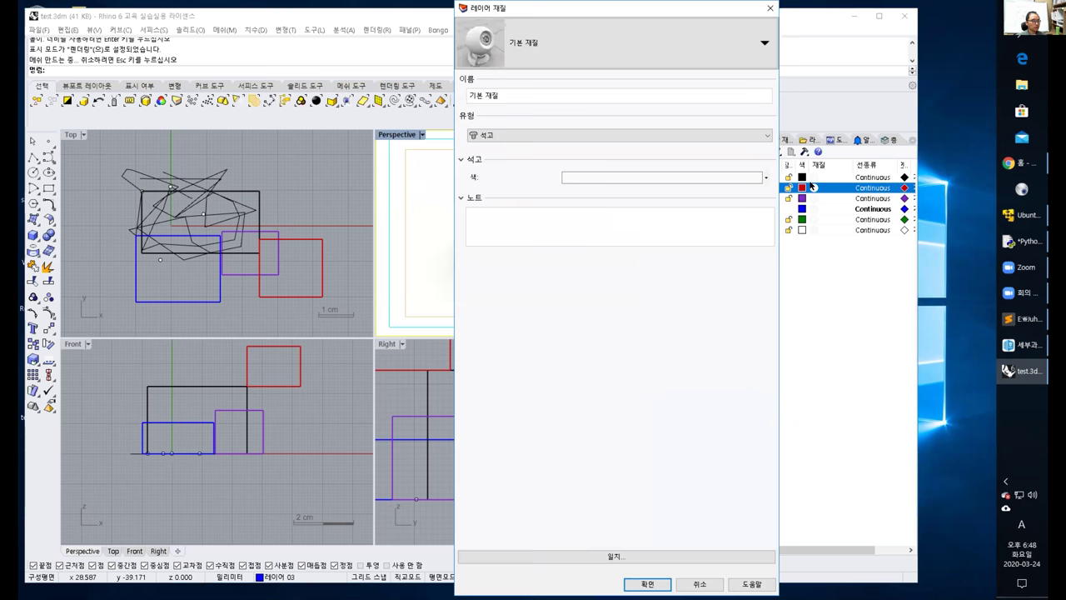
pyautogui.click(653, 178)
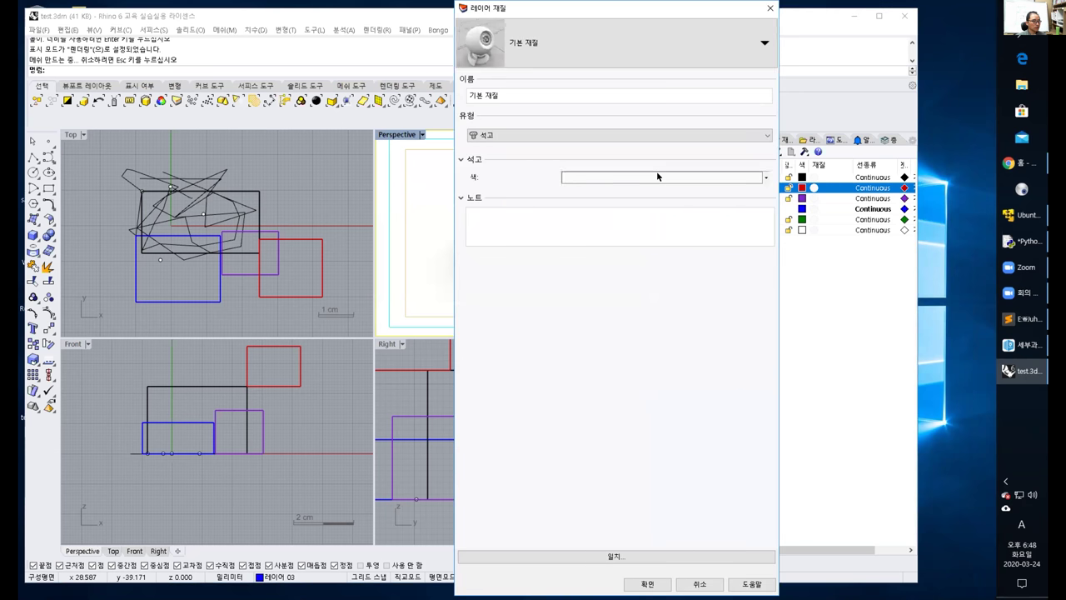
pyautogui.click(723, 372)
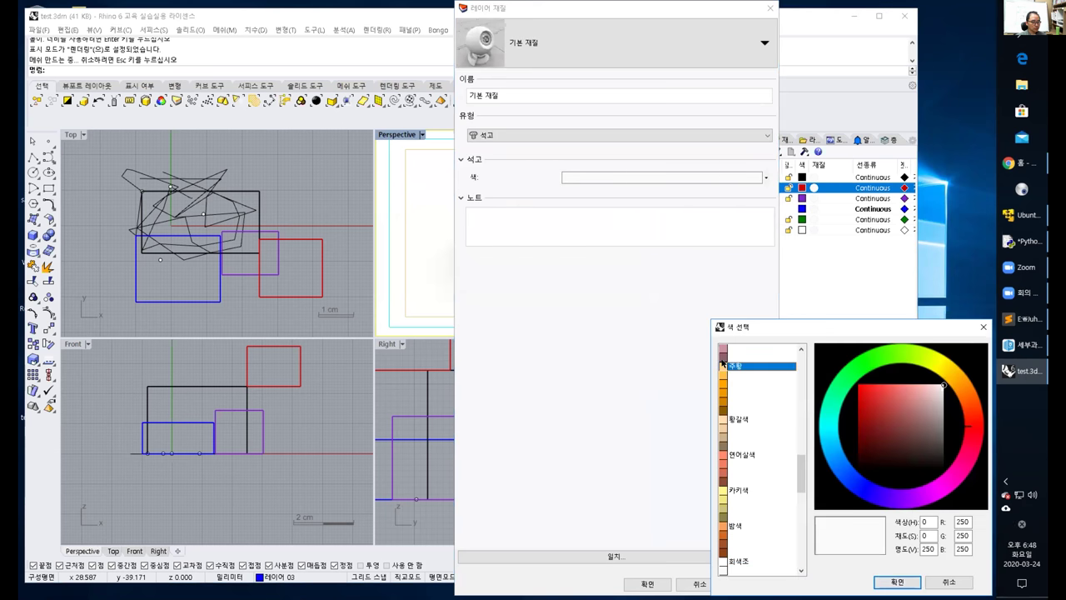
pyautogui.click(897, 581)
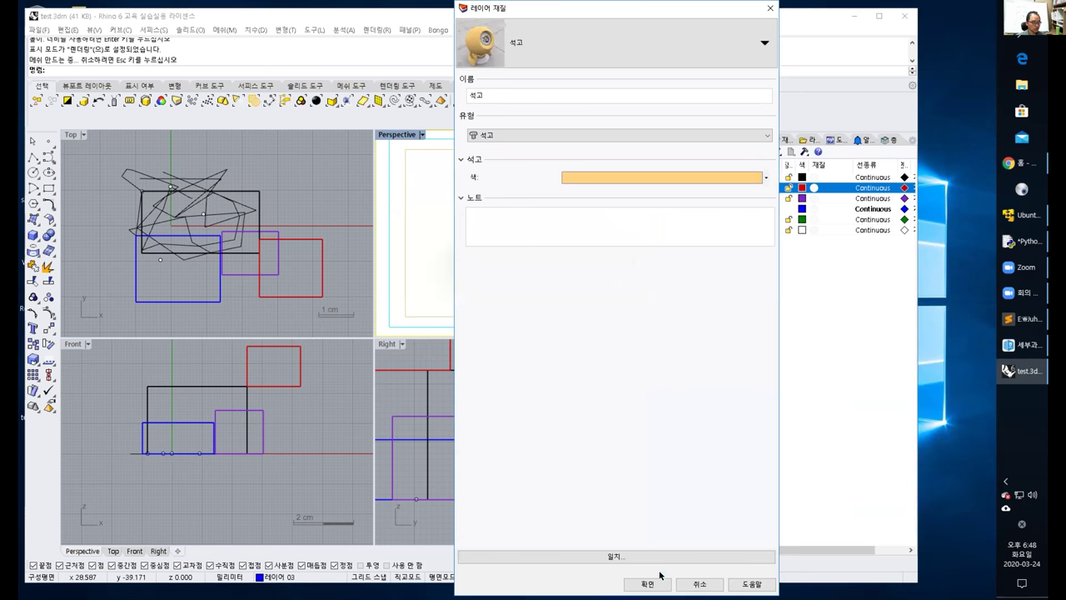
pyautogui.click(658, 583)
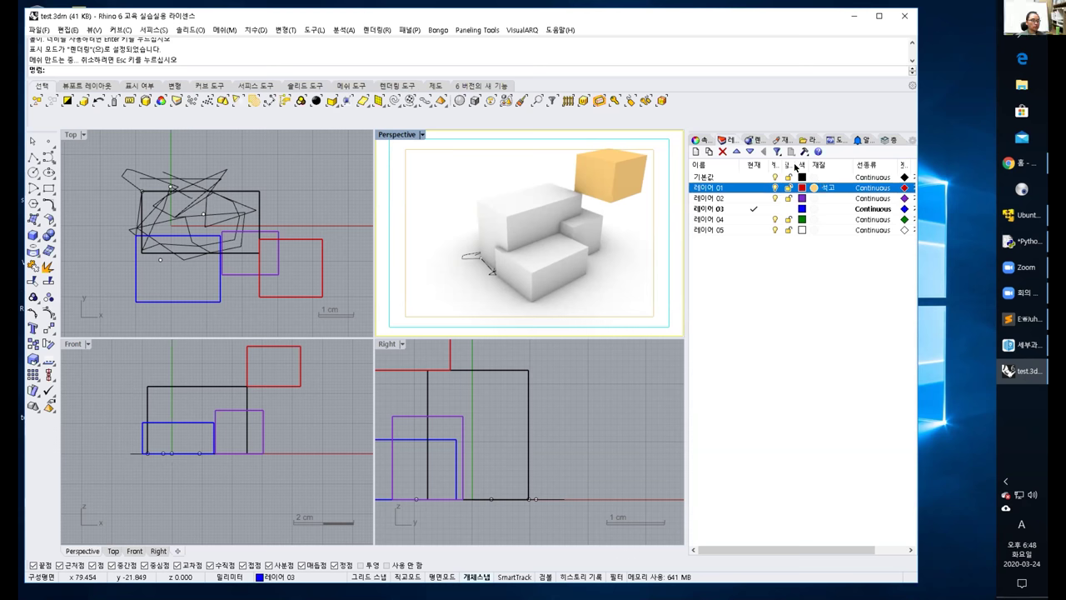
# Make layer 04's material type 유리 (glass) with a blue colour.
pyautogui.click(812, 219)
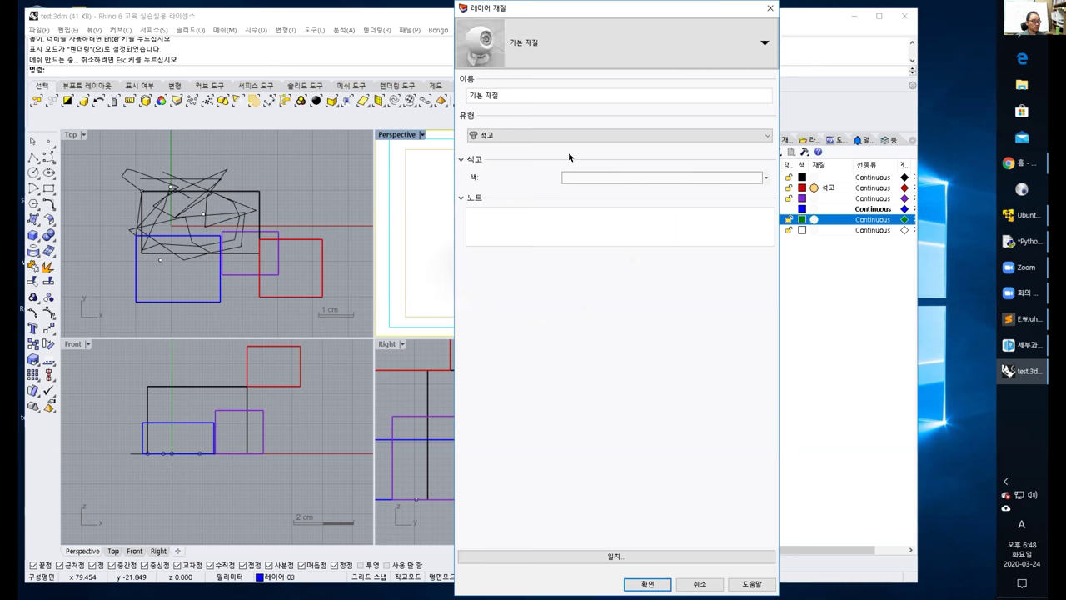
pyautogui.click(553, 133)
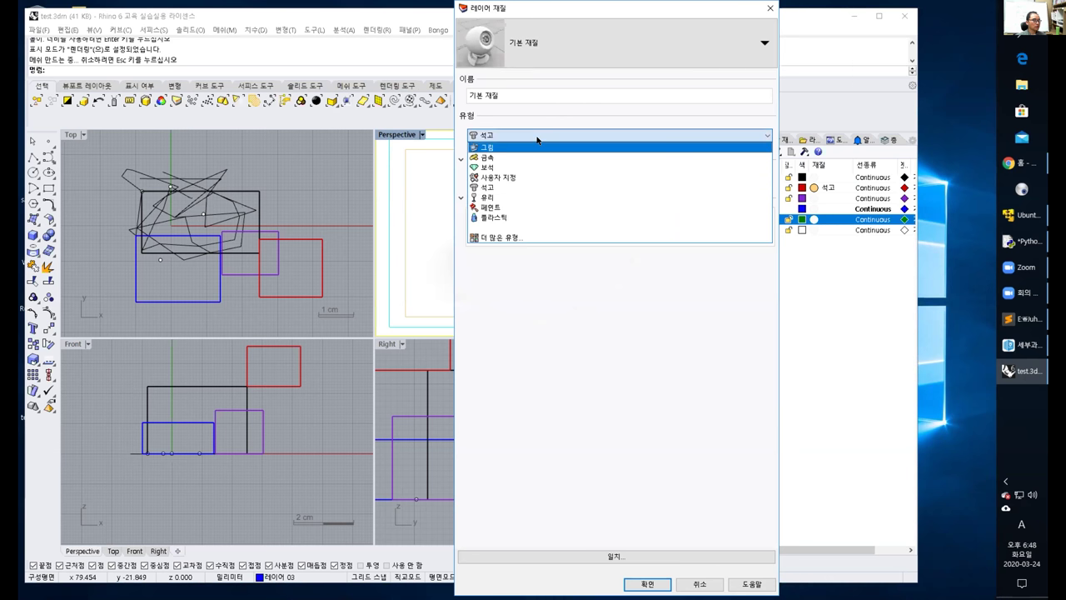
pyautogui.click(506, 196)
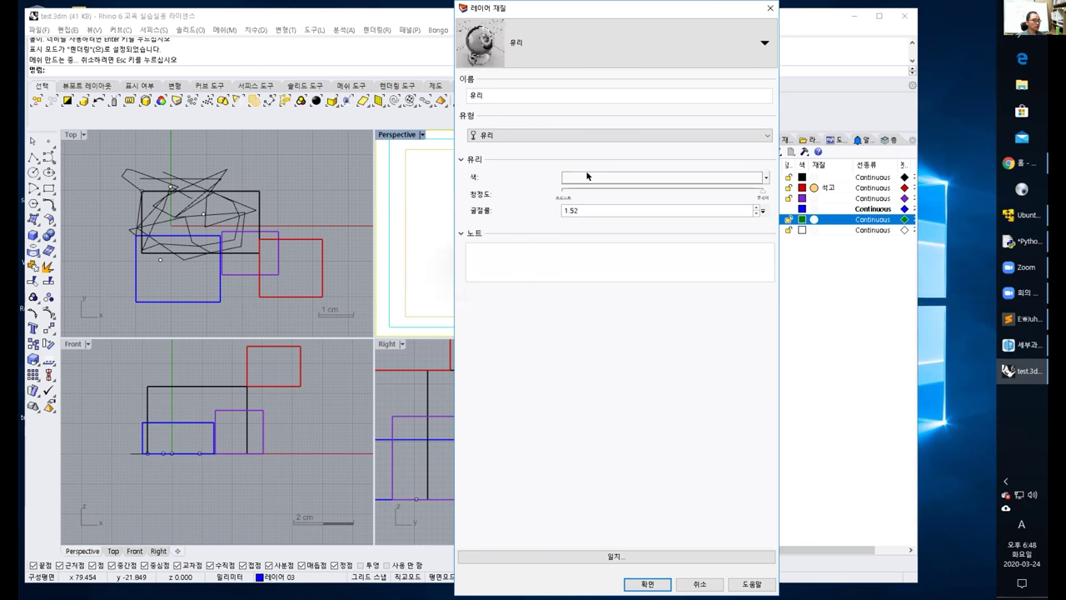
pyautogui.click(588, 176)
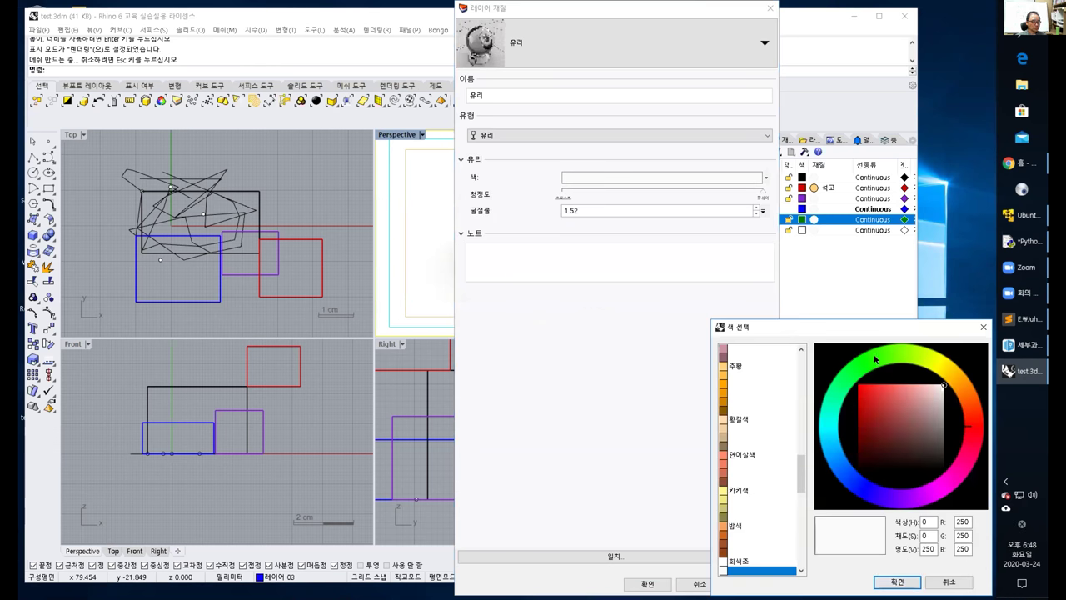
pyautogui.click(849, 477)
pyautogui.click(896, 583)
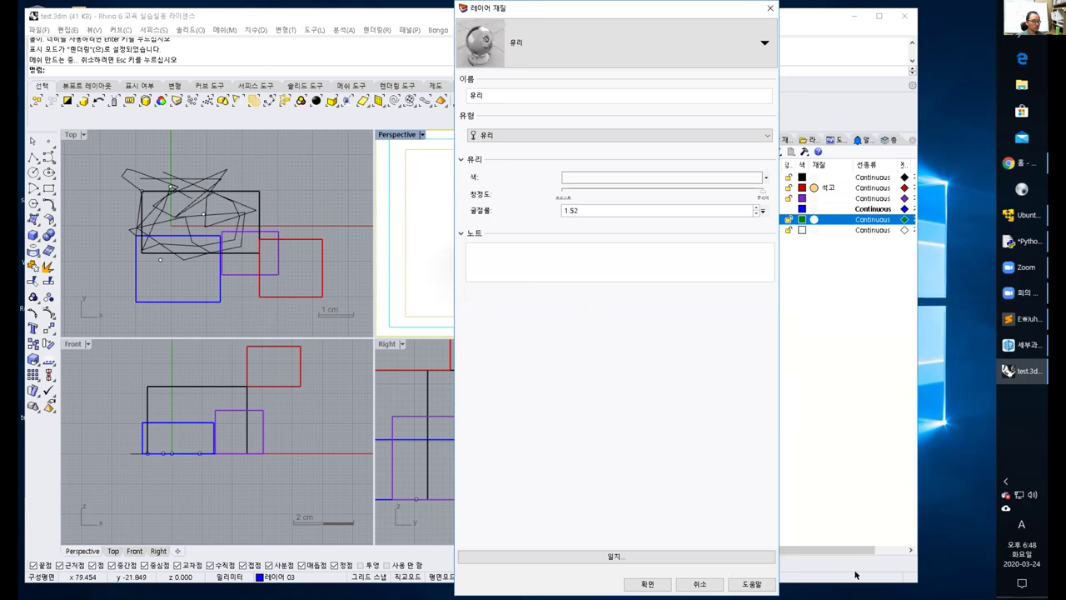
pyautogui.click(648, 585)
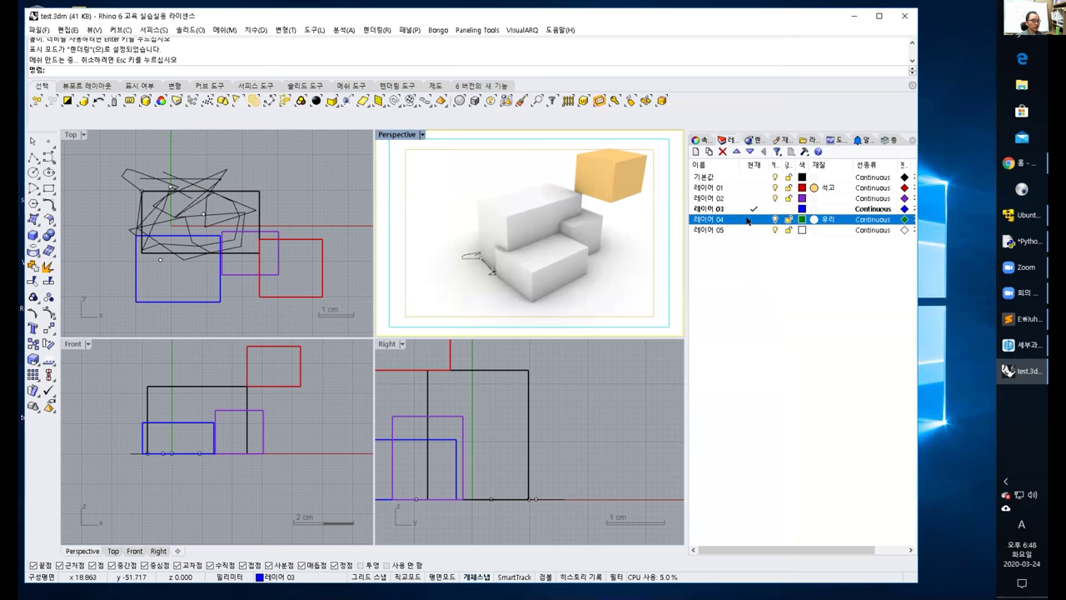
# Set layer 03's material type to 유리 (glass) with a blue colour.
pyautogui.click(812, 209)
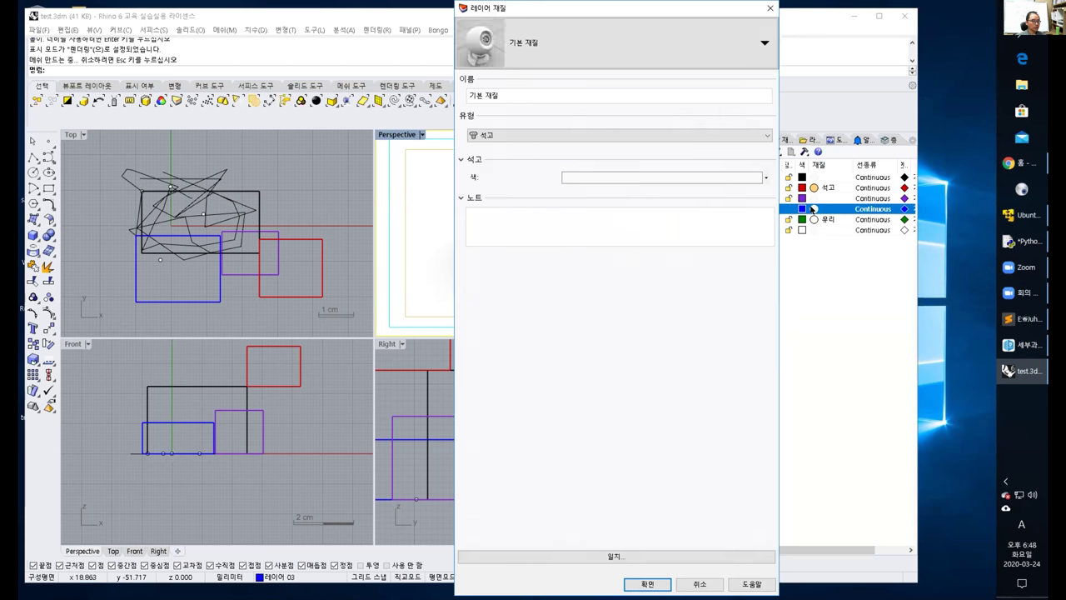
pyautogui.click(590, 181)
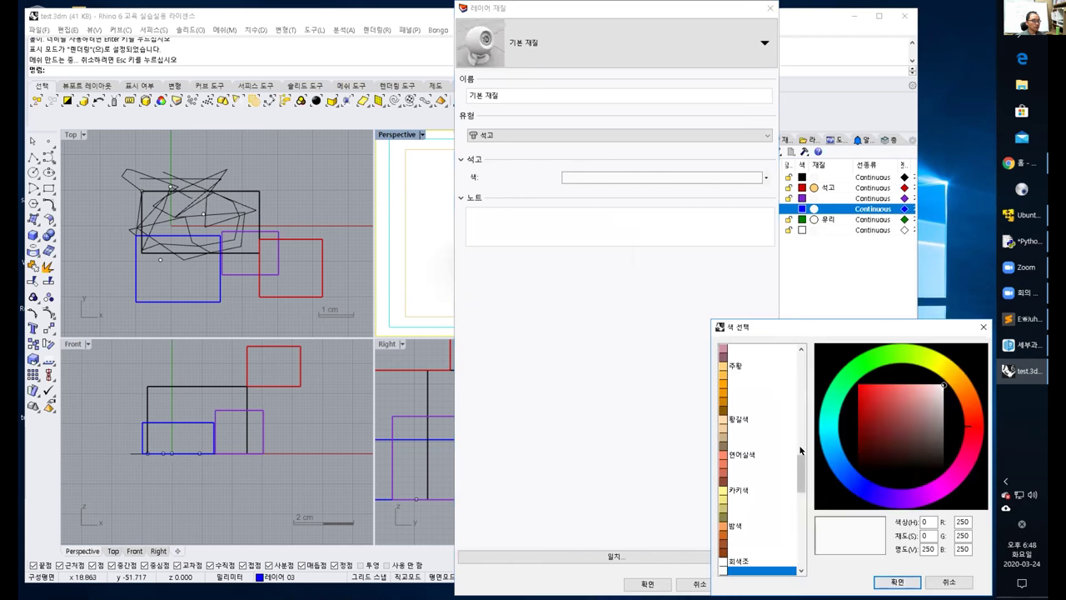
pyautogui.click(950, 582)
pyautogui.click(581, 137)
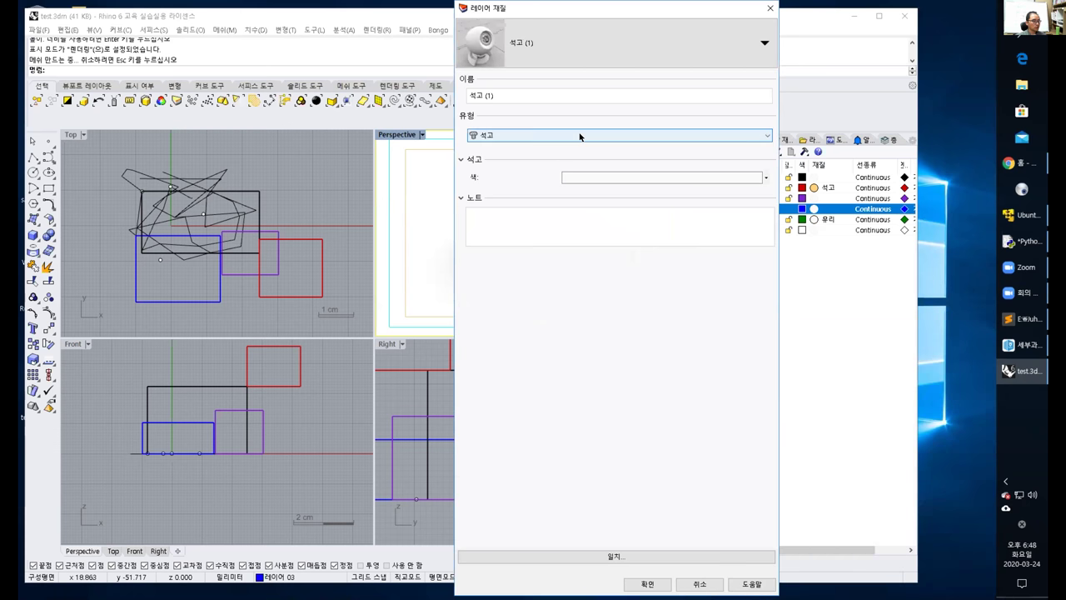
pyautogui.click(506, 197)
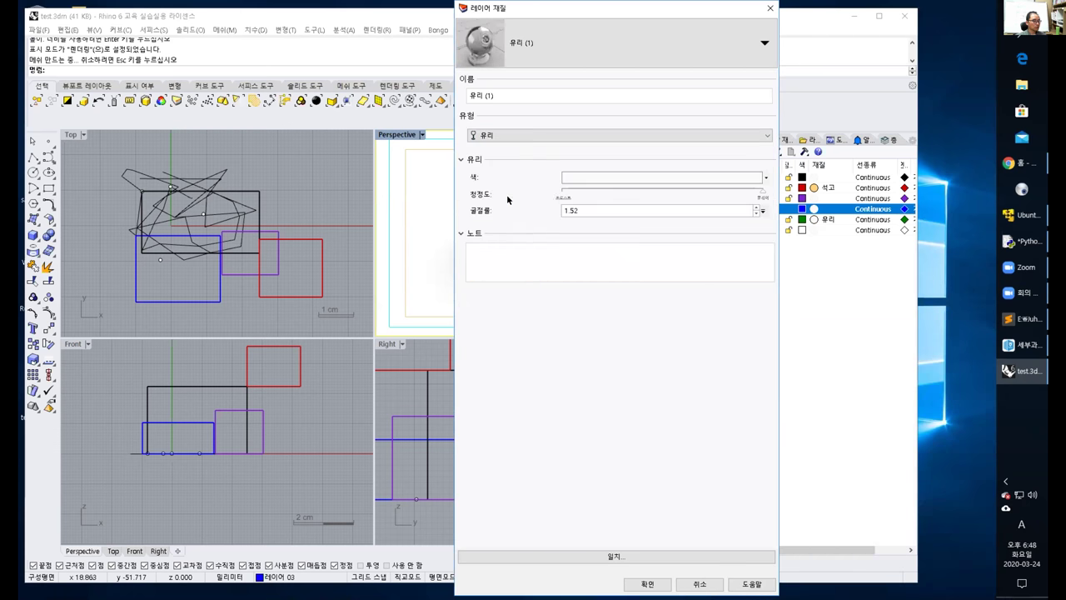
pyautogui.click(610, 177)
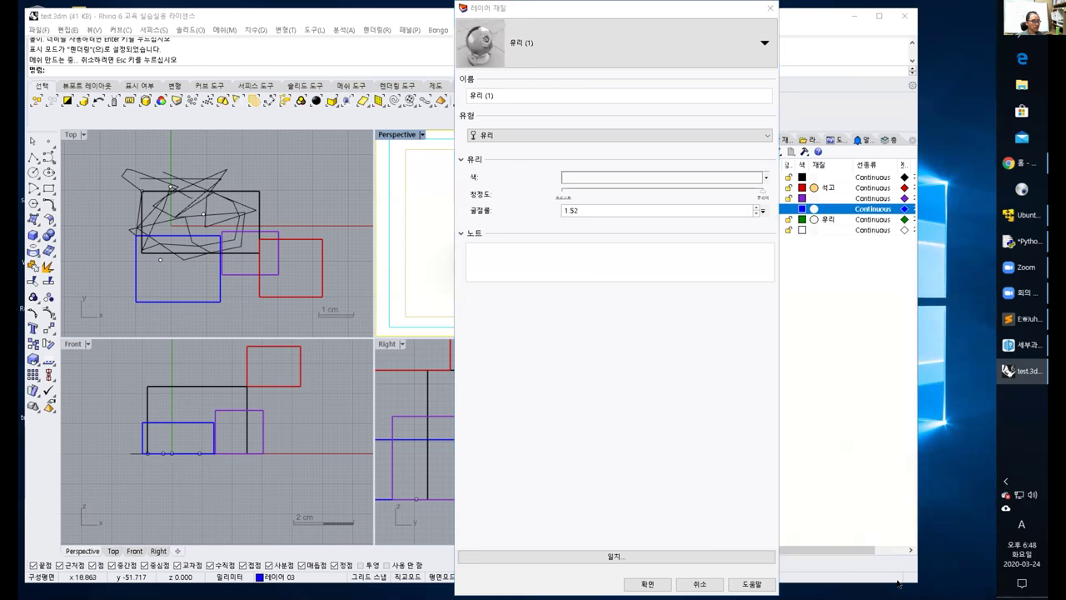
pyautogui.click(847, 474)
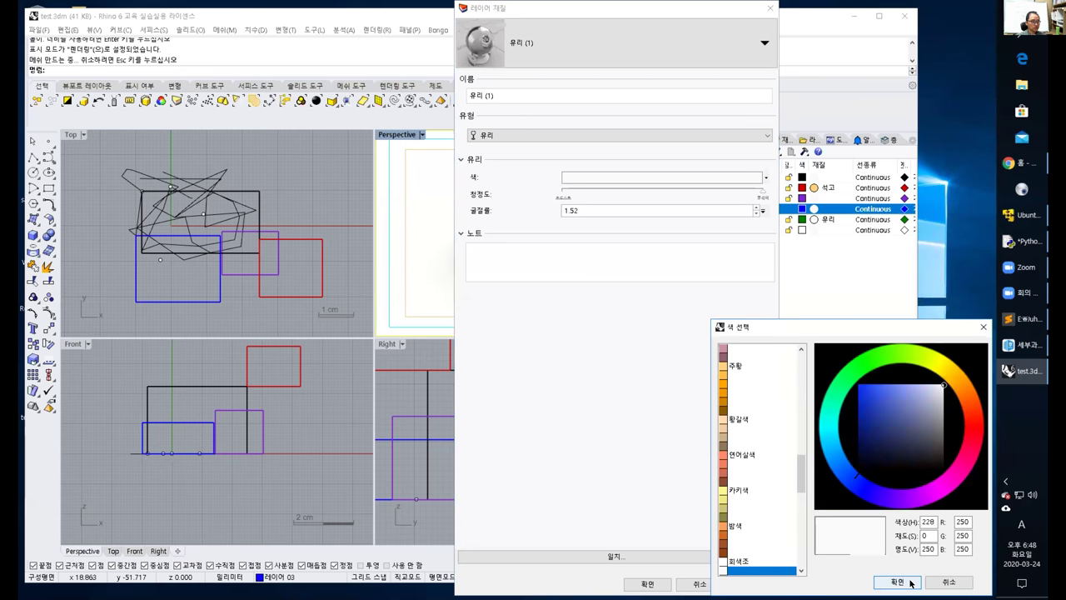
pyautogui.click(906, 582)
pyautogui.click(656, 583)
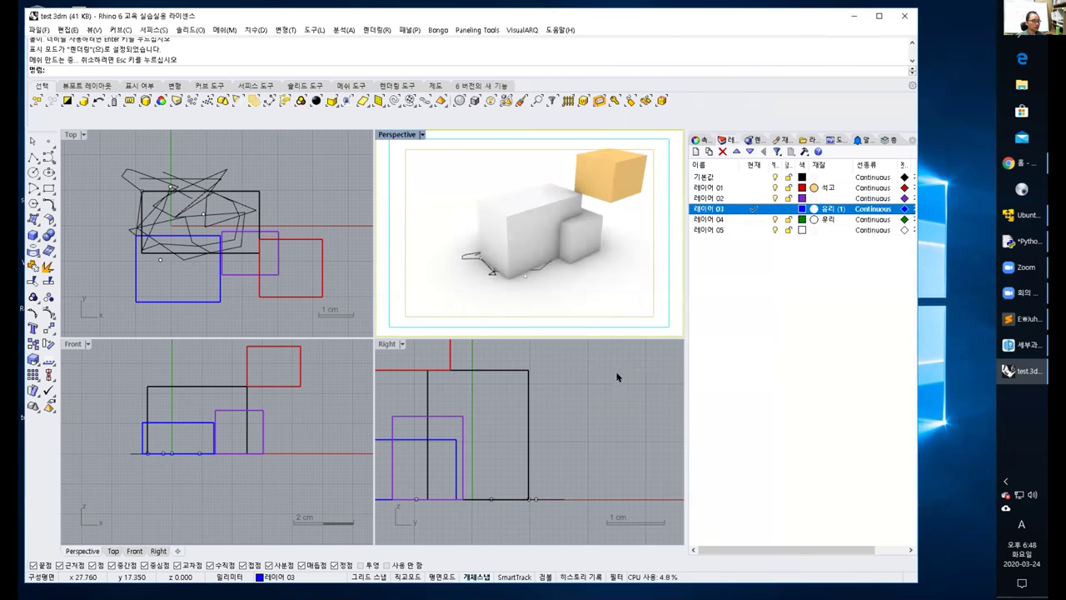
# Orbit to a lower angle and zoom in on the rendered boxes' left faces.
pyautogui.moveTo(511, 274); pyautogui.dragTo(521, 219, button='right')
pyautogui.scroll(5, 543, 230)
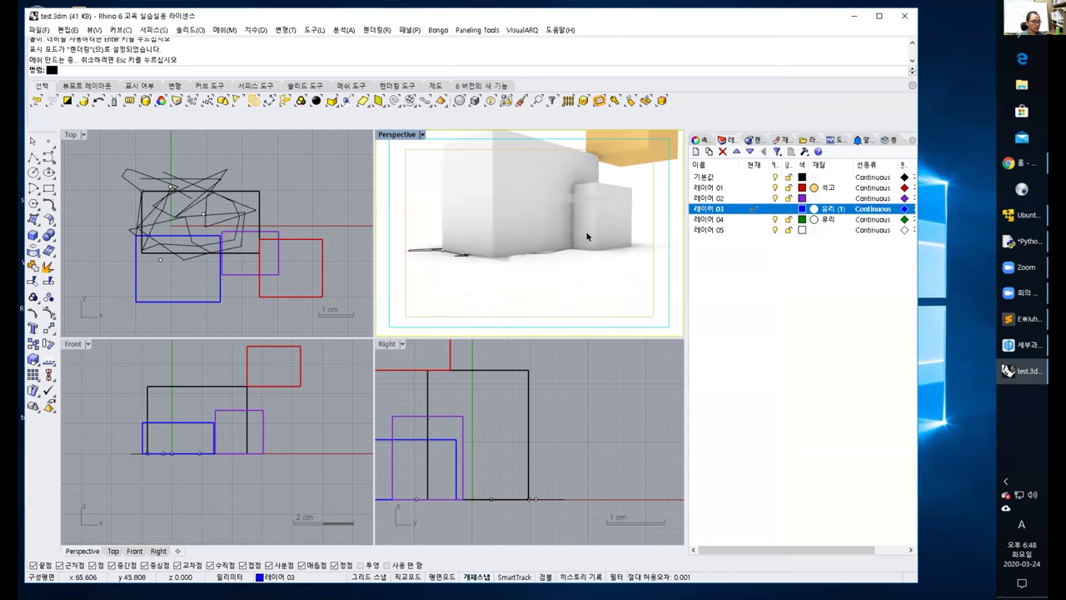
pyautogui.scroll(4, 547, 239)
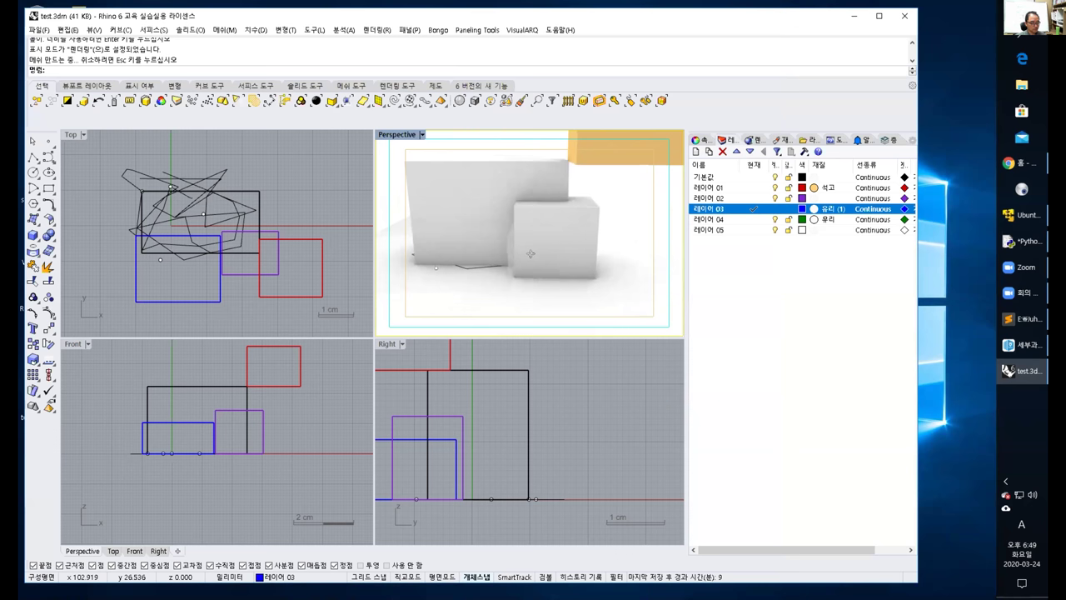
pyautogui.moveTo(597, 247); pyautogui.dragTo(492, 239, button='right')
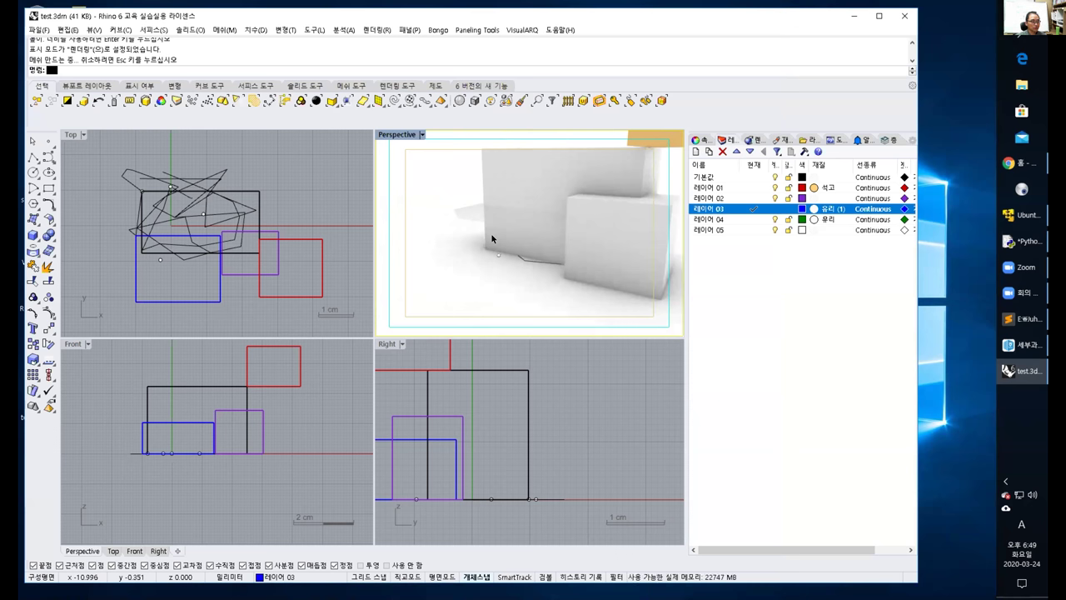
# Lower the 청정도 (transparency) of layer 03's glass material partway.
pyautogui.click(805, 204)
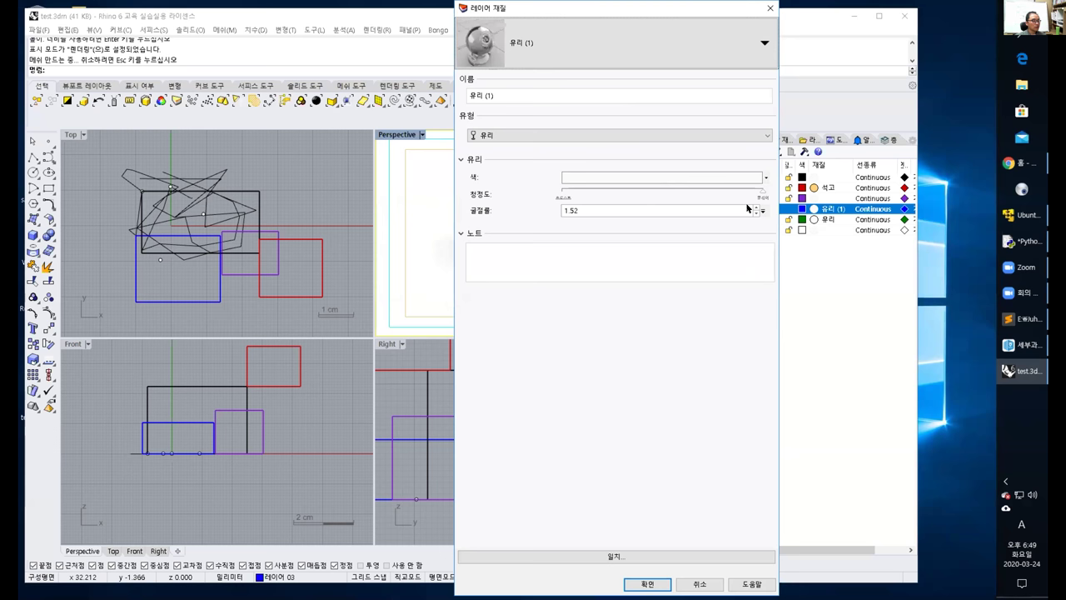
pyautogui.moveTo(758, 194); pyautogui.dragTo(601, 194)
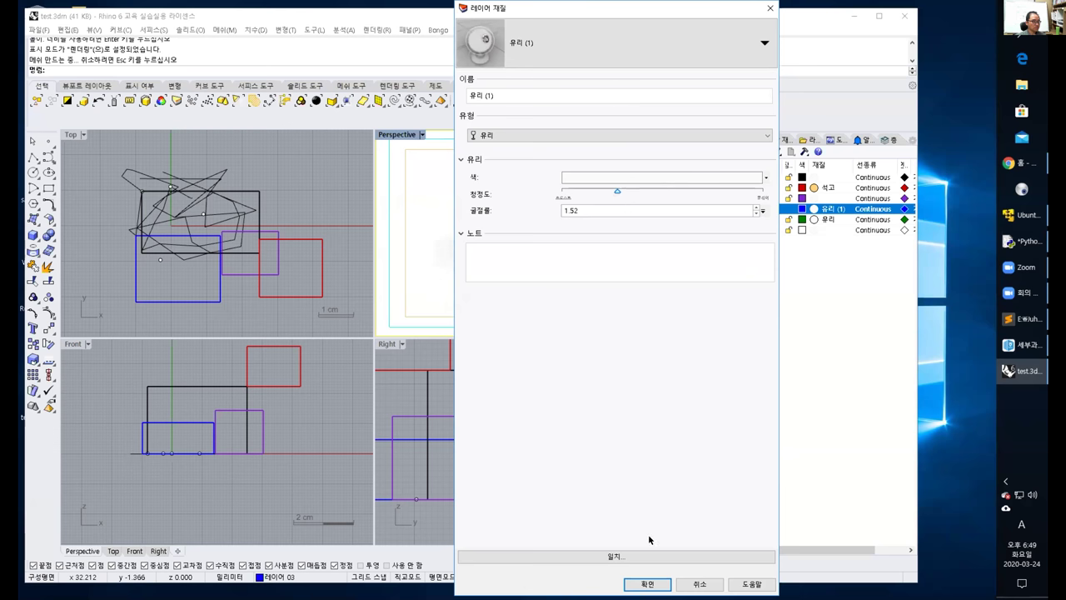
pyautogui.click(648, 584)
pyautogui.moveTo(542, 243); pyautogui.dragTo(583, 250, button='right')
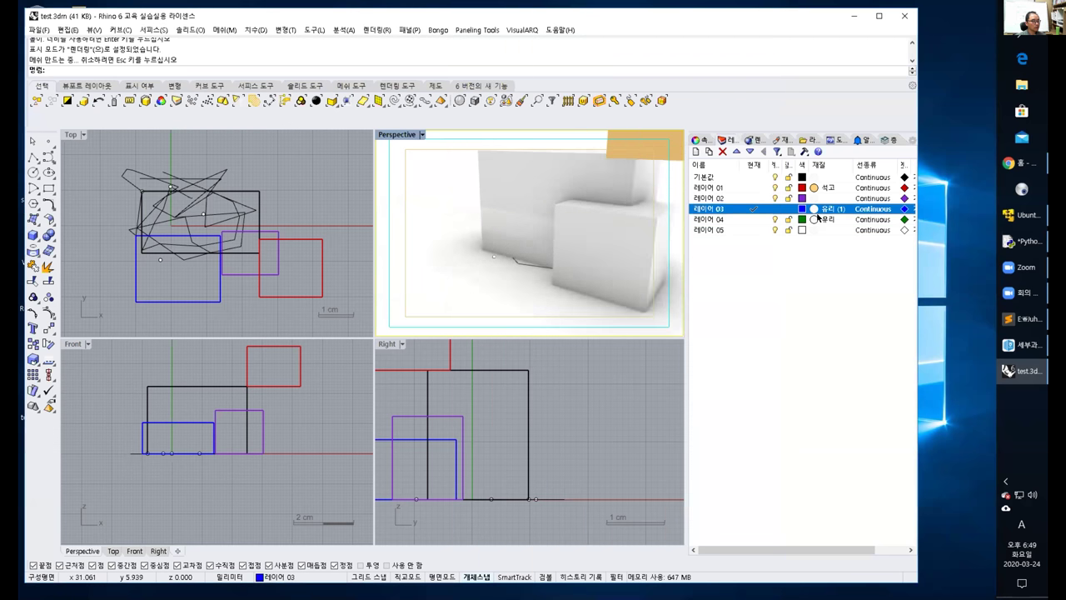
# Set layer 03's glass transparency to its minimum and view the boxes from a new angle.
pyautogui.click(813, 209)
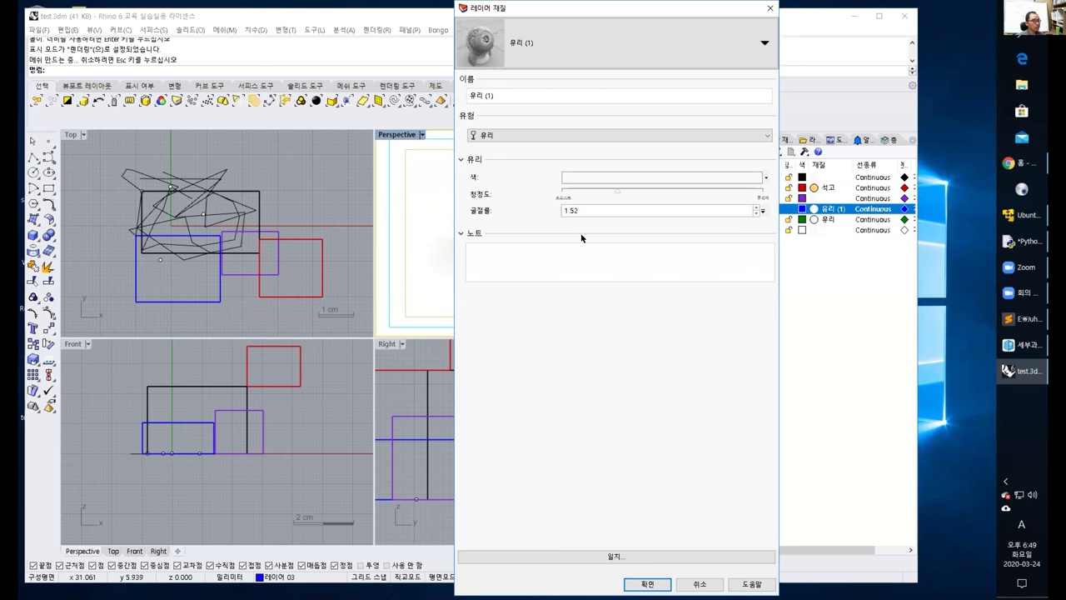
pyautogui.click(658, 193)
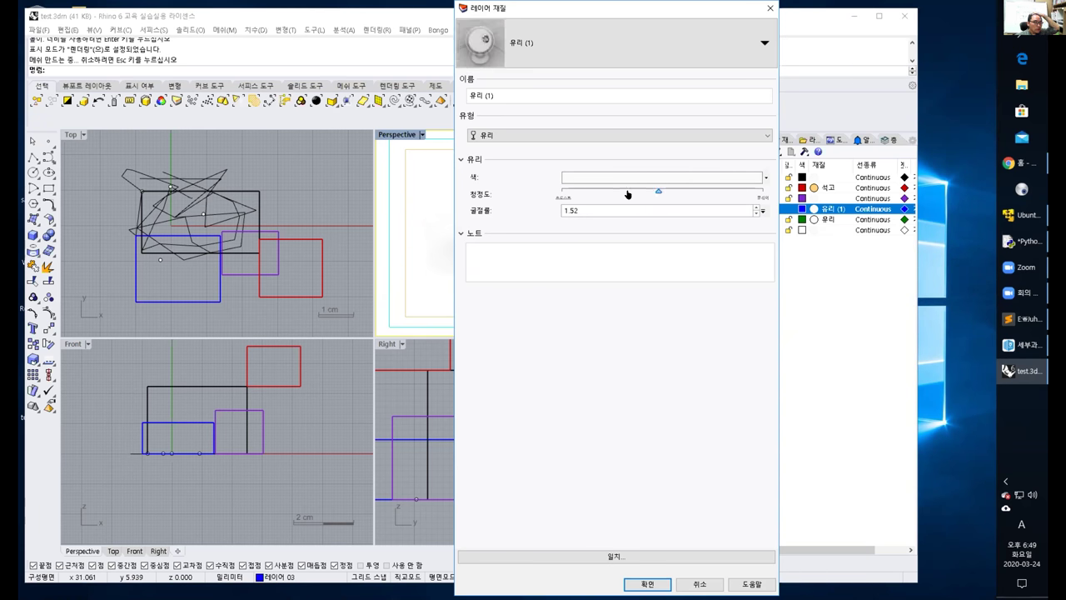
pyautogui.click(548, 193)
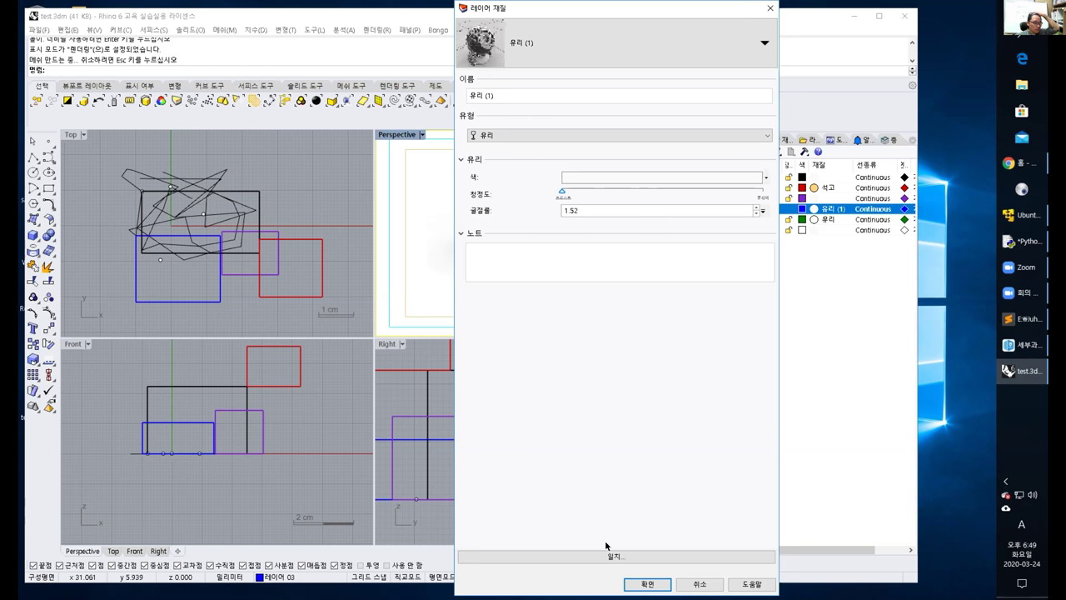
pyautogui.click(642, 584)
pyautogui.moveTo(456, 263); pyautogui.dragTo(500, 268, button='right')
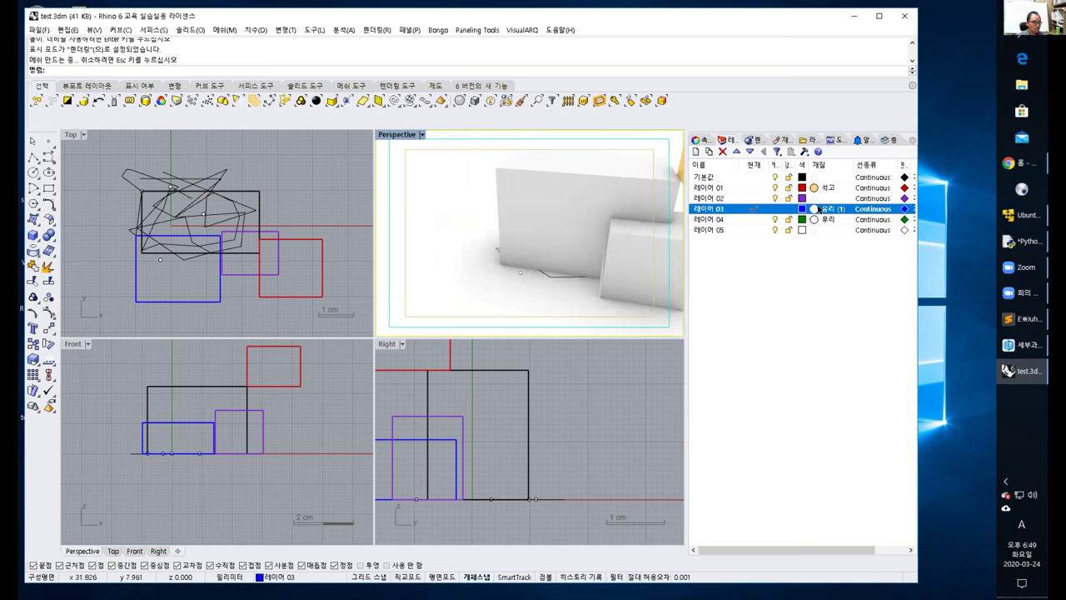
pyautogui.click(814, 204)
# Replace layer 03's glass with the existing 석고 plaster material.
pyautogui.click(511, 133)
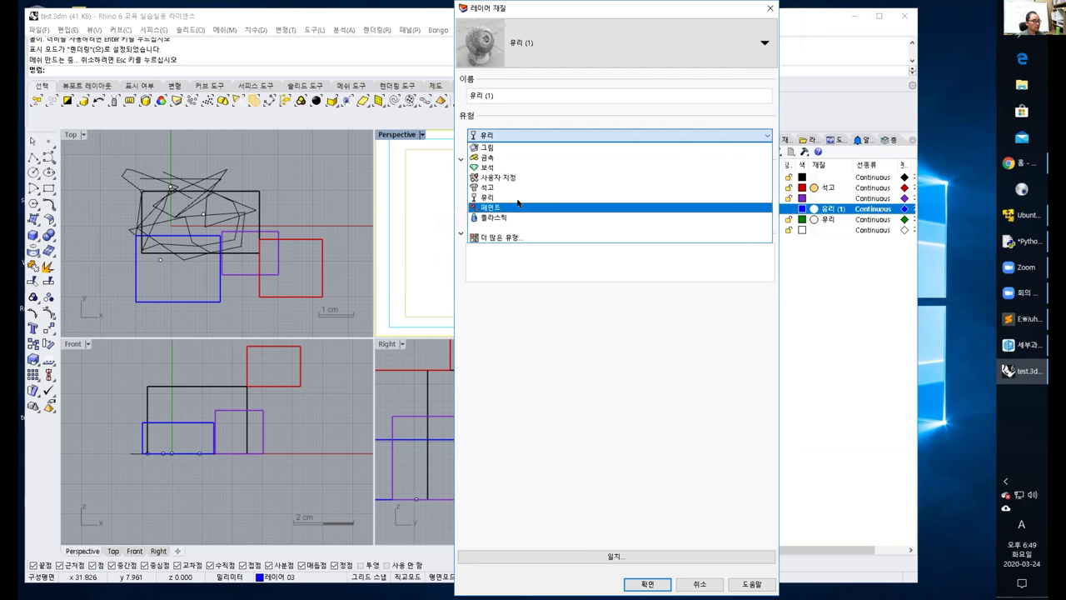
pyautogui.click(502, 238)
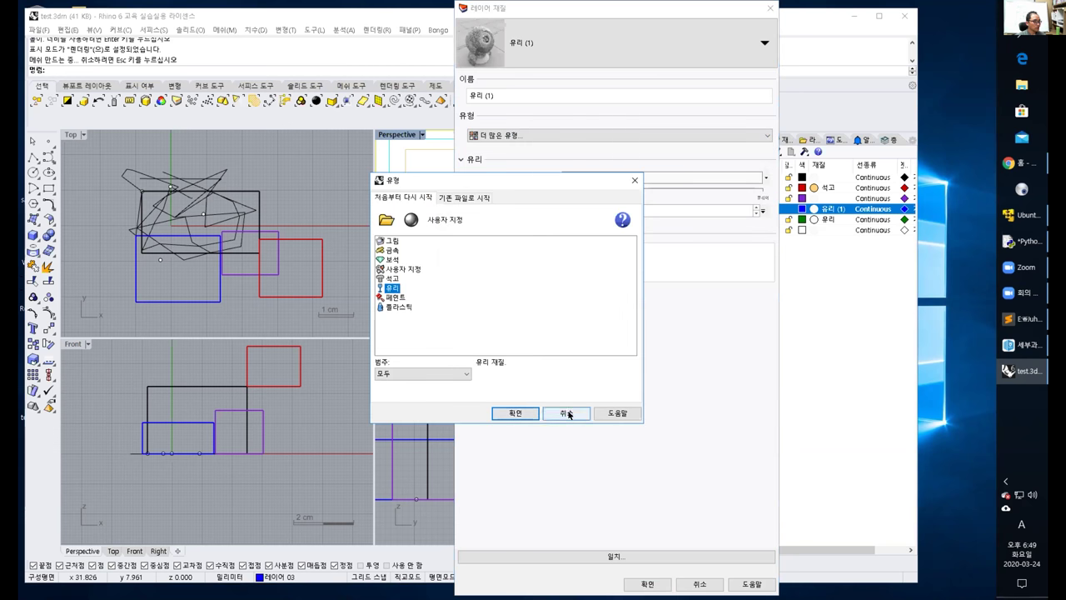
pyautogui.press('Return')
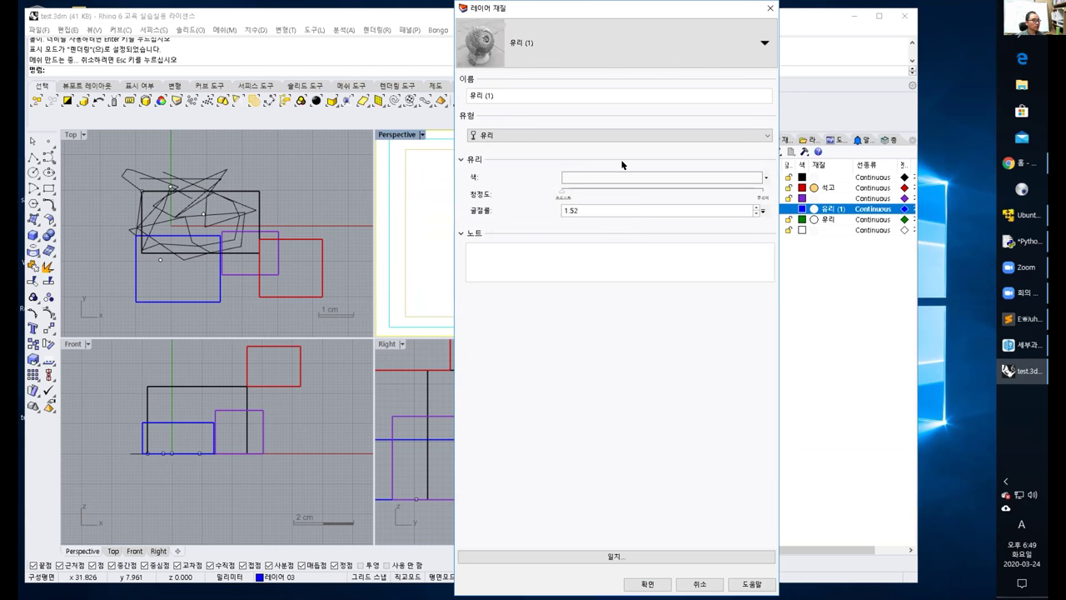
pyautogui.click(758, 42)
pyautogui.click(593, 129)
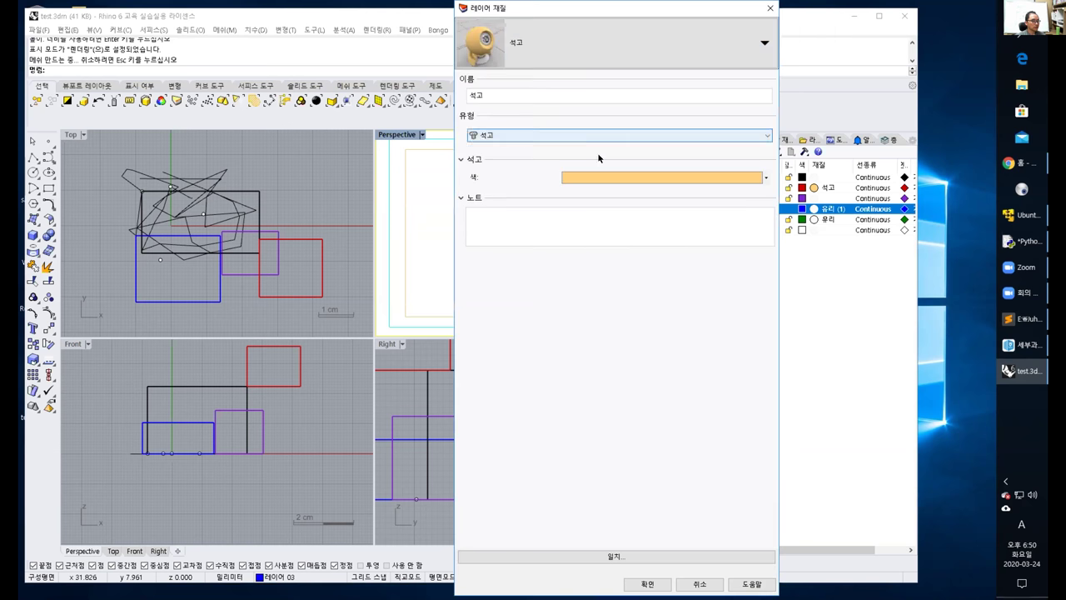
pyautogui.click(647, 583)
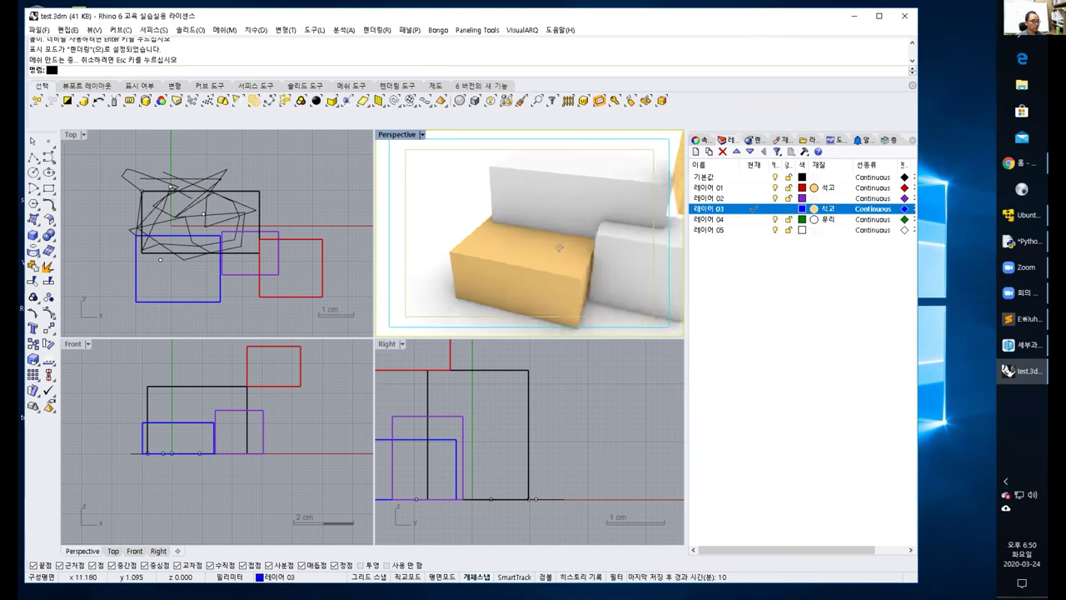
pyautogui.moveTo(607, 242); pyautogui.dragTo(614, 242, button='right')
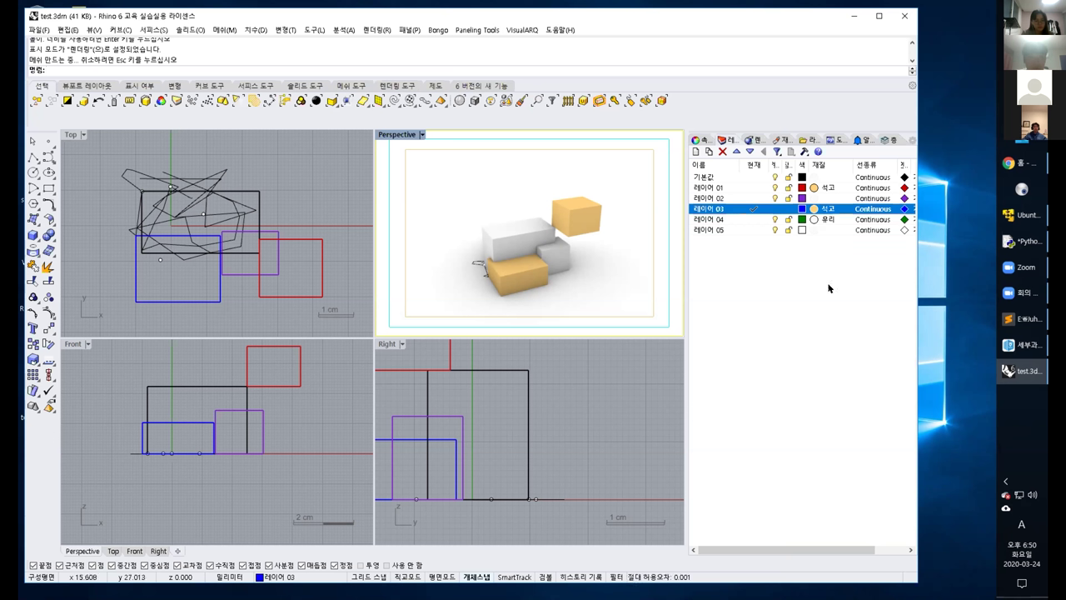
# Clear the layer 03 row selection in the Layers panel.
pyautogui.click(758, 317)
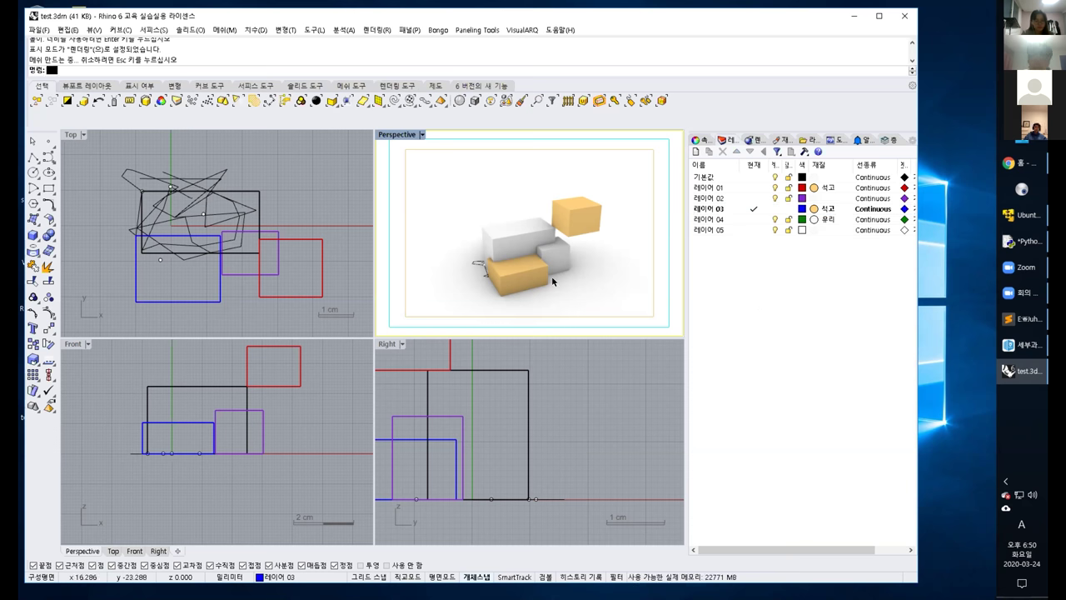
pyautogui.moveTo(551, 276); pyautogui.dragTo(574, 278, button='right')
pyautogui.click(542, 232)
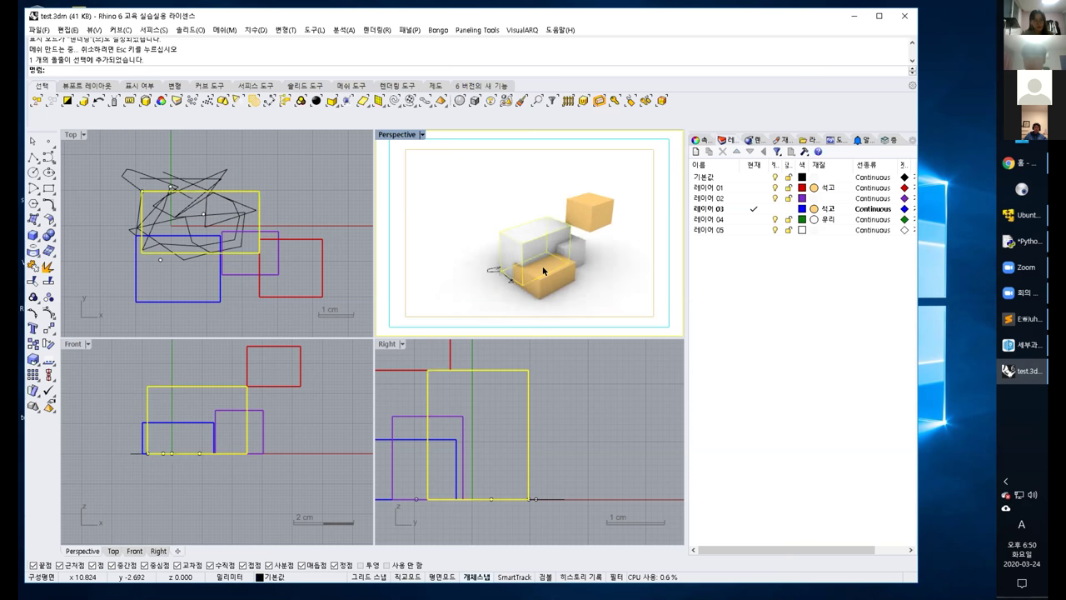
pyautogui.moveTo(596, 270); pyautogui.dragTo(500, 212, button='right')
pyautogui.press('Escape')
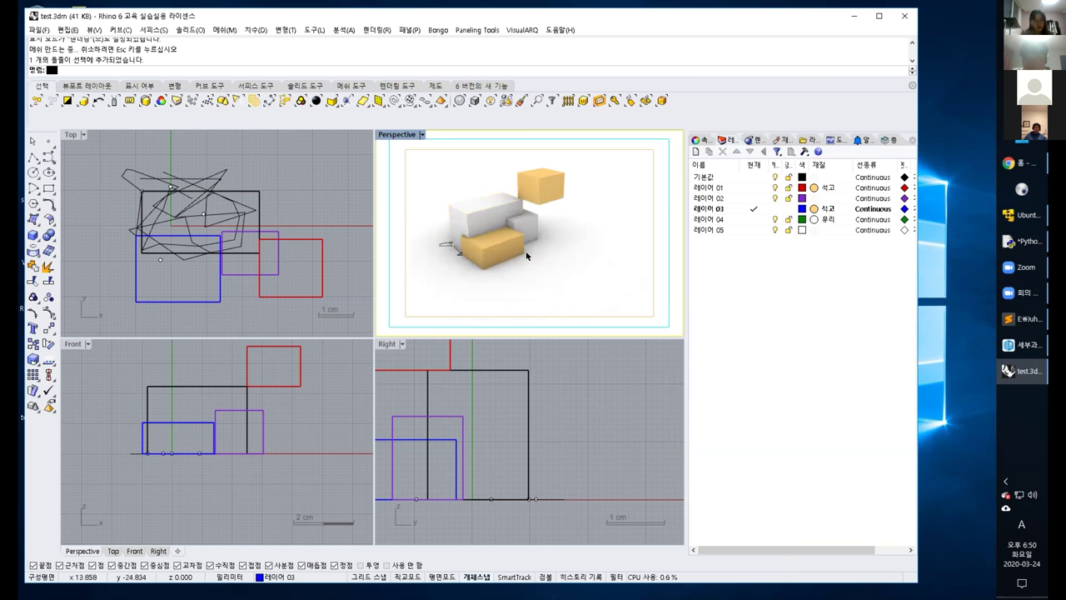
pyautogui.click(500, 213)
pyautogui.click(518, 228)
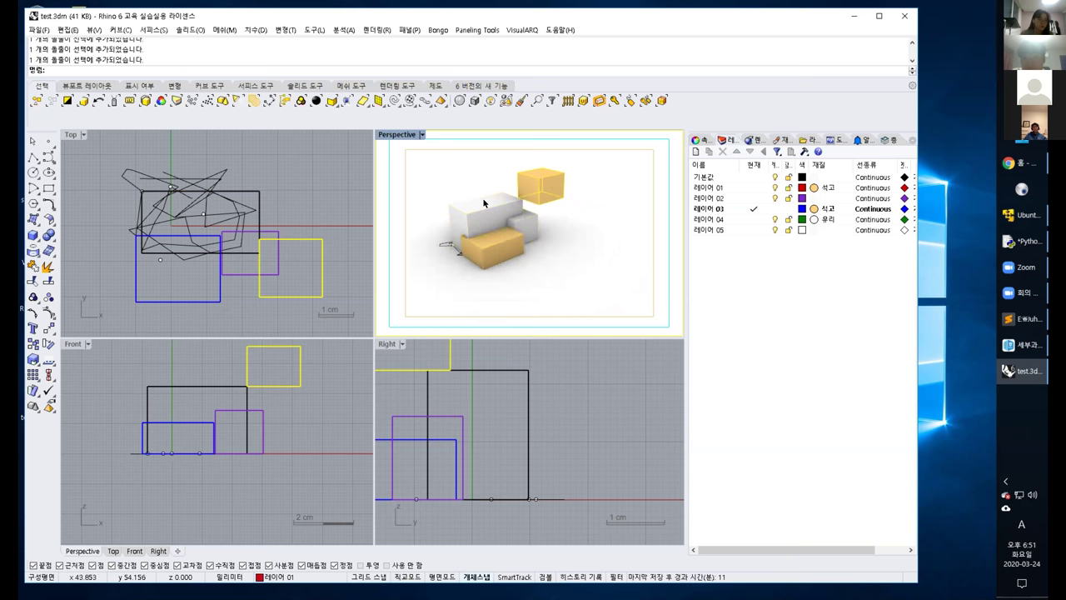
pyautogui.click(483, 203)
pyautogui.press('Escape')
pyautogui.click(508, 238)
pyautogui.keyDown('shift'); pyautogui.click(550, 198); pyautogui.keyUp('shift')
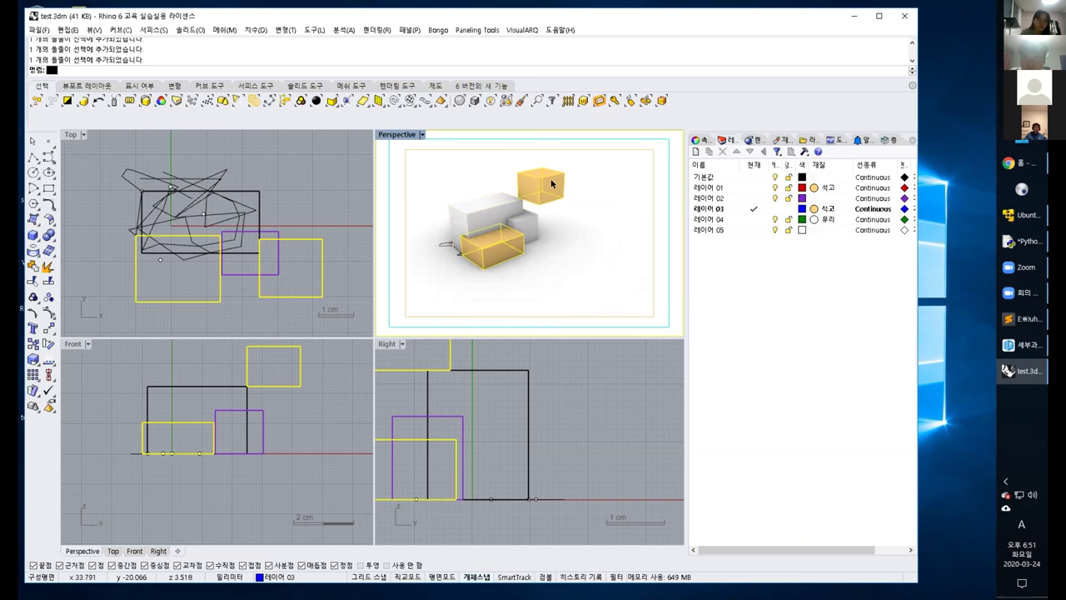
pyautogui.keyDown('shift'); pyautogui.click(508, 209); pyautogui.keyUp('shift')
pyautogui.keyDown('shift'); pyautogui.click(525, 224); pyautogui.keyUp('shift')
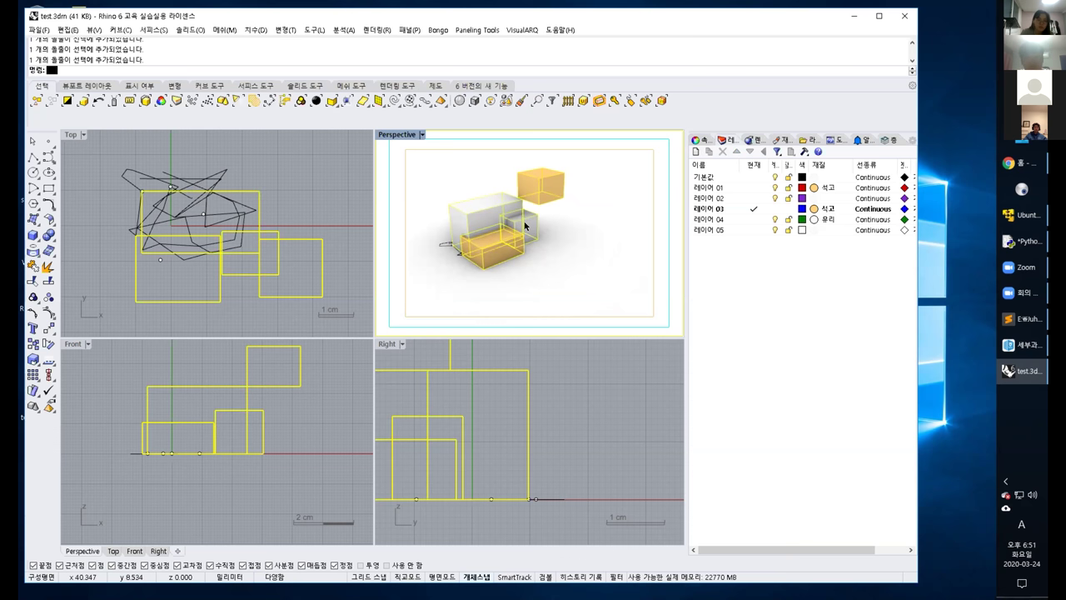
pyautogui.press('Escape')
pyautogui.click(542, 186)
pyautogui.keyDown('shift'); pyautogui.click(511, 209); pyautogui.keyUp('shift')
pyautogui.keyDown('shift'); pyautogui.click(527, 222); pyautogui.keyUp('shift')
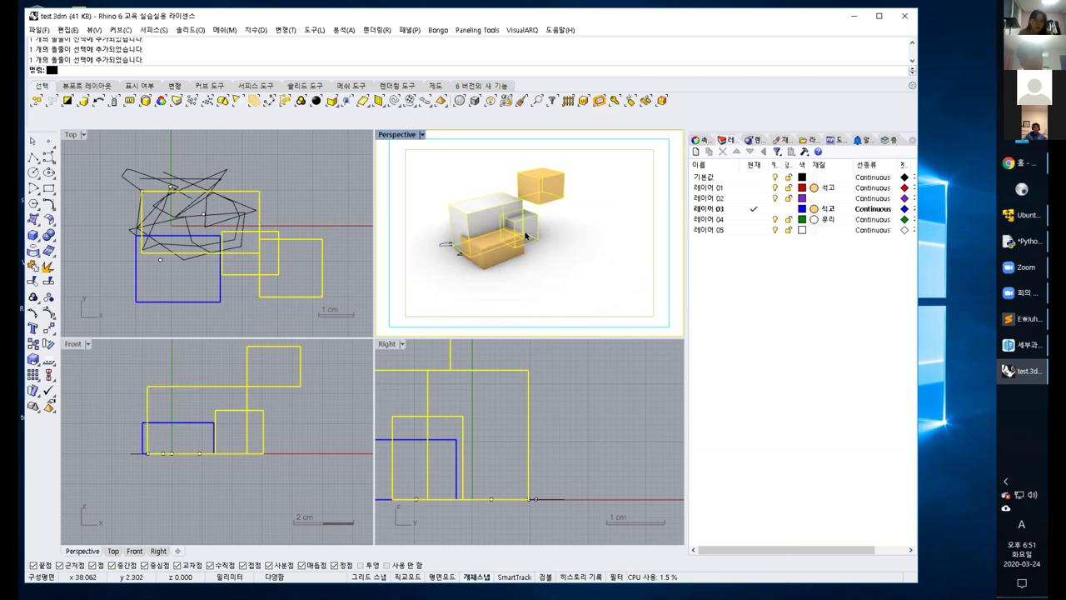
pyautogui.keyDown('shift'); pyautogui.click(500, 254); pyautogui.keyUp('shift')
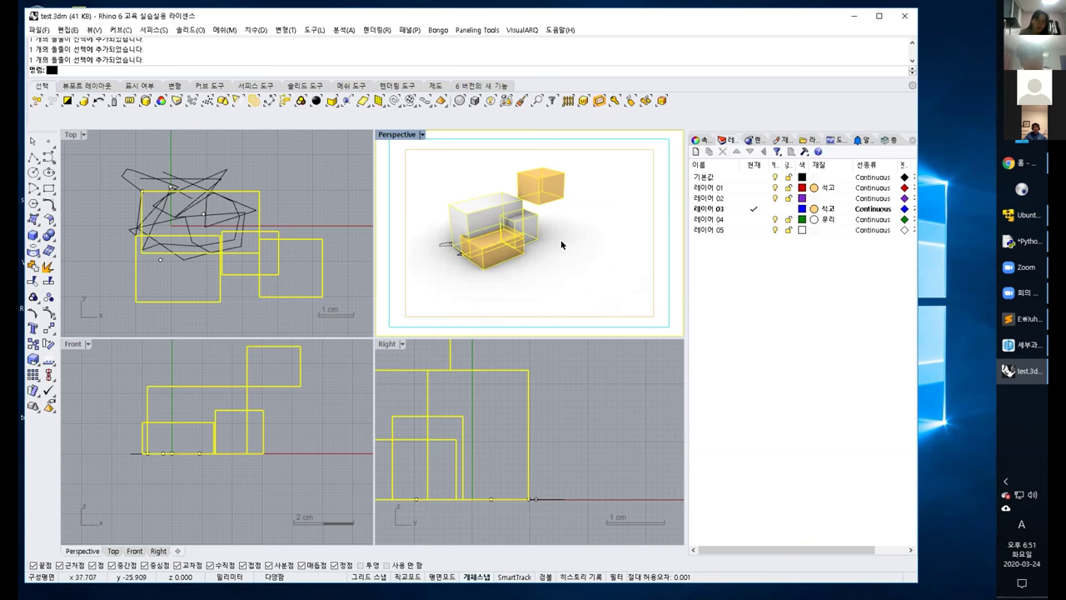
pyautogui.click(546, 209)
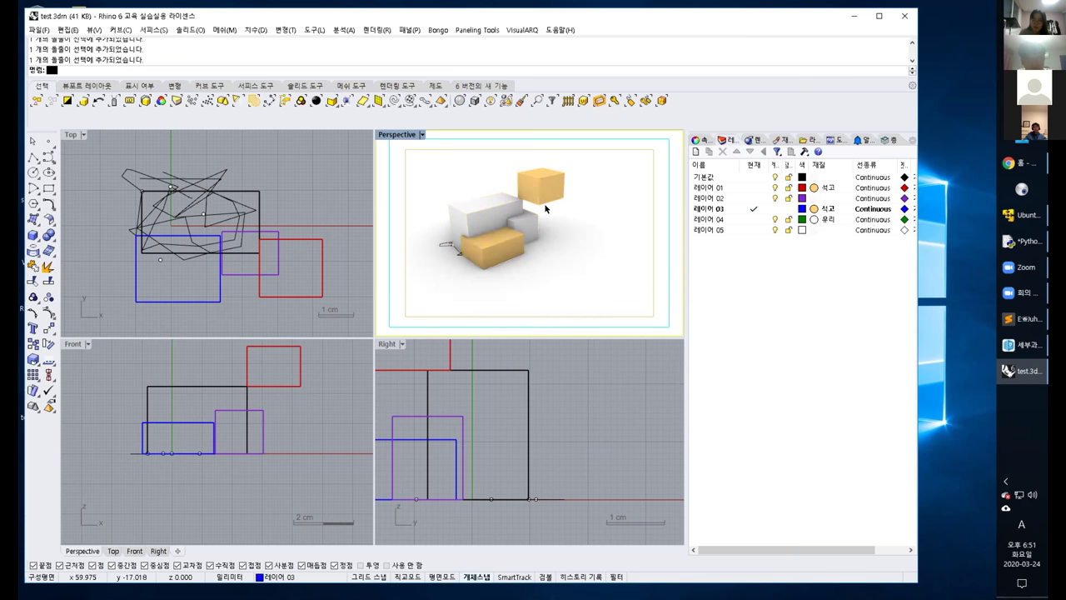
pyautogui.click(508, 202)
pyautogui.keyDown('shift'); pyautogui.click(492, 258); pyautogui.keyUp('shift')
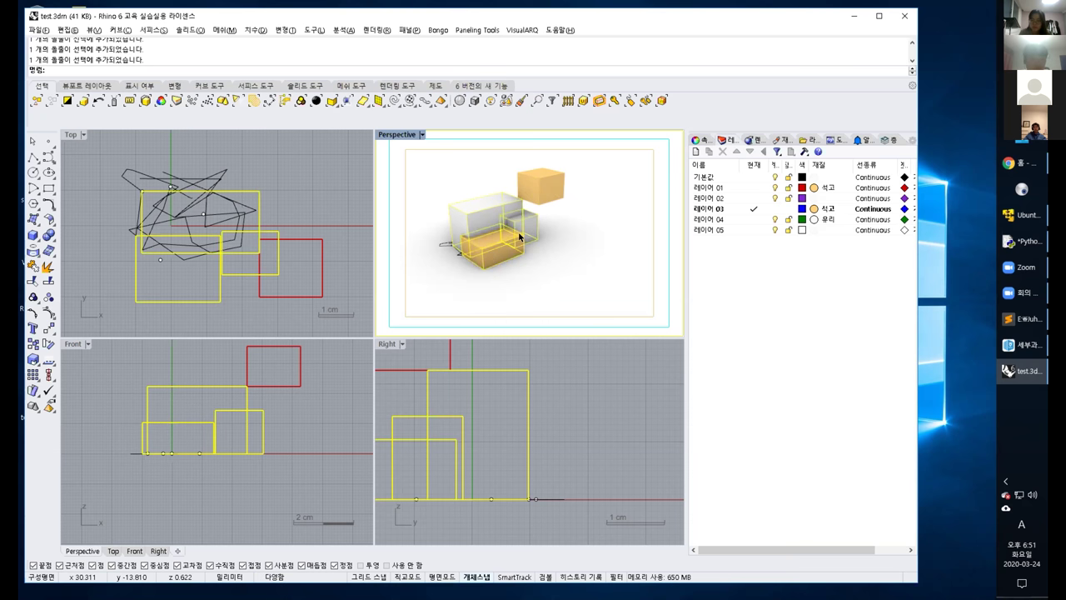
pyautogui.press('Escape')
pyautogui.click(480, 216)
pyautogui.keyDown('shift'); pyautogui.click(510, 237); pyautogui.keyUp('shift')
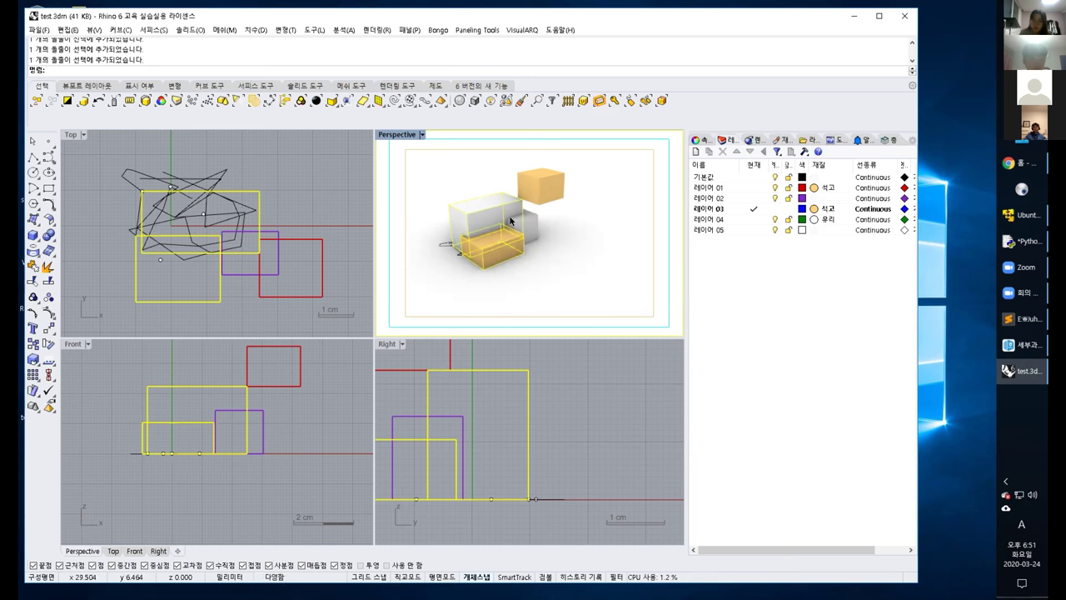
pyautogui.press('Escape')
pyautogui.click(492, 211)
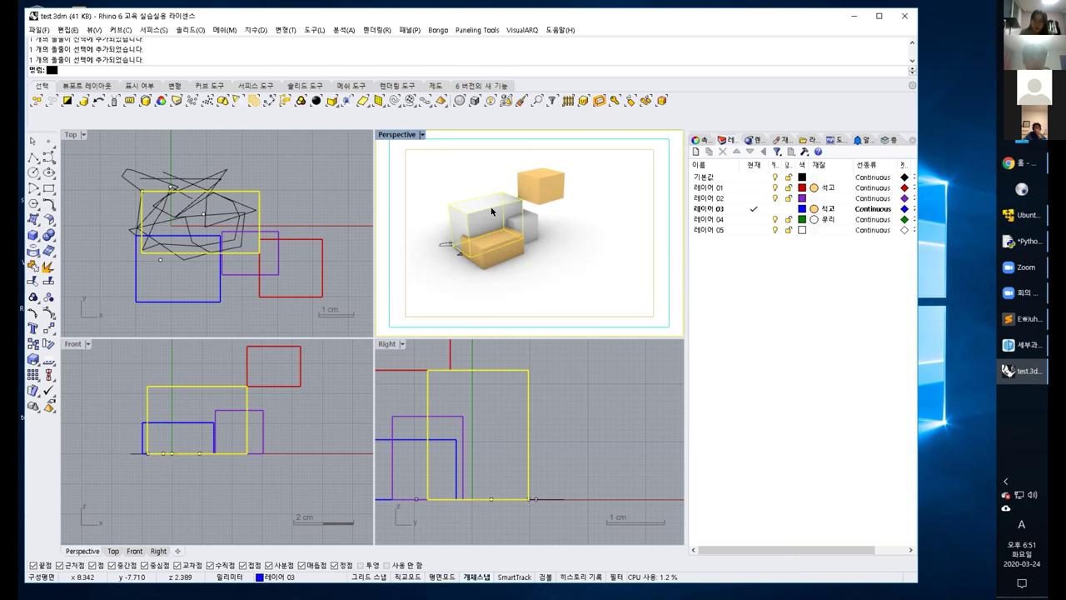
pyautogui.keyDown('shift'); pyautogui.click(490, 262); pyautogui.keyUp('shift')
pyautogui.keyDown('ctrl'); pyautogui.click(490, 263); pyautogui.keyUp('ctrl')
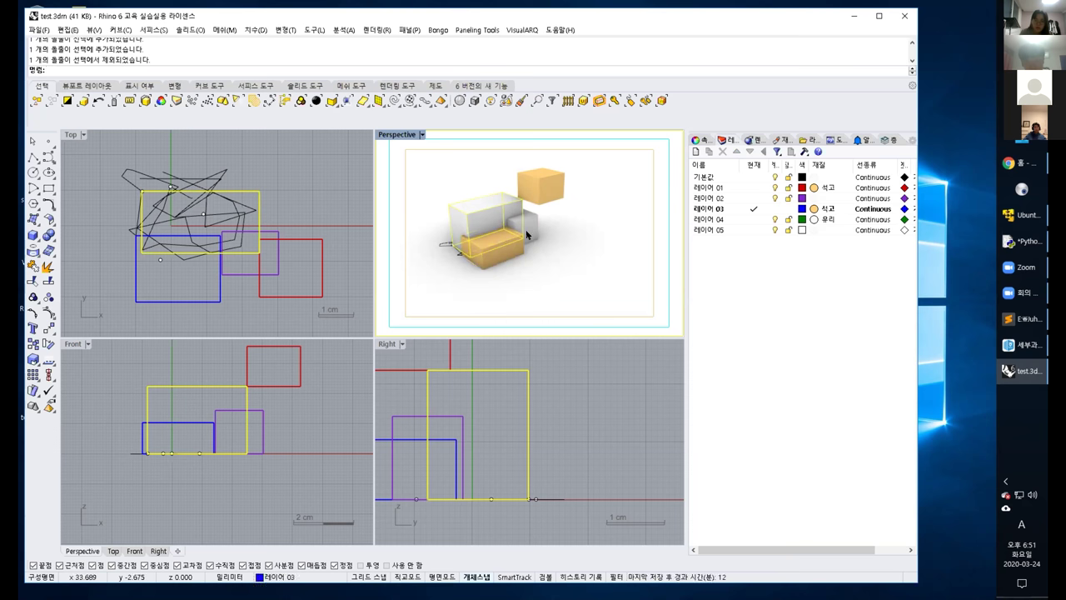
pyautogui.keyDown('shift'); pyautogui.click(526, 222); pyautogui.keyUp('shift')
pyautogui.keyDown('shift'); pyautogui.click(535, 197); pyautogui.keyUp('shift')
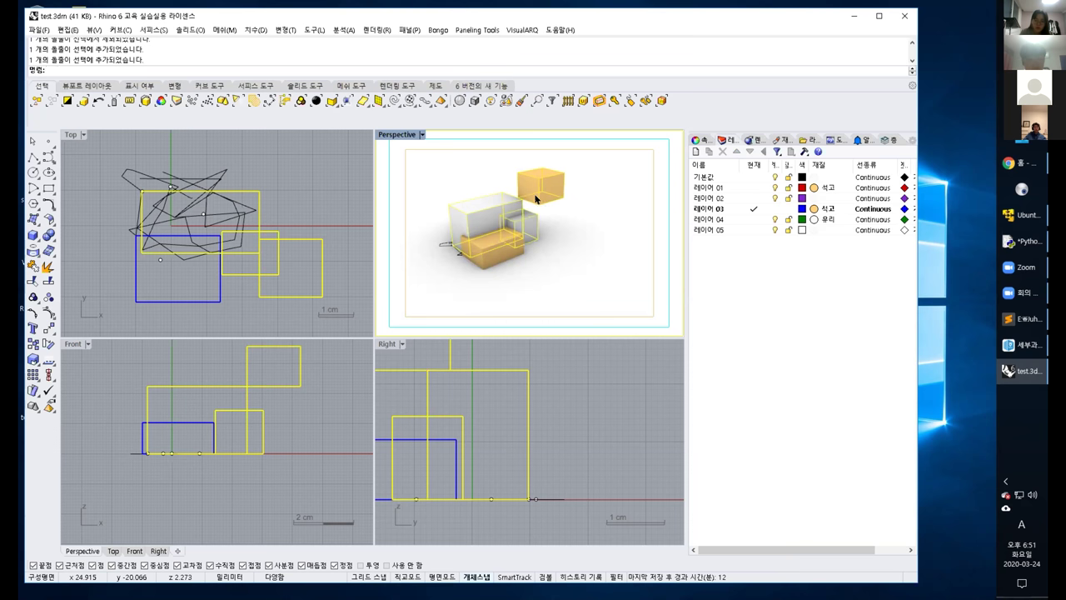
pyautogui.keyDown('ctrl'); pyautogui.click(517, 229); pyautogui.keyUp('ctrl')
pyautogui.keyDown('ctrl'); pyautogui.click(541, 196); pyautogui.keyUp('ctrl')
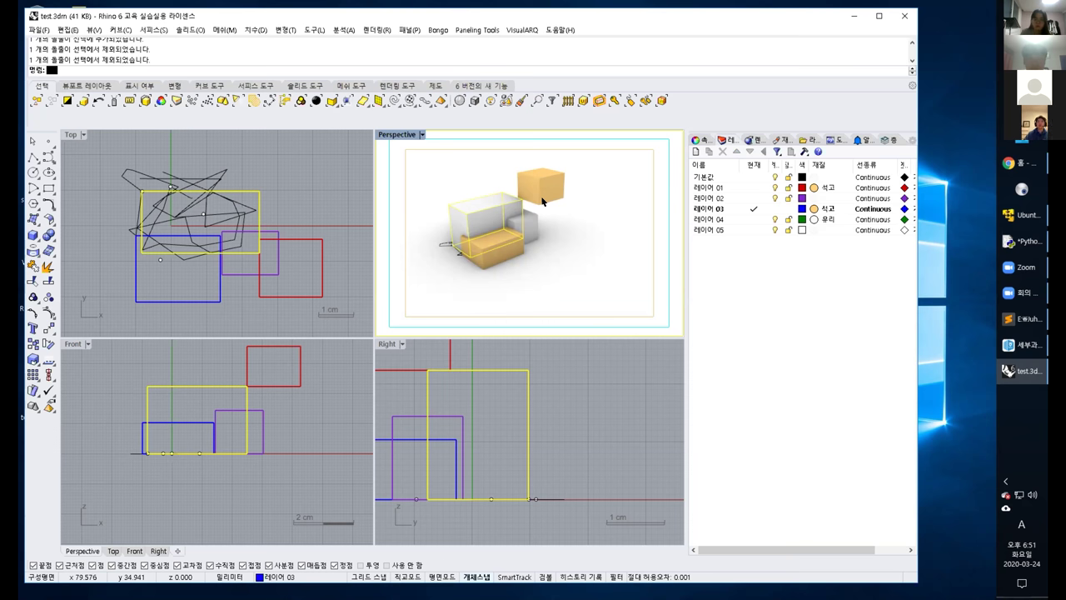
pyautogui.click(305, 247)
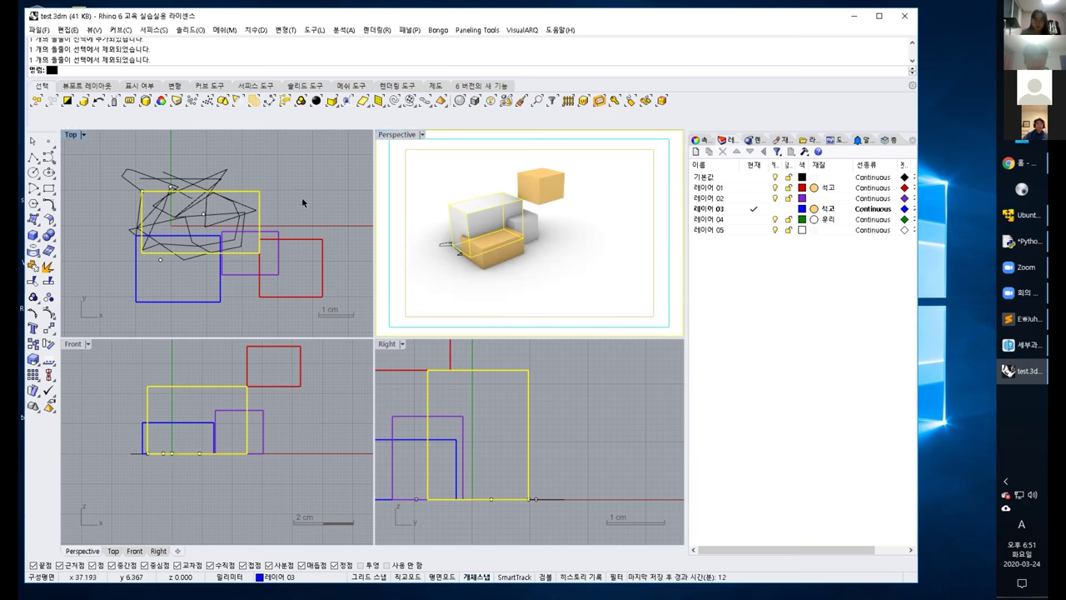
pyautogui.click(317, 240)
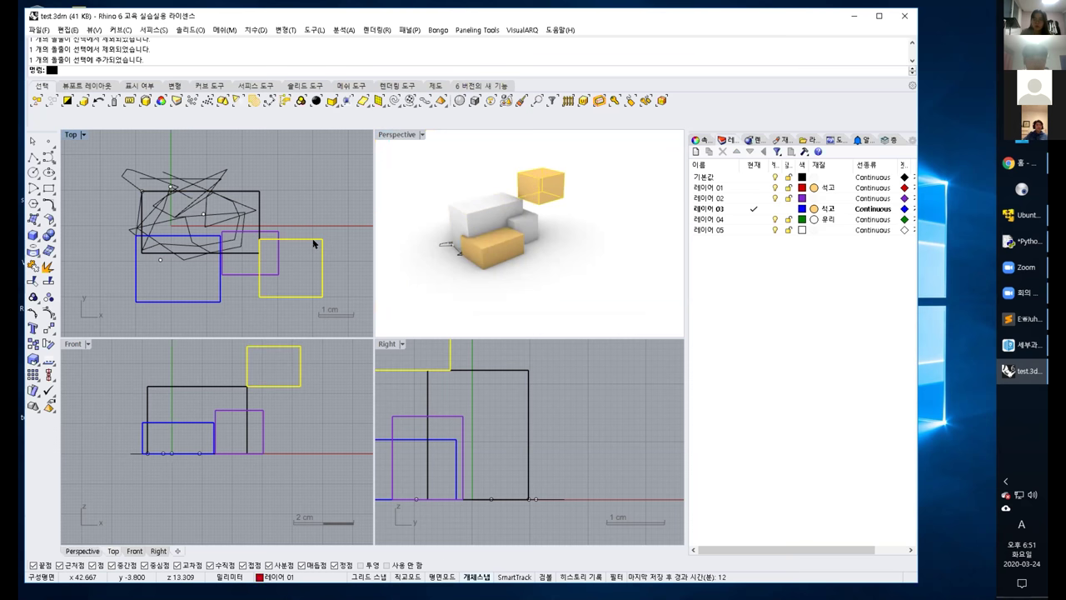
pyautogui.click(269, 232)
pyautogui.click(257, 205)
pyautogui.click(222, 273)
pyautogui.click(226, 272)
pyautogui.click(255, 286)
pyautogui.click(233, 273)
pyautogui.click(232, 274)
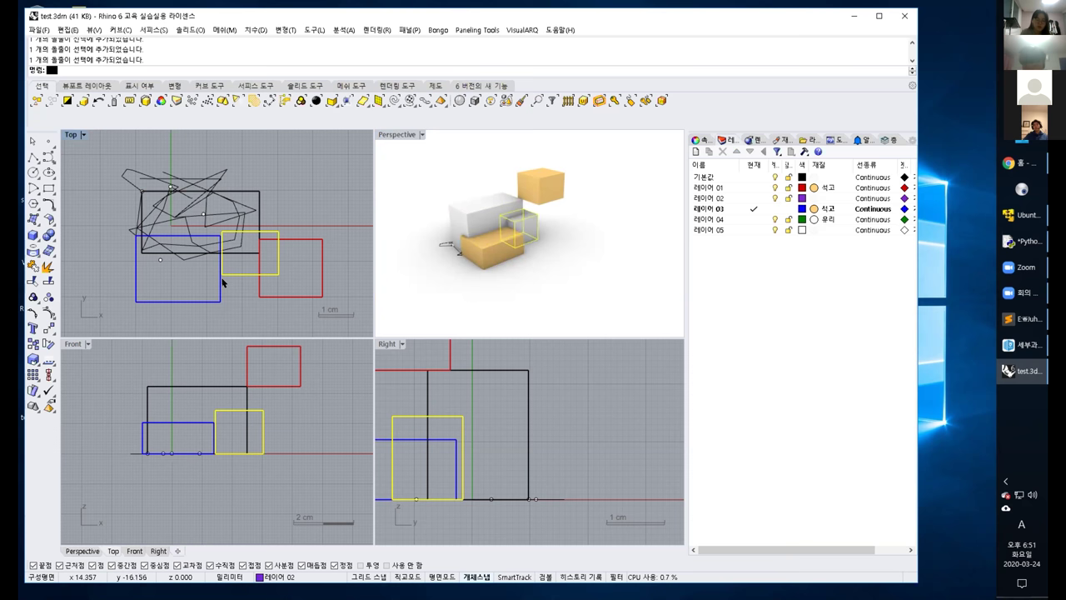
pyautogui.keyDown('shift'); pyautogui.click(220, 283); pyautogui.keyUp('shift')
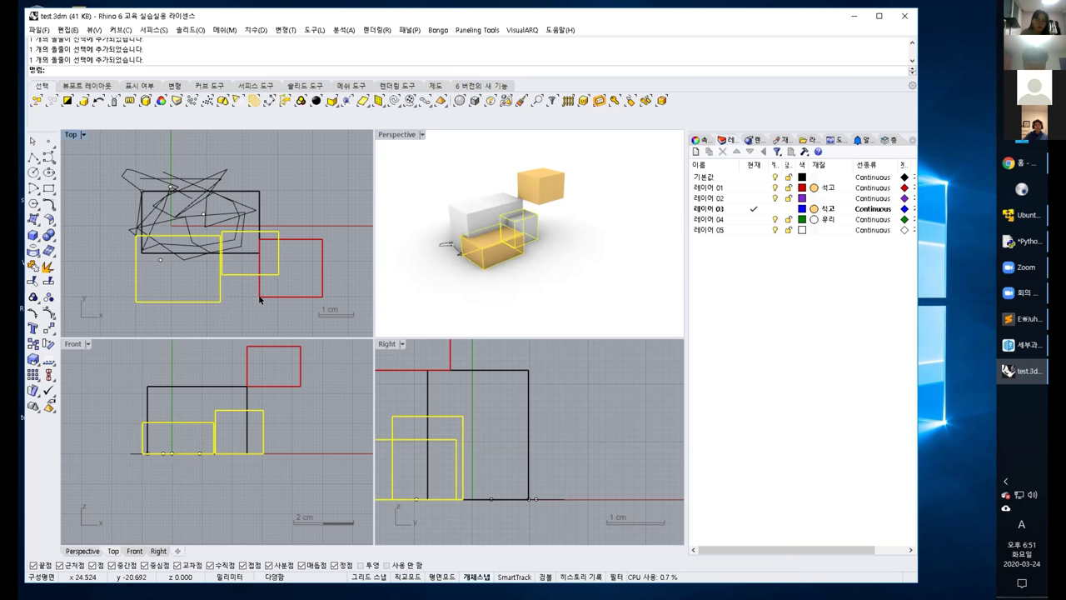
pyautogui.keyDown('shift'); pyautogui.click(258, 220); pyautogui.keyUp('shift')
pyautogui.keyDown('shift'); pyautogui.click(254, 218); pyautogui.keyUp('shift')
pyautogui.press('Escape')
pyautogui.keyDown('shift'); pyautogui.click(243, 210); pyautogui.keyUp('shift')
pyautogui.keyDown('shift'); pyautogui.click(303, 240); pyautogui.keyUp('shift')
pyautogui.keyDown('ctrl'); pyautogui.click(304, 241); pyautogui.keyUp('ctrl')
pyautogui.keyDown('ctrl'); pyautogui.click(271, 231); pyautogui.keyUp('ctrl')
pyautogui.keyDown('ctrl'); pyautogui.click(258, 202); pyautogui.keyUp('ctrl')
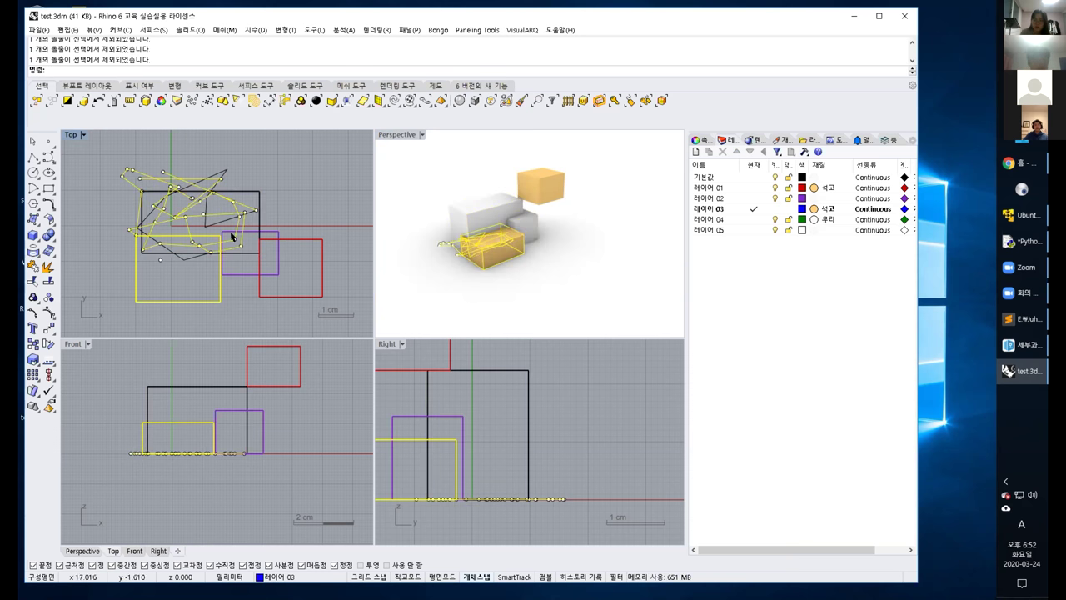
pyautogui.keyDown('ctrl'); pyautogui.click(220, 289); pyautogui.keyUp('ctrl')
pyautogui.click(302, 204)
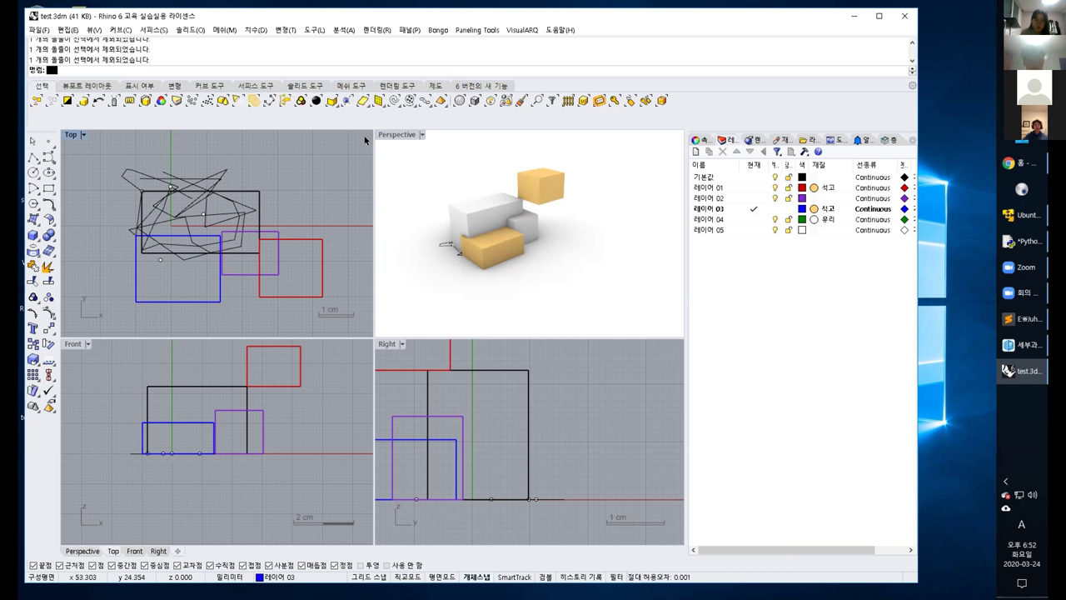
pyautogui.click(510, 291)
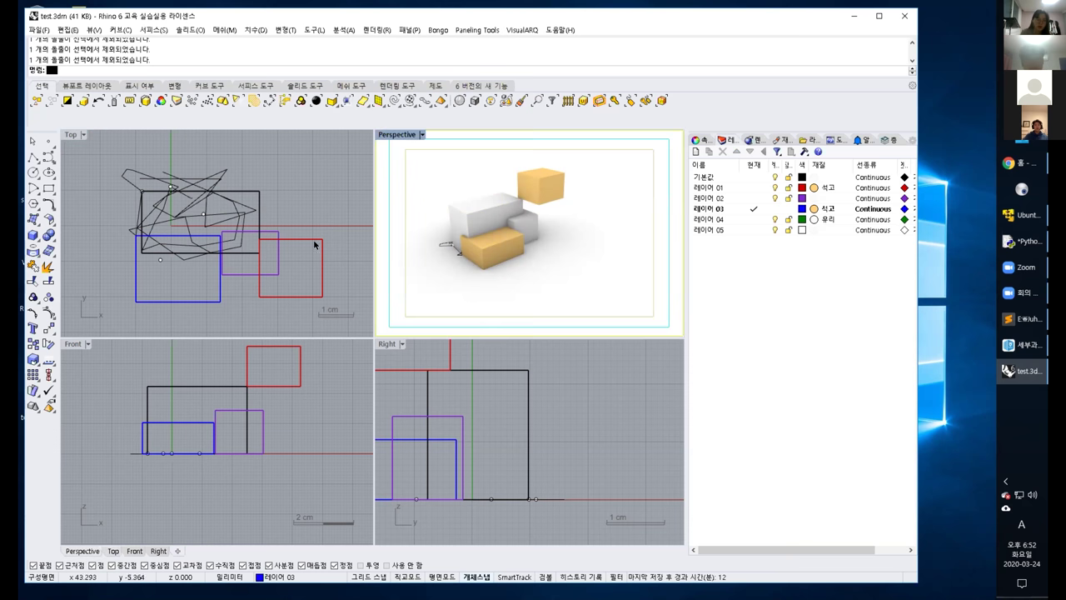
pyautogui.click(313, 30)
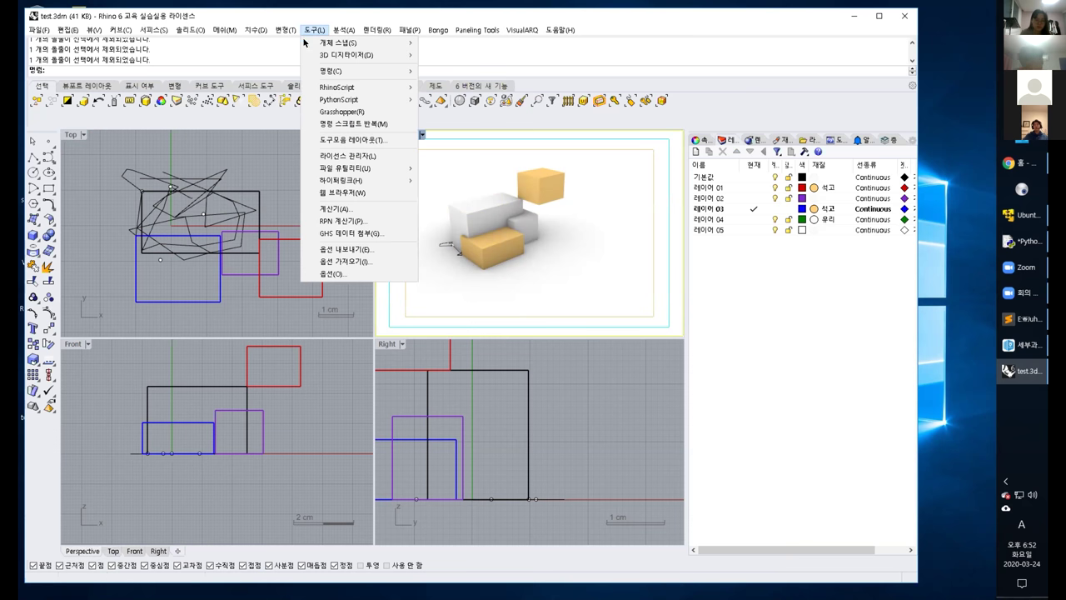
pyautogui.click(350, 272)
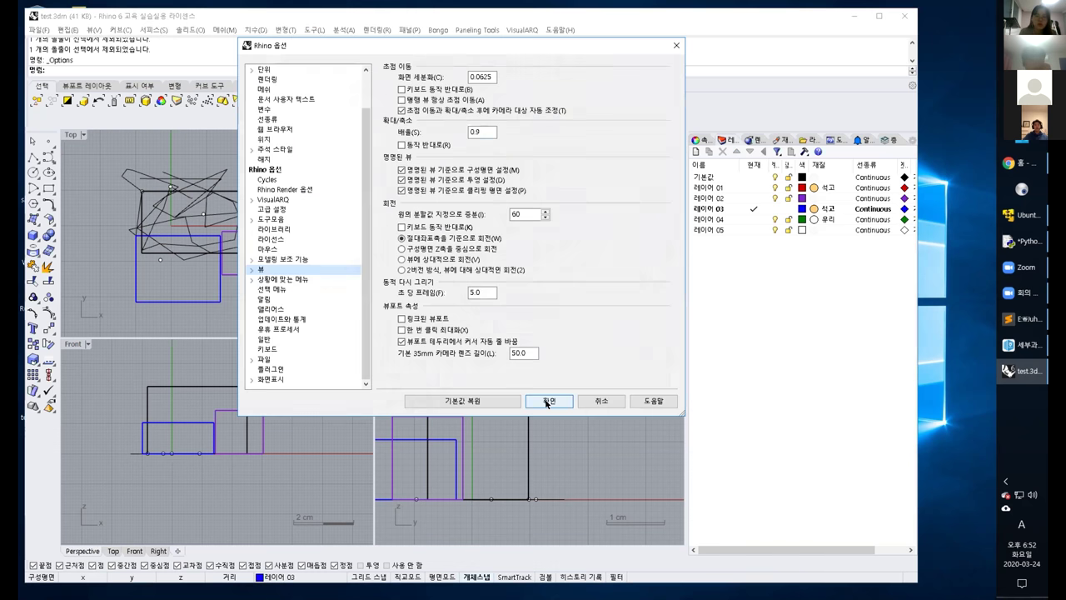
pyautogui.click(265, 70)
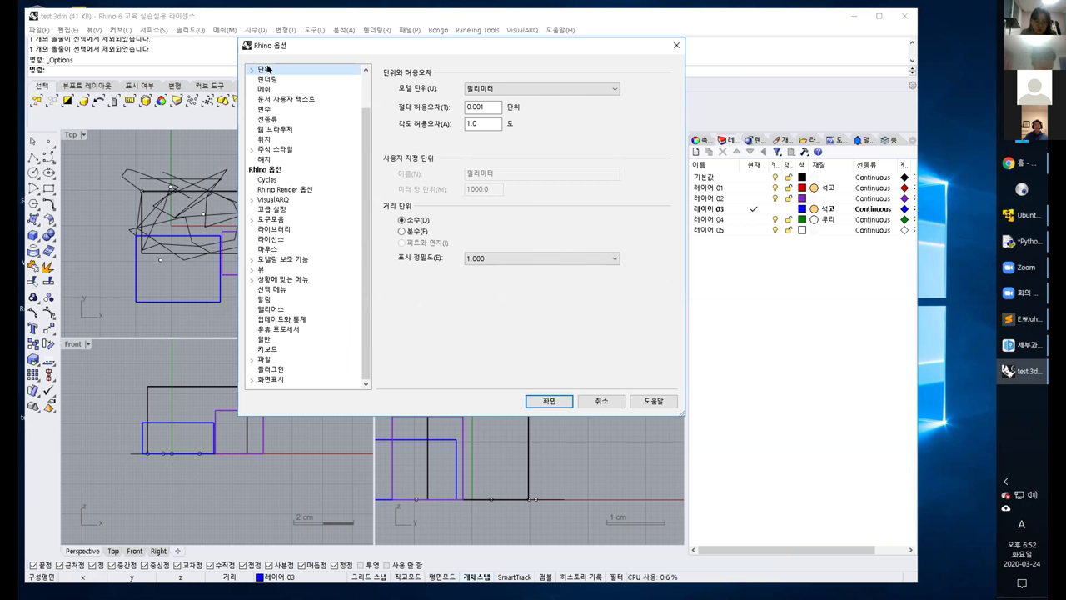
pyautogui.click(516, 88)
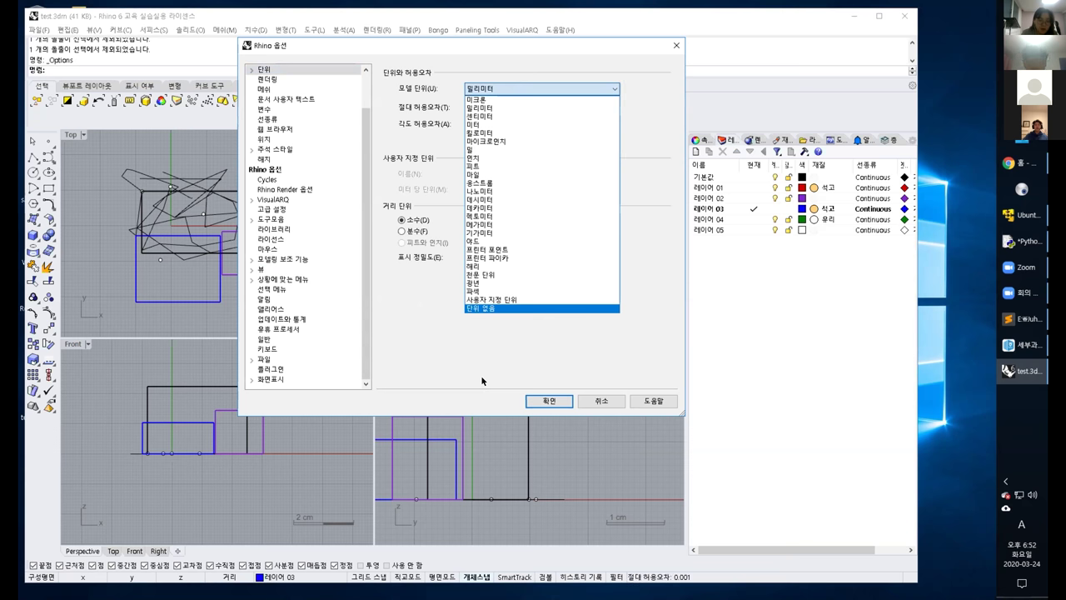
pyautogui.click(473, 357)
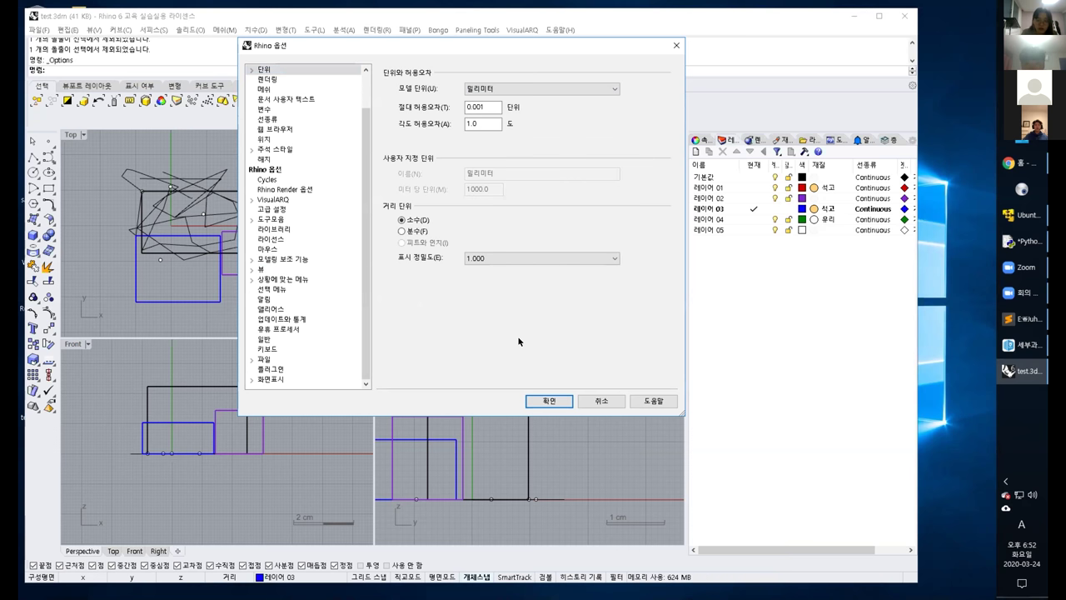
pyautogui.click(541, 401)
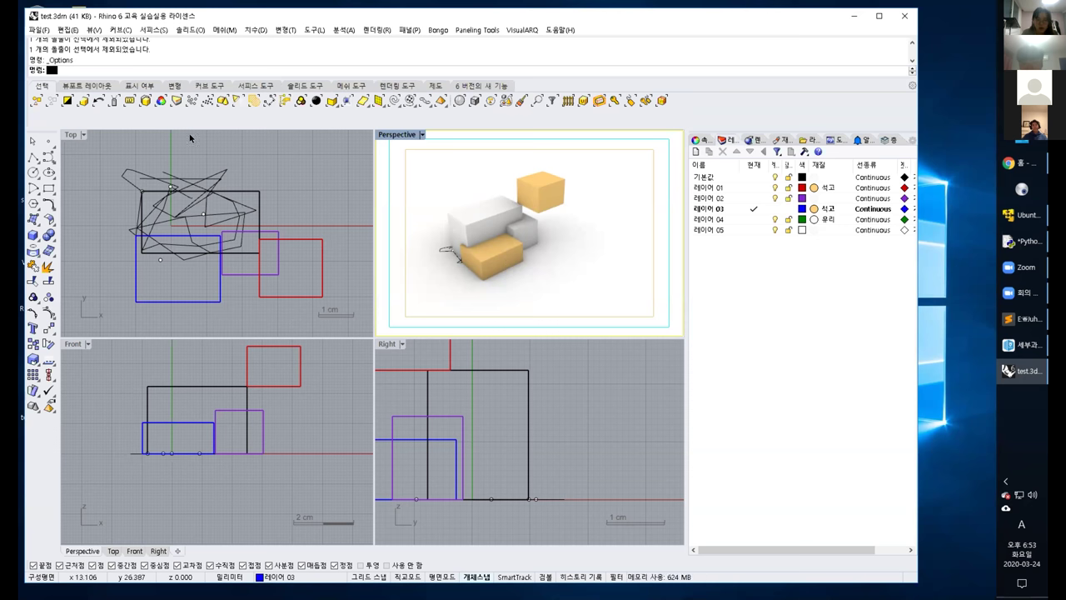
# Window-select every object in the Top viewport and delete them all.
pyautogui.moveTo(90, 149); pyautogui.dragTo(347, 318)
pyautogui.press('Delete')
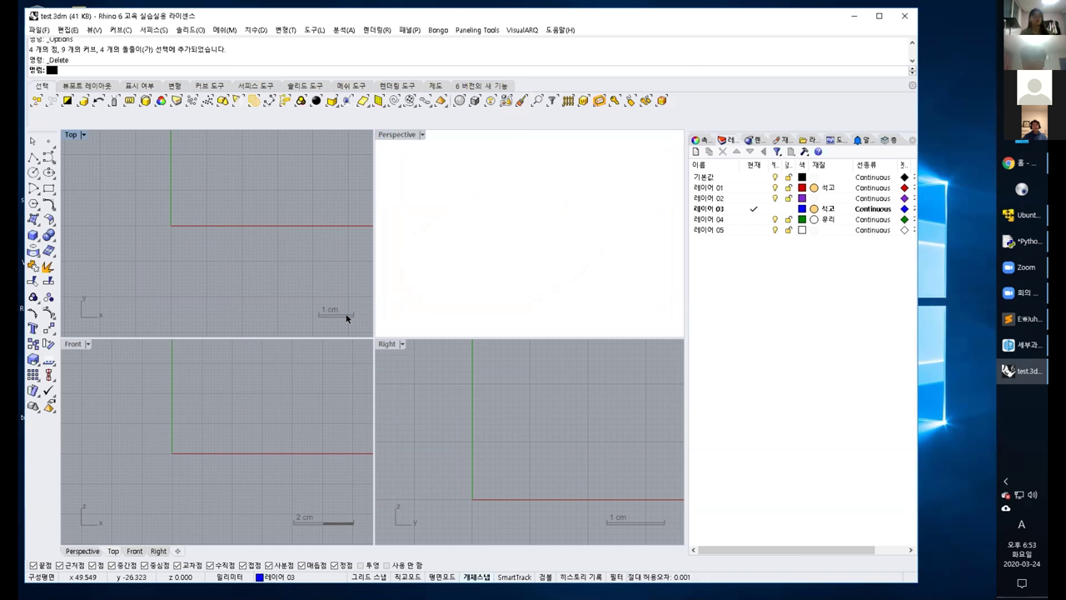
# Begin a polyline in the Top view, then cancel it.
pyautogui.click(33, 156)
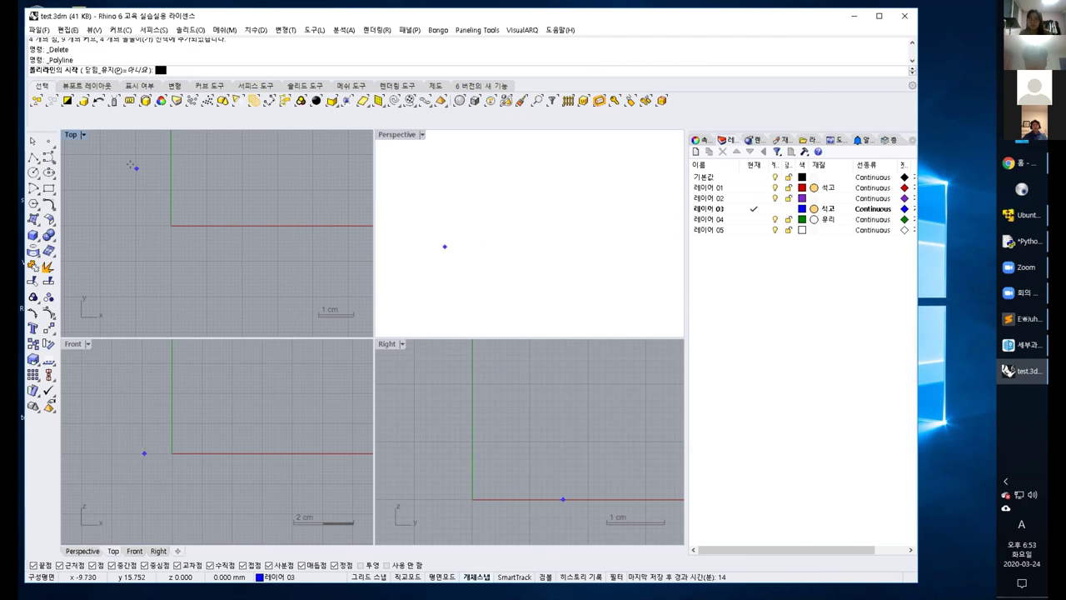
pyautogui.click(128, 179)
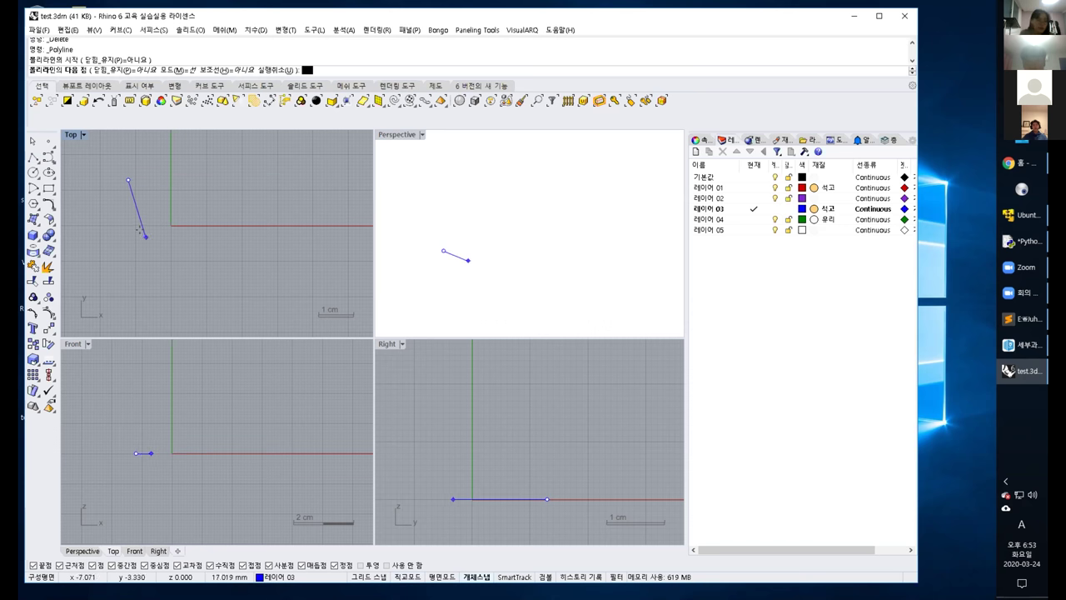
pyautogui.press('Escape')
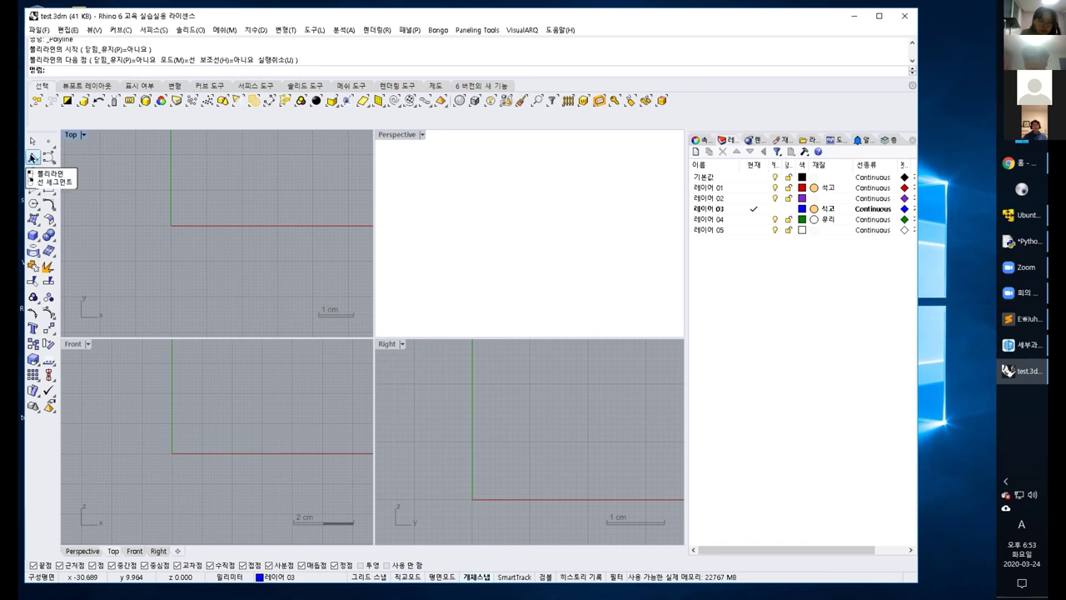
# Place four points in Top view: upper left, lower left, lower right, upper right.
pyautogui.click(48, 141)
pyautogui.click(132, 171)
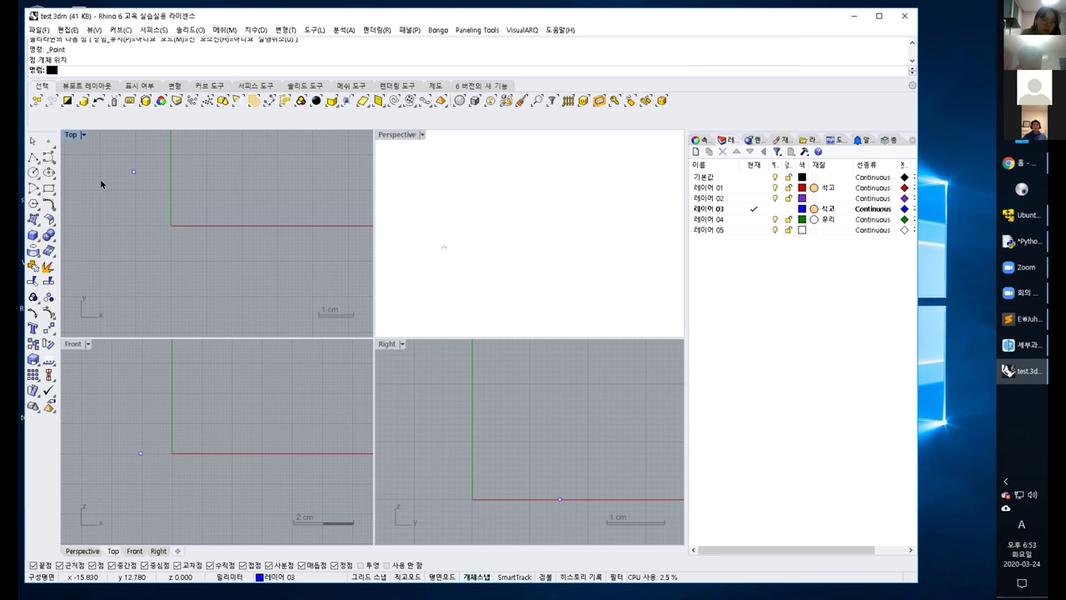
pyautogui.click(47, 141)
pyautogui.click(119, 272)
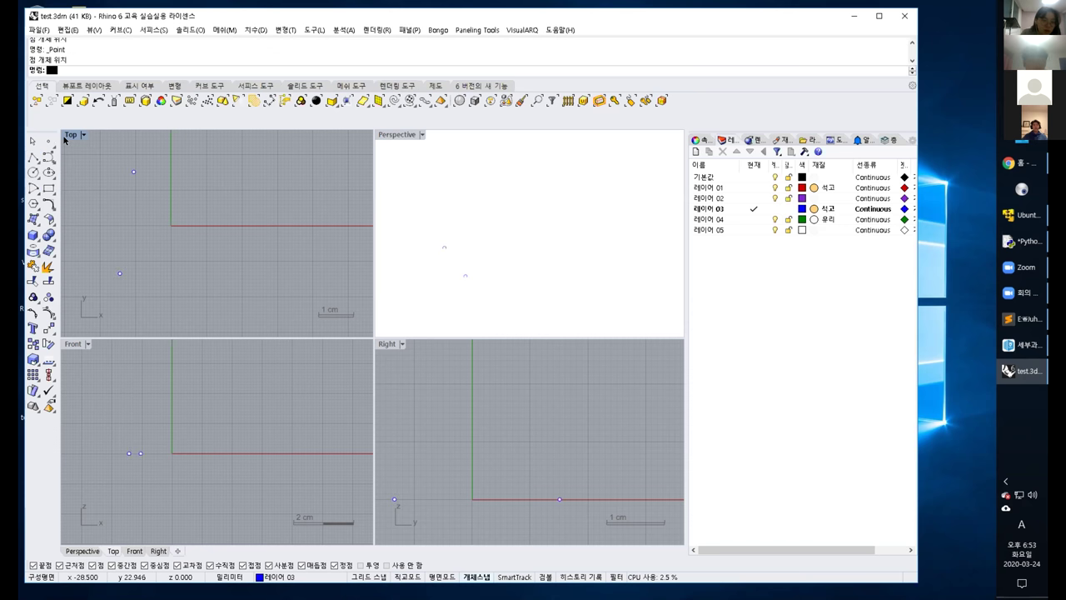
pyautogui.click(48, 141)
pyautogui.click(224, 283)
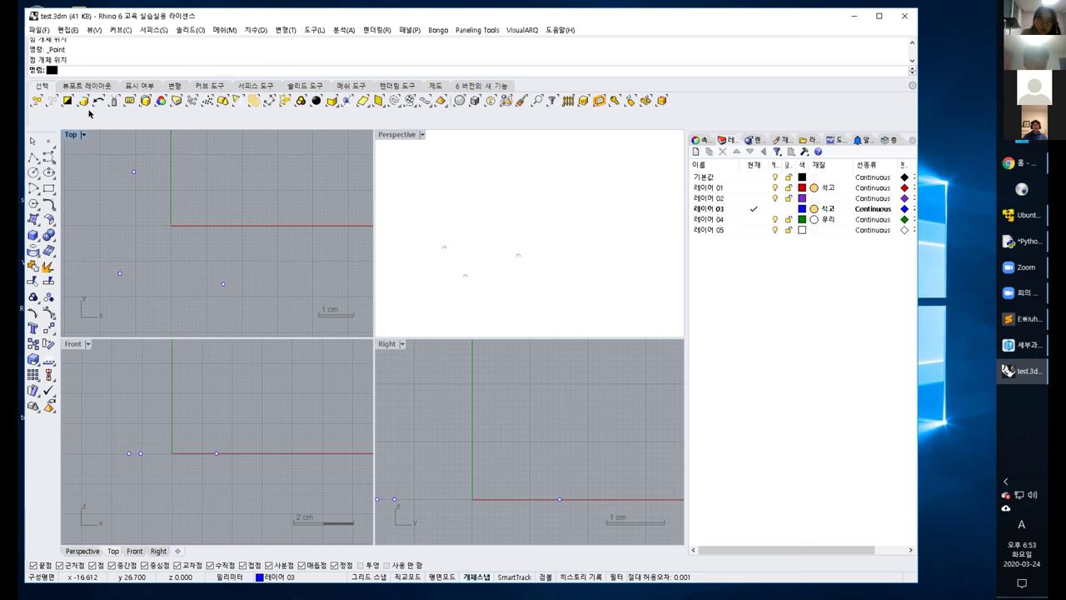
pyautogui.click(48, 141)
pyautogui.click(237, 168)
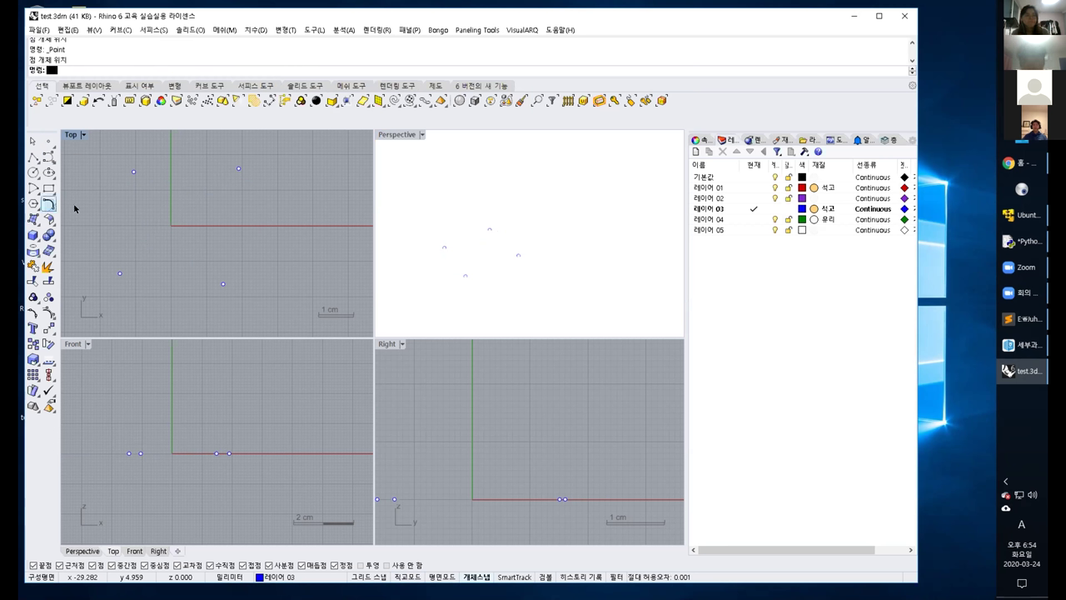
pyautogui.click(32, 157)
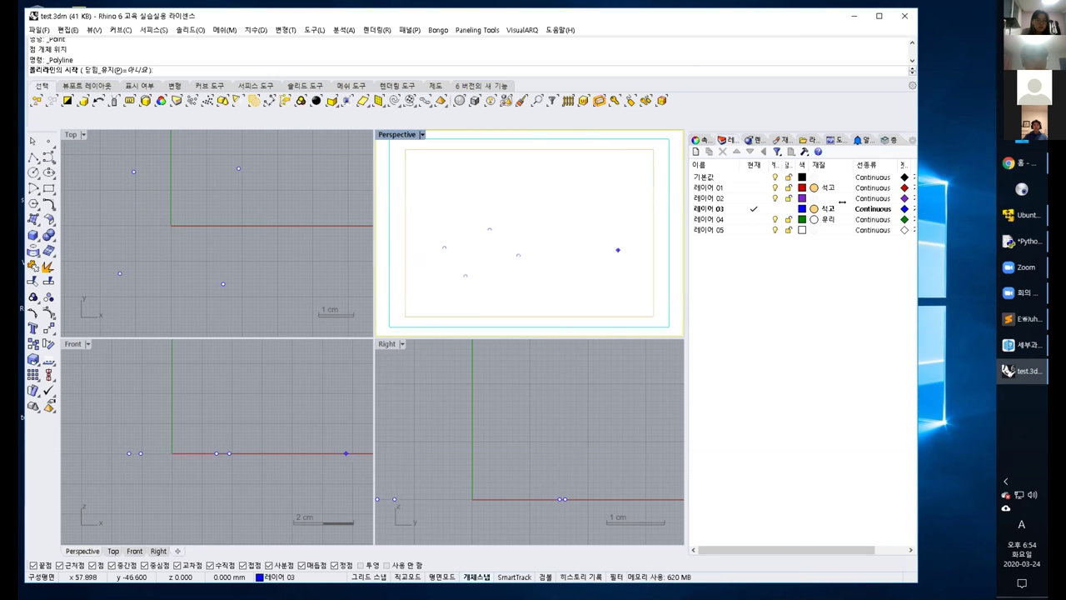
# Narrow the Rhino window, shift it right, and toggle SmartTrack, leaving it off.
pyautogui.moveTo(842, 202); pyautogui.dragTo(846, 203)
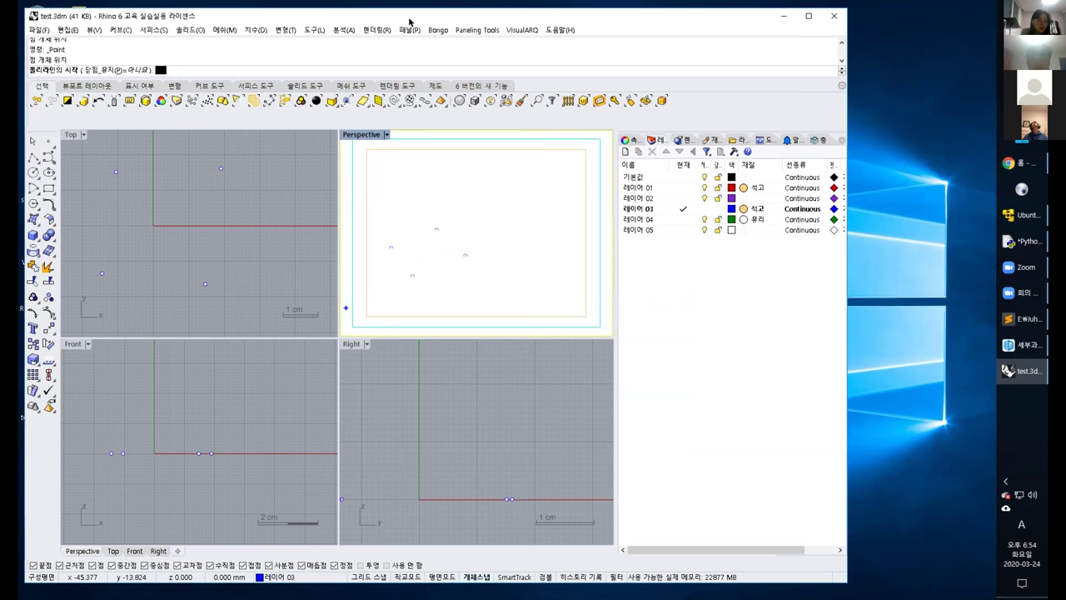
pyautogui.moveTo(409, 19); pyautogui.dragTo(443, 16)
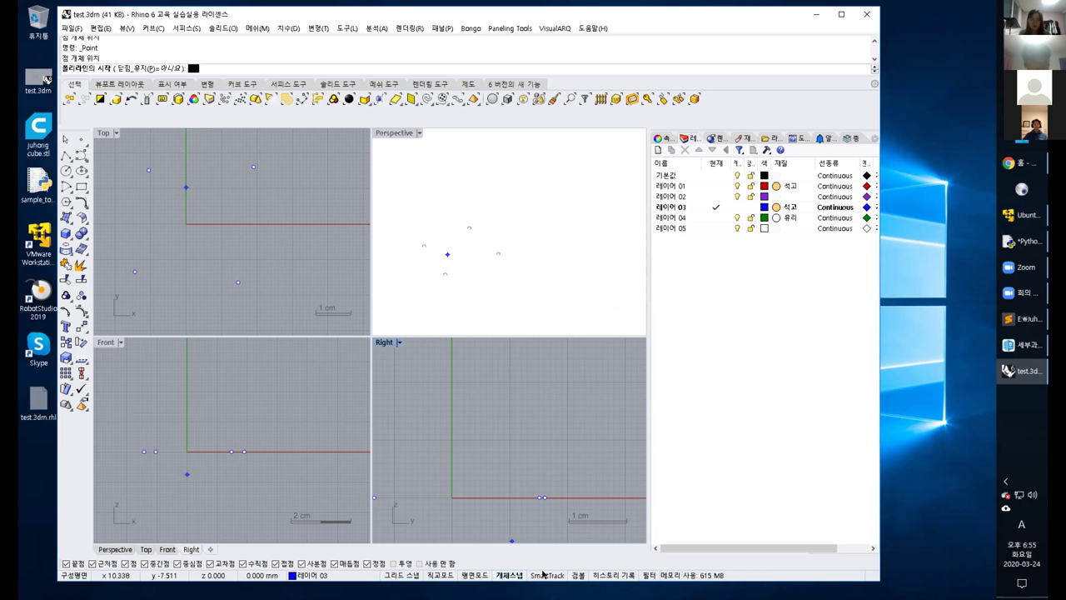
pyautogui.click(545, 575)
pyautogui.click(543, 575)
pyautogui.click(553, 575)
pyautogui.click(553, 575)
pyautogui.click(553, 574)
pyautogui.click(553, 575)
pyautogui.click(553, 575)
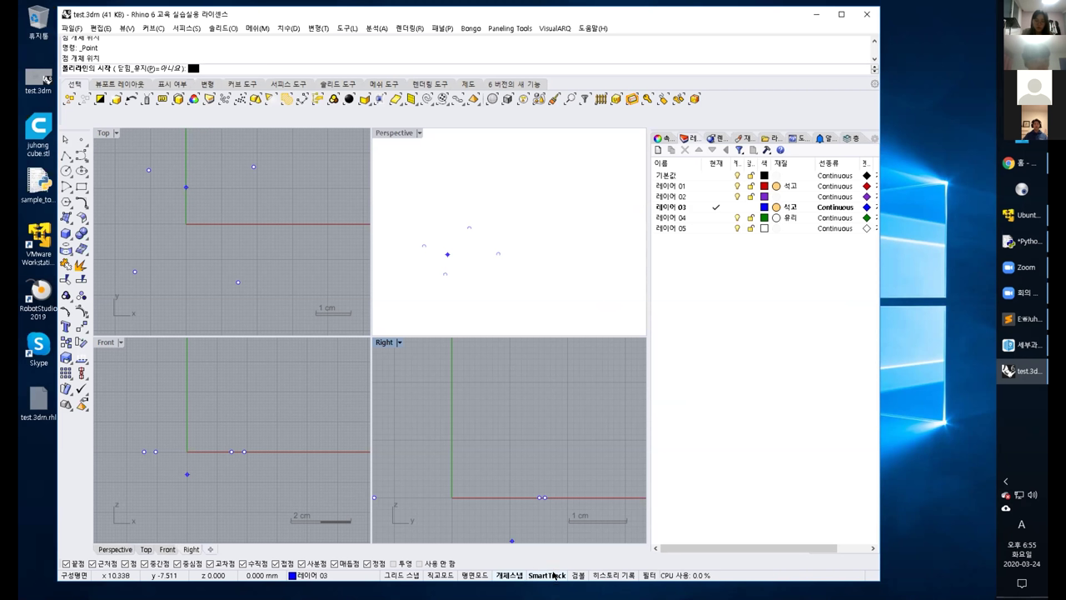
pyautogui.click(553, 574)
pyautogui.click(553, 575)
pyautogui.click(553, 575)
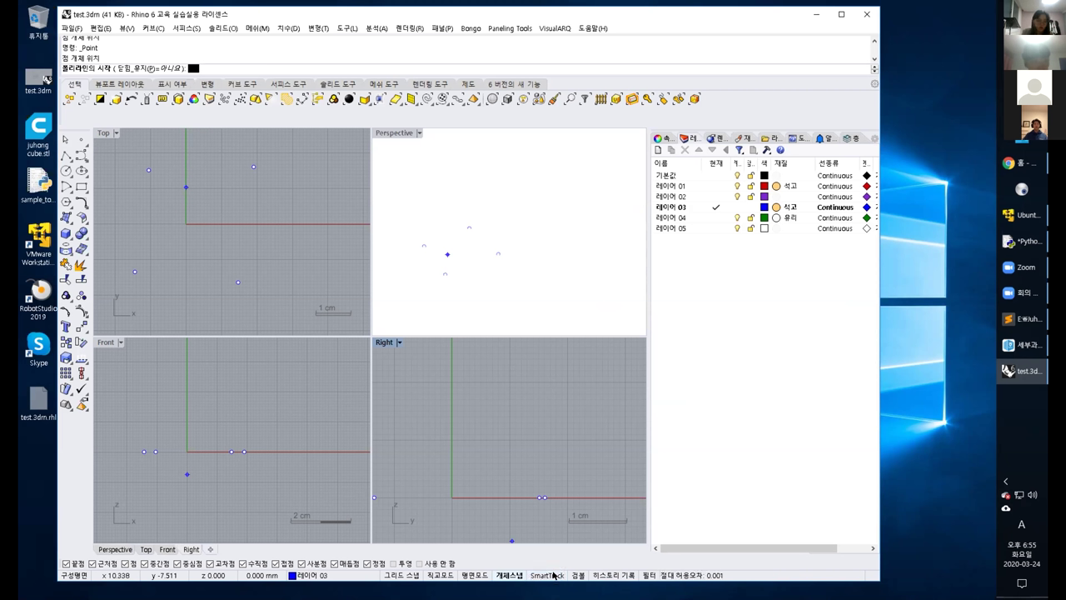
# Toggle Osnap in the status bar, leaving point object snaps enabled.
pyautogui.click(502, 575)
pyautogui.click(502, 575)
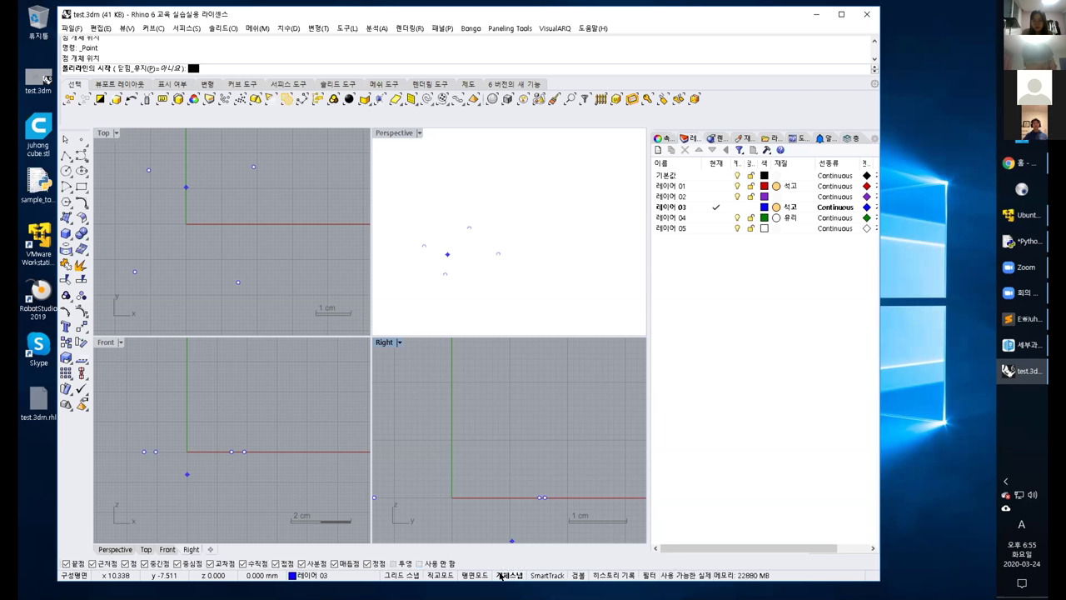
pyautogui.click(502, 575)
pyautogui.click(502, 575)
pyautogui.click(502, 574)
pyautogui.click(503, 575)
pyautogui.click(502, 575)
# With object snap on, draw a polyline through the four points, closing it at the upper-left start.
pyautogui.click(502, 575)
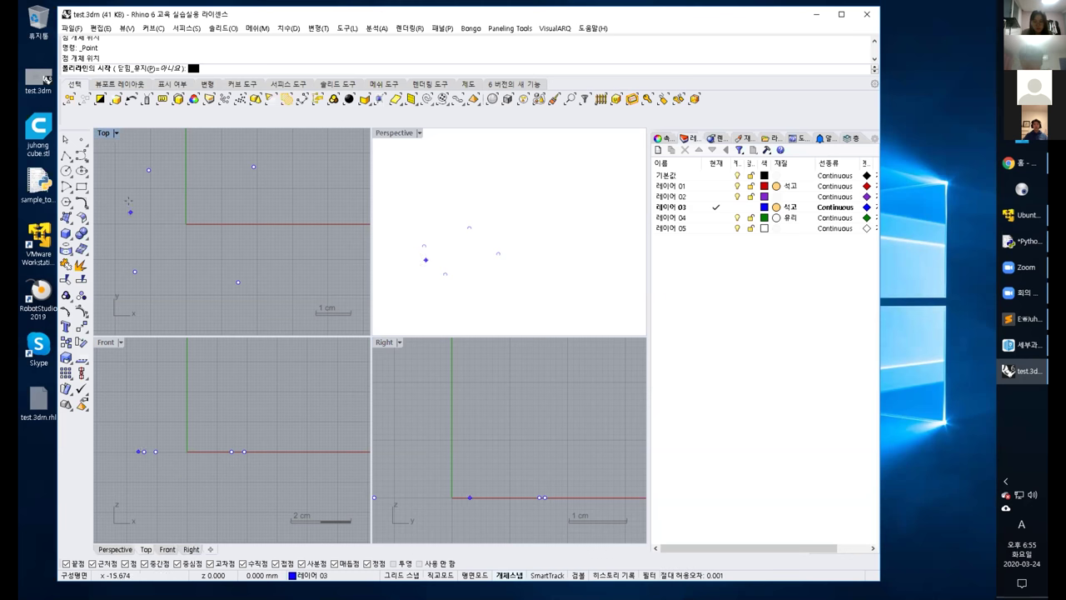
pyautogui.click(147, 171)
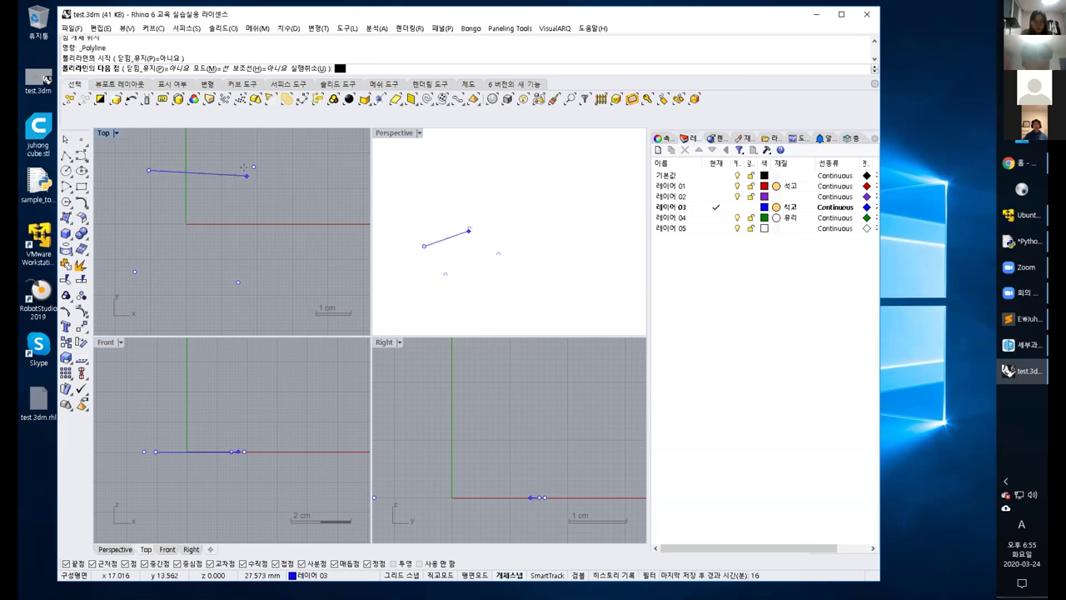
pyautogui.click(254, 168)
pyautogui.click(238, 282)
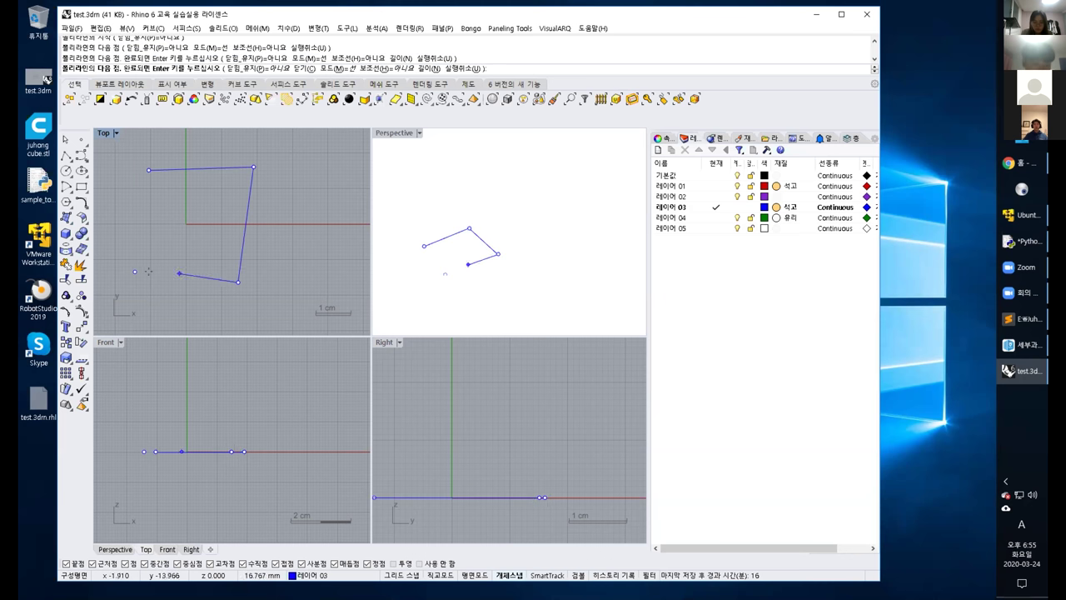
pyautogui.click(135, 271)
pyautogui.click(148, 171)
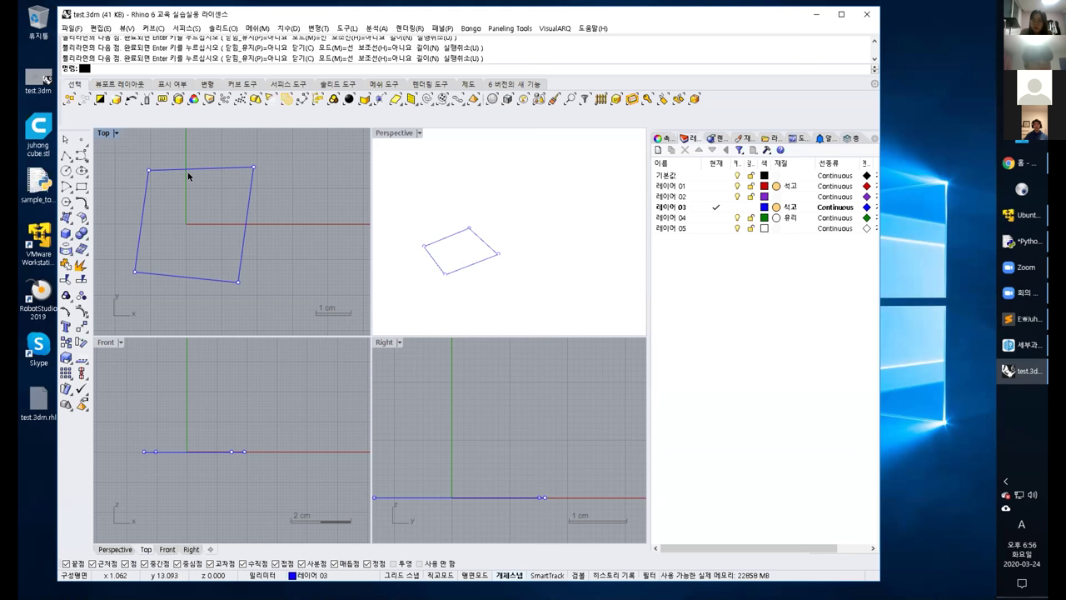
# Select the closed quadrilateral in the Top view, briefly check the meeting window, and return to Rhino.
pyautogui.click(195, 170)
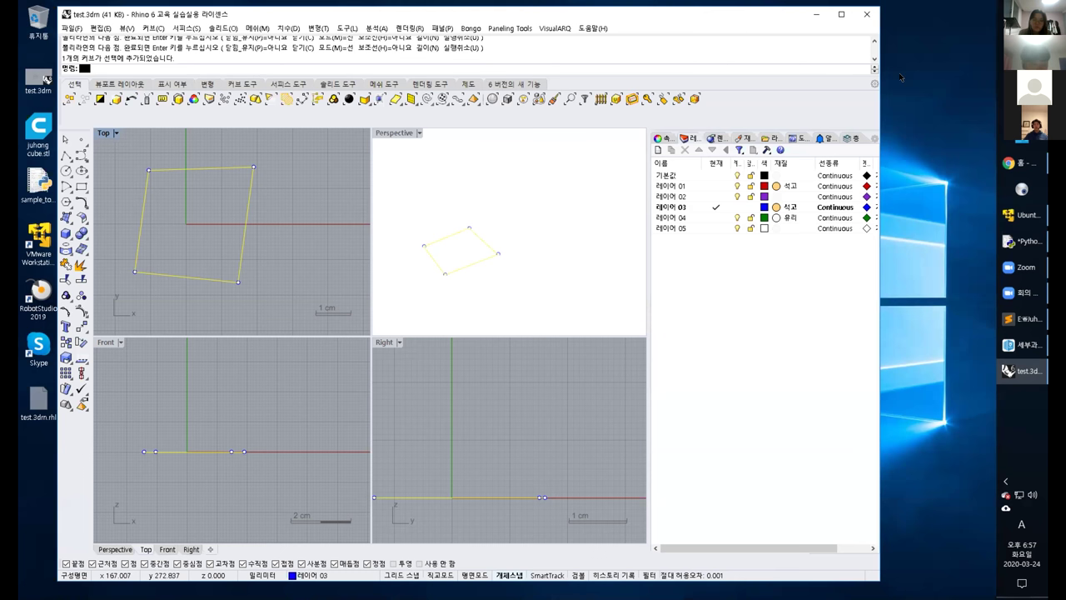
pyautogui.click(1024, 296)
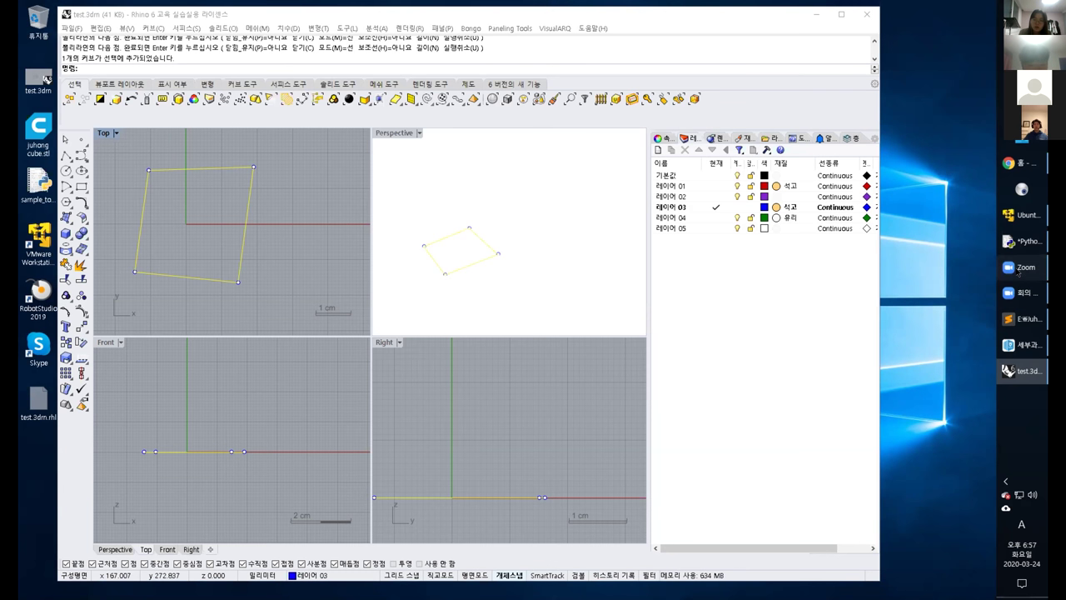
pyautogui.click(1018, 272)
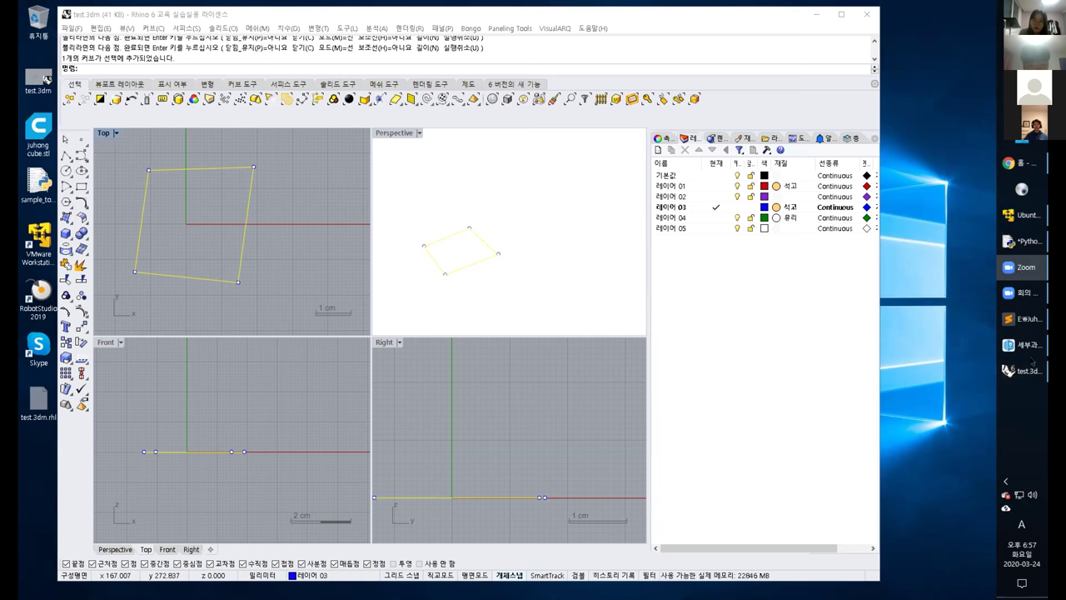
pyautogui.click(1029, 268)
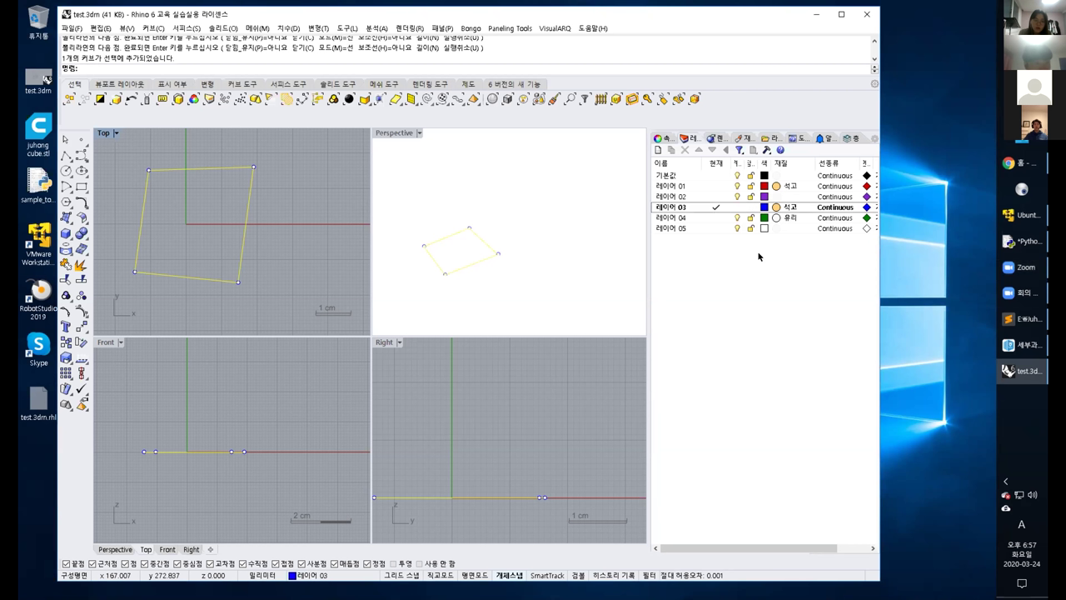
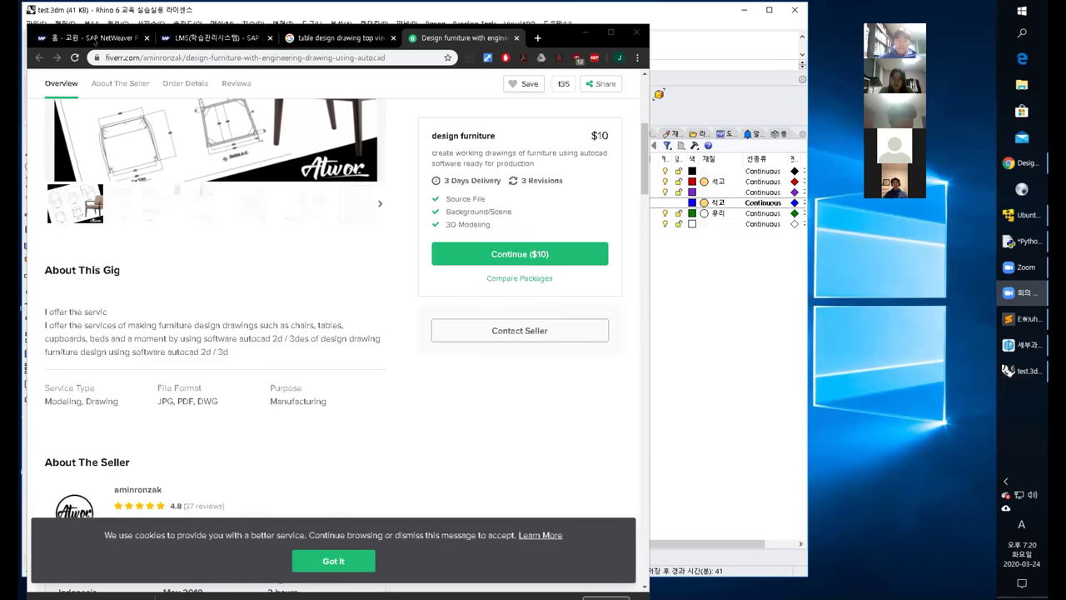
# Bring the Rhino model back in front and zoom the Top view to the dining table.
pyautogui.click(153, 13)
pyautogui.scroll(3, 171, 230)
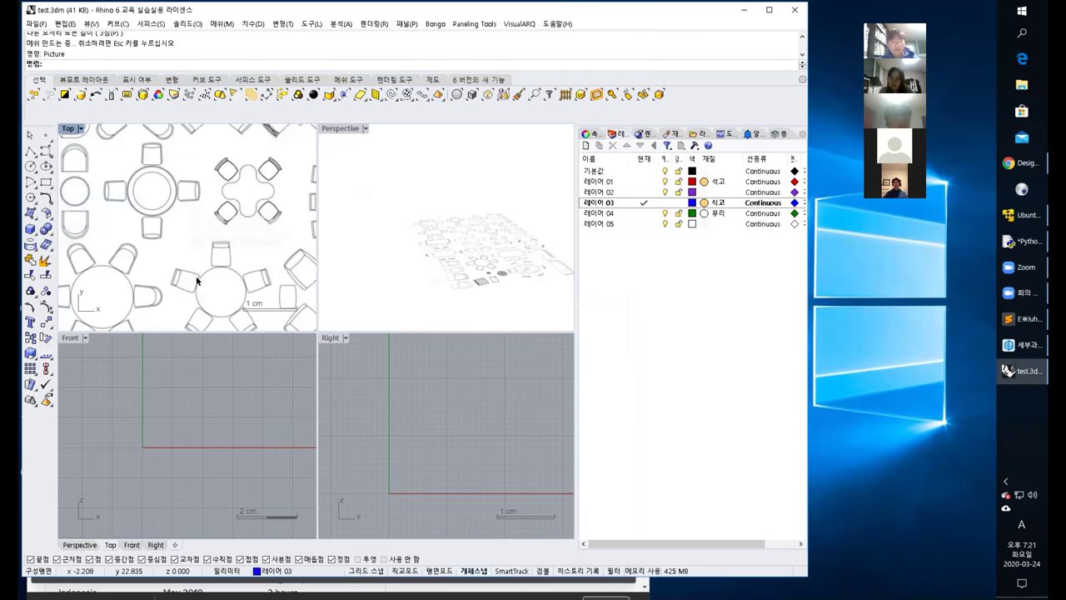
pyautogui.scroll(-3, 174, 284)
pyautogui.scroll(3, 148, 287)
pyautogui.scroll(-6, 148, 287)
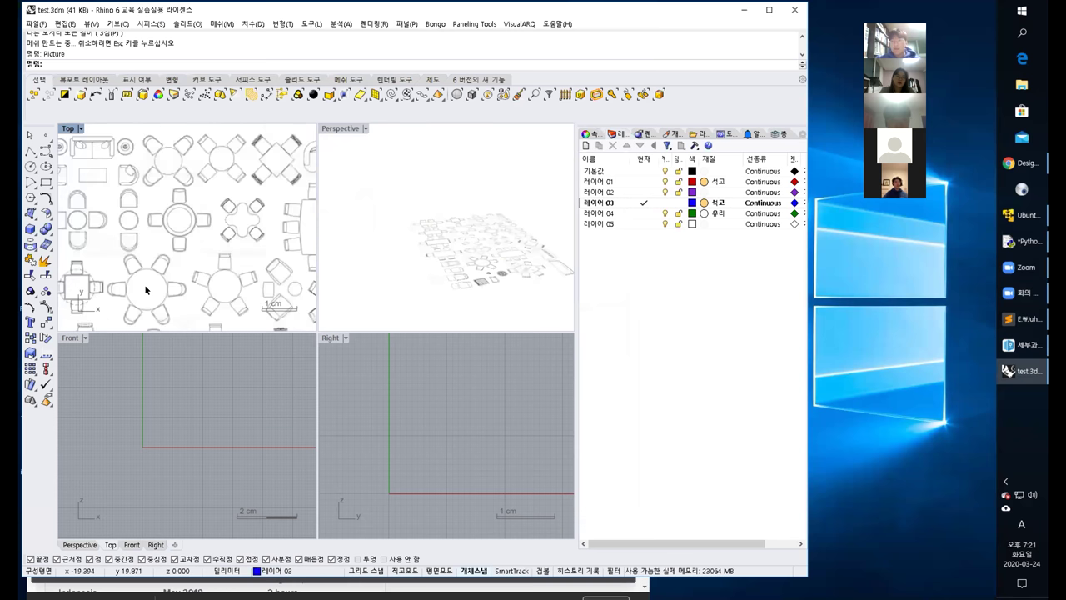
pyautogui.scroll(5, 172, 283)
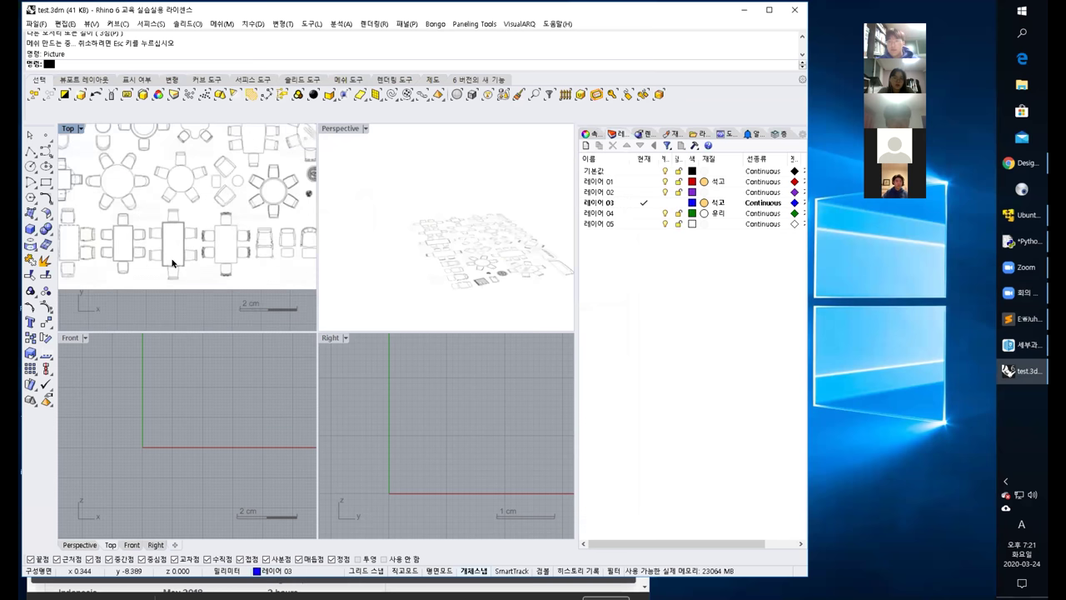
pyautogui.scroll(4, 171, 258)
pyautogui.scroll(-2, 167, 237)
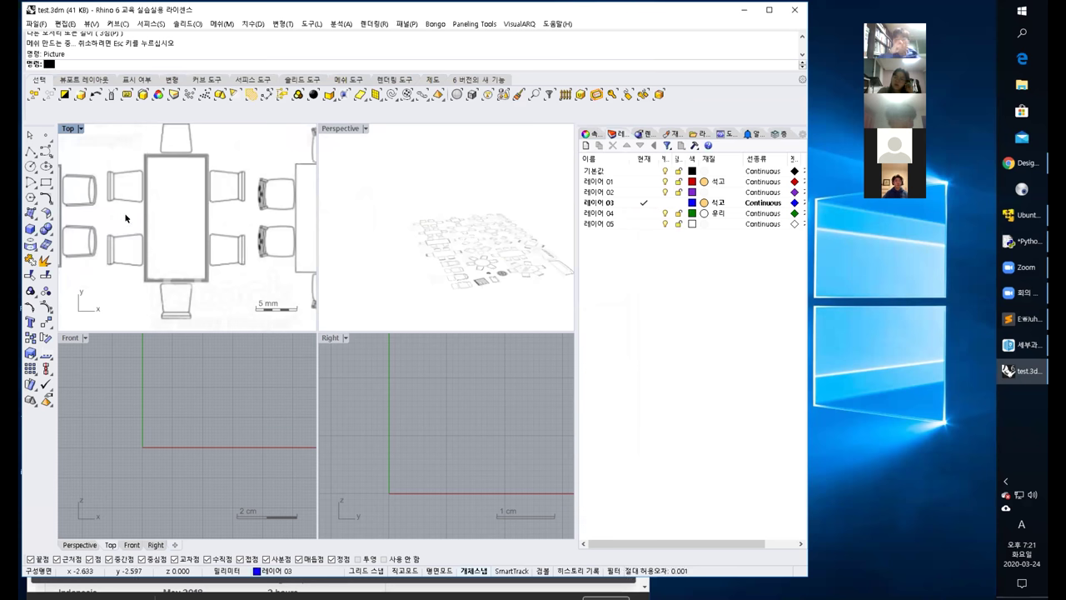
# Draw a rectangle over the tabletop's opposite corners and select it.
pyautogui.click(46, 182)
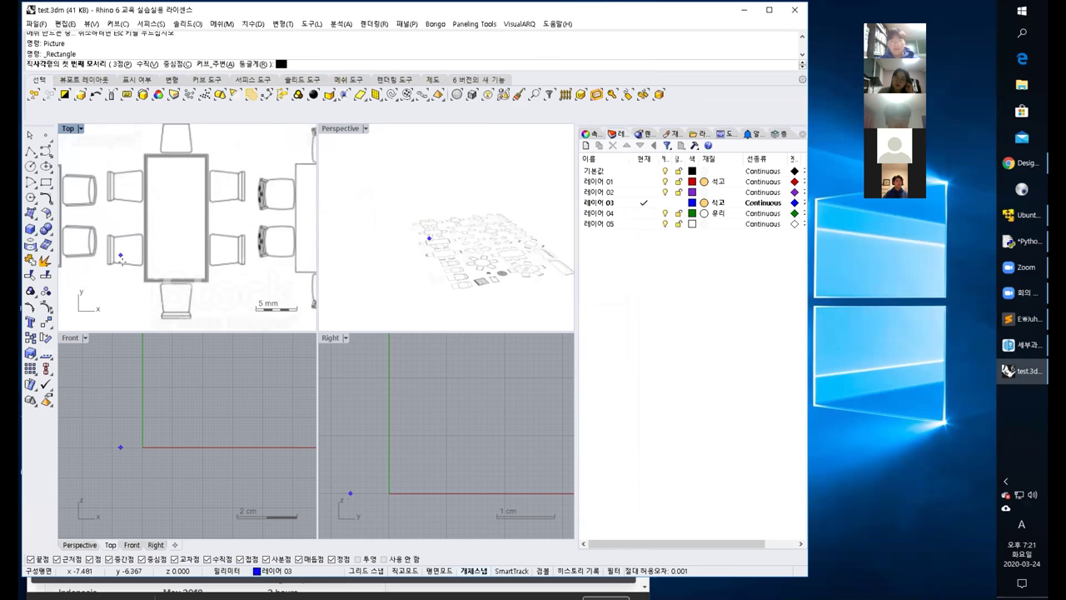
pyautogui.click(143, 281)
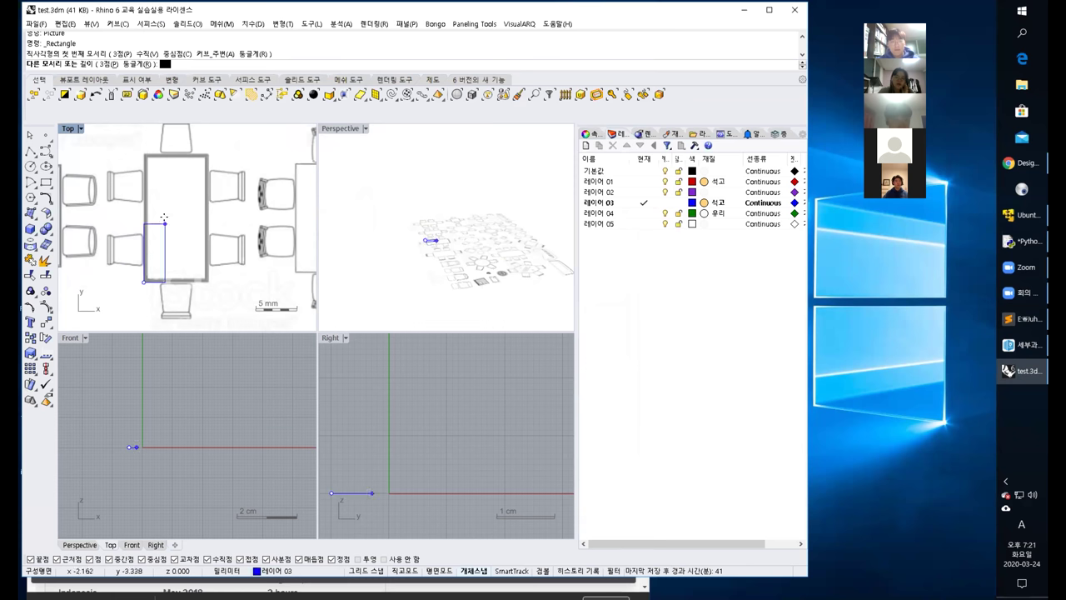
pyautogui.click(201, 149)
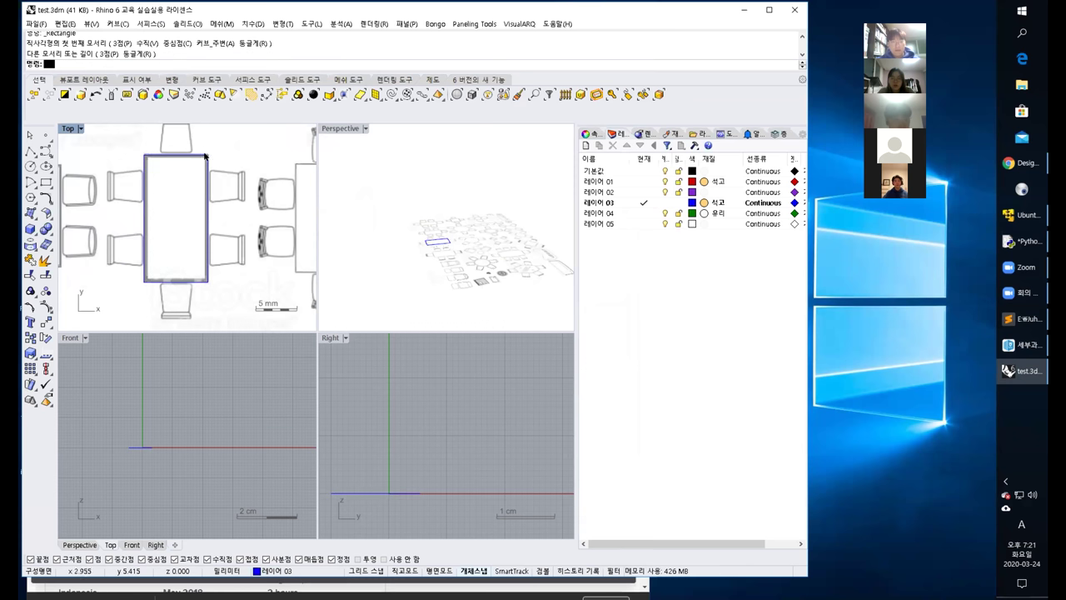
pyautogui.scroll(10, 429, 243)
pyautogui.click(429, 243)
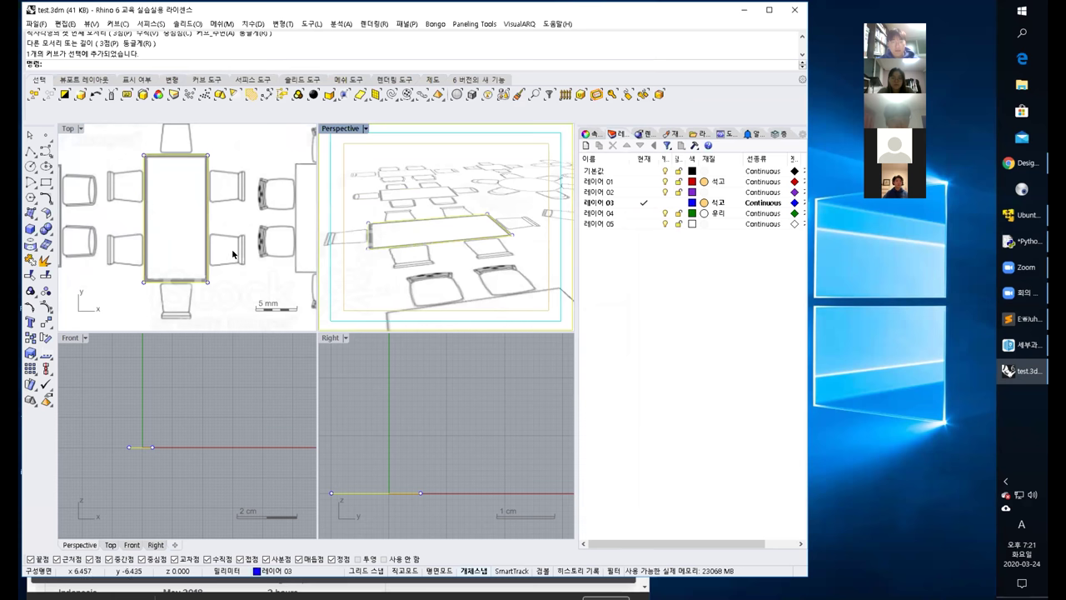
pyautogui.moveTo(234, 254); pyautogui.dragTo(236, 238, button='right')
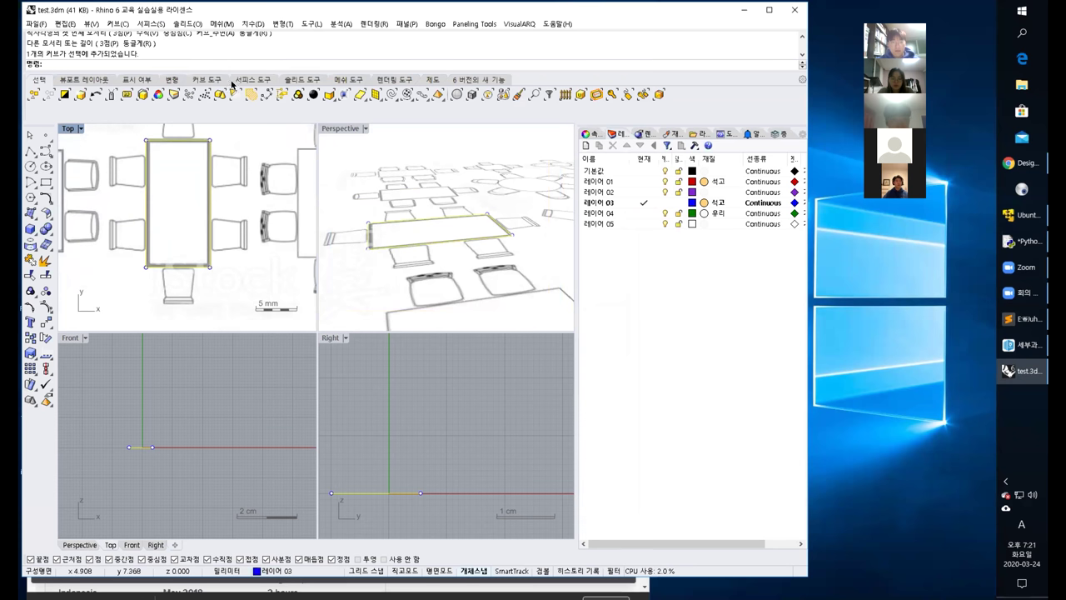
pyautogui.click(251, 24)
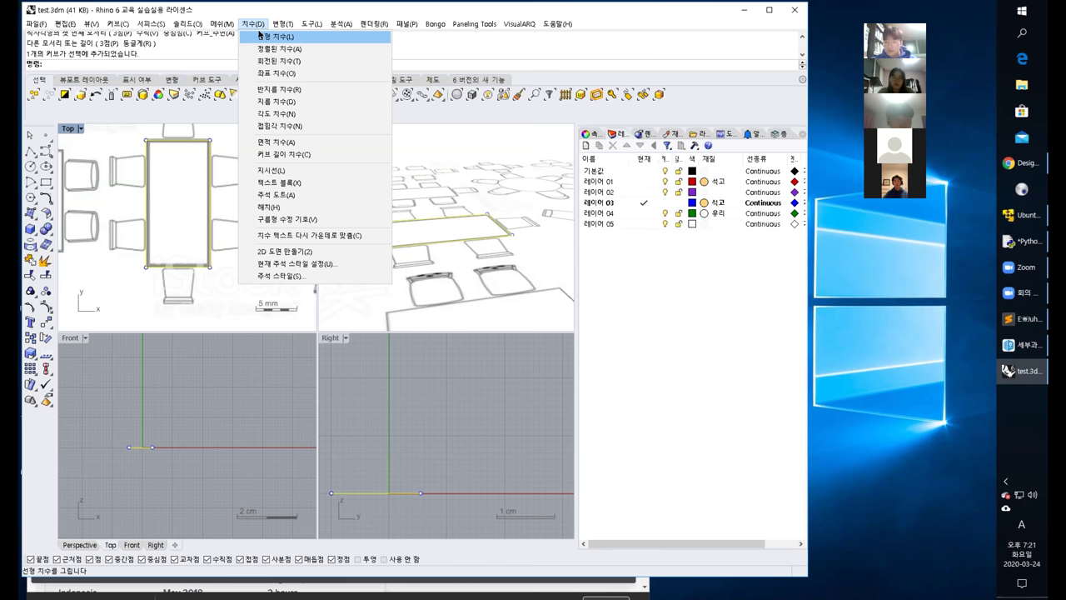
# Dimension the table's bottom edge (7.74) and right side (15.42) with linear dimensions.
pyautogui.click(259, 36)
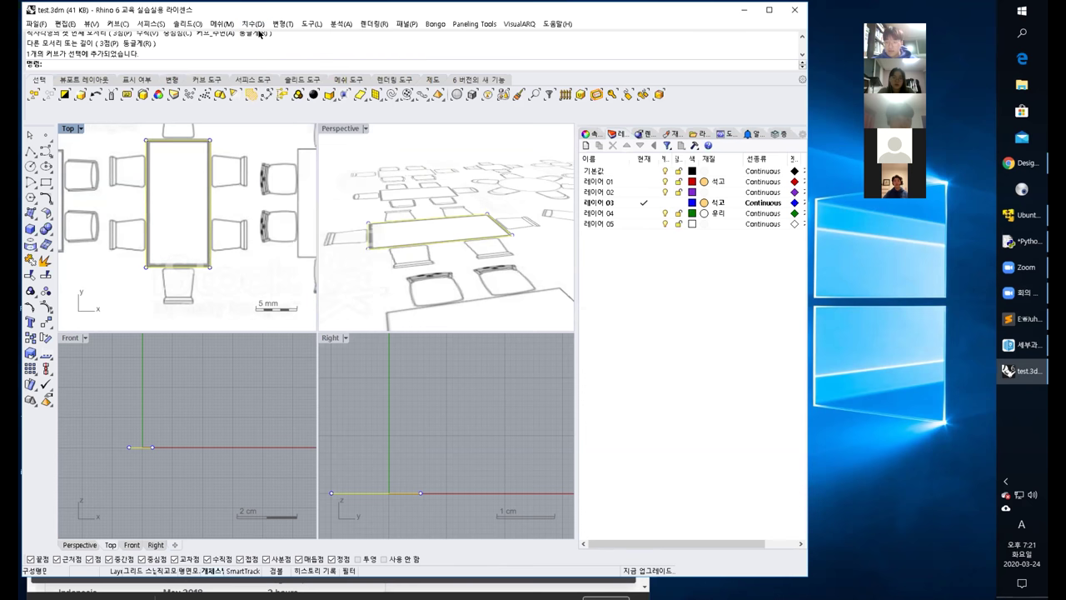
pyautogui.click(143, 264)
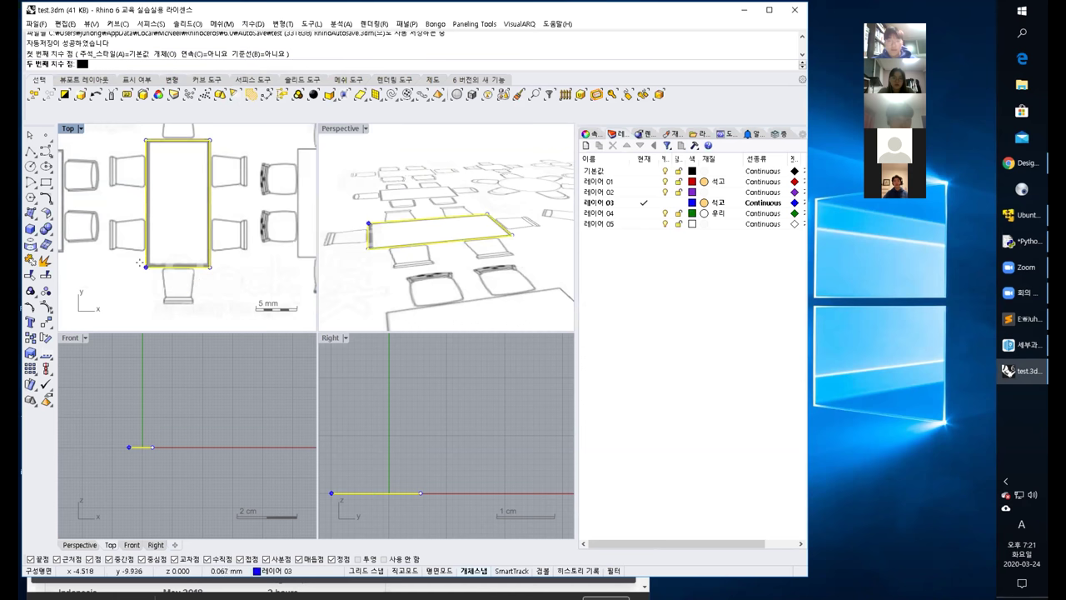
pyautogui.click(210, 266)
pyautogui.click(200, 317)
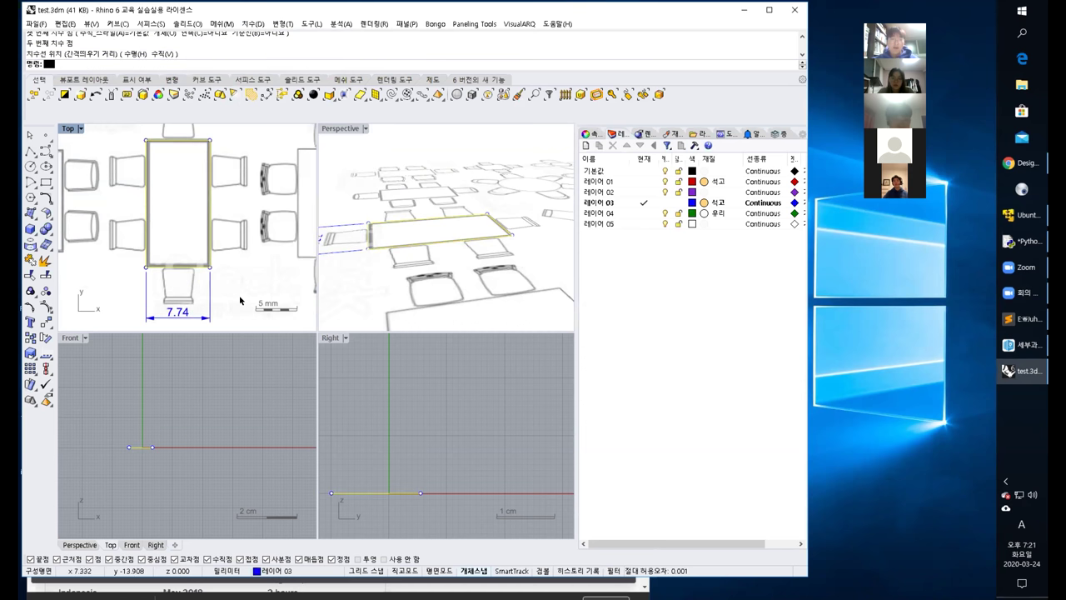
pyautogui.click(188, 23)
pyautogui.moveTo(222, 22)
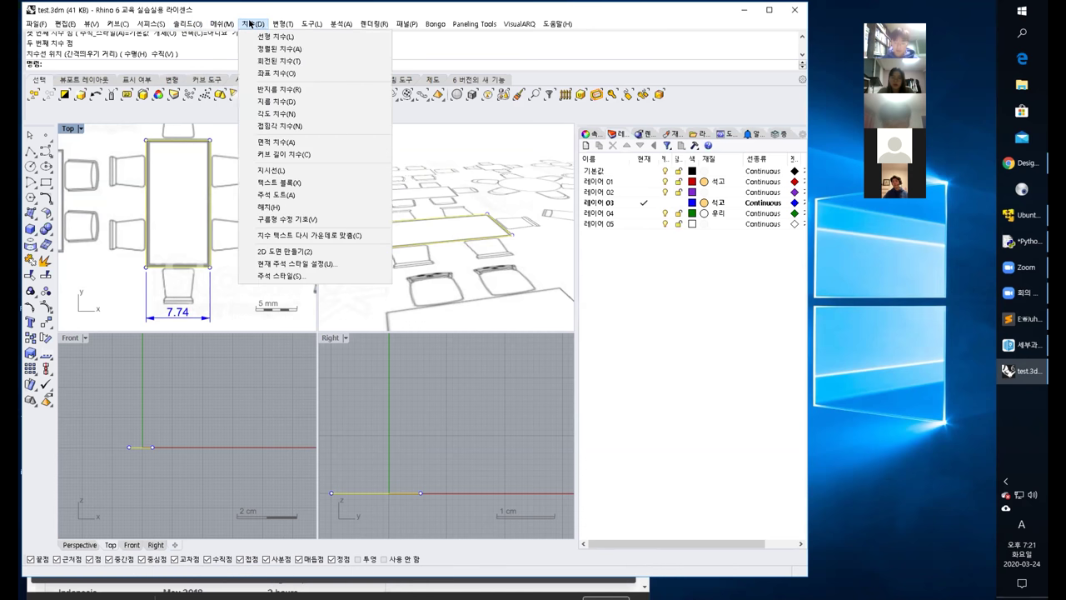
pyautogui.click(254, 36)
pyautogui.click(210, 265)
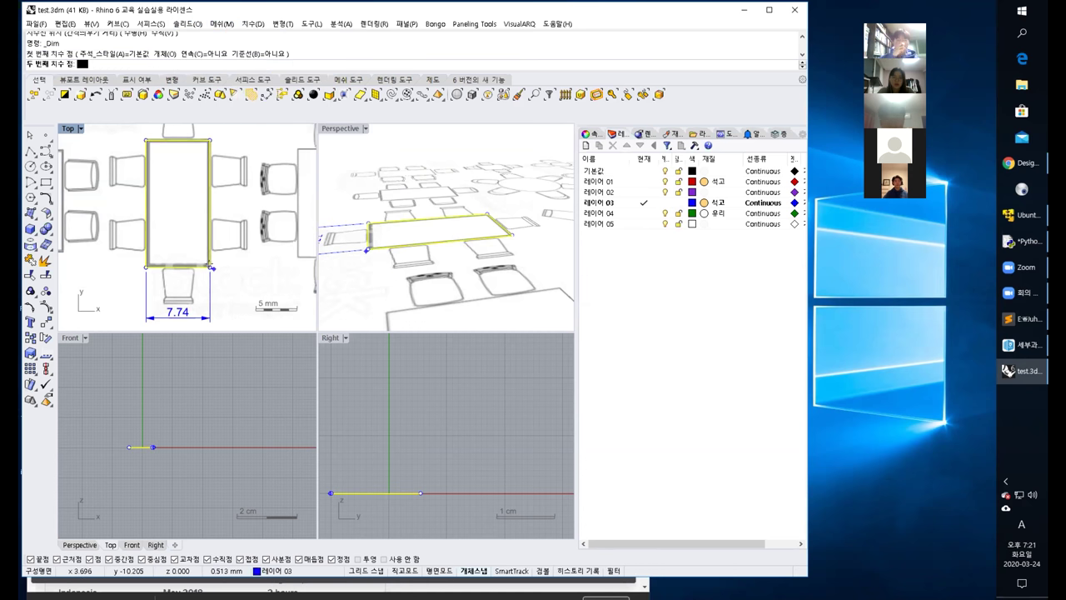
pyautogui.click(210, 138)
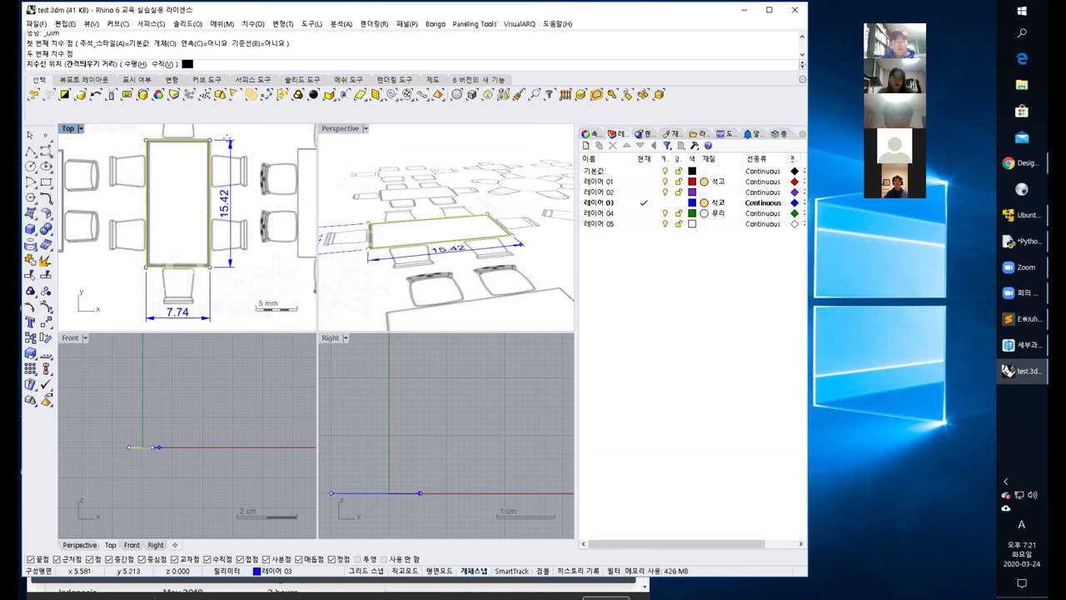
pyautogui.click(235, 191)
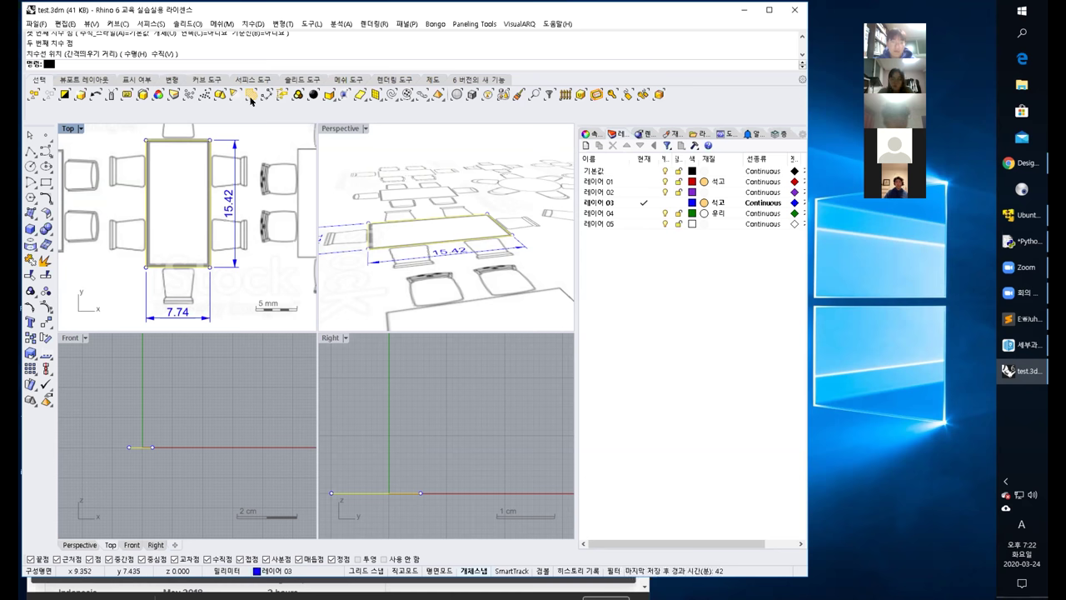
# Dimension the table's left side (15.42) and top edge (7.74), placing both outside the table.
pyautogui.click(253, 23)
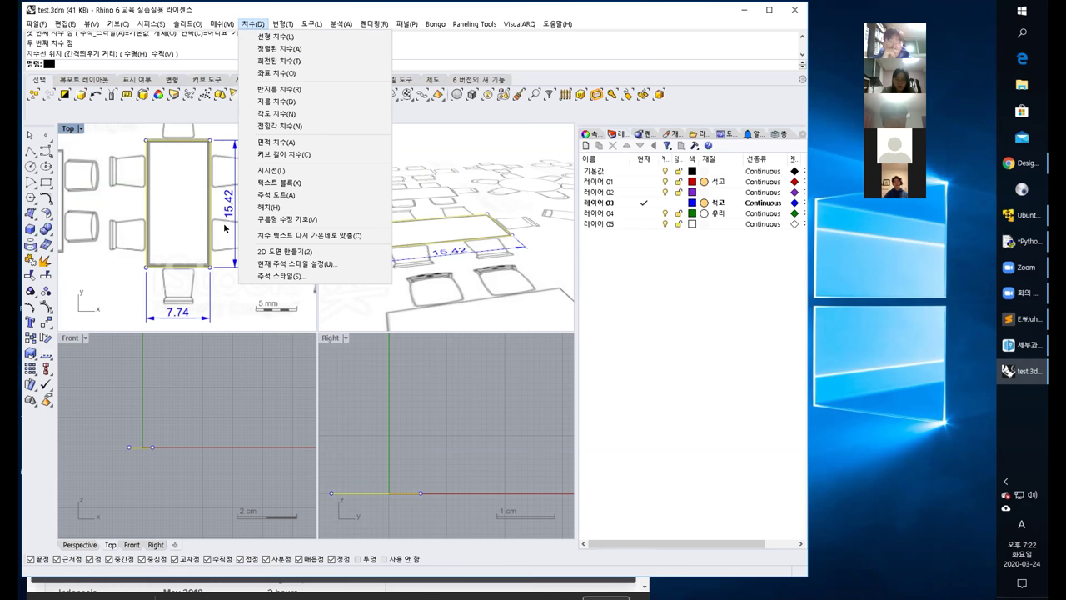
pyautogui.click(275, 37)
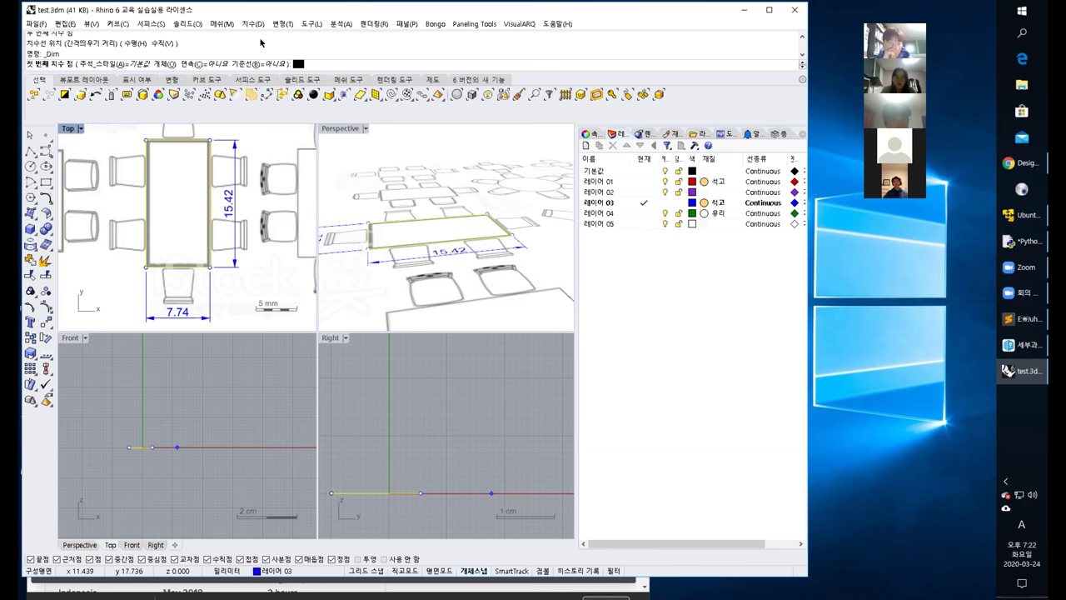
pyautogui.click(140, 265)
pyautogui.click(143, 140)
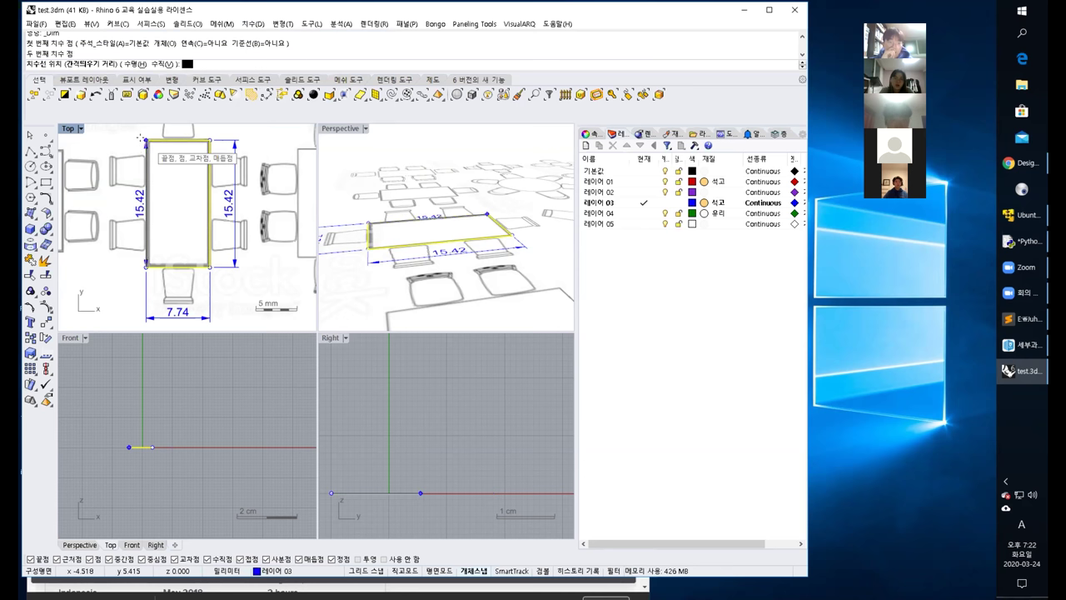
pyautogui.click(123, 192)
pyautogui.moveTo(191, 208); pyautogui.dragTo(212, 273, button='right')
pyautogui.click(253, 25)
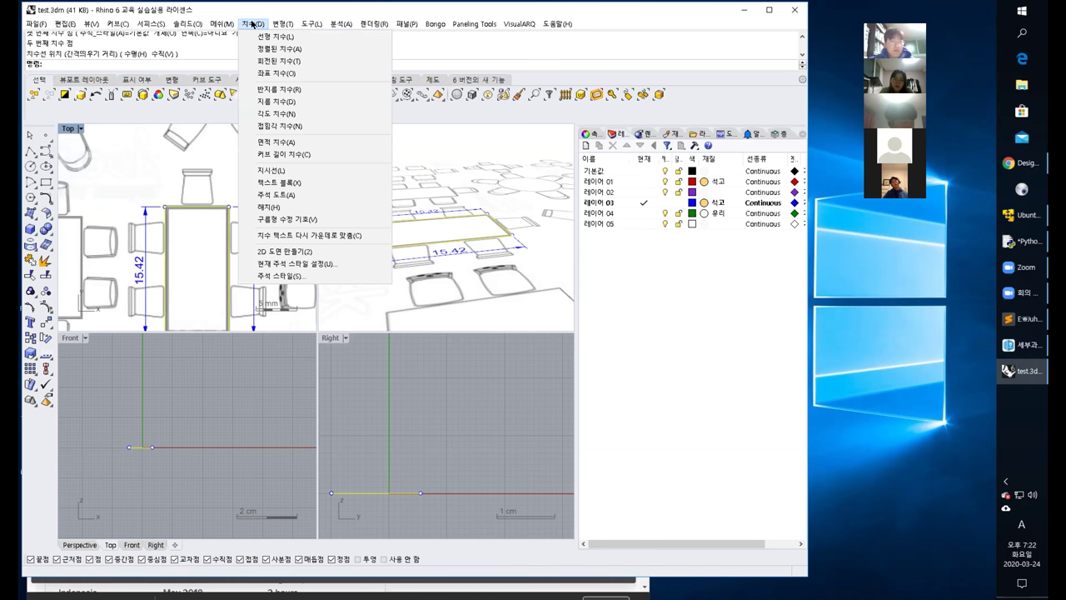
pyautogui.click(268, 36)
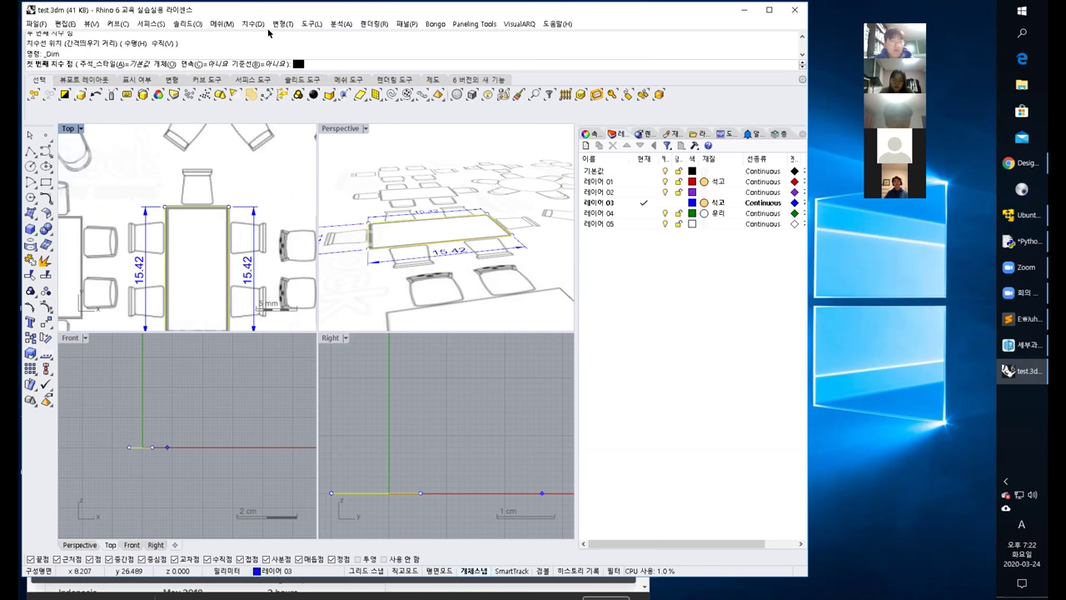
pyautogui.click(158, 202)
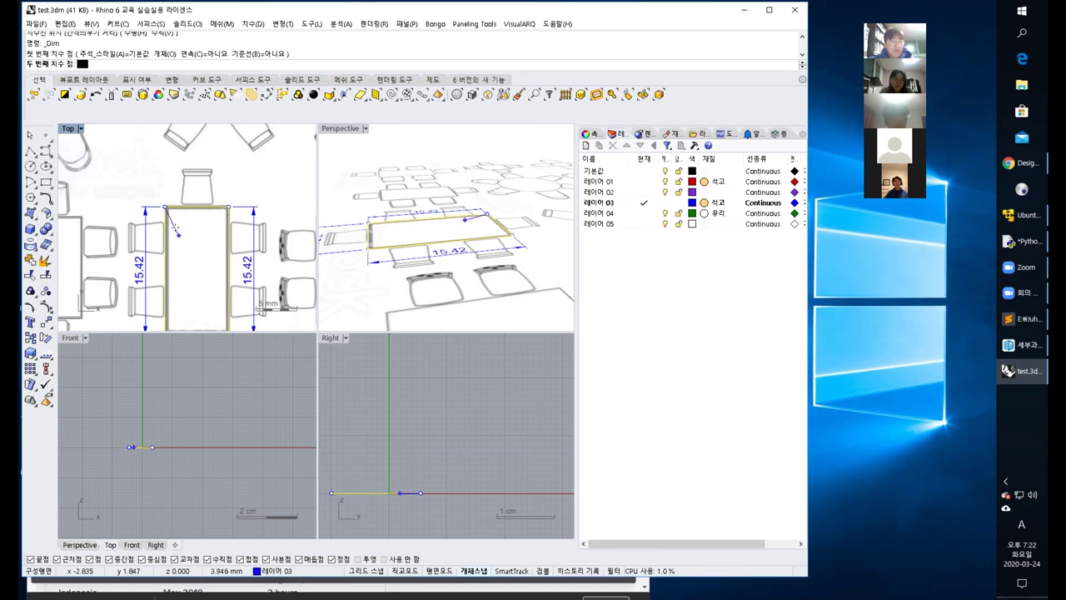
pyautogui.click(228, 205)
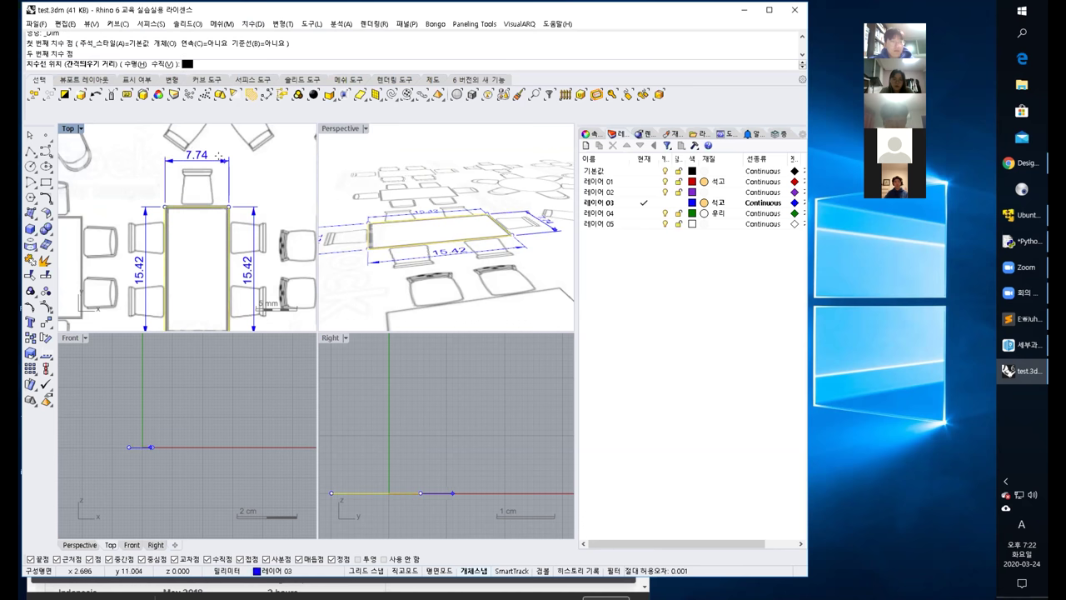
pyautogui.click(221, 154)
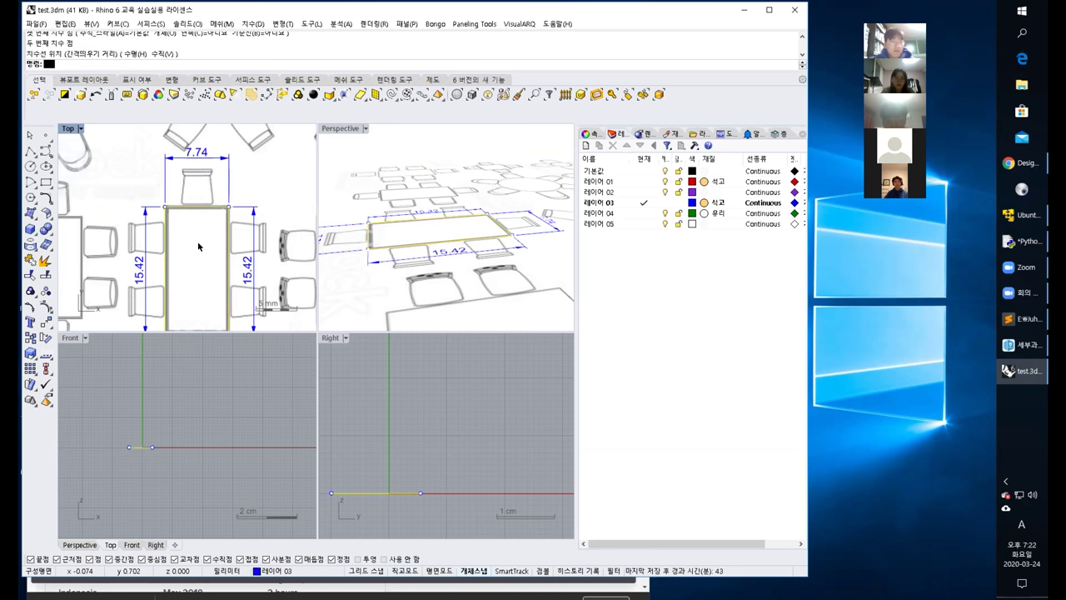
pyautogui.scroll(-3, 198, 245)
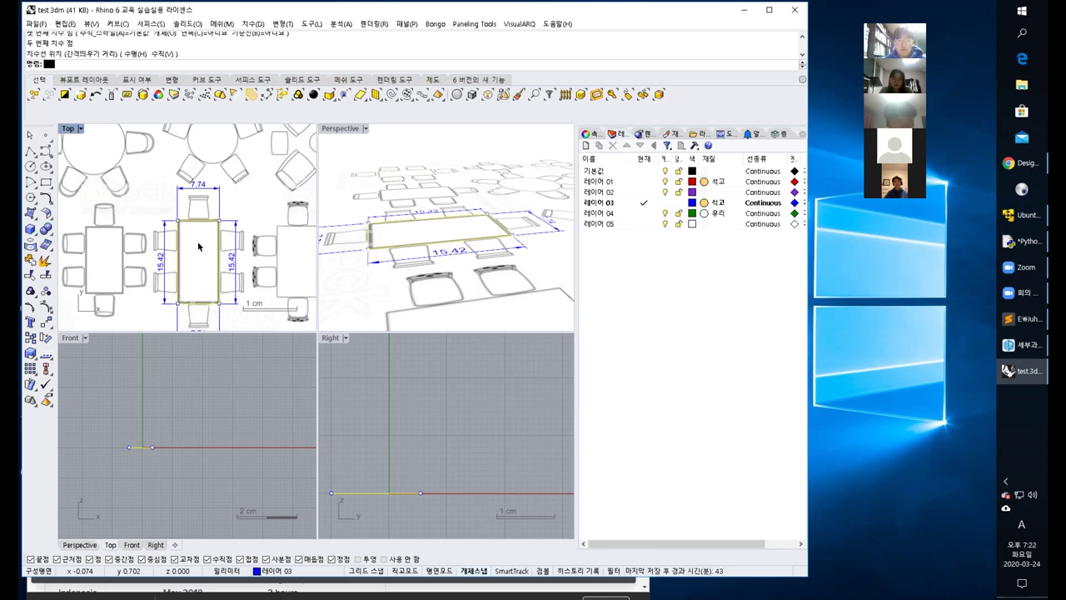
pyautogui.moveTo(199, 246); pyautogui.dragTo(191, 198, button='right')
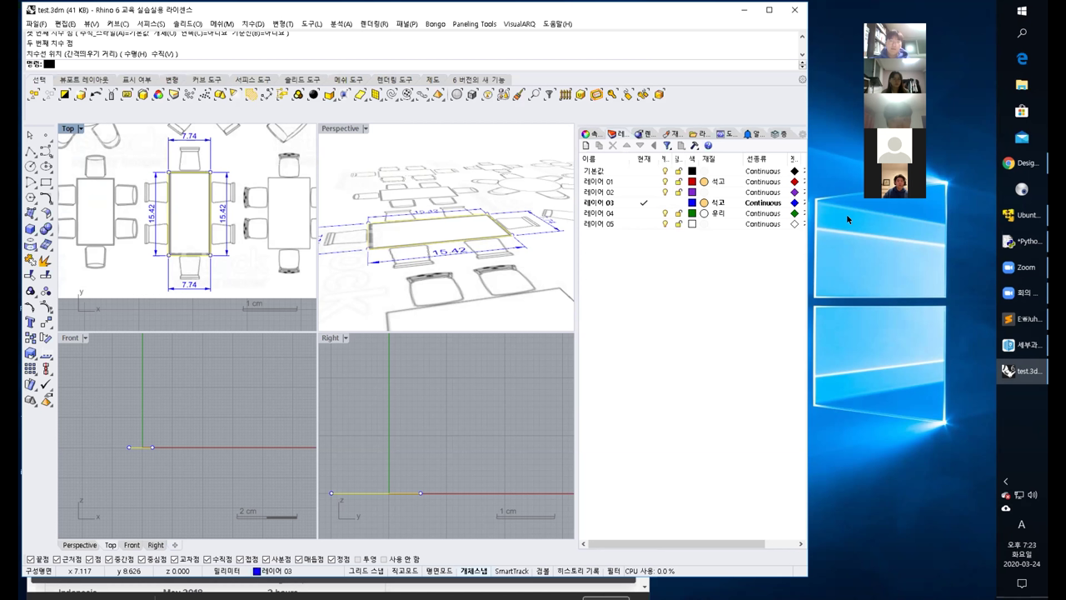
# Calculate 140/15.42 = 9.0791 with a Google search in Chrome, then return to Rhino.
pyautogui.hotkey('alt', 'Tab')
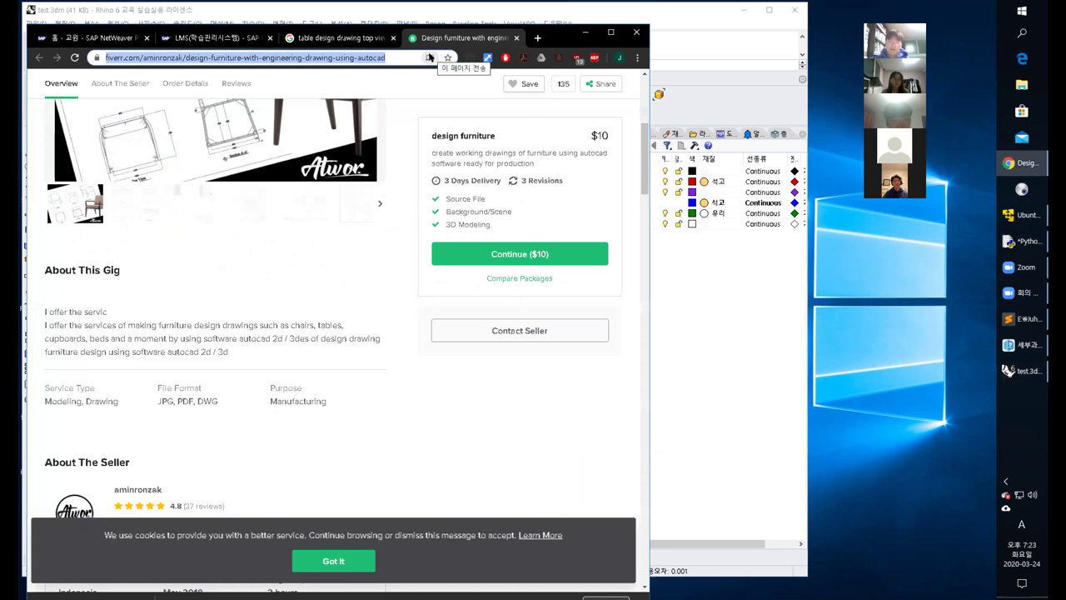
pyautogui.write('1401')
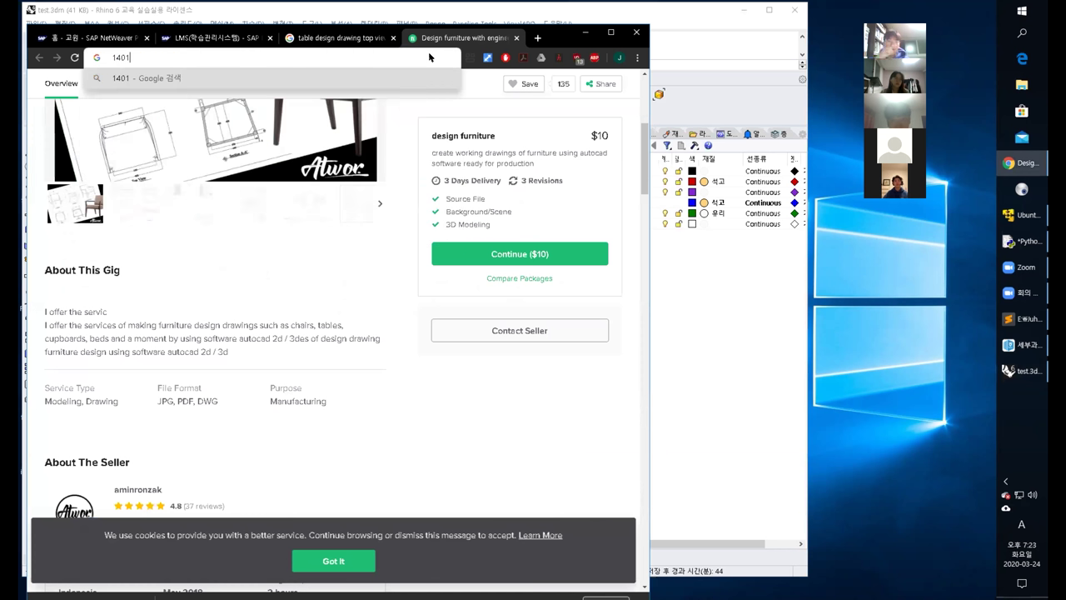
pyautogui.press('BackSpace')
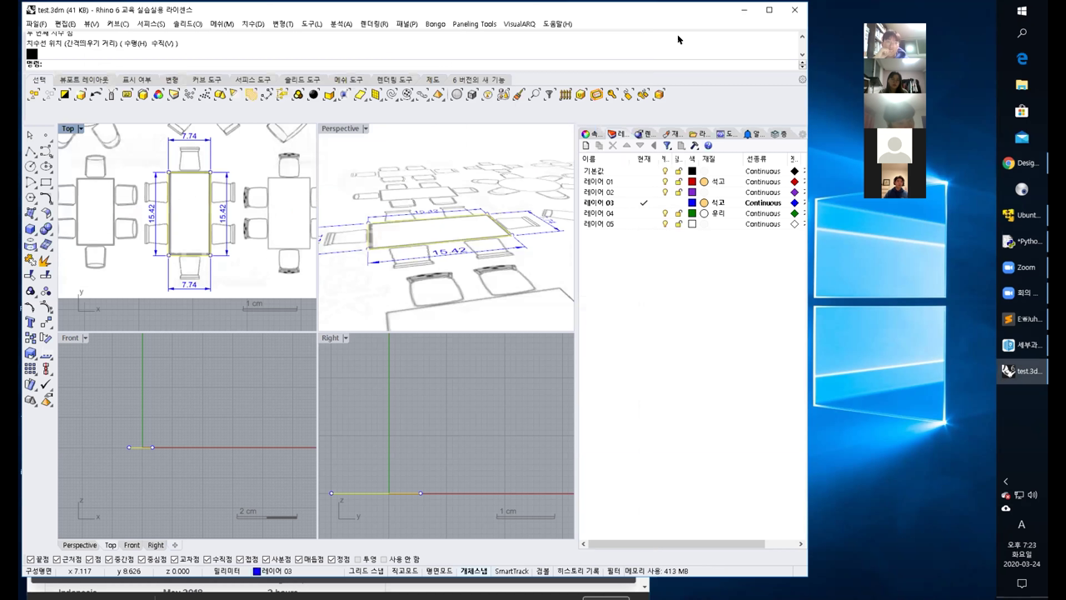
pyautogui.click(675, 35)
pyautogui.click(708, 254)
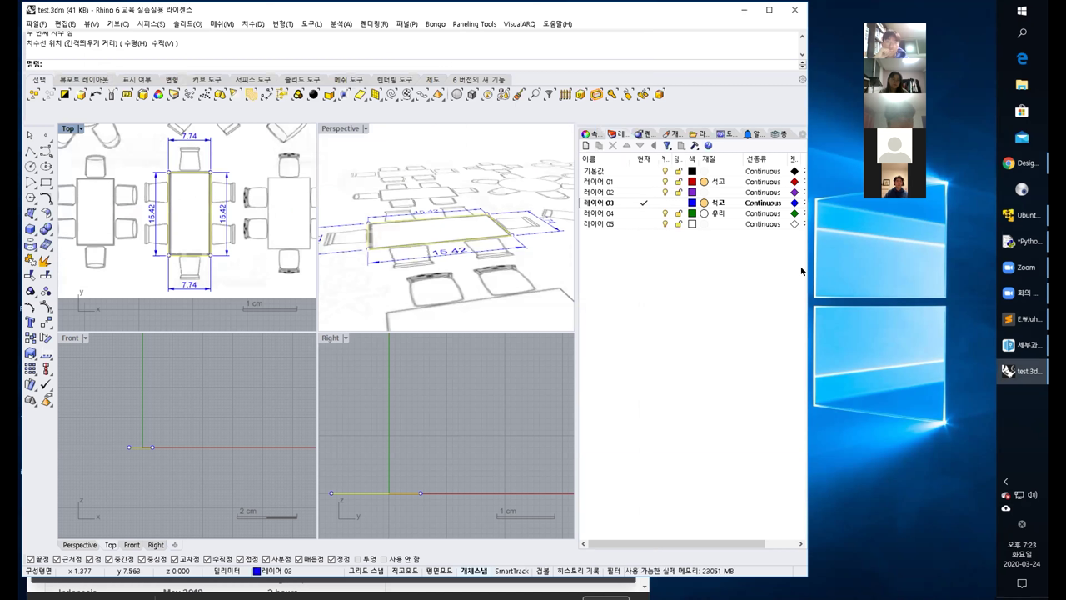
pyautogui.click(1012, 164)
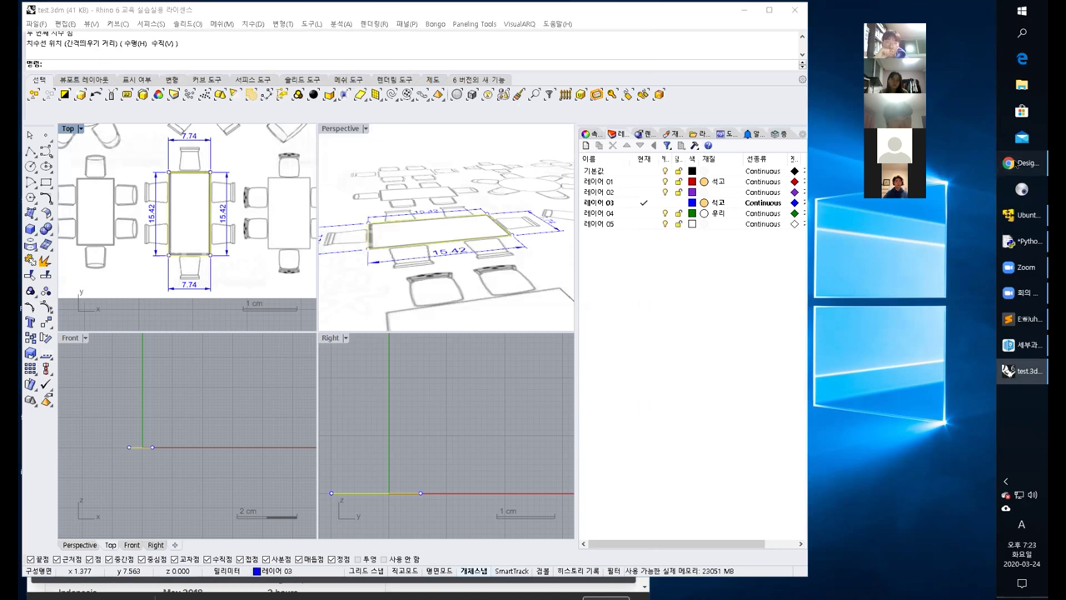
pyautogui.click(182, 53)
pyautogui.write('140/15.42')
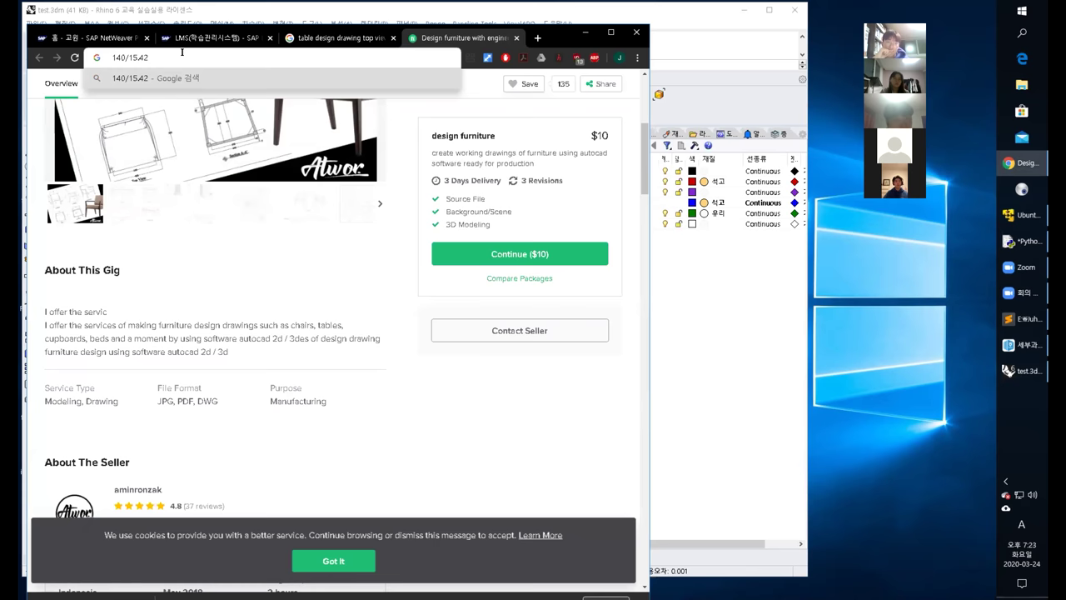
pyautogui.press('Return')
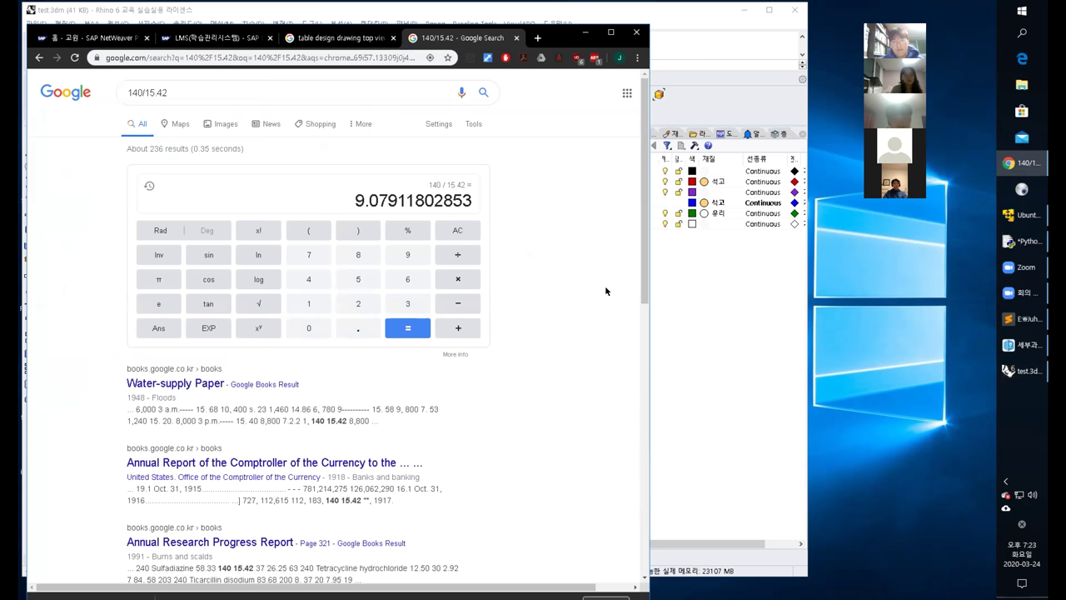
pyautogui.click(709, 325)
pyautogui.scroll(-2, 277, 255)
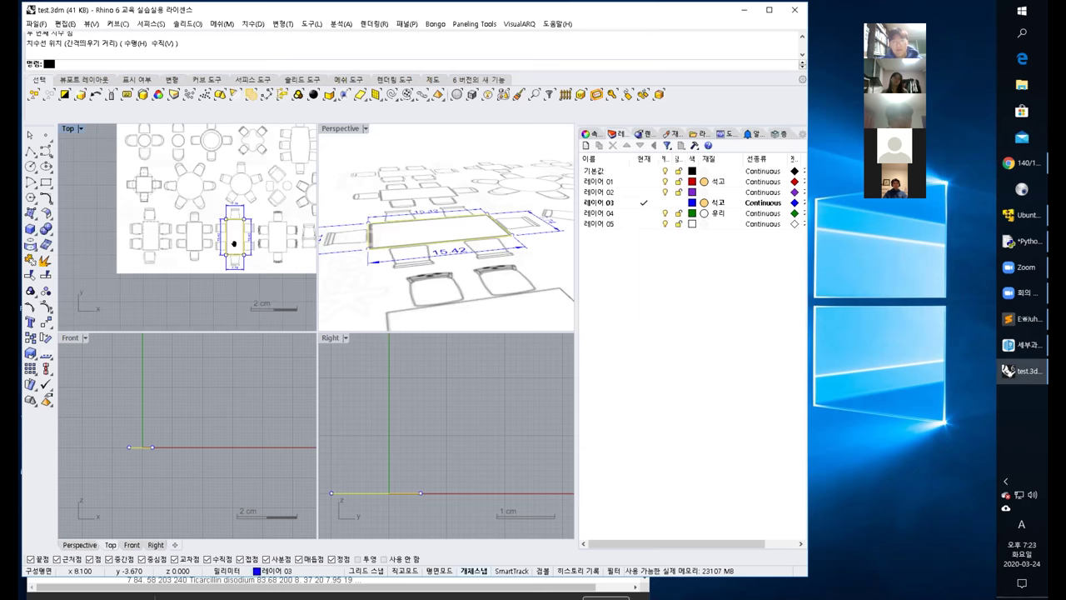
# Window-select the furniture drawing and Scale it by 9.07 from its lower-left corner.
pyautogui.scroll(-1, 209, 244)
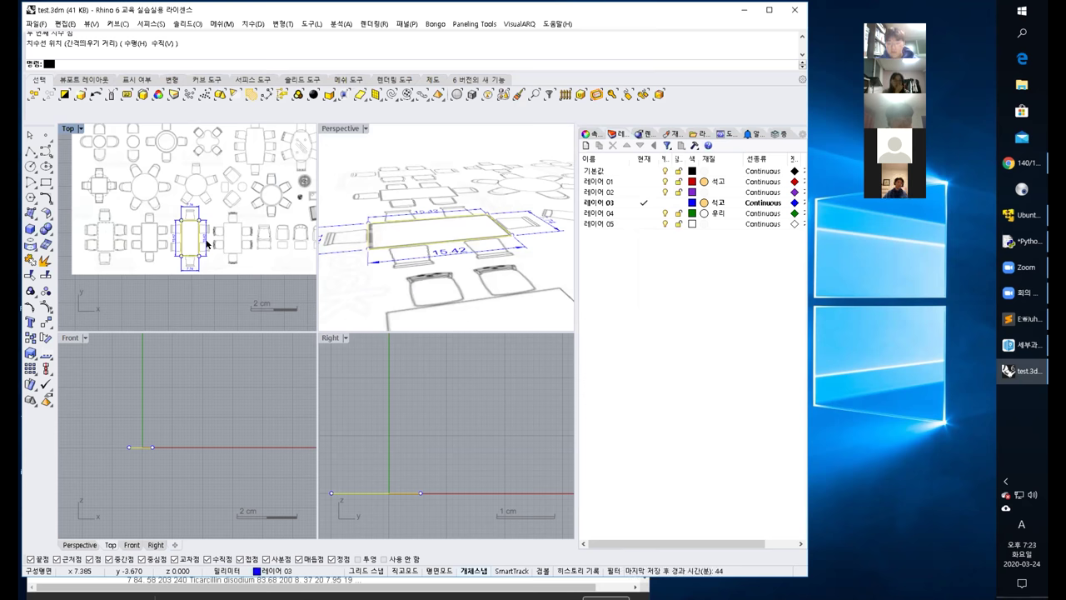
pyautogui.scroll(-4, 207, 243)
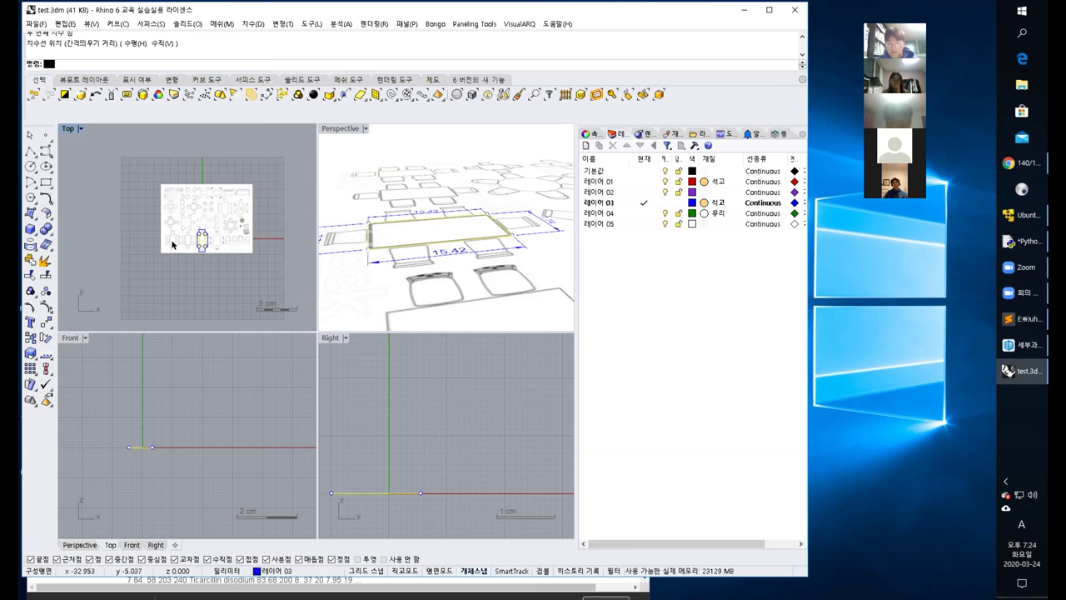
pyautogui.moveTo(113, 155); pyautogui.dragTo(277, 292)
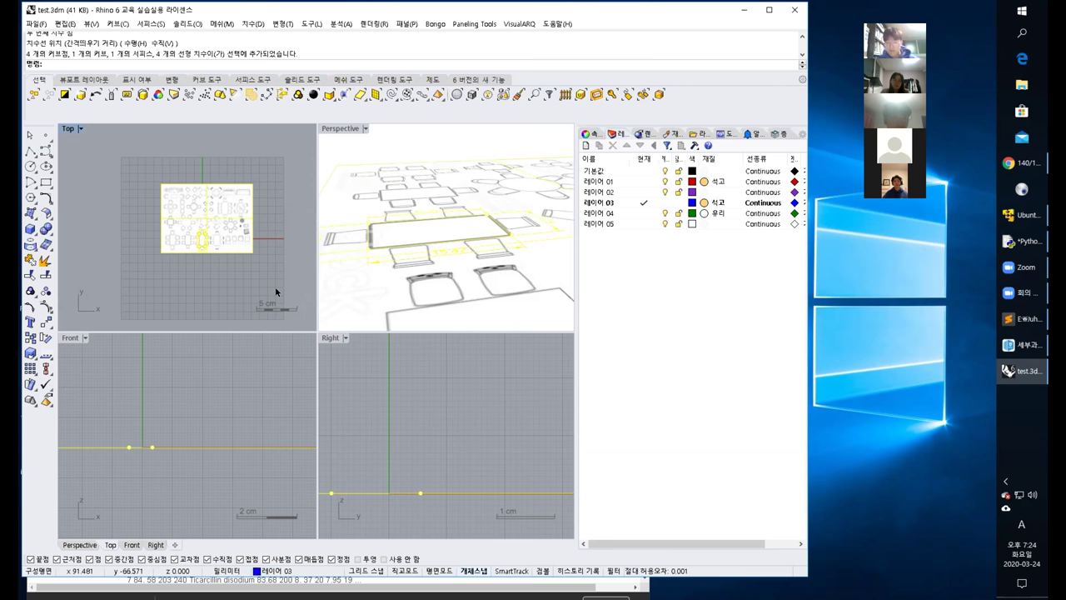
pyautogui.write('Scale')
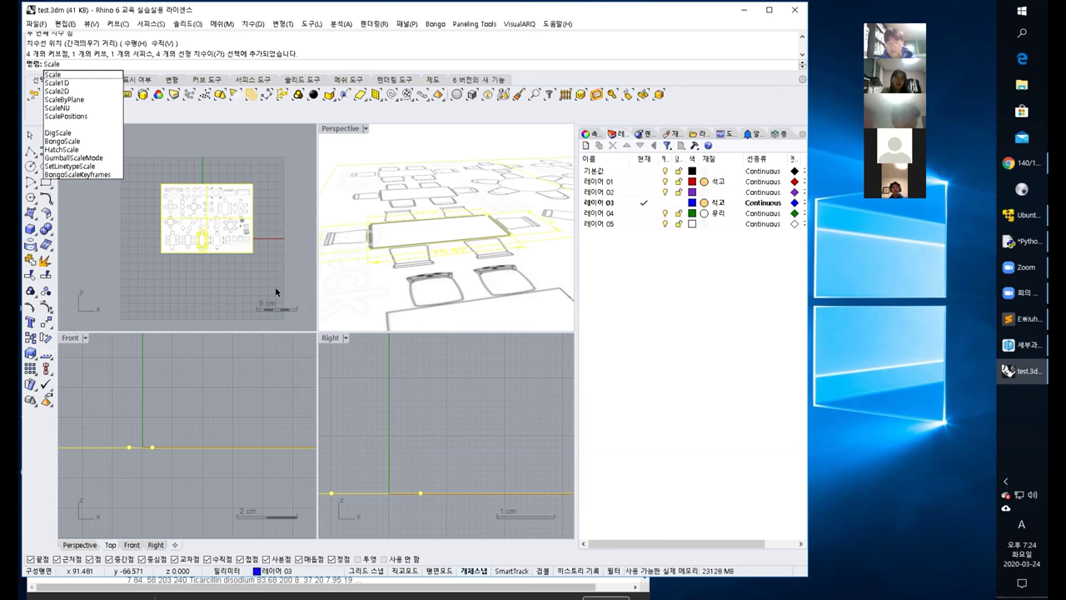
pyautogui.press('Return')
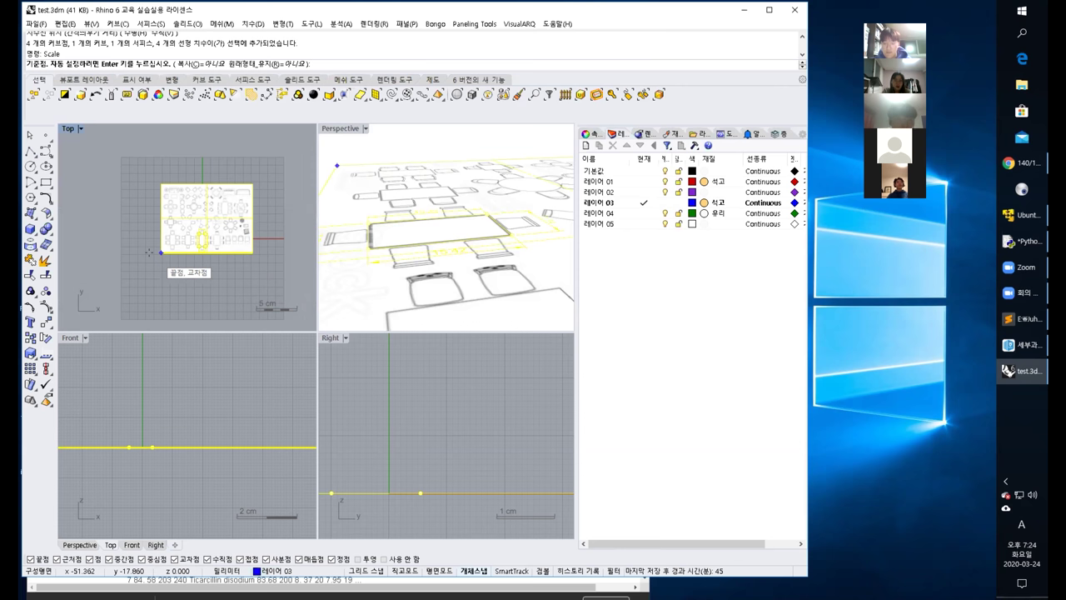
pyautogui.click(153, 253)
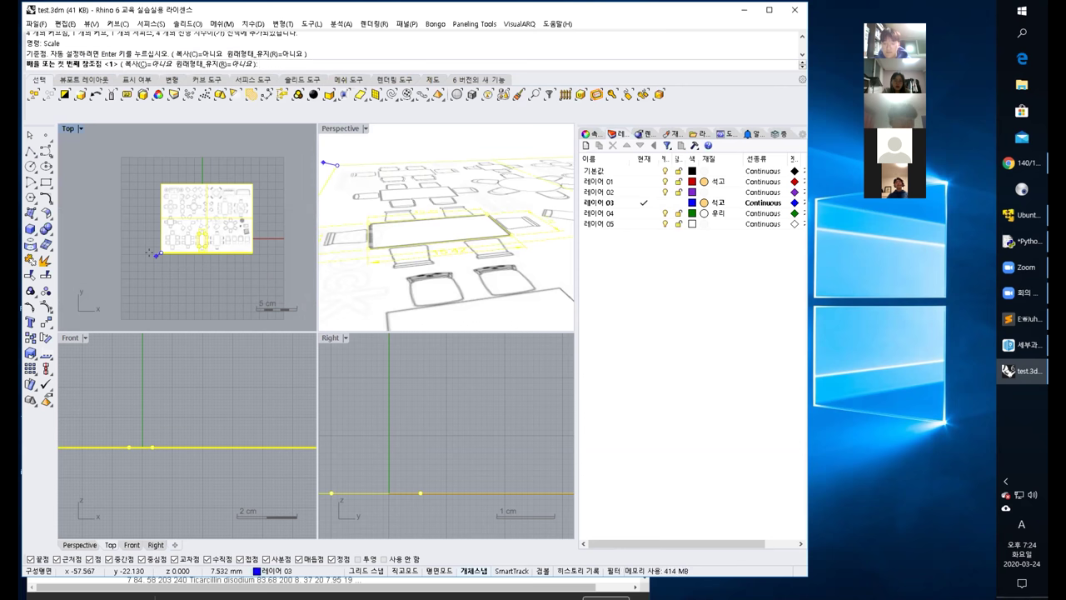
pyautogui.write('9.07')
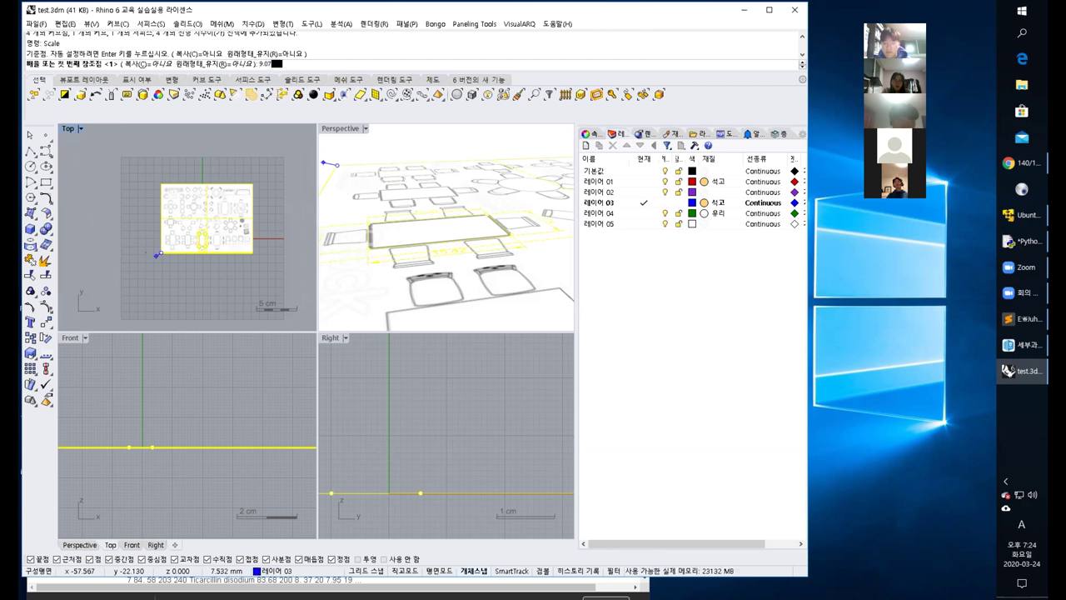
pyautogui.press('Return')
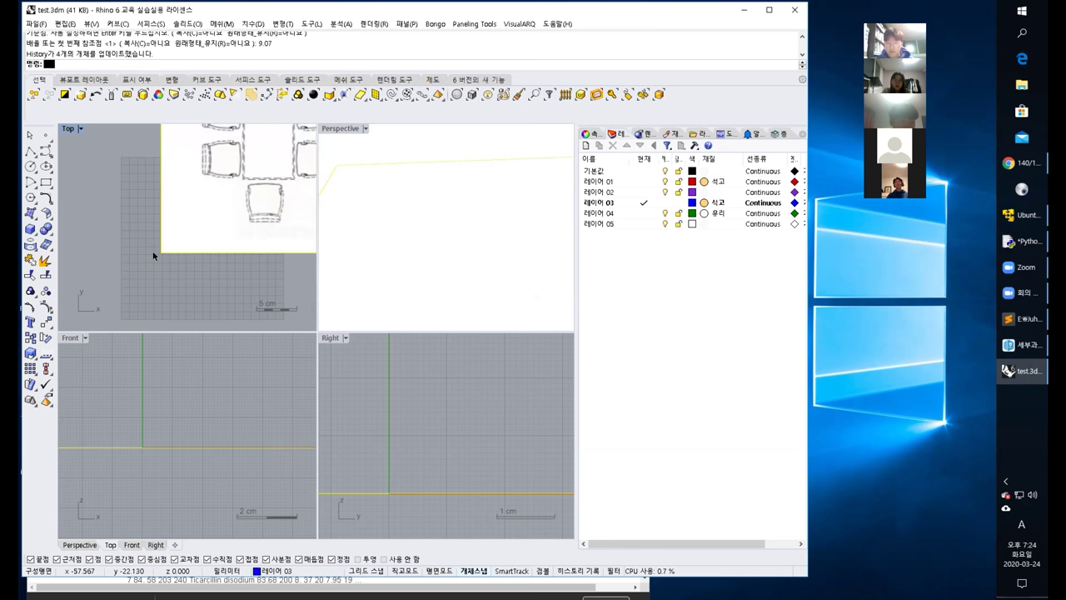
pyautogui.scroll(-5, 167, 245)
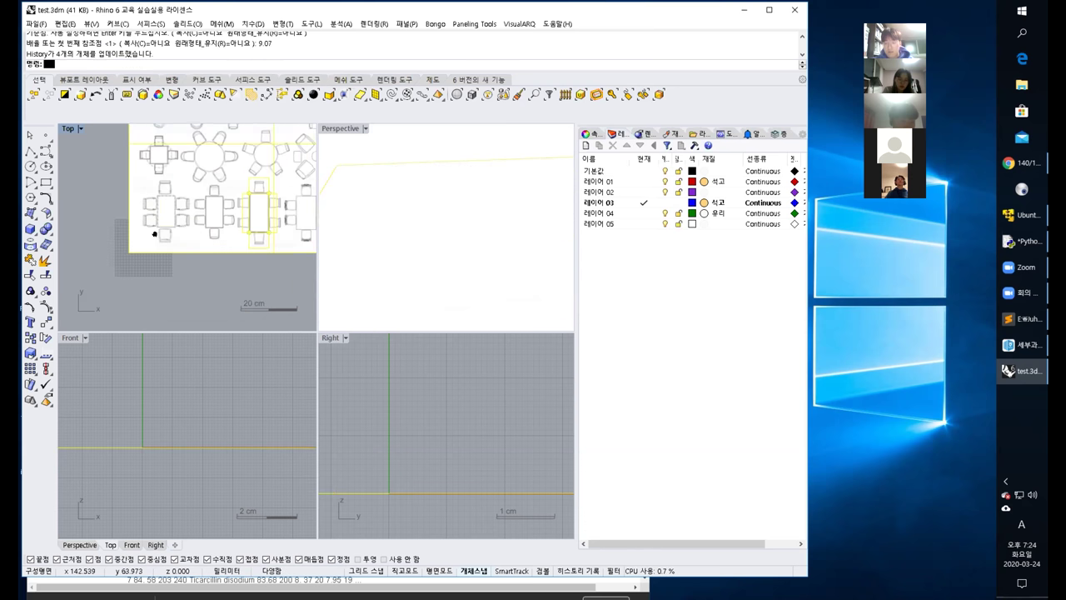
pyautogui.click(222, 297)
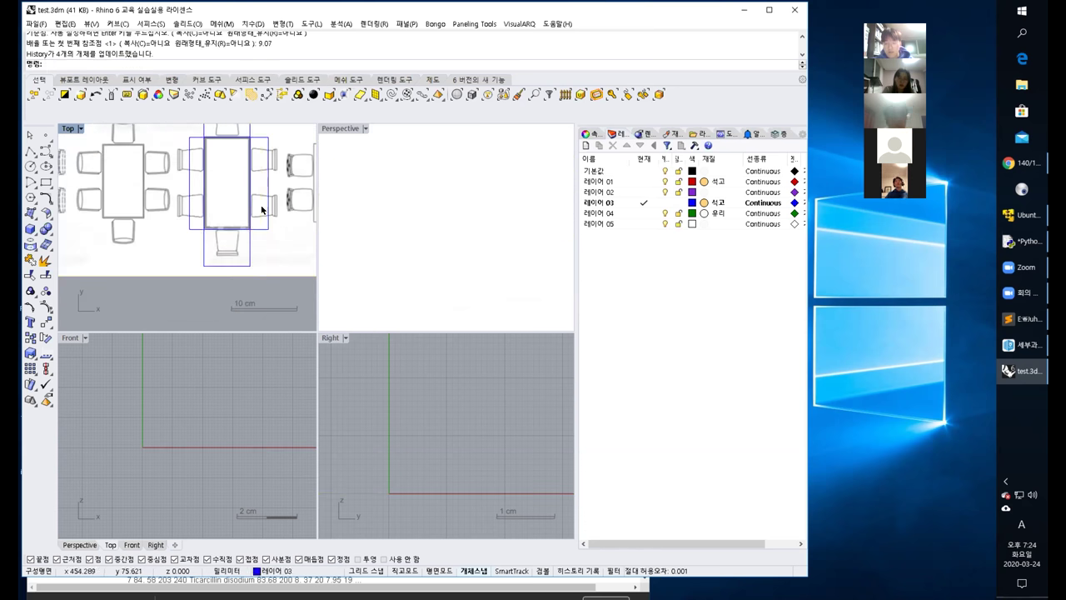
pyautogui.scroll(2, 278, 197)
pyautogui.scroll(-4, 277, 199)
pyautogui.moveTo(277, 199); pyautogui.dragTo(236, 209, button='right')
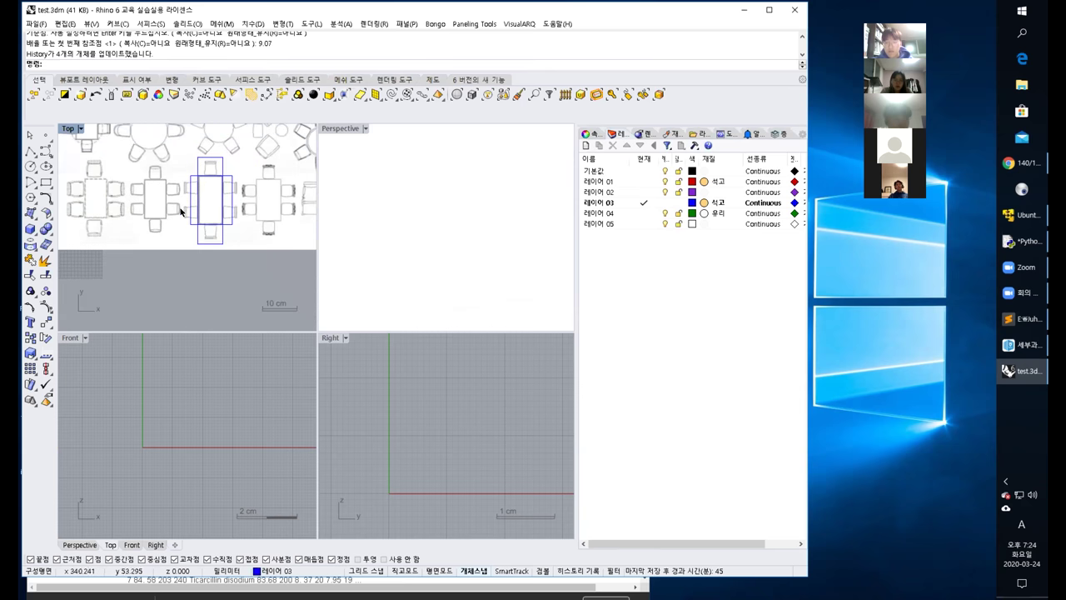
# Cancel a trial linear dimension and undo the 9.07 scaling of the drawing.
pyautogui.click(258, 25)
pyautogui.click(261, 35)
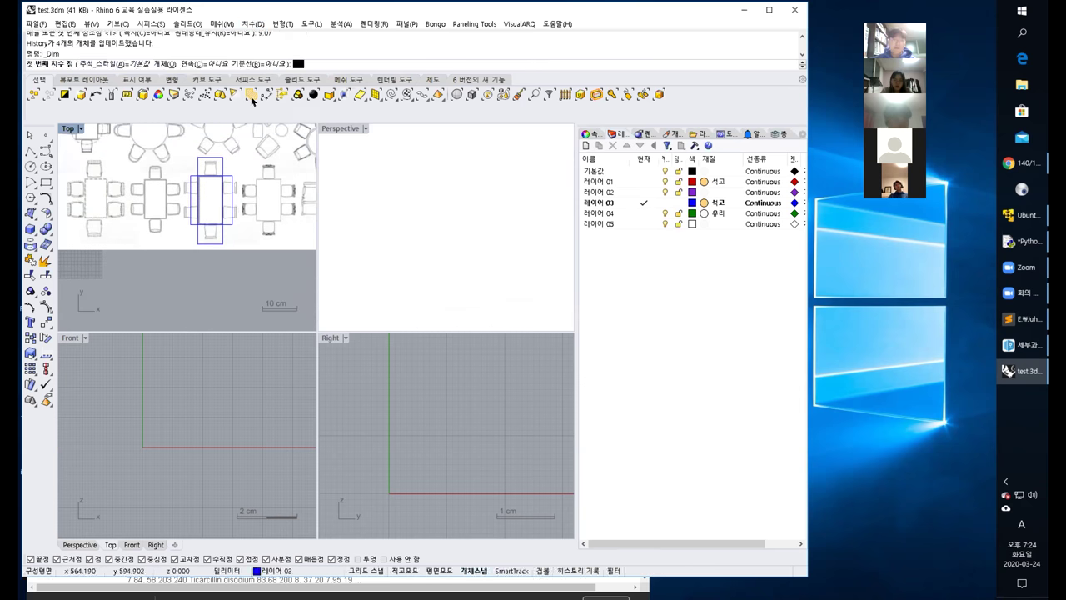
pyautogui.click(198, 224)
pyautogui.click(217, 226)
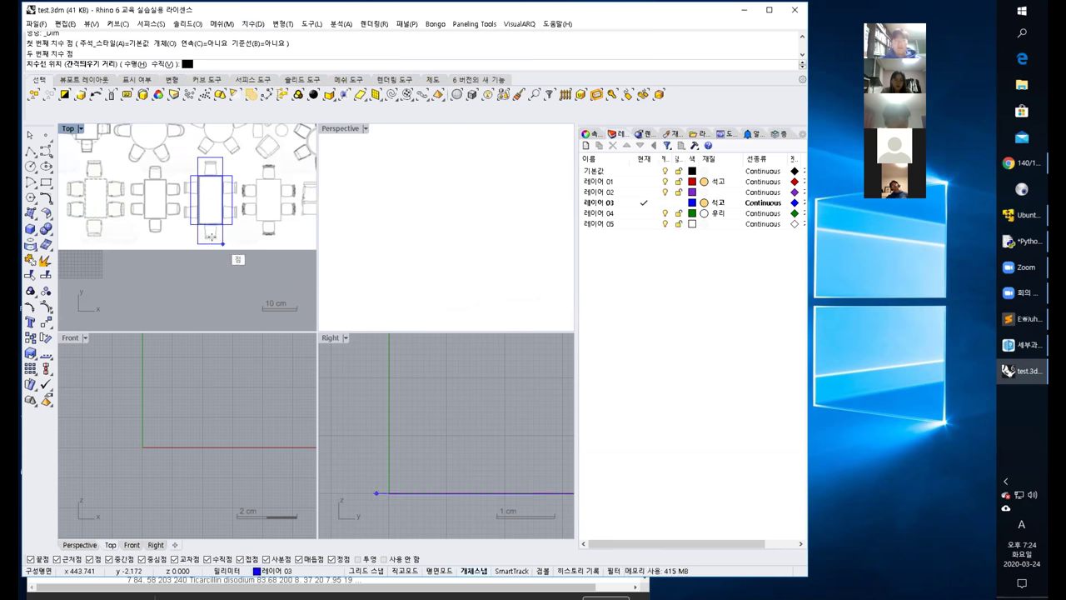
pyautogui.press('Escape')
pyautogui.scroll(3, 204, 246)
pyautogui.scroll(-3, 204, 246)
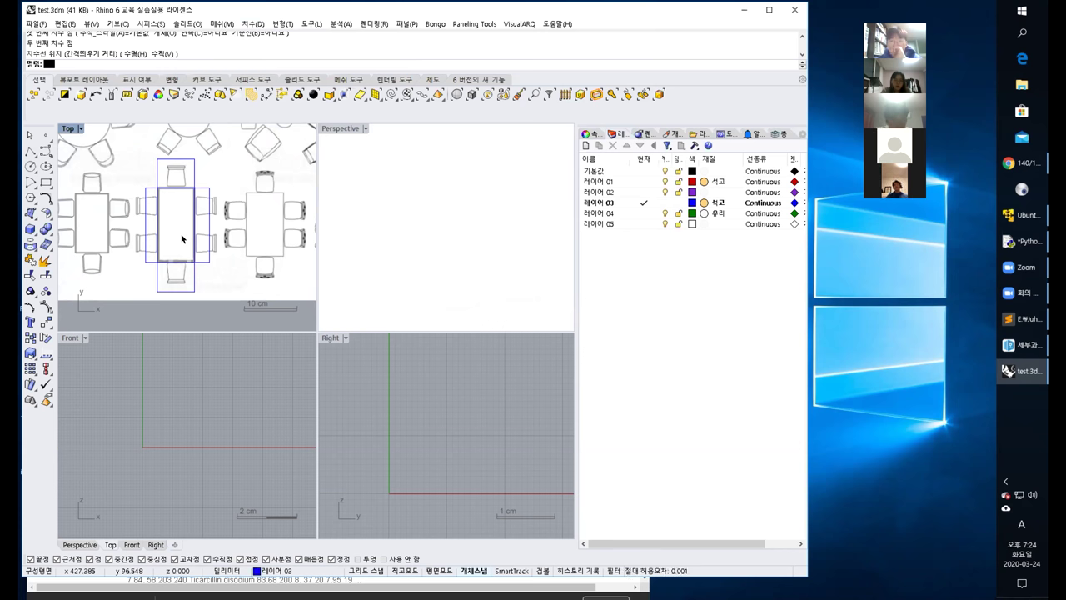
pyautogui.hotkey('ctrl', 'z')
pyautogui.hotkey('ctrl', 'z')
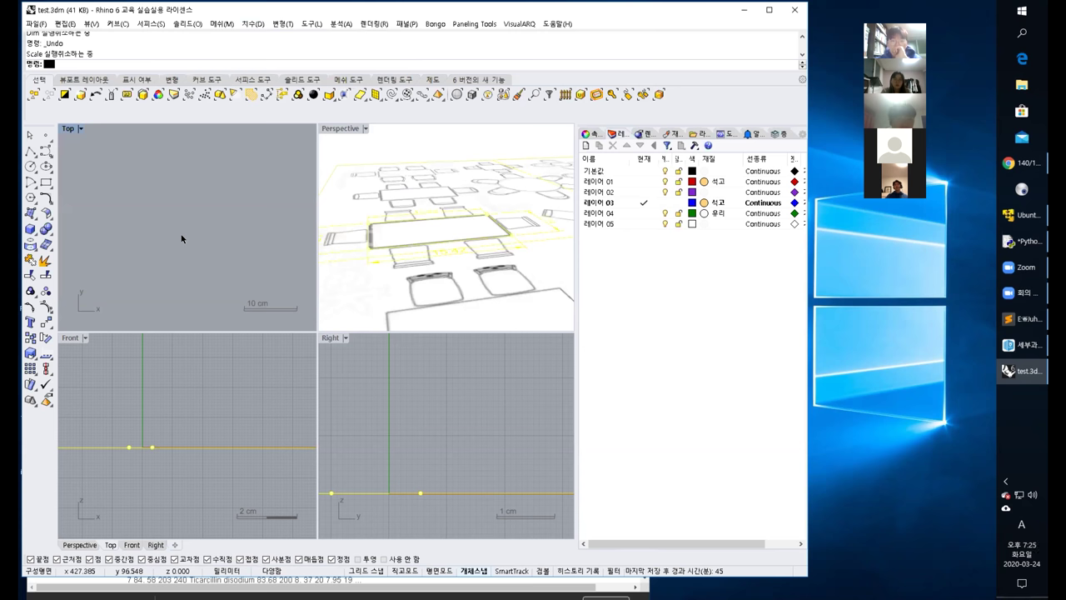
pyautogui.hotkey('ctrl', 'alt', 'e')
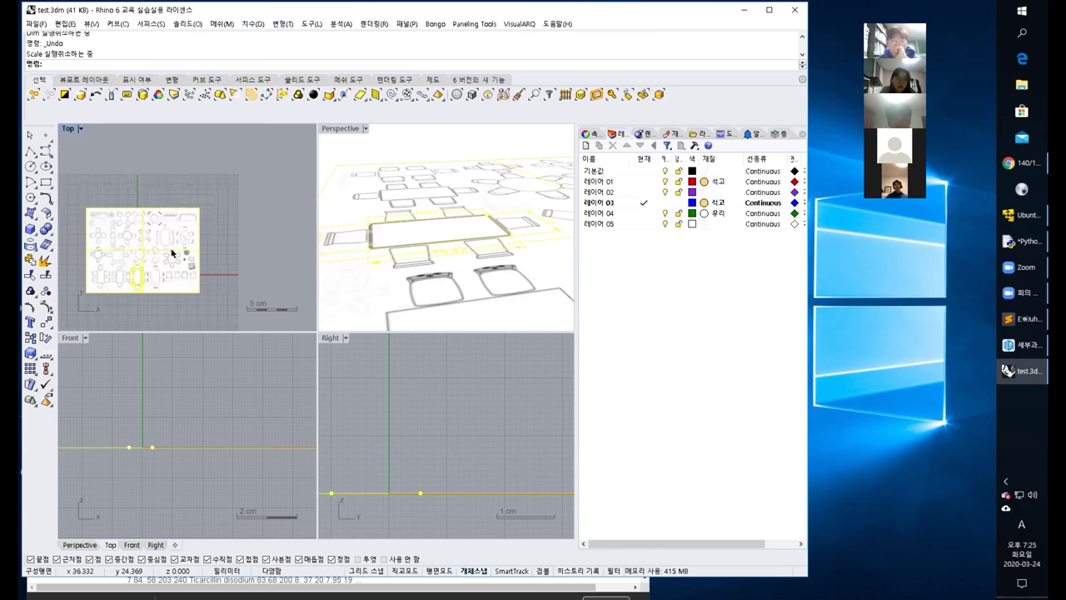
# Draw a vertical 140-unit polyline upward from the table's corner.
pyautogui.click(267, 245)
pyautogui.scroll(6, 213, 235)
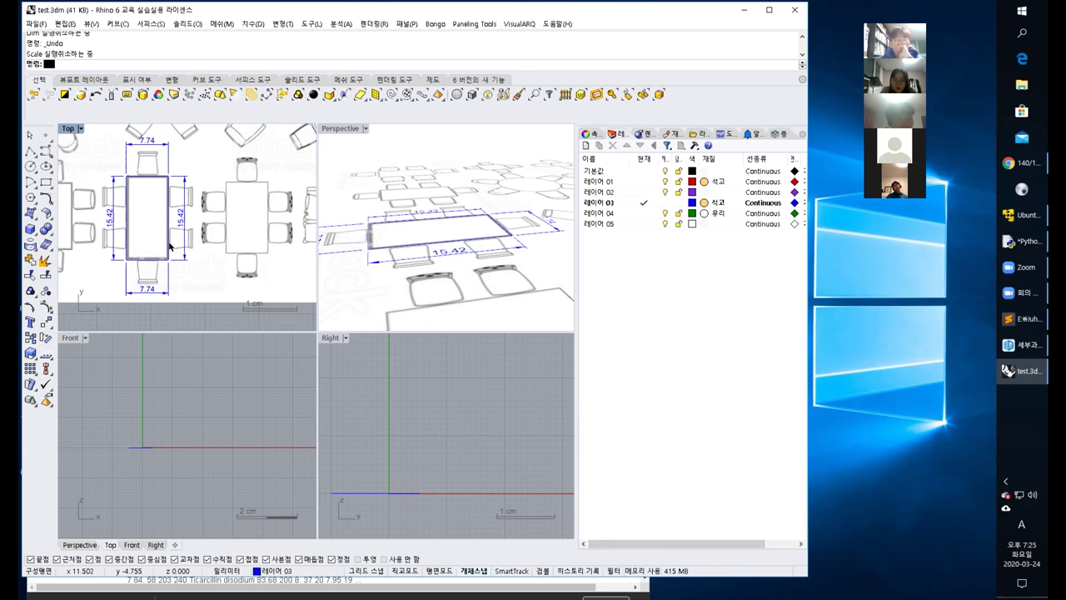
pyautogui.click(30, 152)
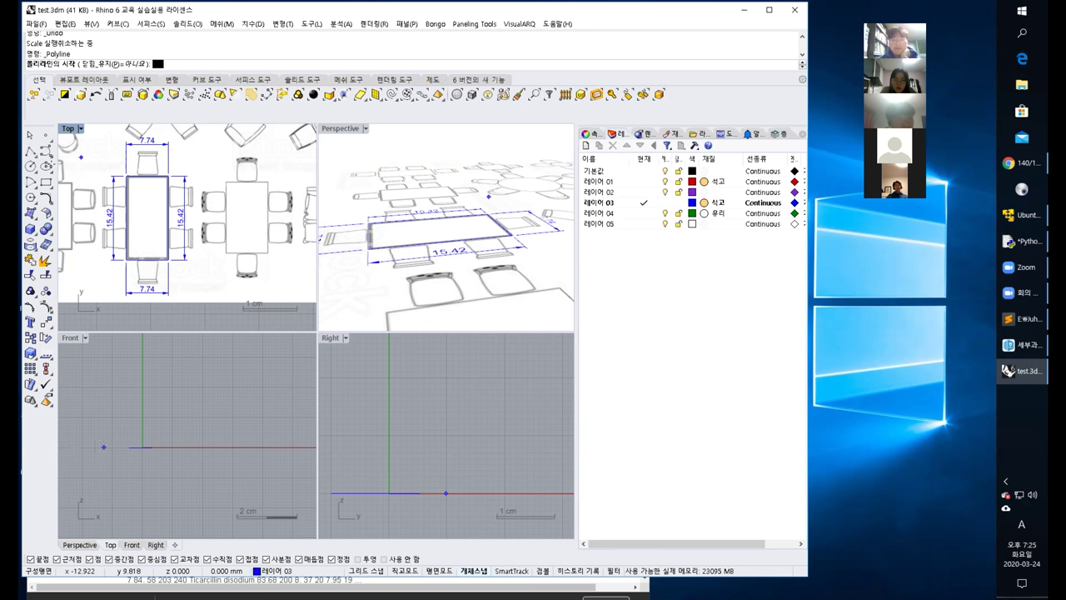
pyautogui.click(169, 259)
pyautogui.scroll(-3, 168, 260)
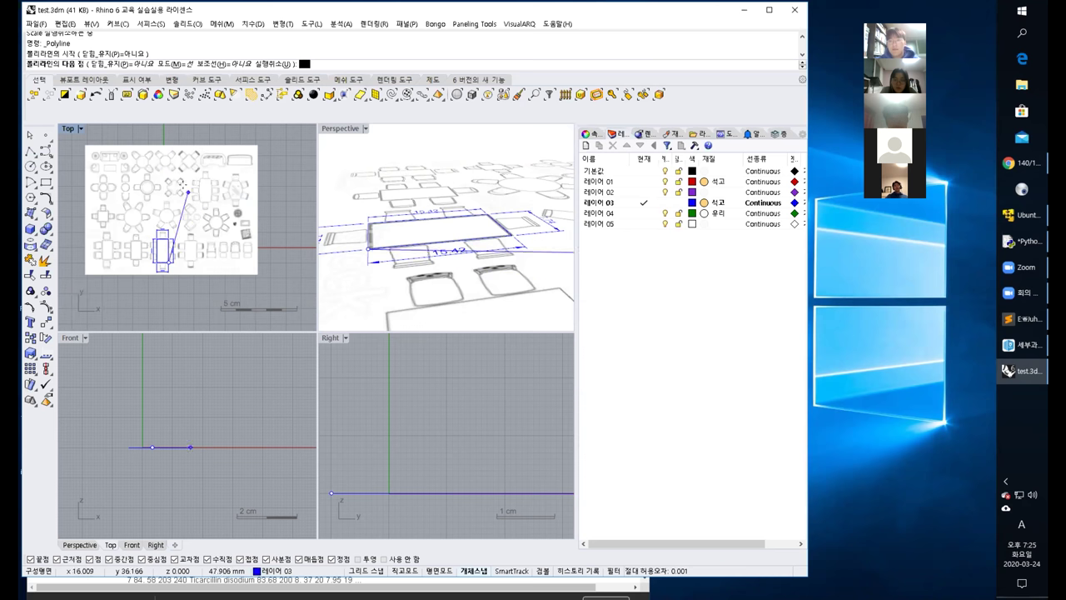
pyautogui.write('140')
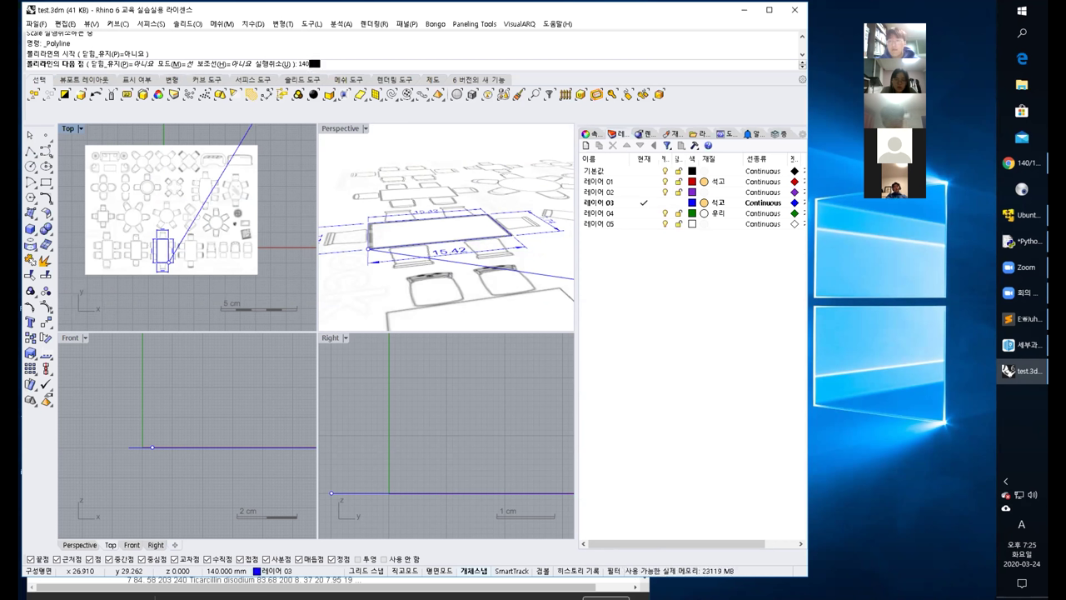
pyautogui.scroll(-3, 176, 216)
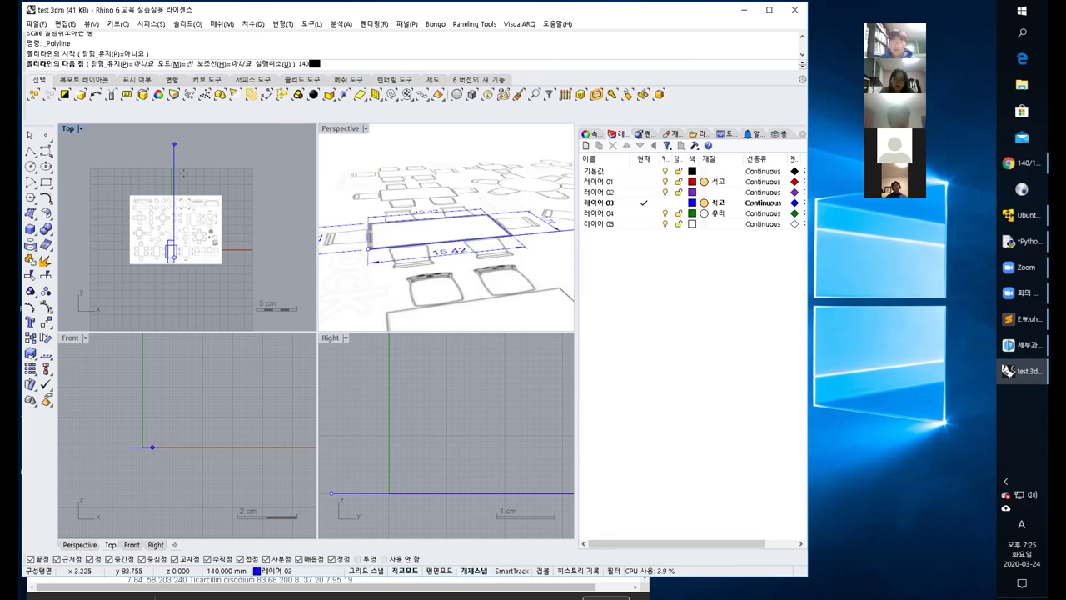
pyautogui.click(168, 142)
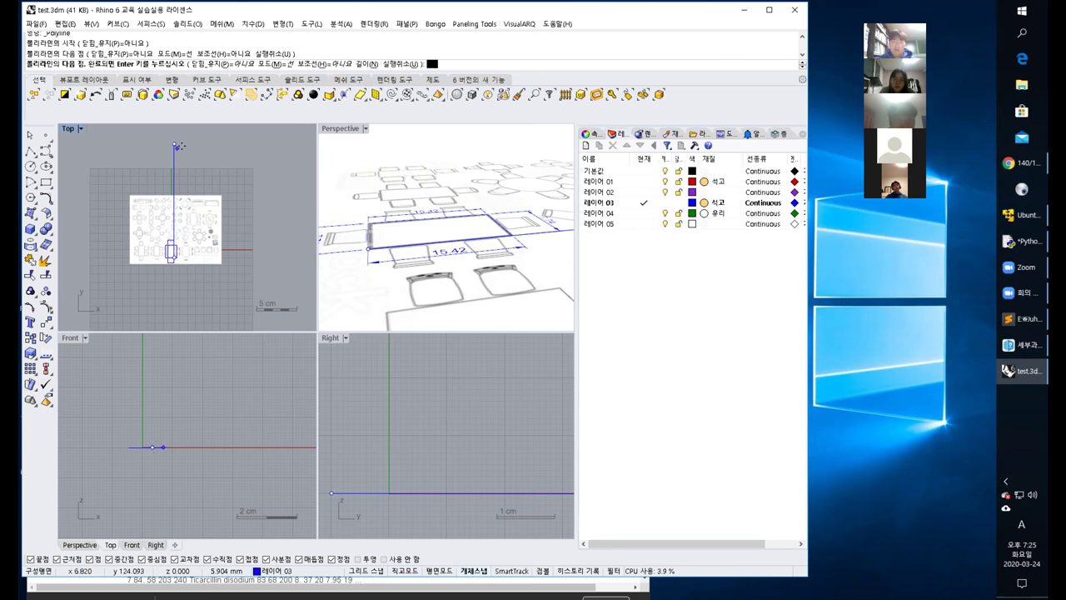
pyautogui.press('Return')
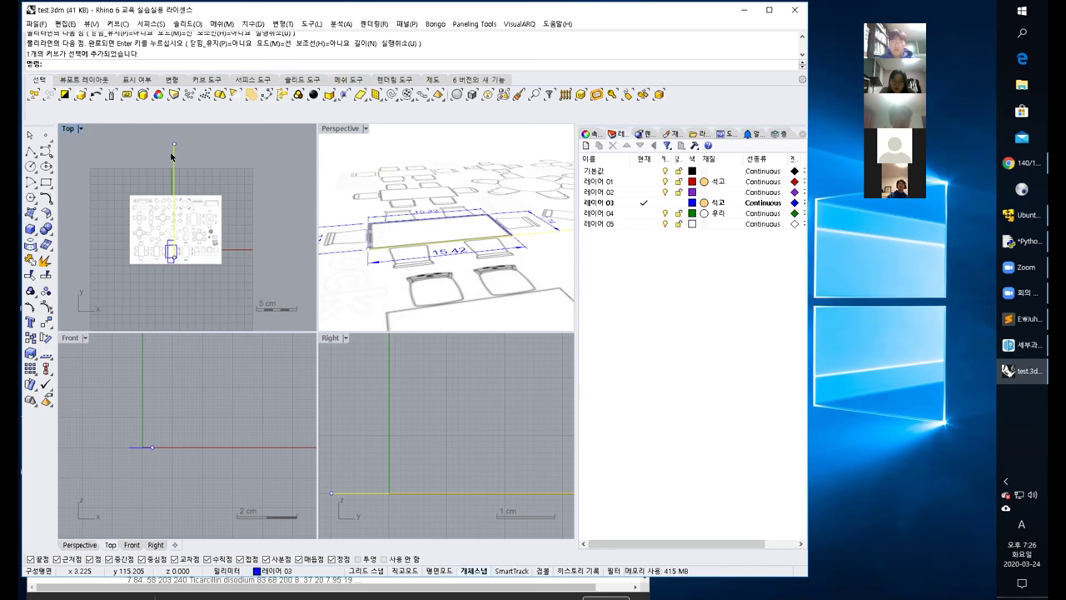
# Scale the drawing and its dimensions by reference so the table's long side matches the 140 line.
pyautogui.click(105, 182)
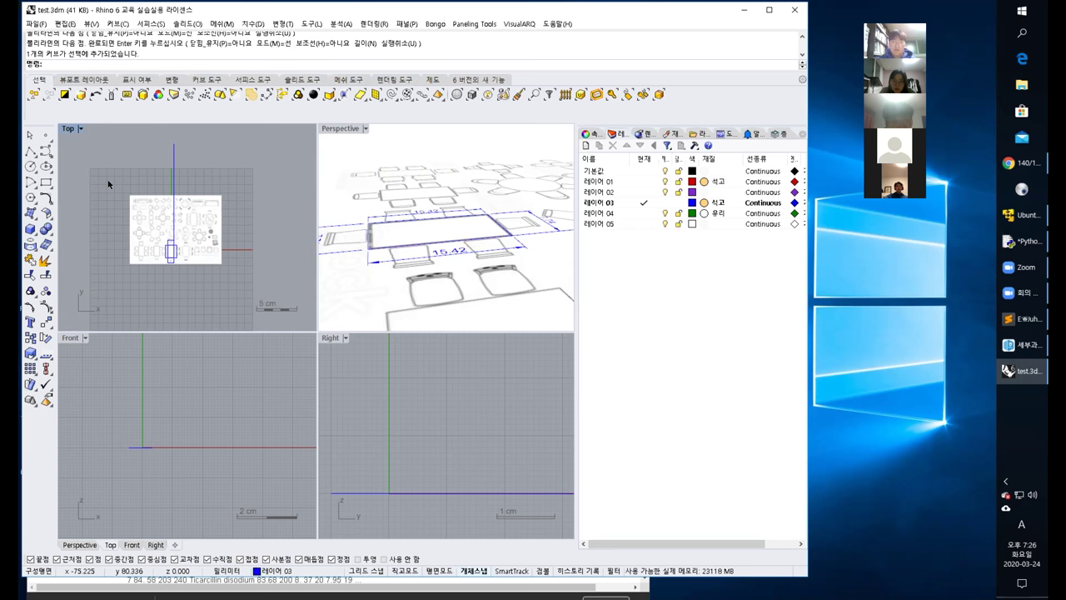
pyautogui.moveTo(106, 182); pyautogui.dragTo(243, 289)
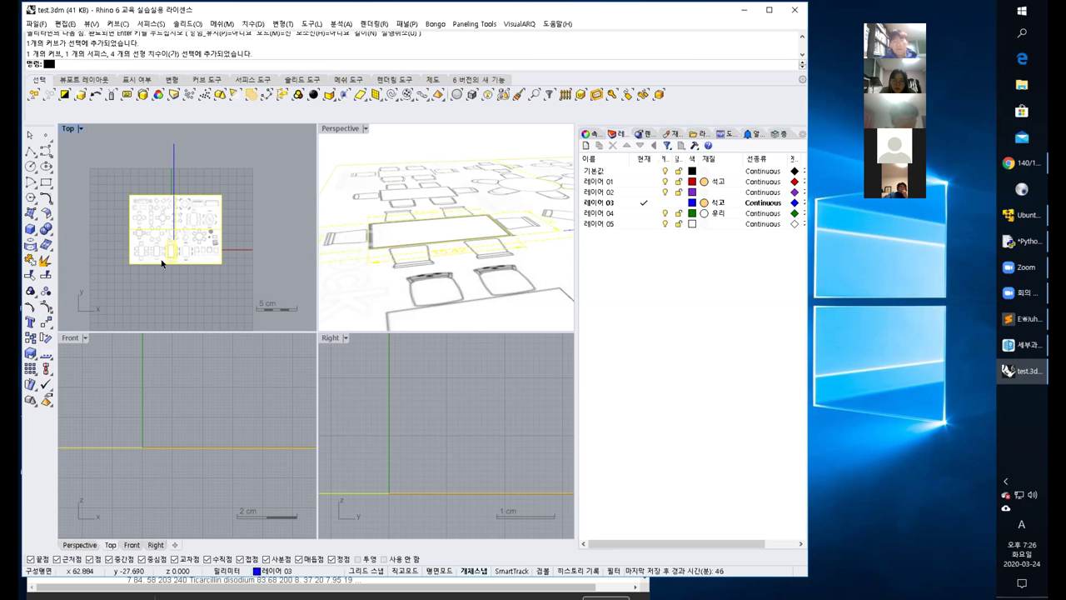
pyautogui.press('Return')
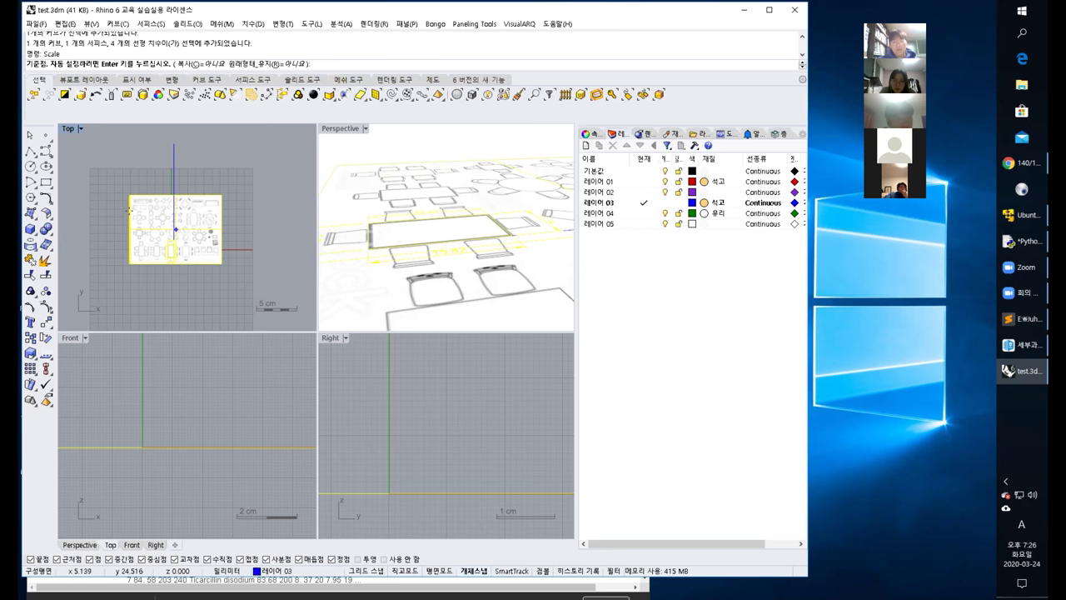
pyautogui.scroll(3, 167, 246)
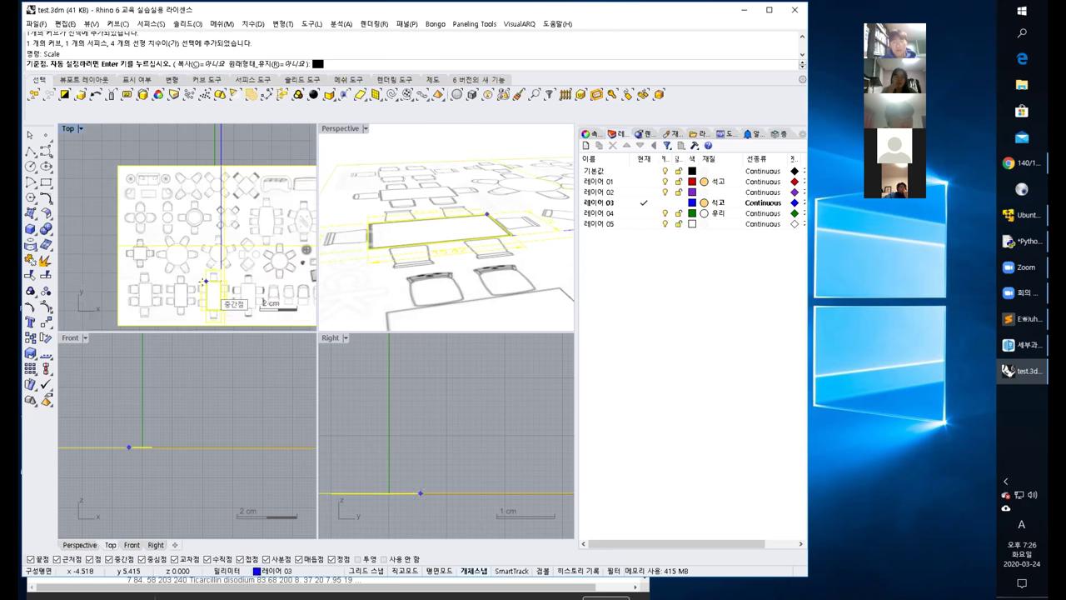
pyautogui.scroll(3, 221, 298)
pyautogui.scroll(5, 239, 300)
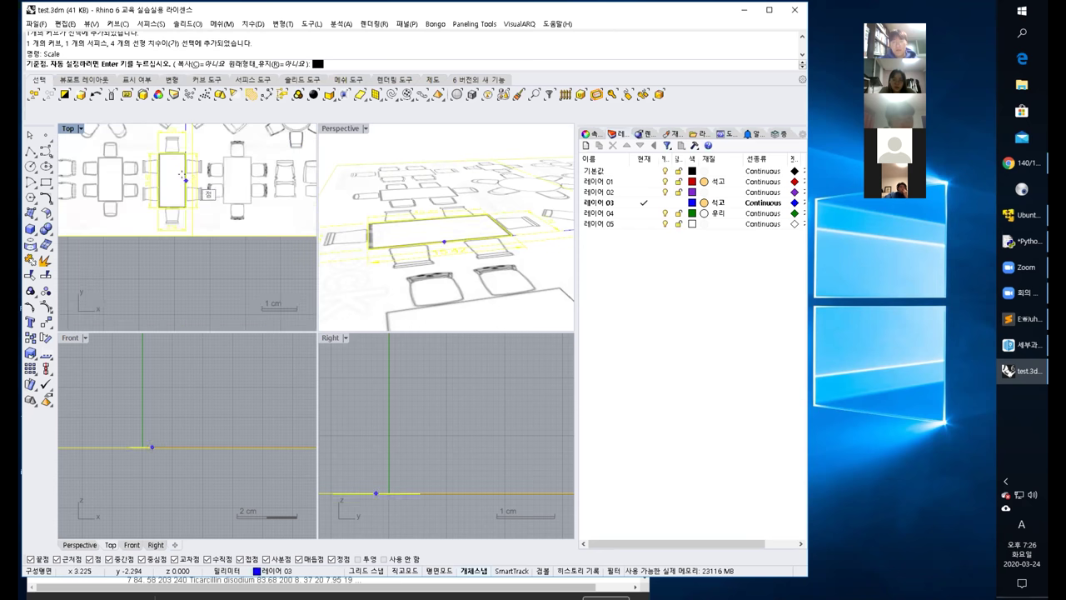
pyautogui.click(185, 216)
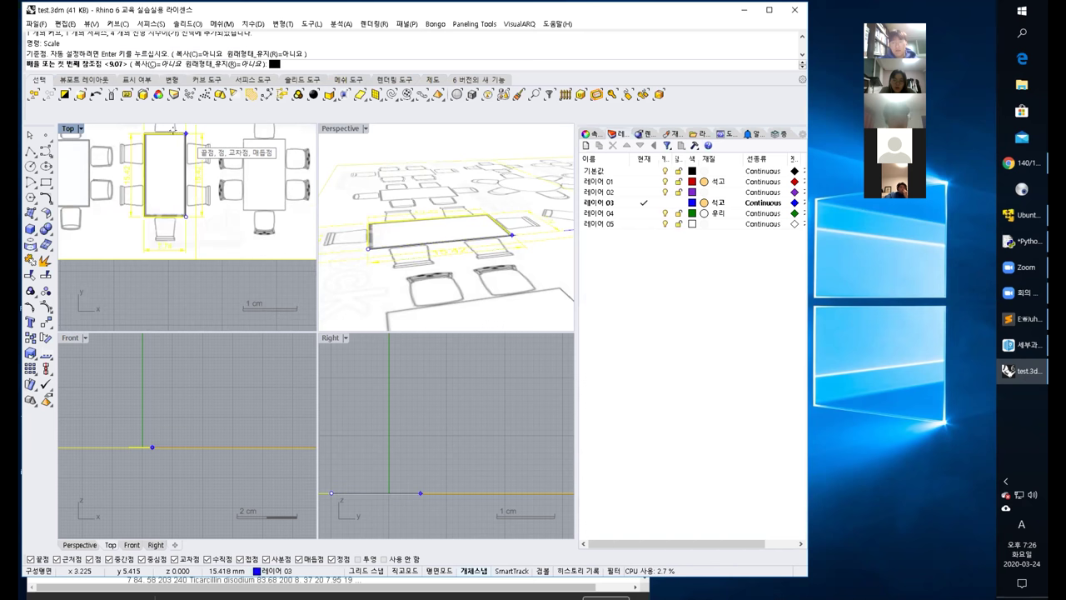
pyautogui.click(181, 131)
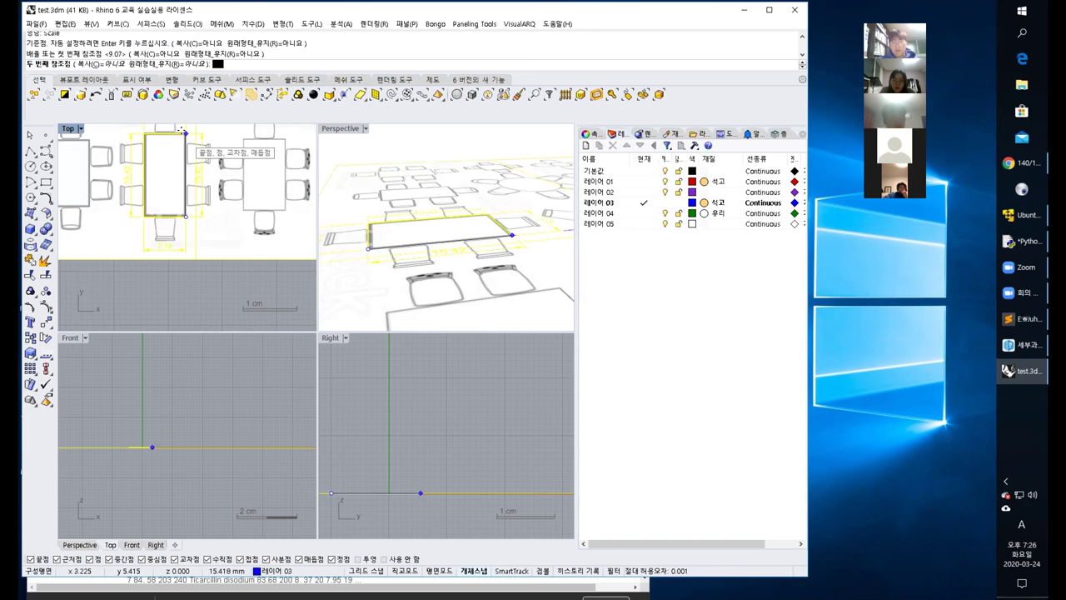
pyautogui.scroll(-3, 190, 192)
pyautogui.scroll(-5, 194, 202)
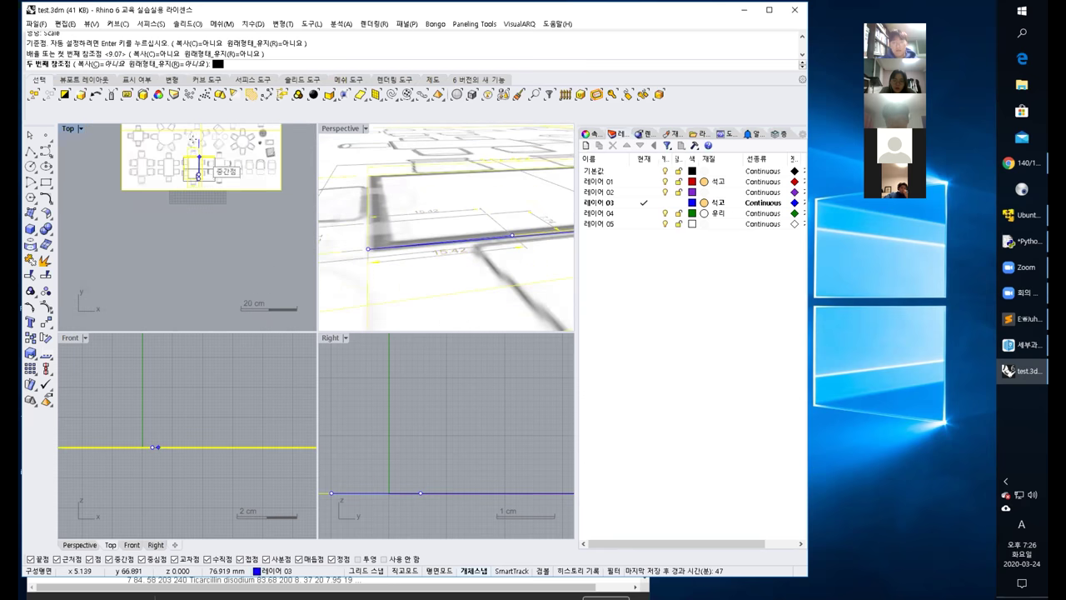
pyautogui.scroll(-2, 196, 187)
pyautogui.click(198, 176)
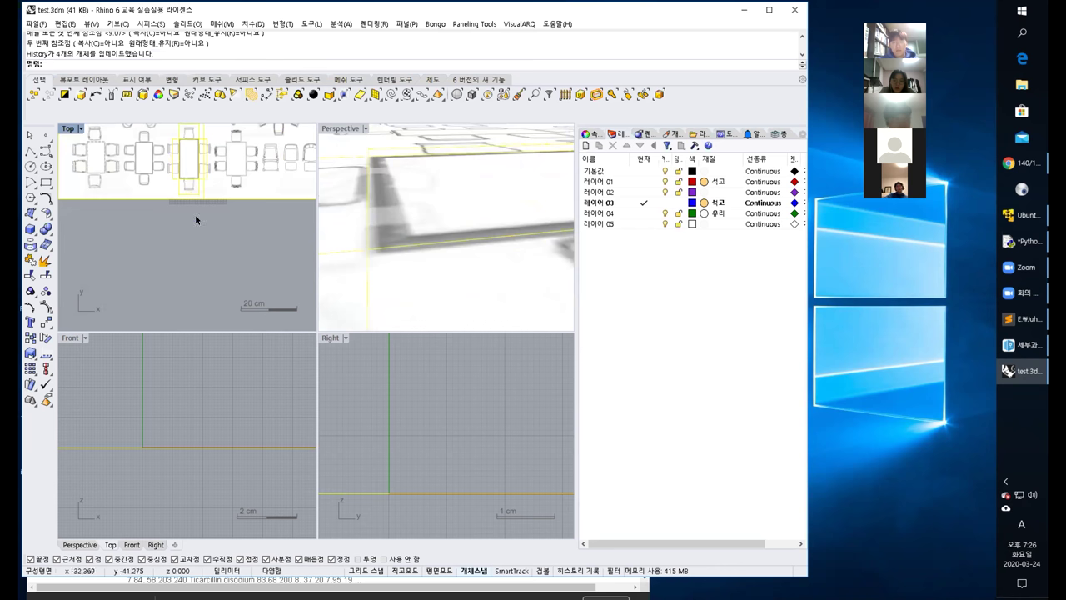
pyautogui.scroll(3, 192, 233)
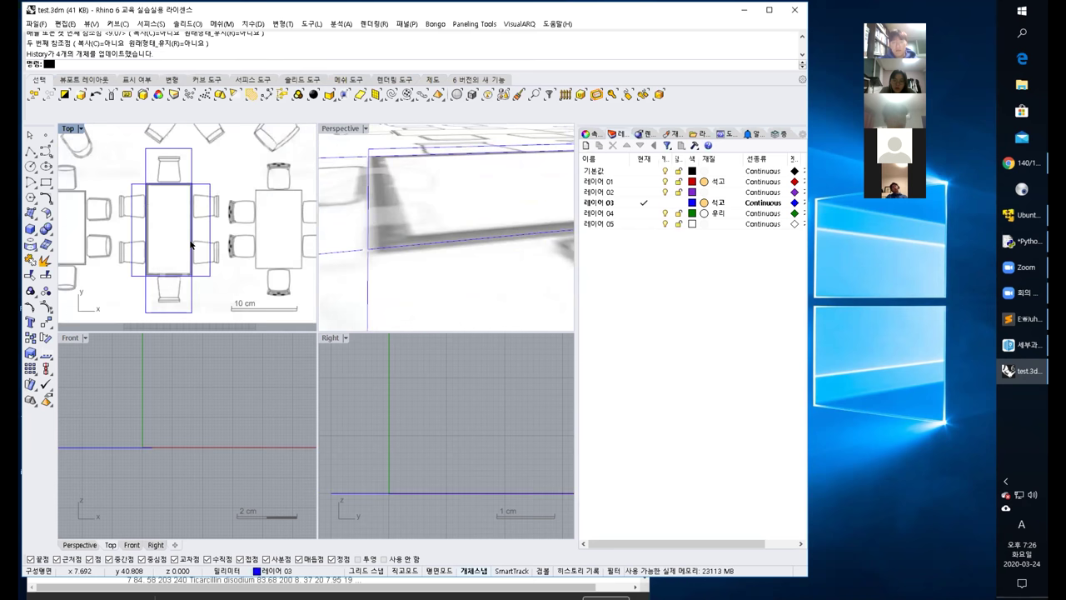
# Select the reference image surface from the overlapping objects and pan the Top view left.
pyautogui.click(190, 244)
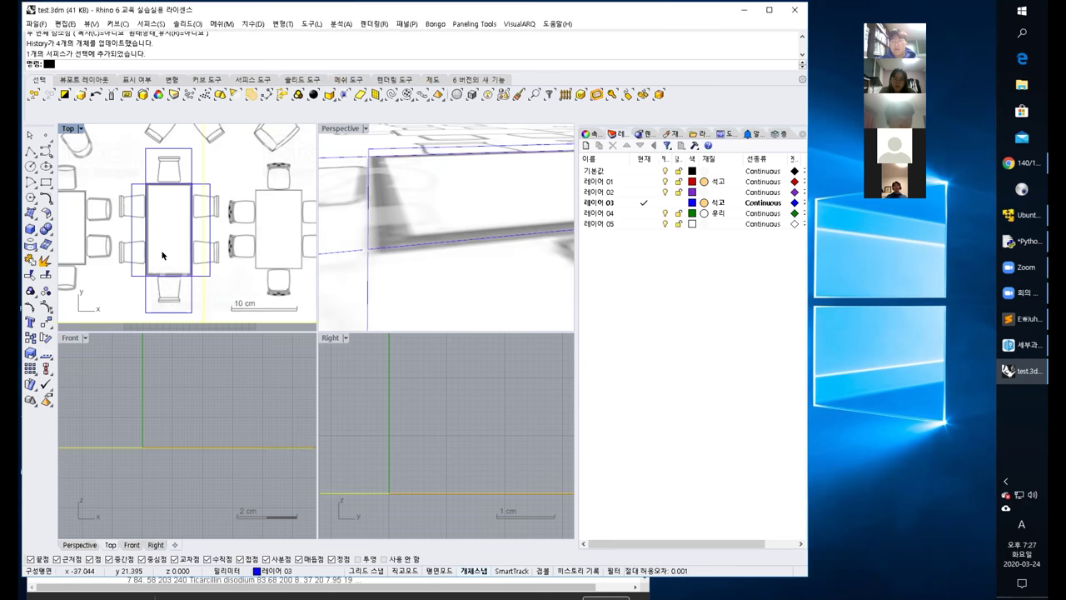
pyautogui.click(165, 255)
pyautogui.scroll(-15, 165, 250)
pyautogui.moveTo(164, 238); pyautogui.dragTo(136, 237, button='right')
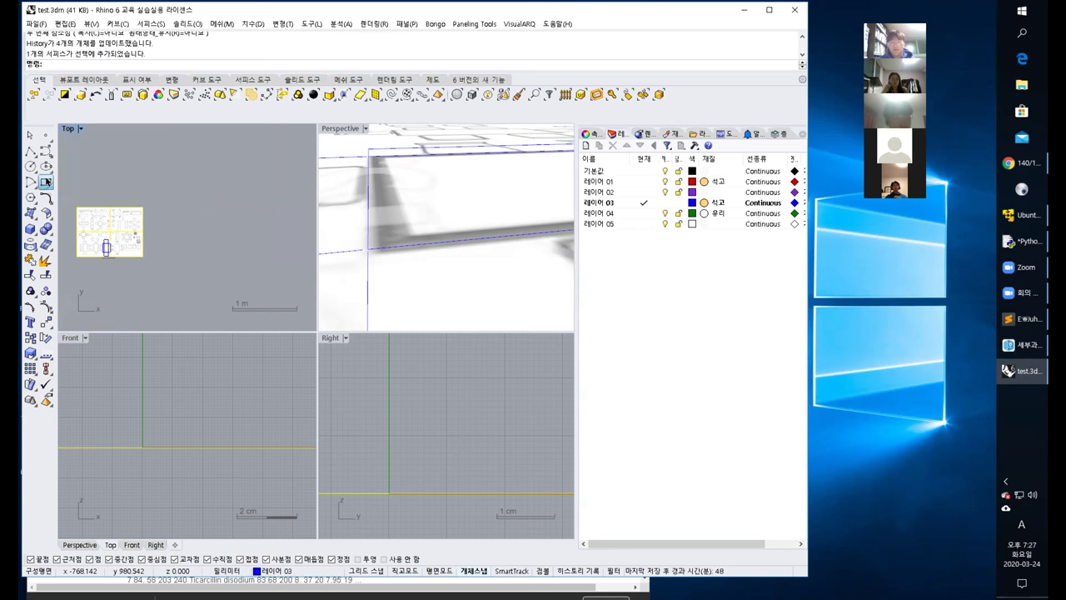
# Draw a 75 by 140 rectangle beside the drawing and drag it into place.
pyautogui.click(47, 181)
pyautogui.click(171, 262)
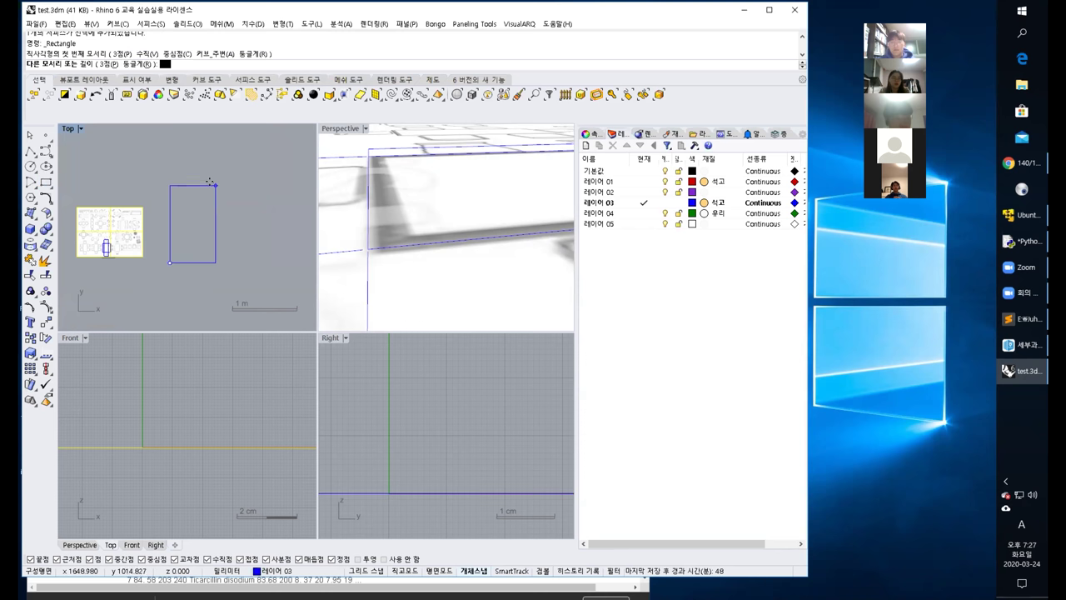
pyautogui.write('75')
pyautogui.press('Return')
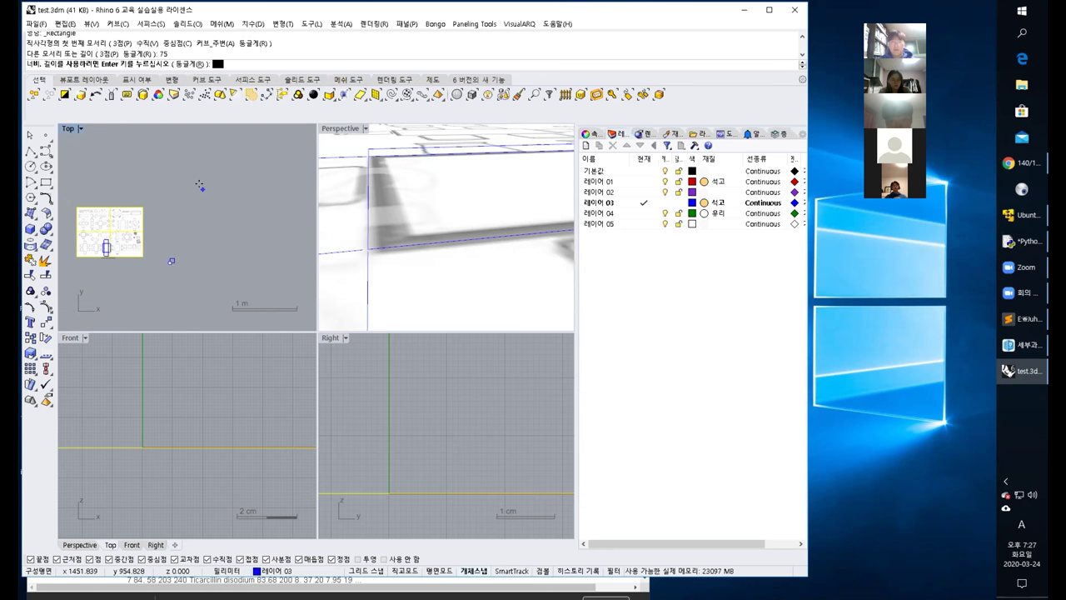
pyautogui.write('140')
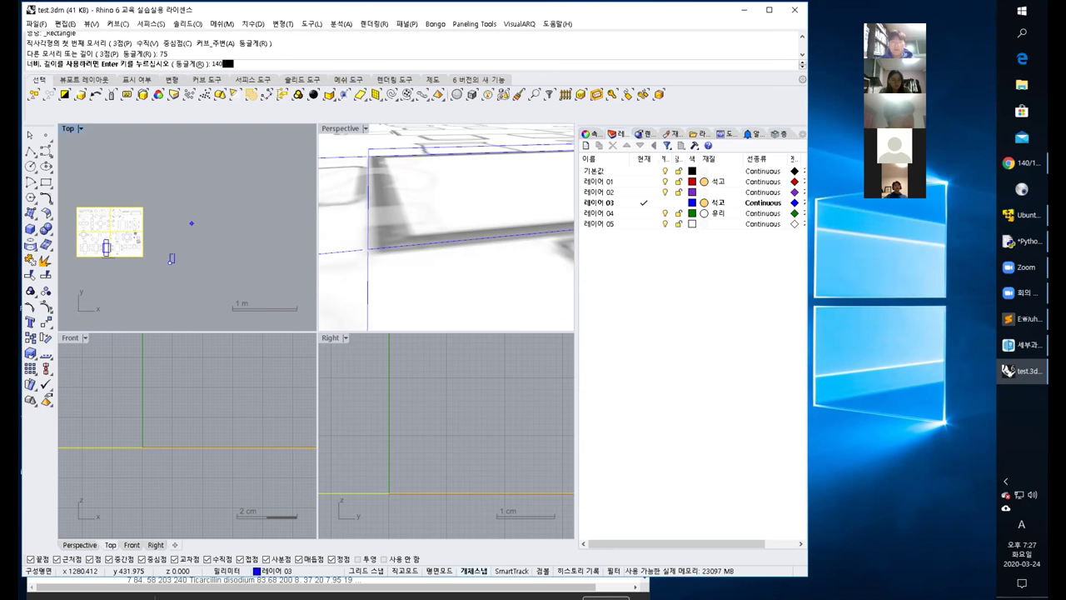
pyautogui.press('Return')
pyautogui.scroll(5, 172, 257)
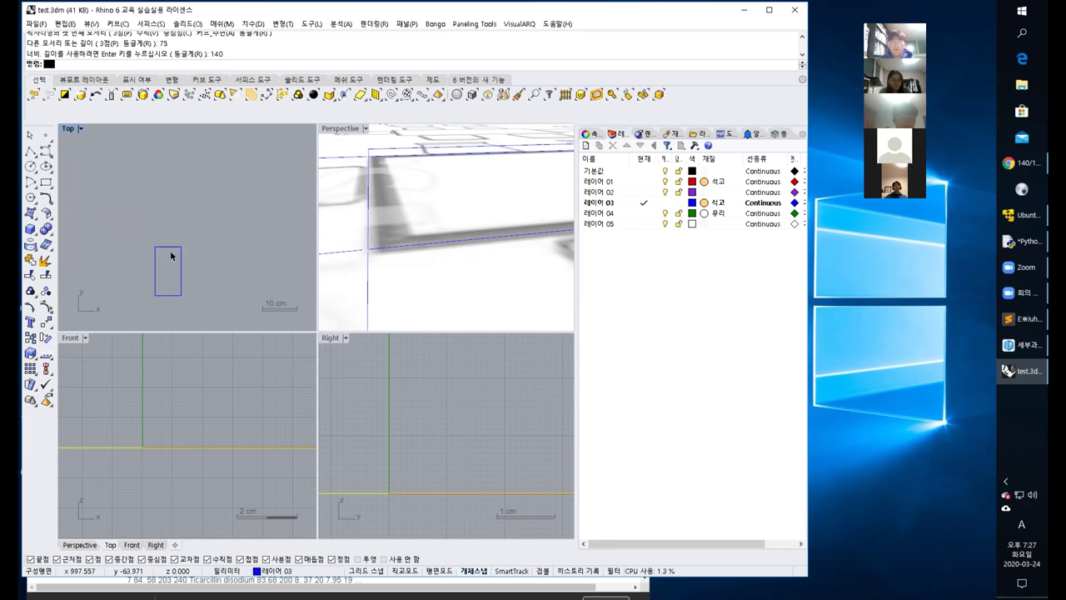
pyautogui.click(179, 294)
pyautogui.moveTo(179, 295); pyautogui.dragTo(190, 238)
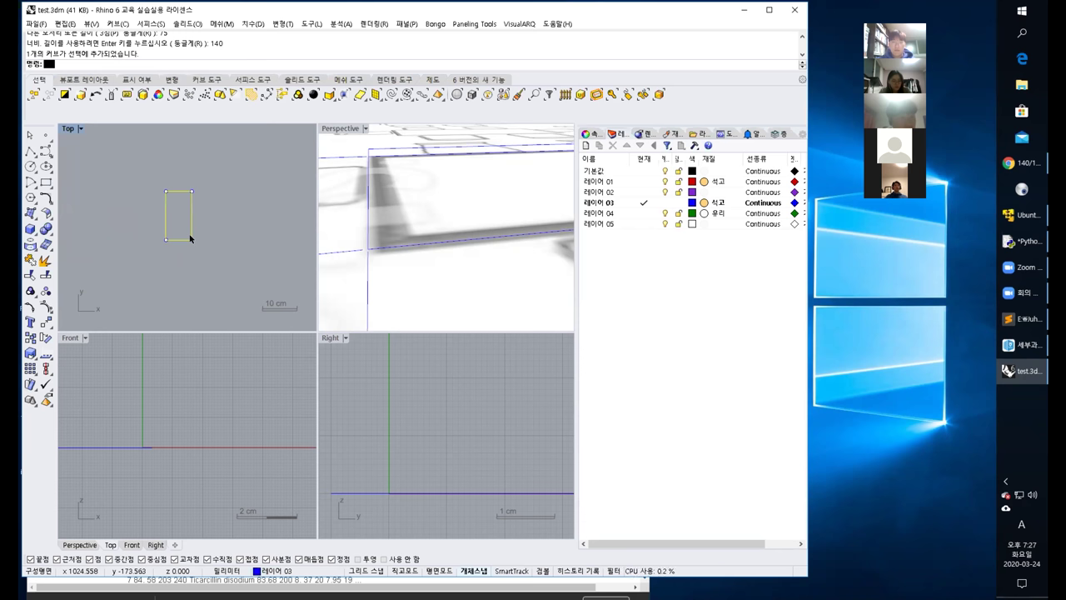
pyautogui.scroll(-4, 200, 234)
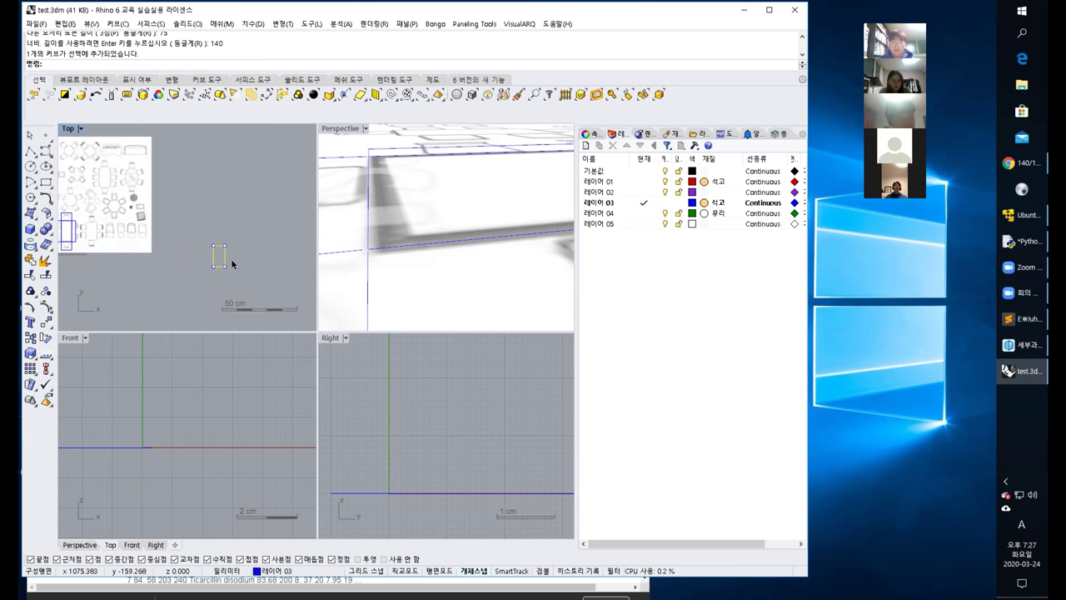
pyautogui.press('Escape')
pyautogui.click(224, 260)
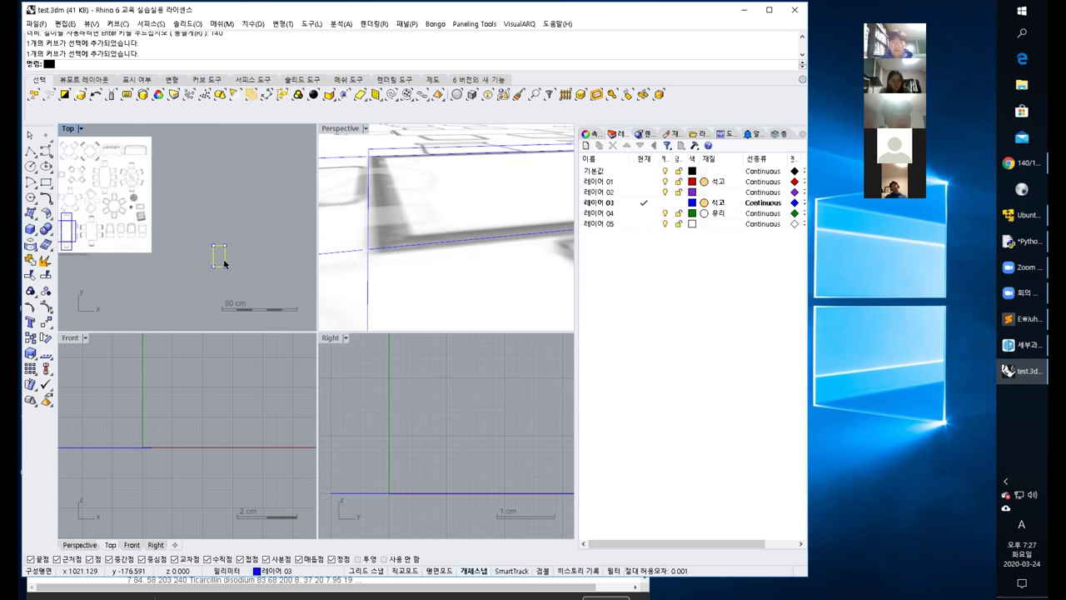
pyautogui.moveTo(224, 259); pyautogui.dragTo(183, 233)
pyautogui.press('Escape')
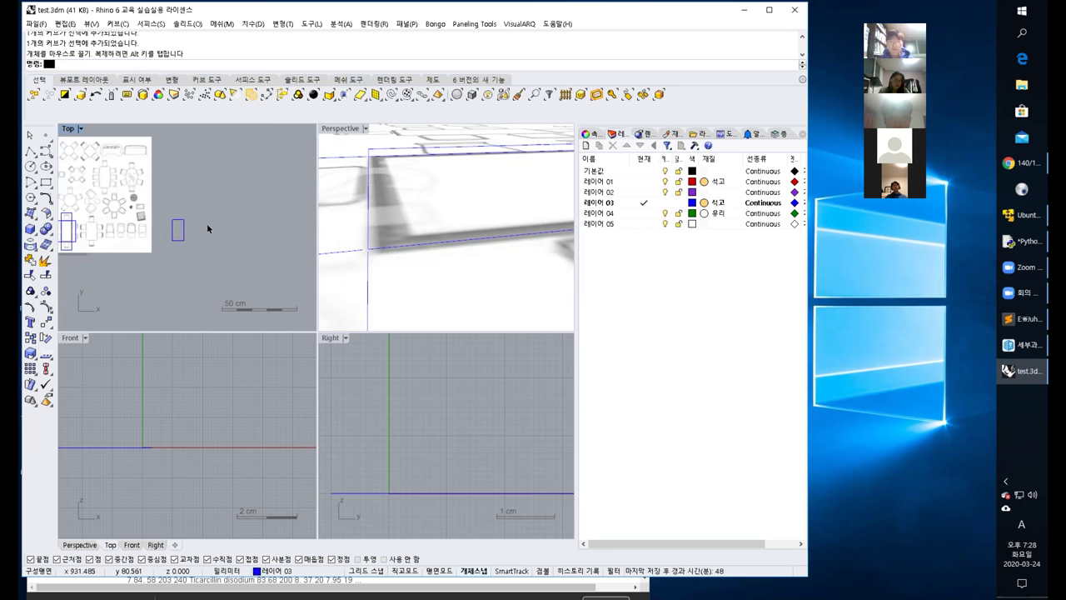
pyautogui.scroll(-5, 208, 228)
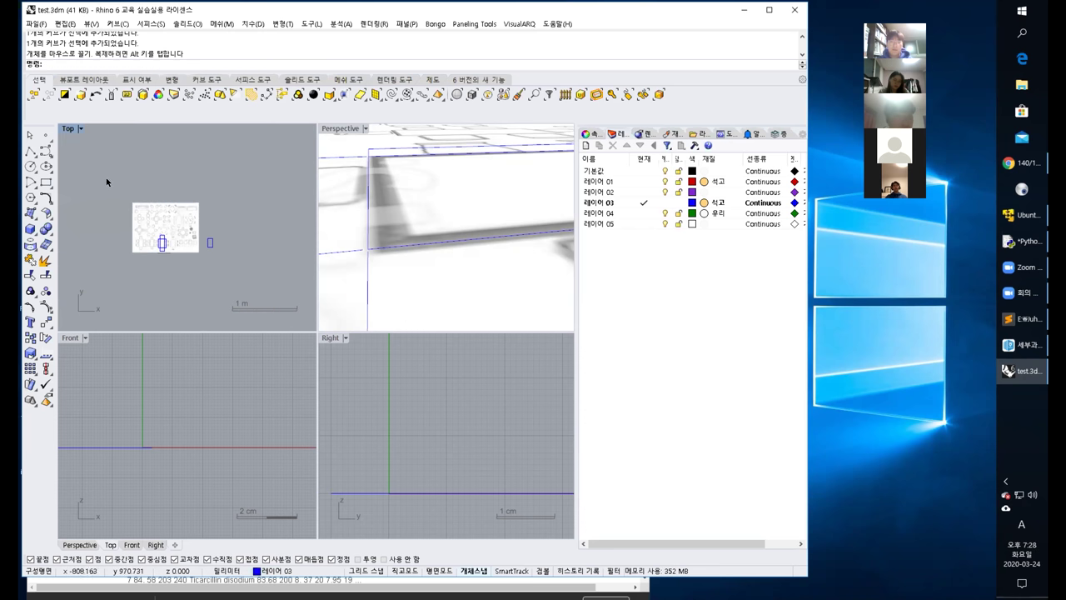
# Select all objects with Ctrl+A and delete them, leaving an empty model.
pyautogui.hotkey('ctrl', 'a')
pyautogui.press('Delete')
pyautogui.scroll(5, 249, 269)
pyautogui.moveTo(115, 254); pyautogui.dragTo(261, 288, button='right')
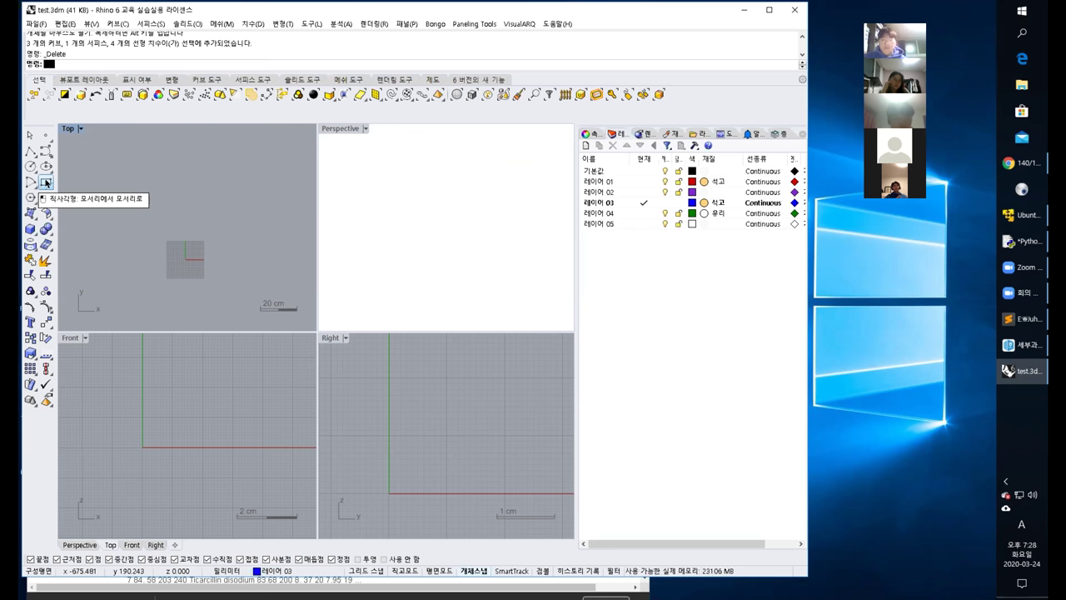
# Draw a 75 by 140 rectangle starting at the origin as the new tabletop outline.
pyautogui.click(46, 183)
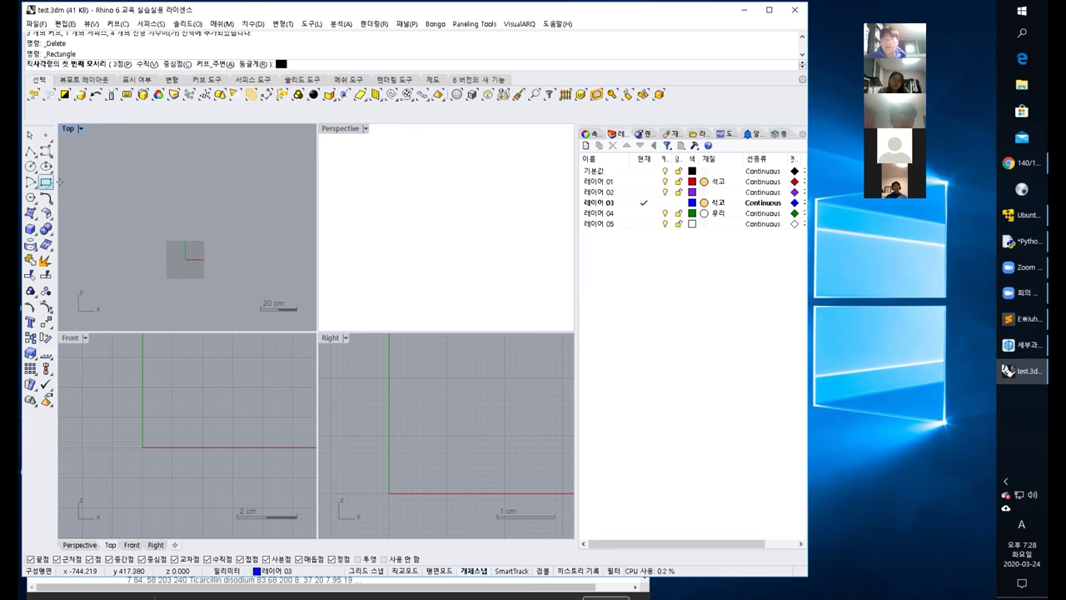
pyautogui.scroll(1, 199, 258)
pyautogui.click(199, 258)
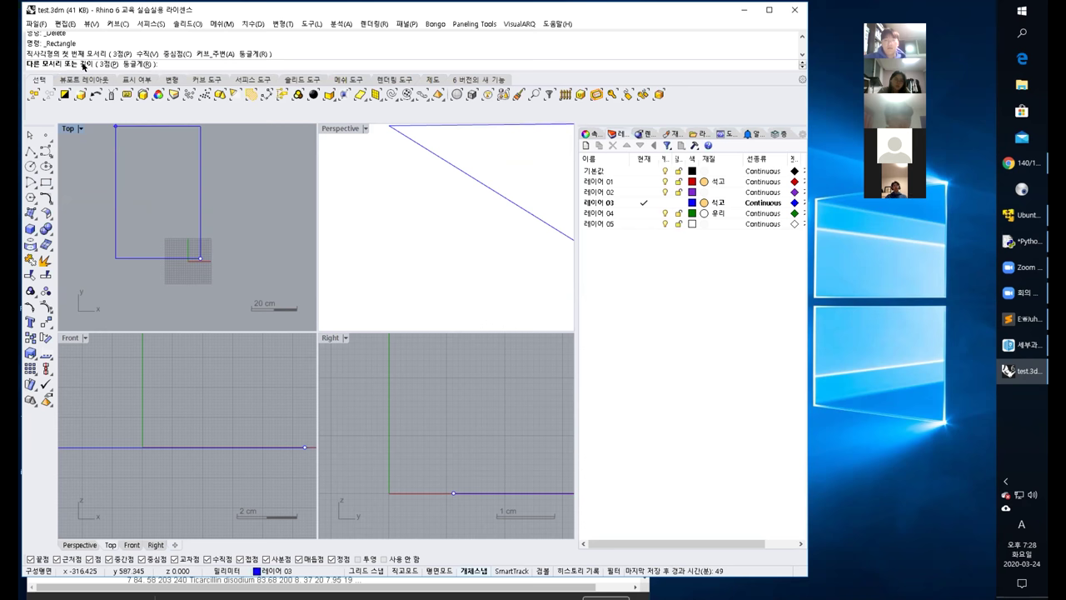
pyautogui.write('75')
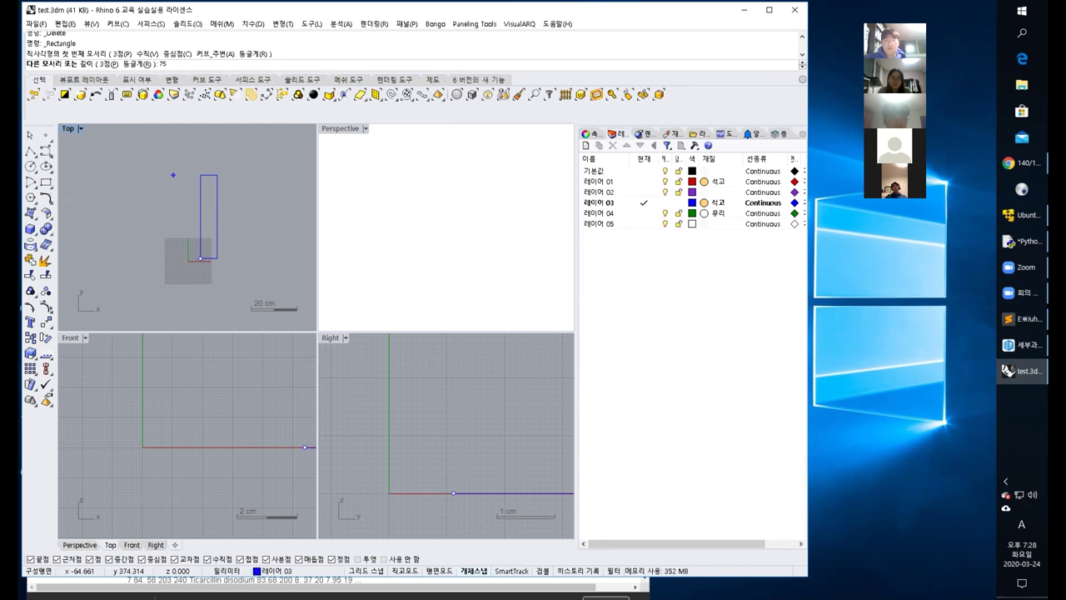
pyautogui.press('Return')
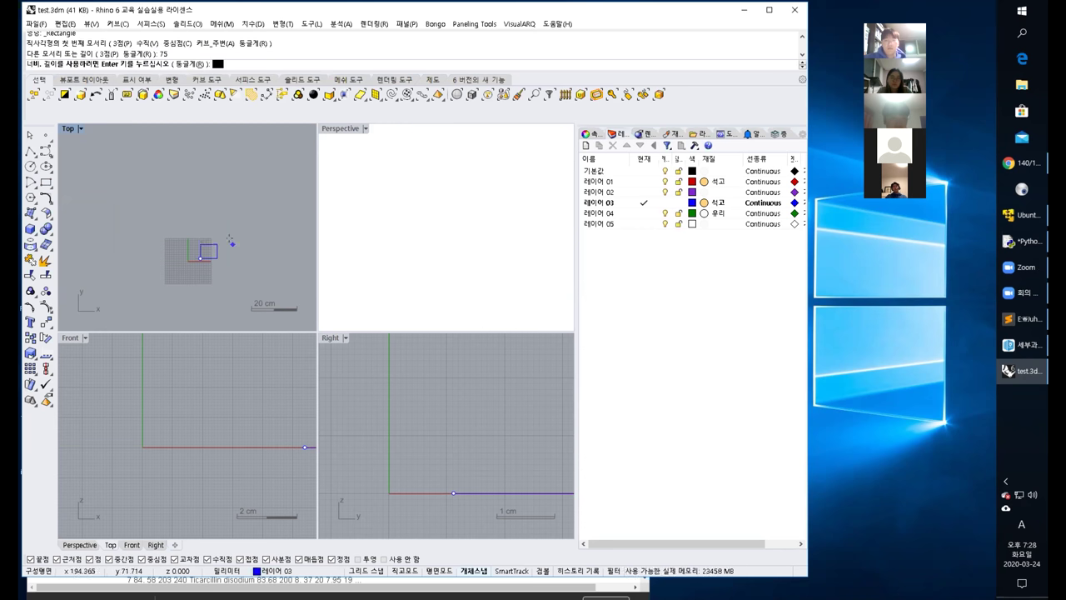
pyautogui.write('14')
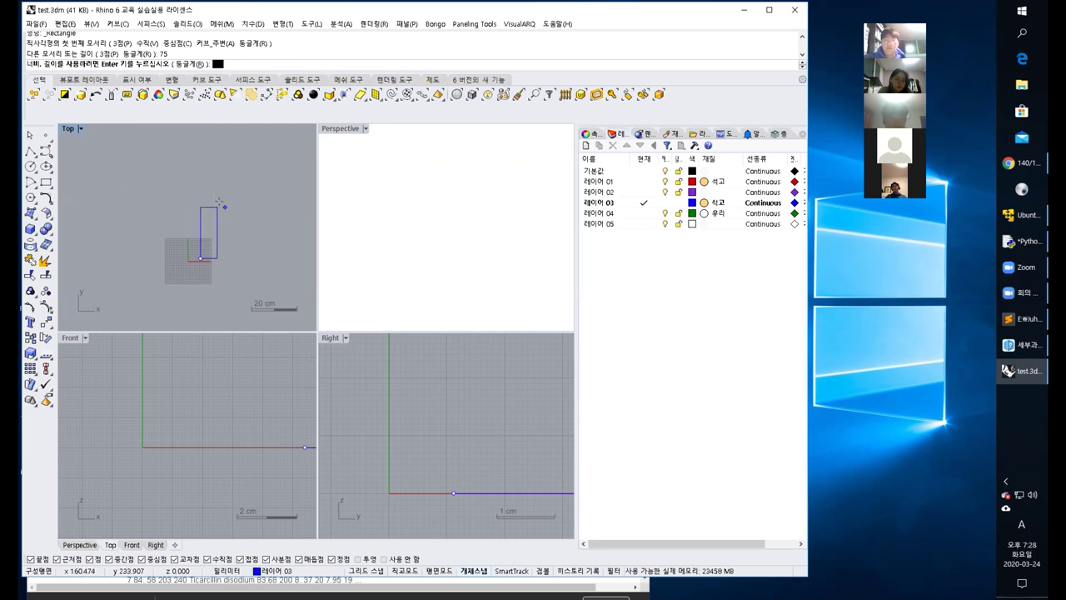
pyautogui.write('0')
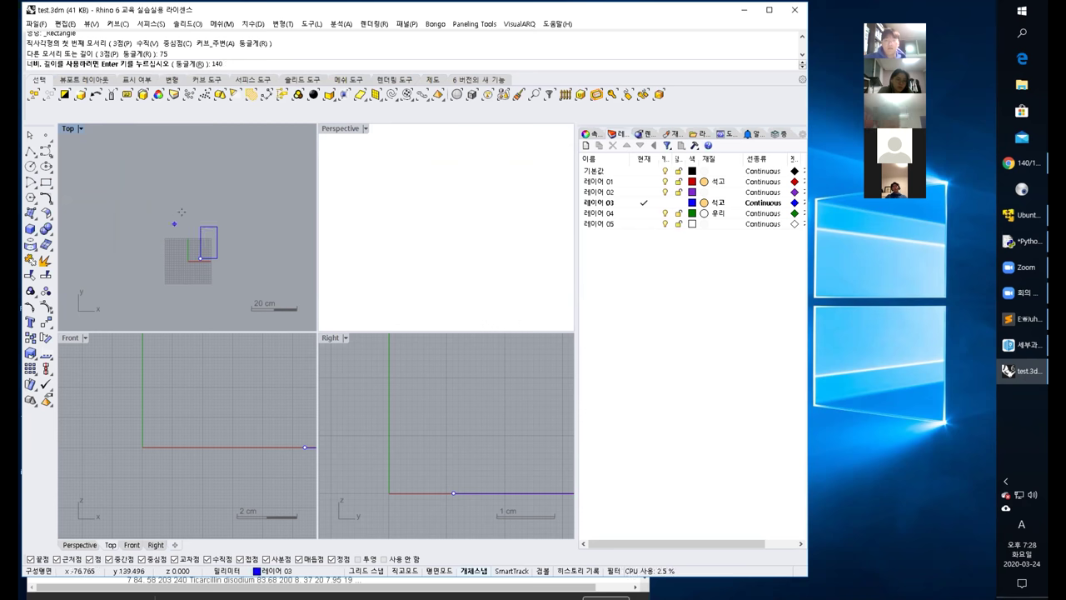
pyautogui.press('Return')
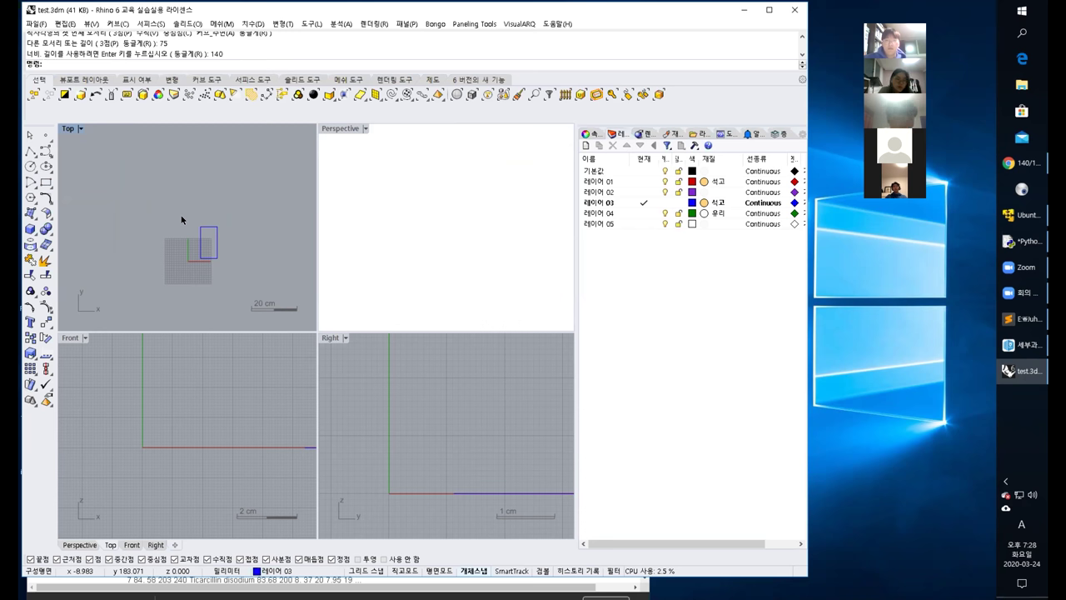
pyautogui.scroll(3, 208, 208)
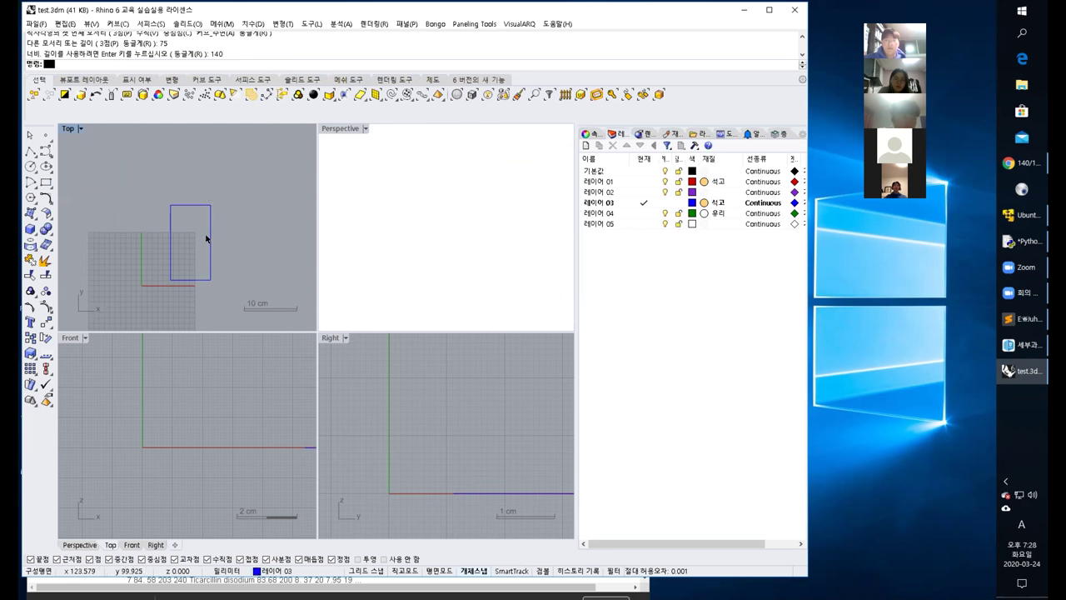
# Select the 75 by 140 tabletop rectangle.
pyautogui.click(210, 243)
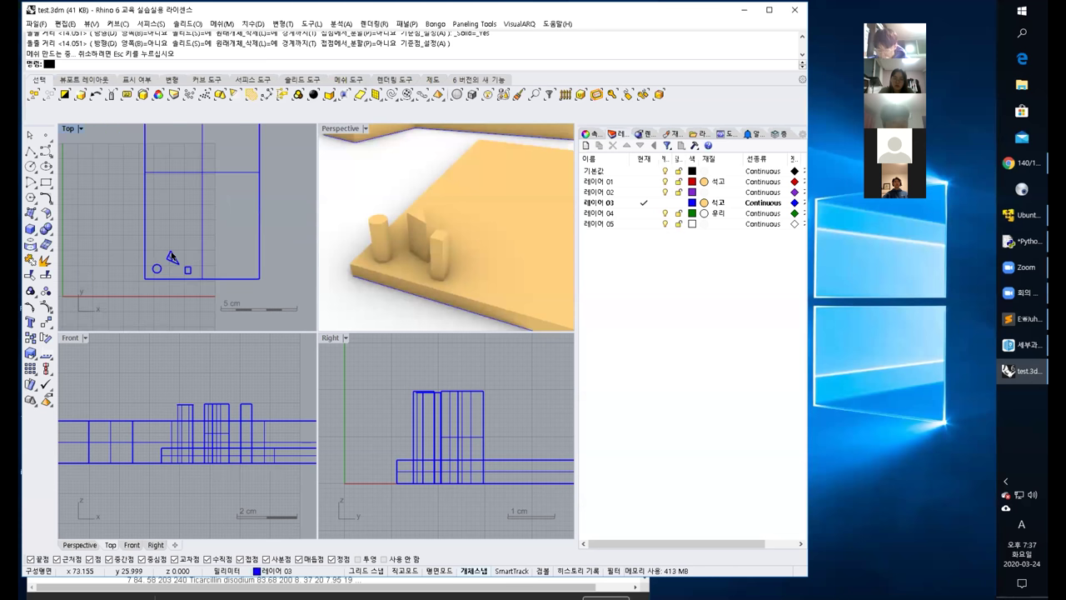
# Delete the leftover curve from among the overlapping objects.
pyautogui.click(171, 257)
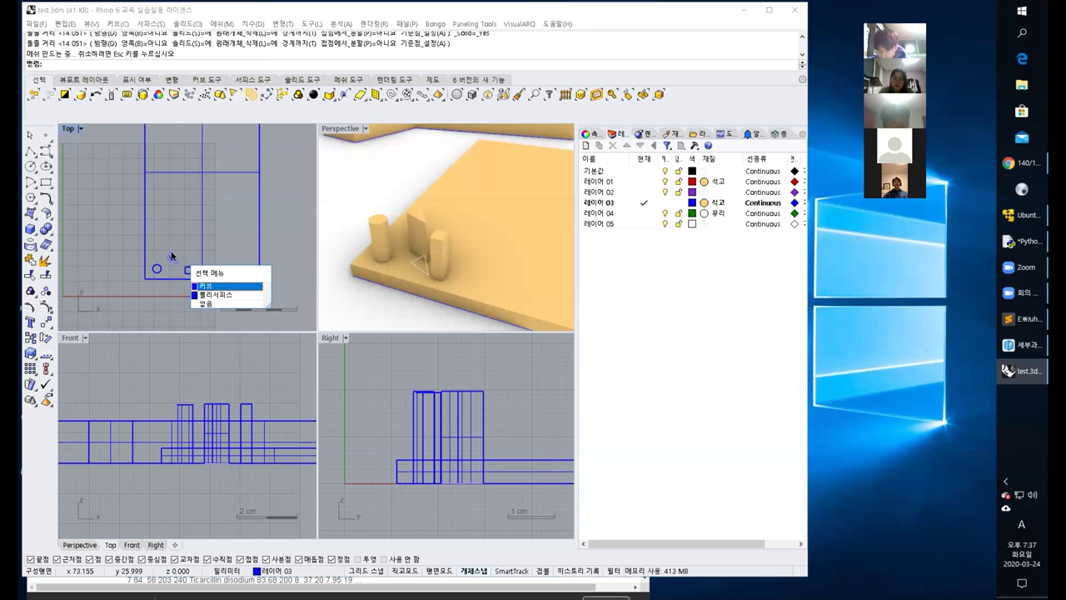
pyautogui.click(205, 286)
pyautogui.press('Delete')
# Delete the two extra posts, leaving one cylindrical leg on the slab.
pyautogui.moveTo(131, 228); pyautogui.dragTo(205, 271)
pyautogui.press('Delete')
pyautogui.scroll(-2, 205, 270)
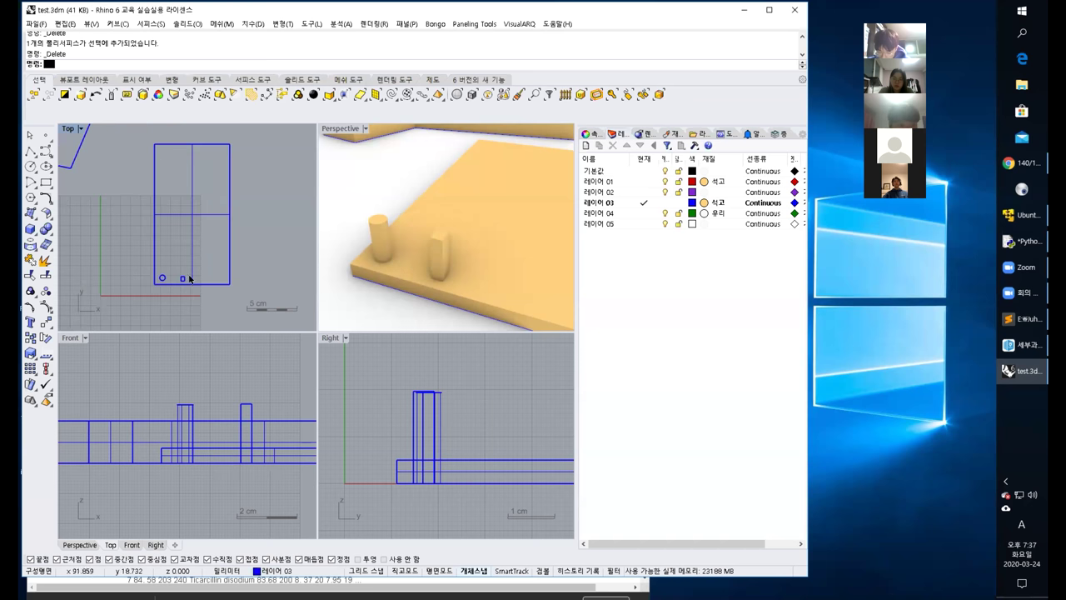
pyautogui.moveTo(173, 138); pyautogui.dragTo(199, 300)
pyautogui.press('Delete')
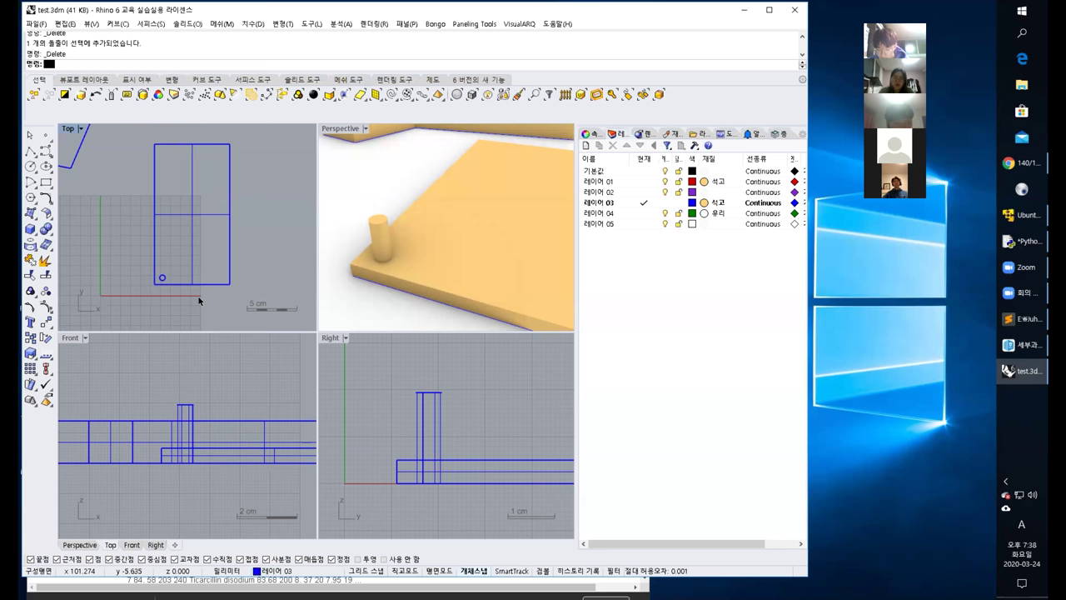
pyautogui.moveTo(198, 297); pyautogui.dragTo(175, 286, button='right')
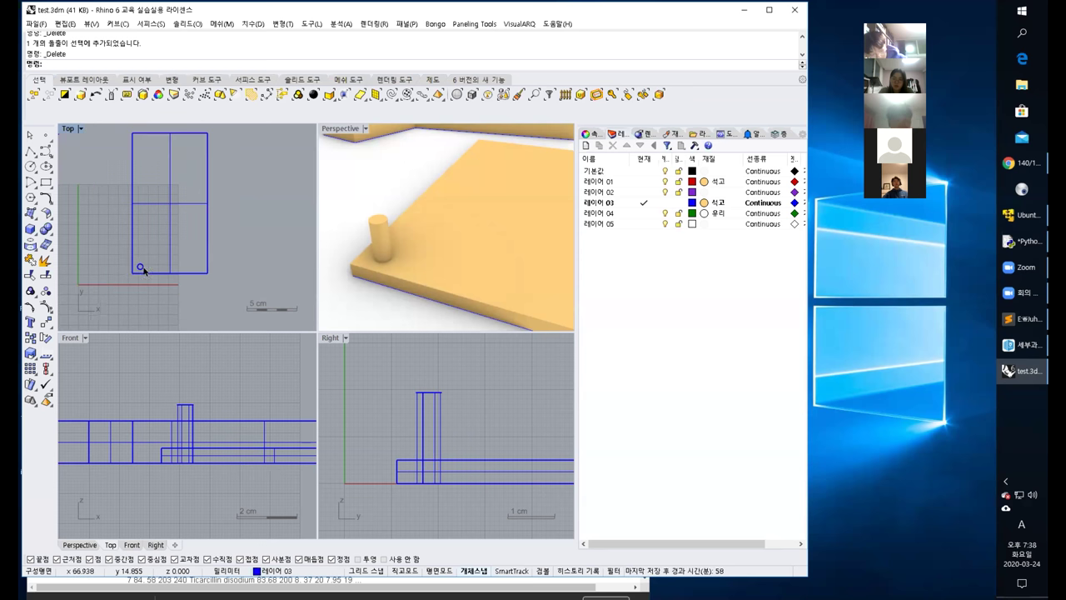
# Copy the cylindrical leg with Copy from its centre to the slab's other near corner.
pyautogui.write('Copy')
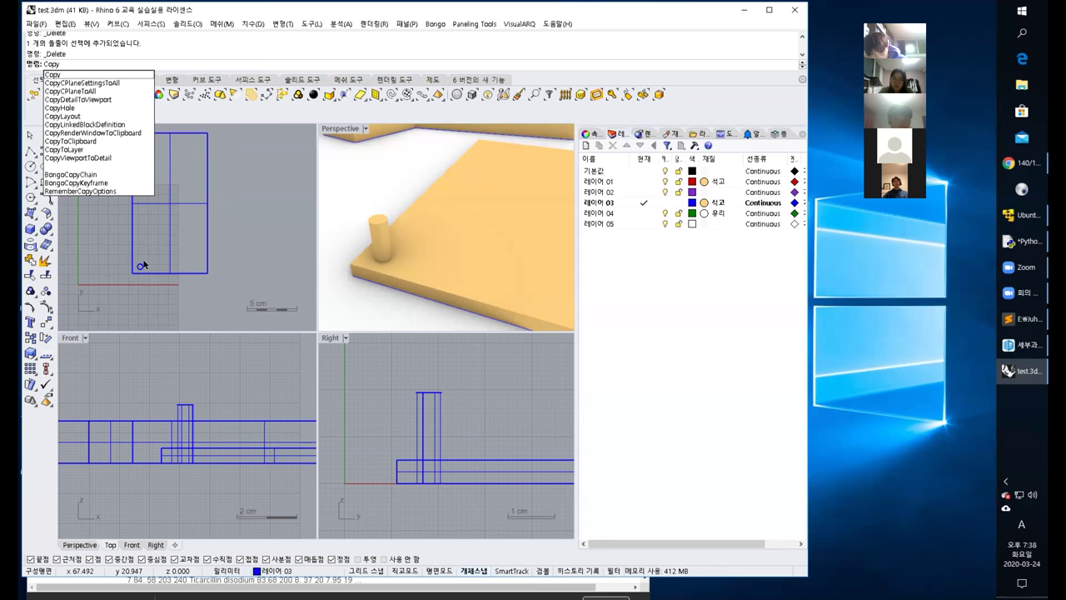
pyautogui.press('Return')
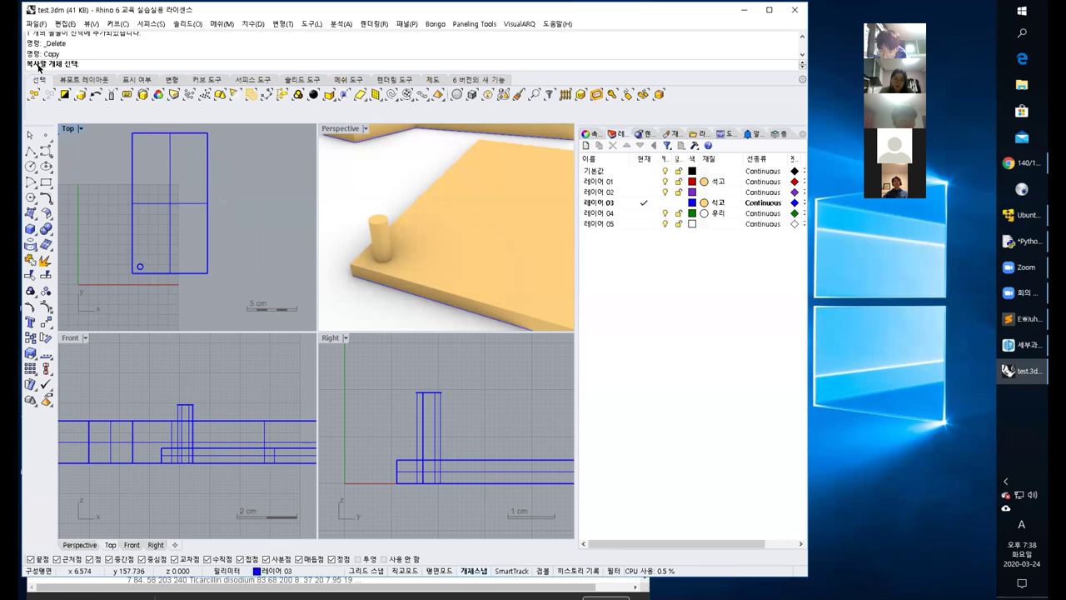
pyautogui.click(139, 266)
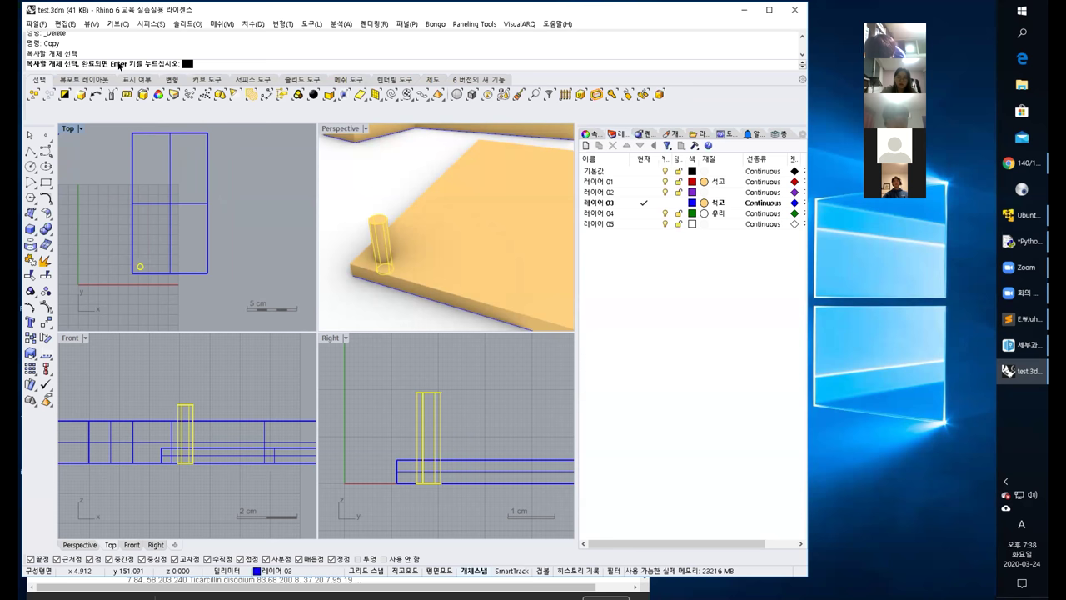
pyautogui.press('Return')
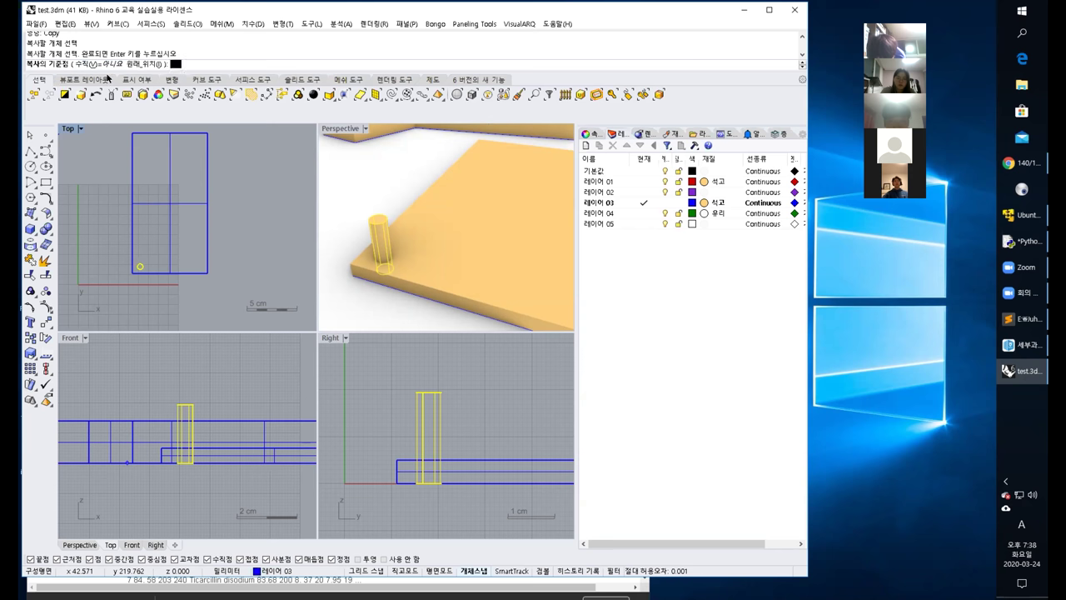
pyautogui.click(106, 247)
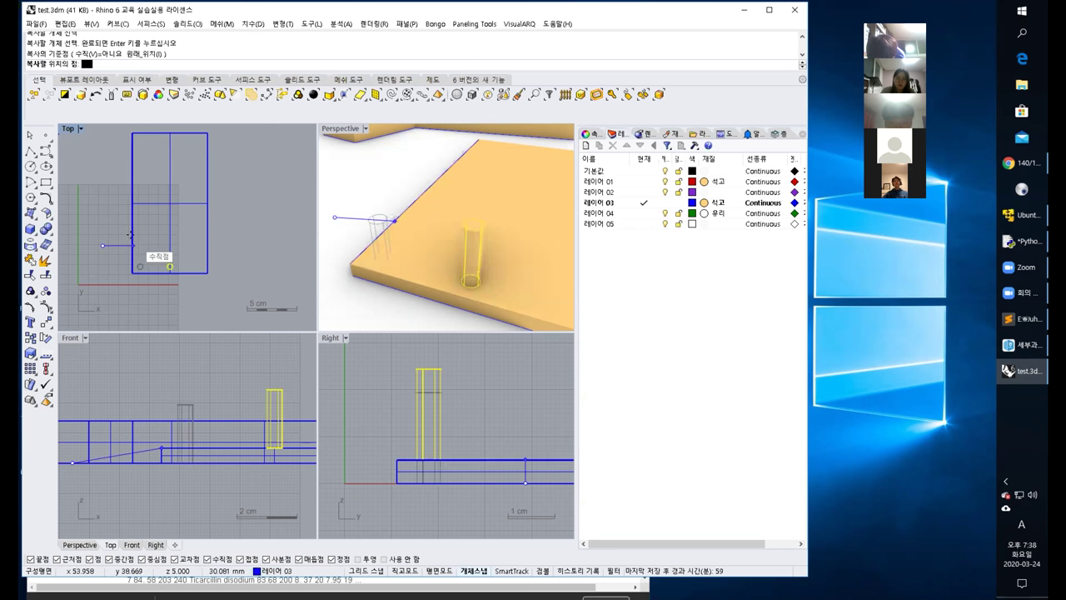
pyautogui.click(156, 239)
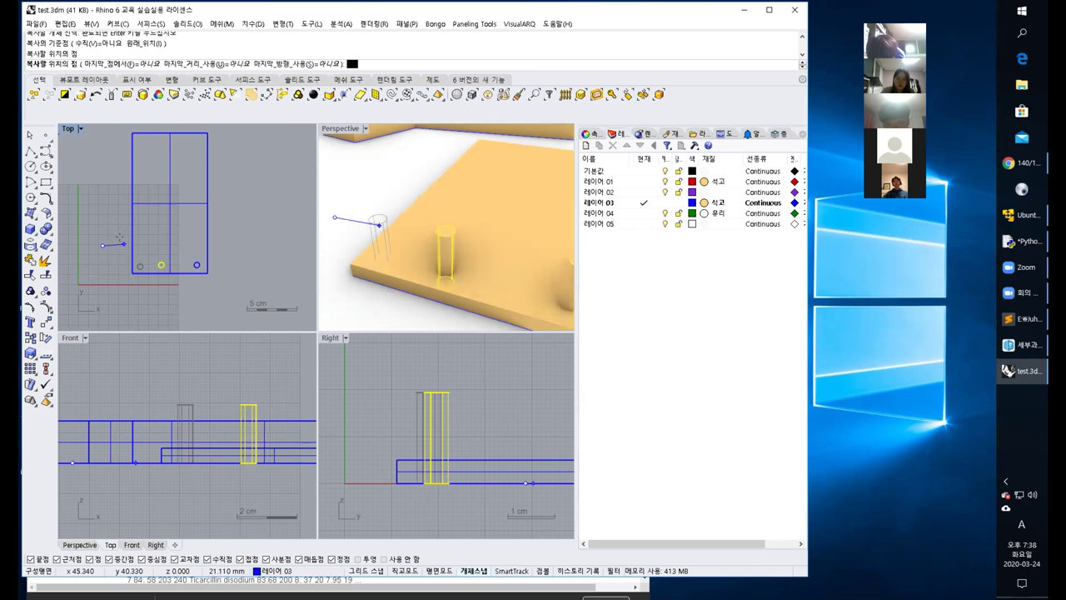
pyautogui.press('Return')
pyautogui.moveTo(154, 241); pyautogui.dragTo(139, 236, button='right')
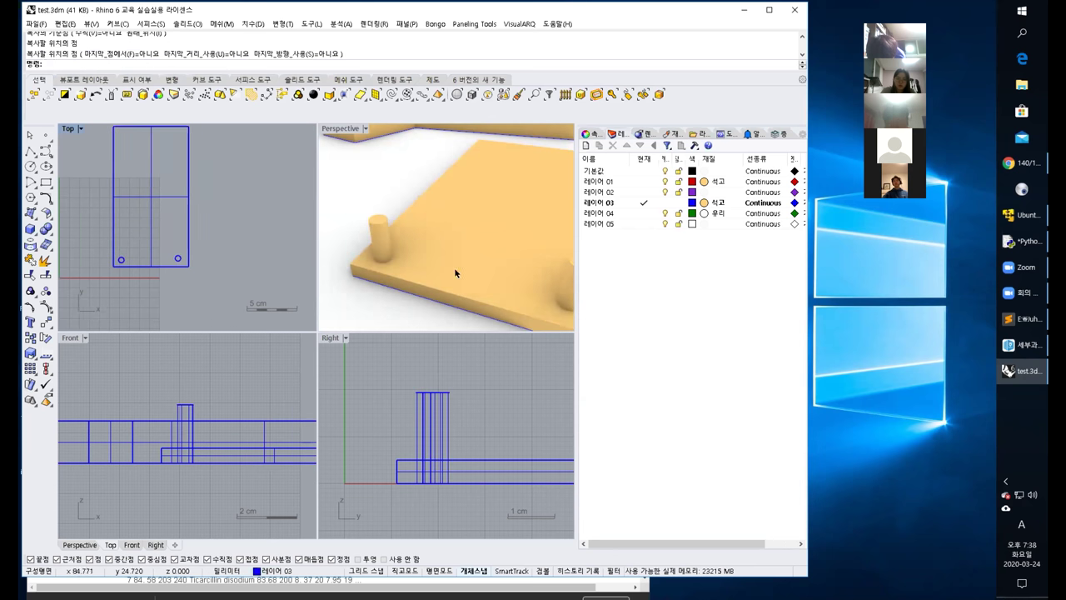
pyautogui.scroll(-10, 454, 267)
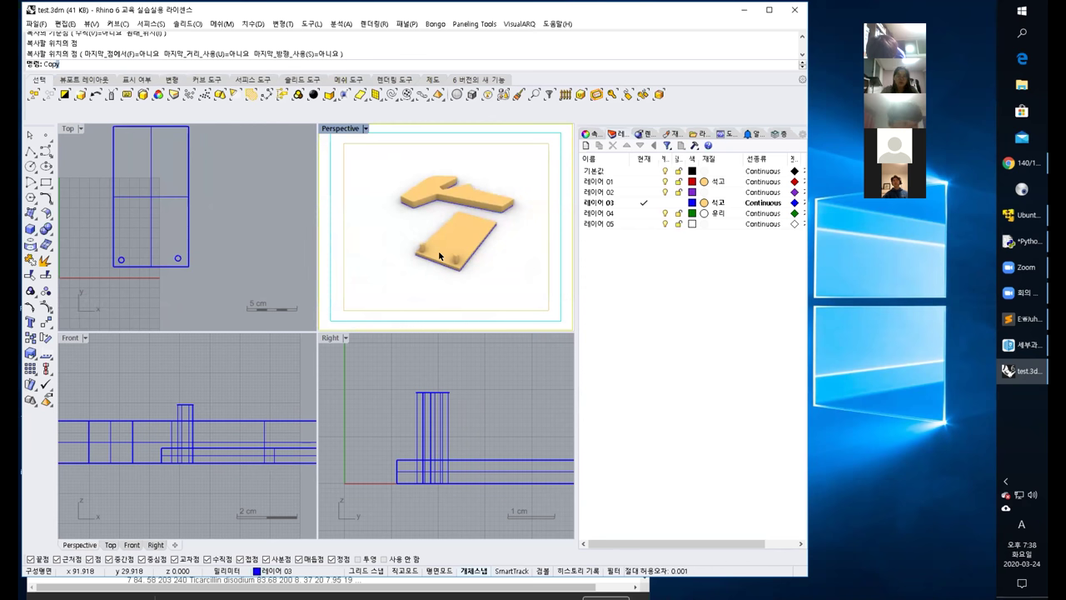
# Copy the slab together with both cylindrical legs to a spot off to the right.
pyautogui.write('Copy')
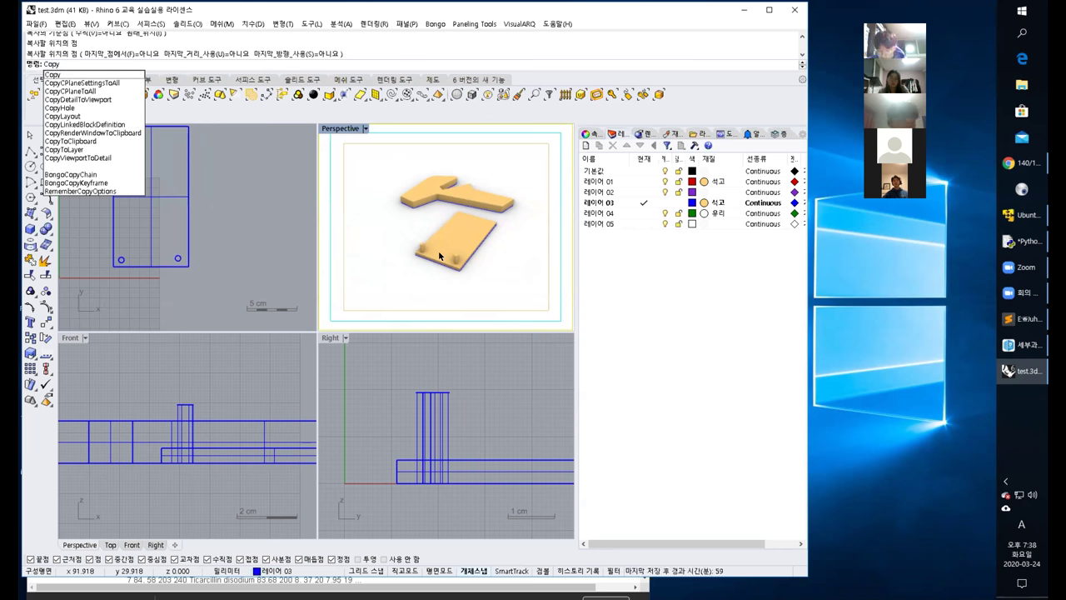
pyautogui.press('Return')
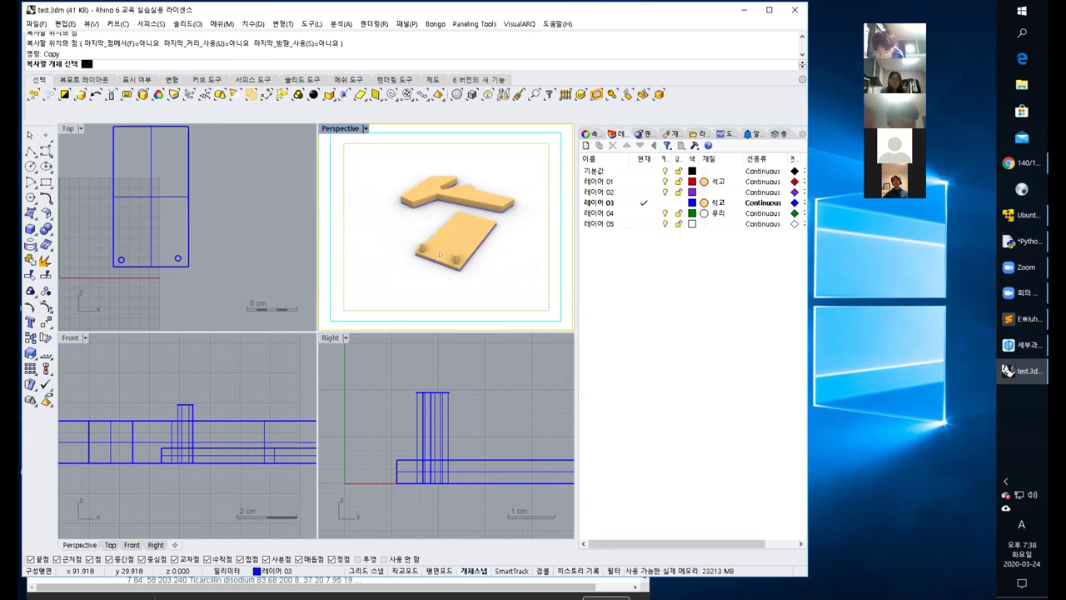
pyautogui.click(178, 259)
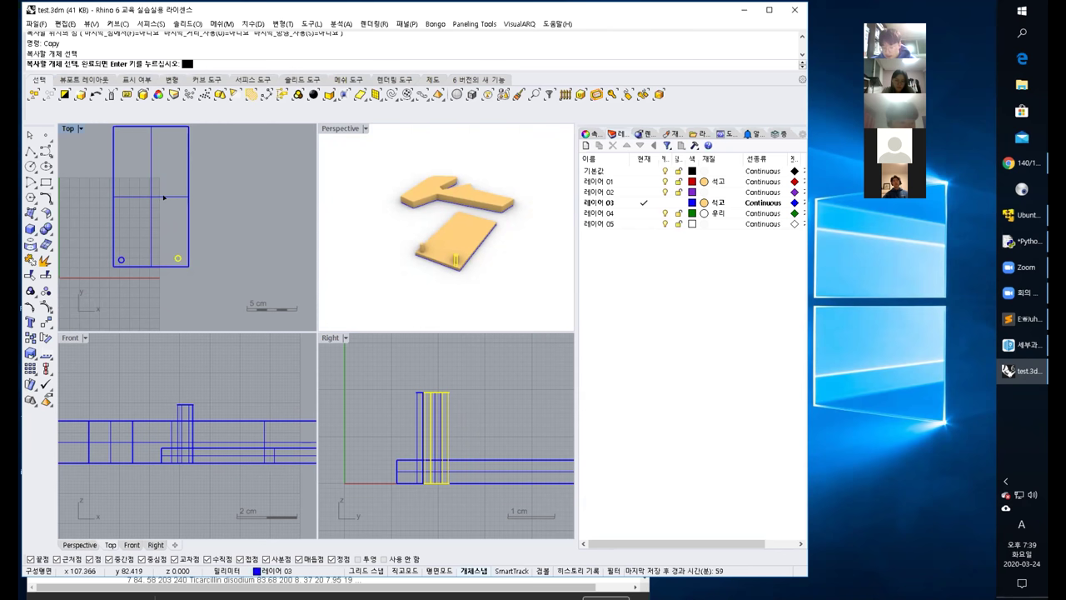
pyautogui.click(164, 197)
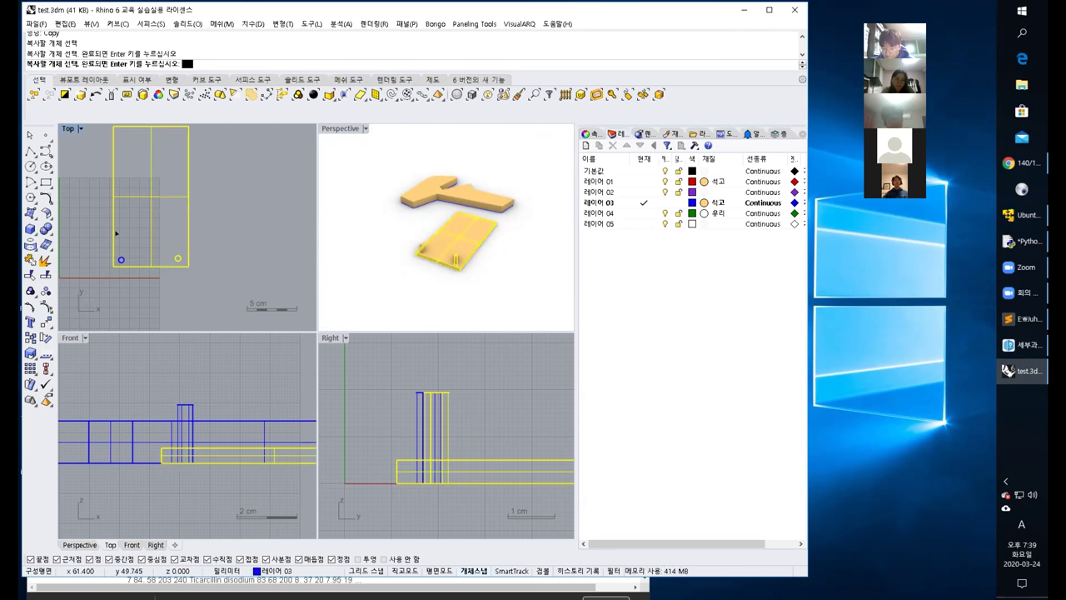
pyautogui.click(118, 257)
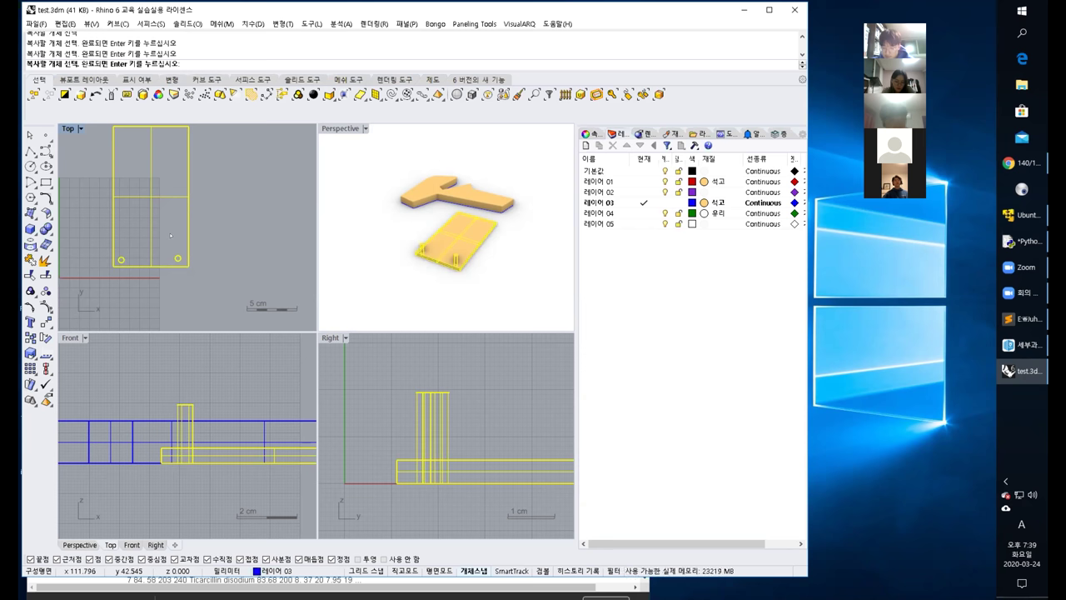
pyautogui.press('Return')
pyautogui.scroll(-3, 166, 229)
pyautogui.scroll(-1, 166, 228)
pyautogui.moveTo(166, 228); pyautogui.dragTo(152, 238, button='right')
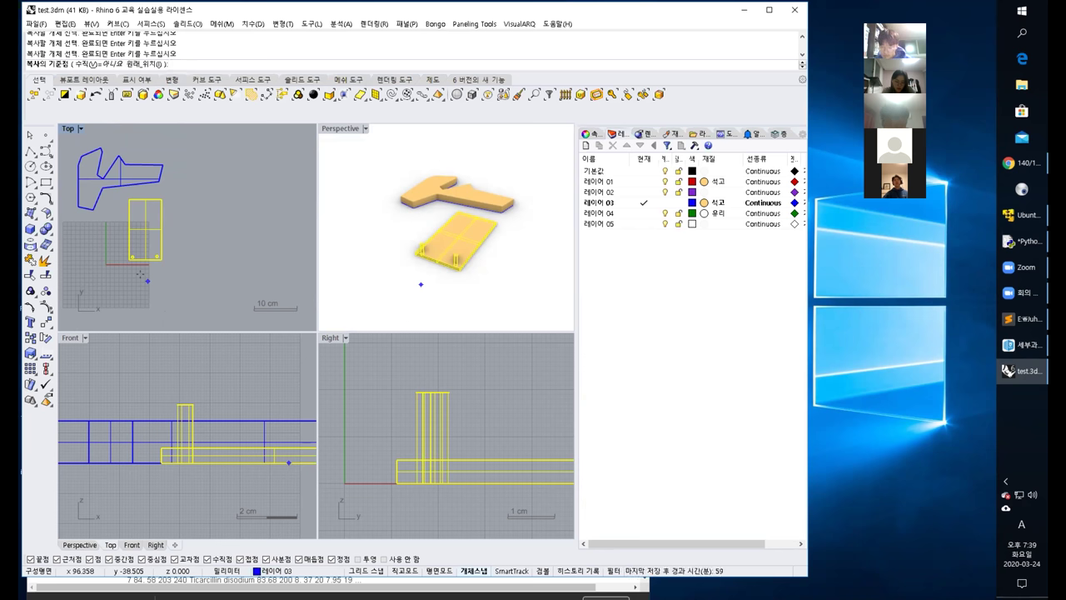
pyautogui.click(140, 275)
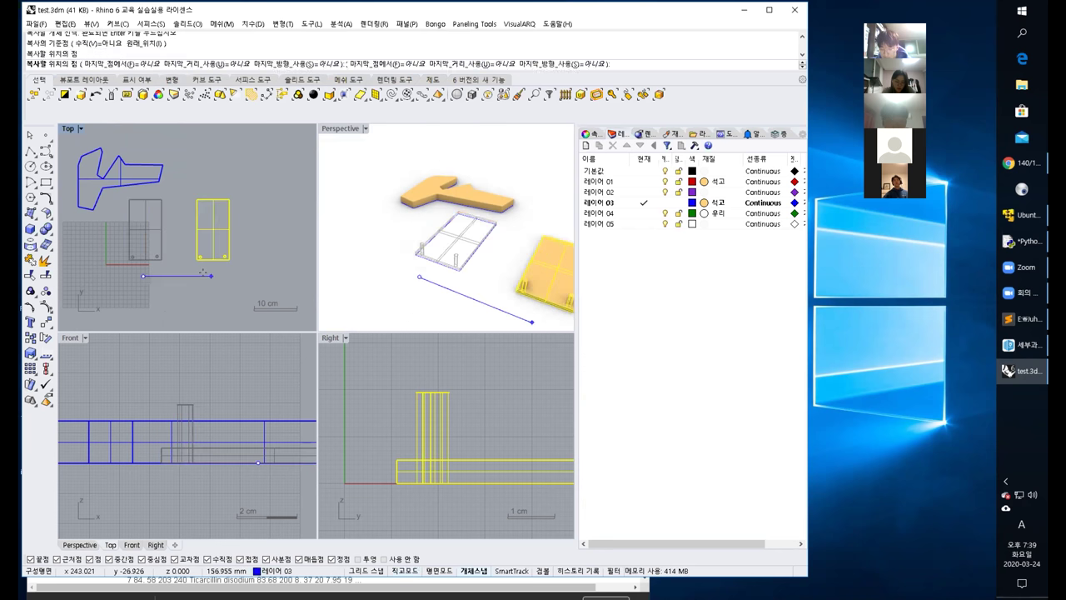
pyautogui.click(207, 277)
pyautogui.press('Return')
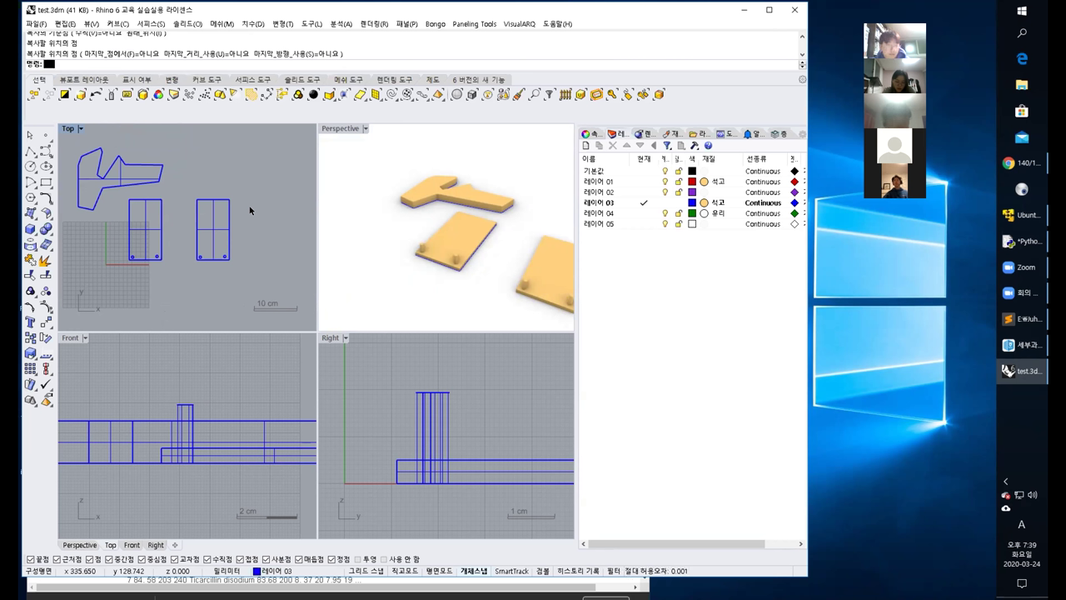
# Copy the corner peg from its centre to the slab's top-left and top-right corners.
pyautogui.scroll(5, 126, 245)
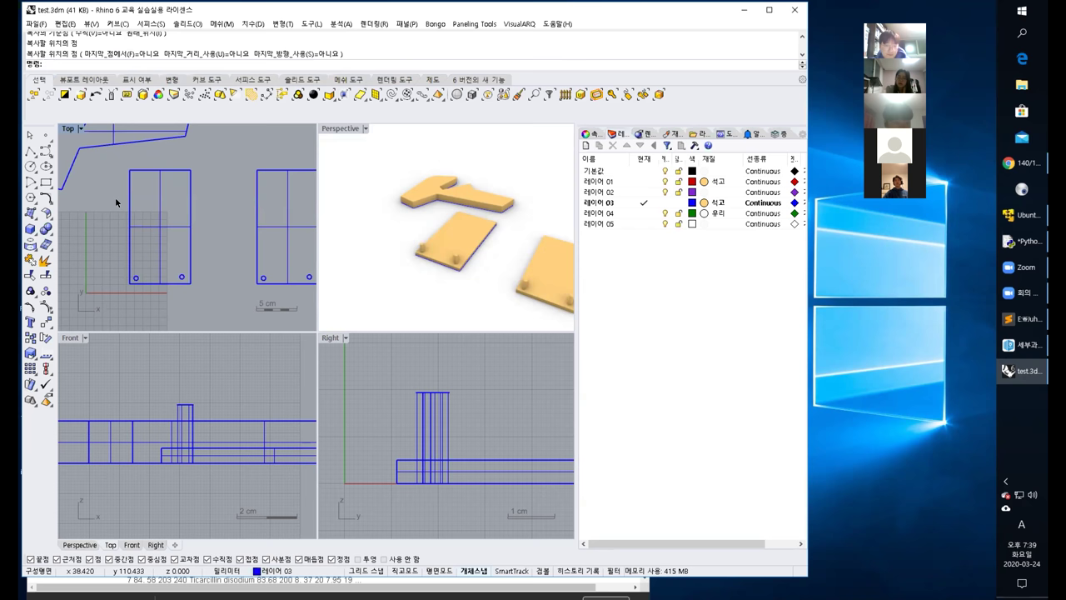
pyautogui.write('opu')
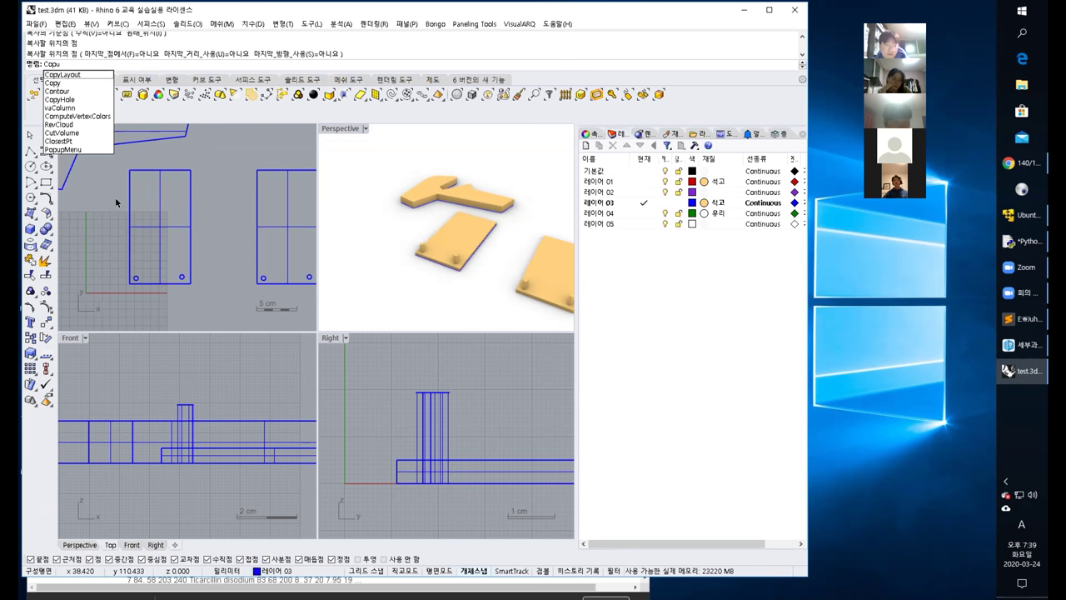
pyautogui.write('y')
pyautogui.press('Return')
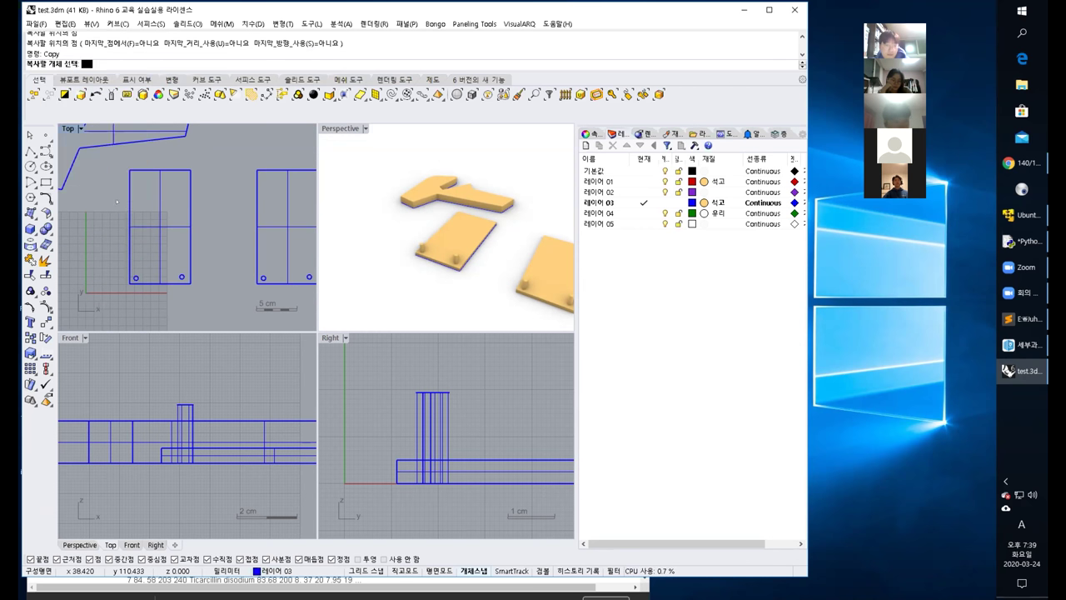
pyautogui.click(136, 274)
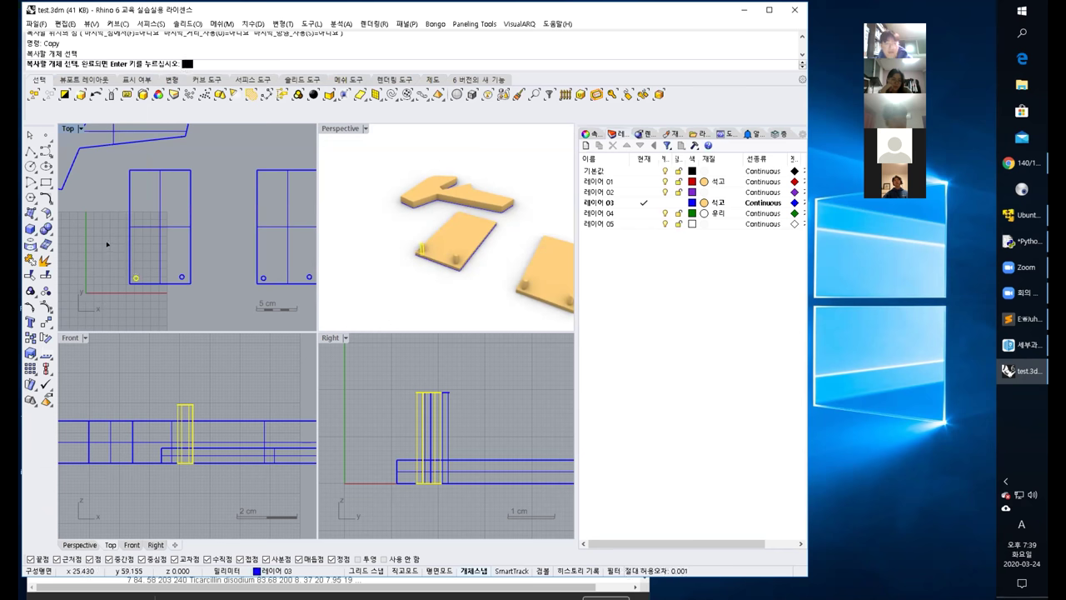
pyautogui.press('Return')
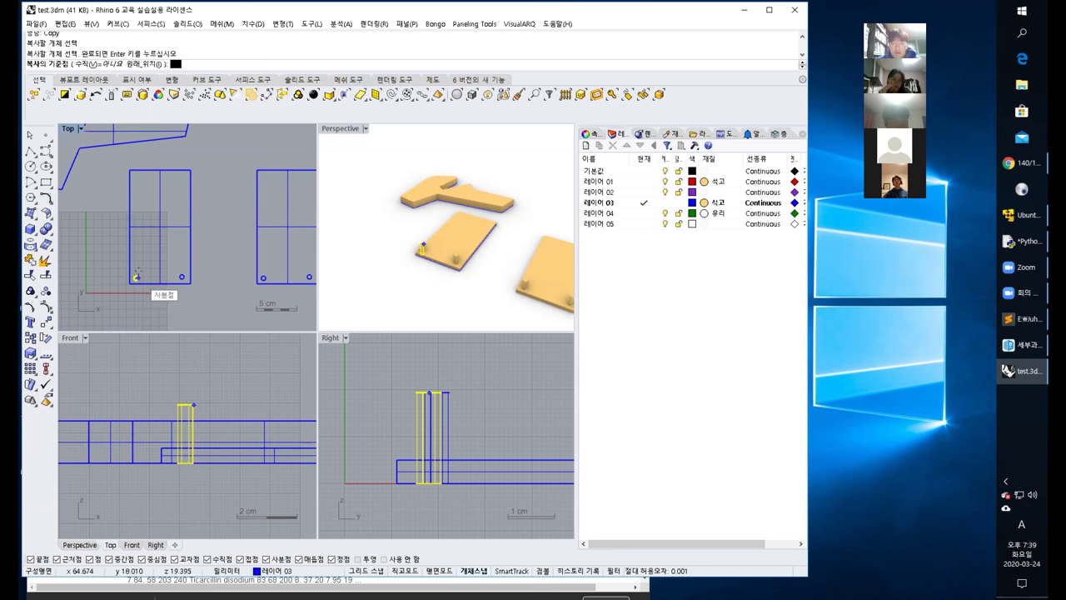
pyautogui.click(140, 274)
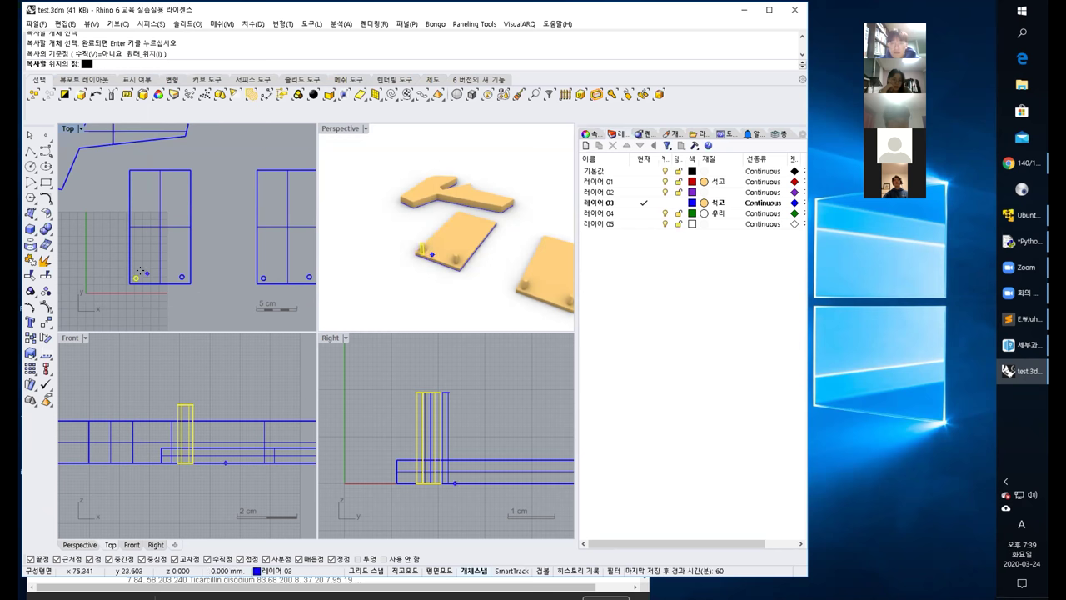
pyautogui.click(148, 174)
pyautogui.click(177, 173)
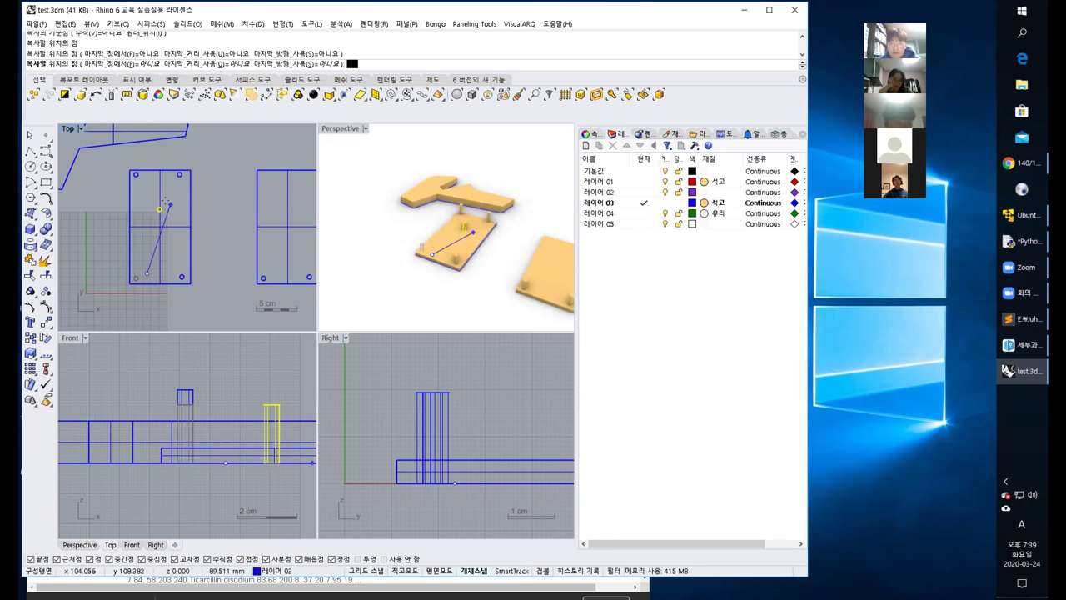
pyautogui.press('Return')
pyautogui.moveTo(341, 219); pyautogui.dragTo(465, 246, button='right')
pyautogui.scroll(3, 473, 244)
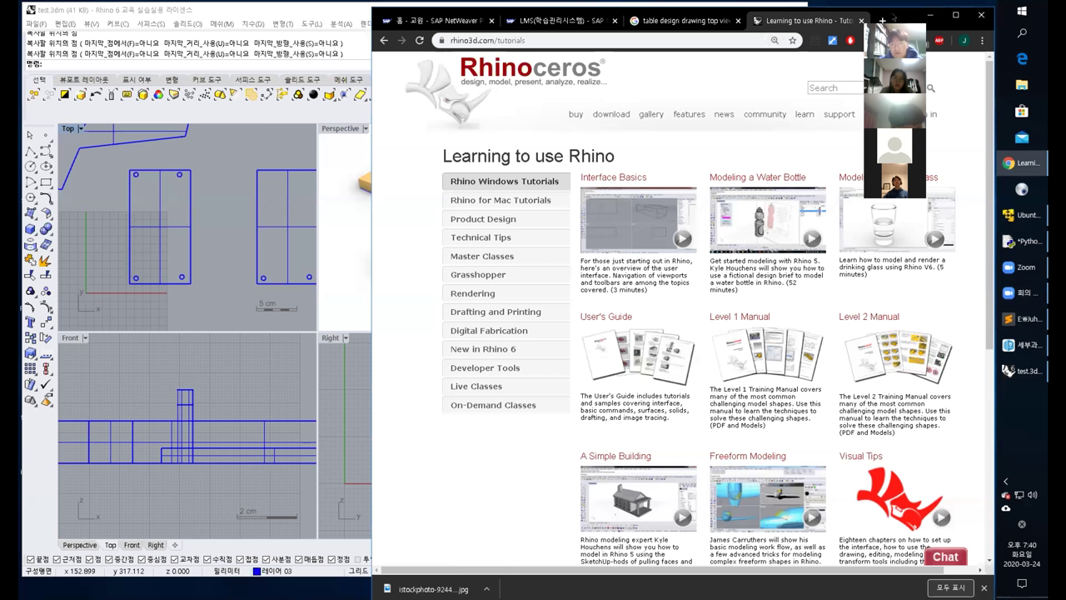
# Reposition the browser window and select the full tutorials page address.
pyautogui.moveTo(893, 16); pyautogui.dragTo(727, 53)
pyautogui.moveTo(331, 71); pyautogui.dragTo(413, 70)
pyautogui.click(400, 72)
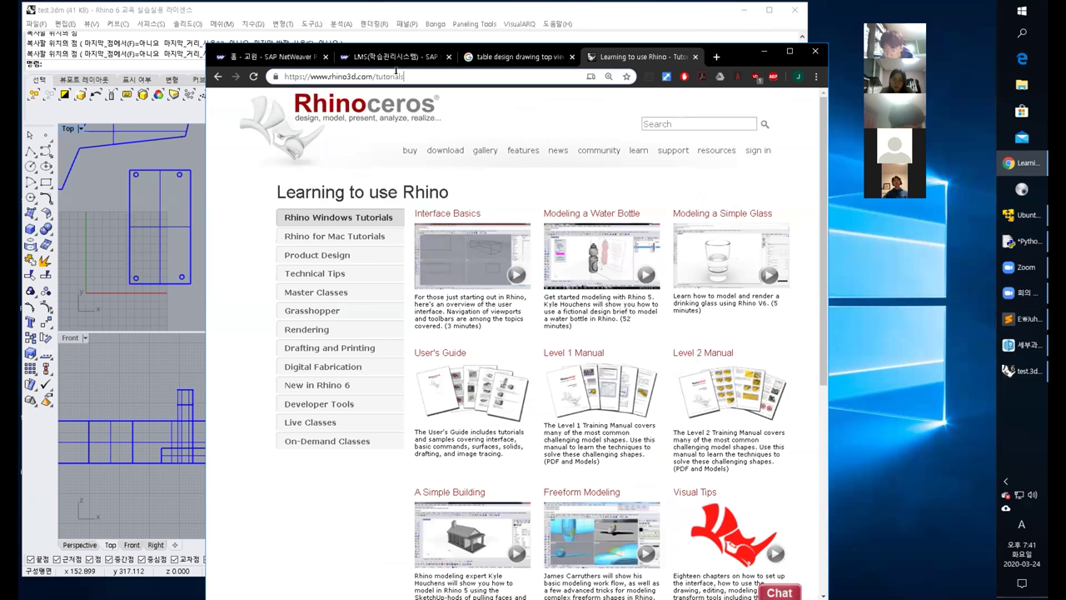
pyautogui.hotkey('ctrl', 'a')
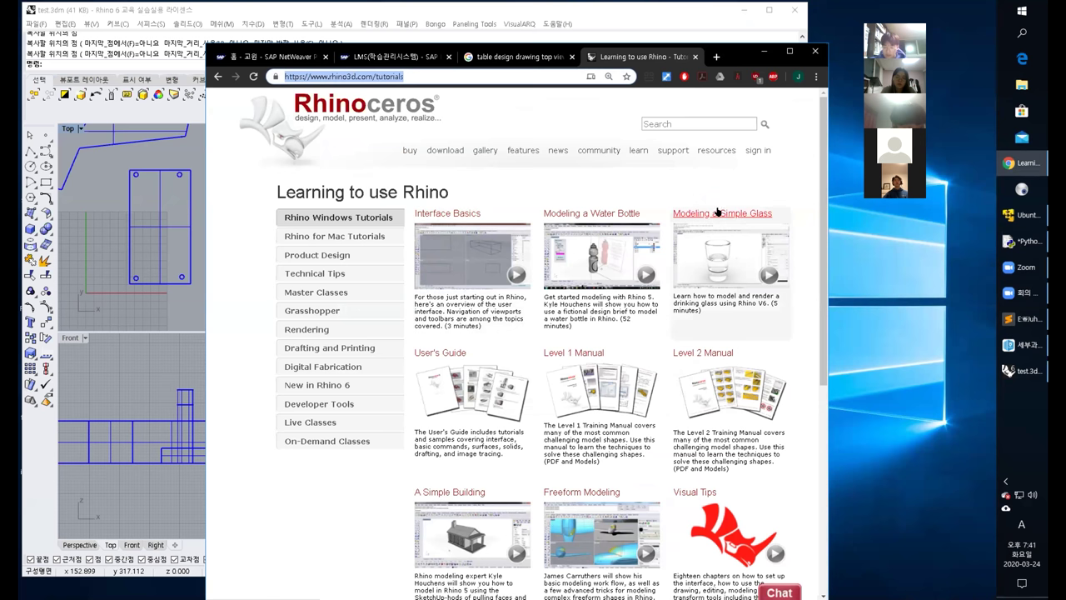
# Preview the Interface Basics and Modeling a Water Bottle tutorial videos.
pyautogui.click(450, 216)
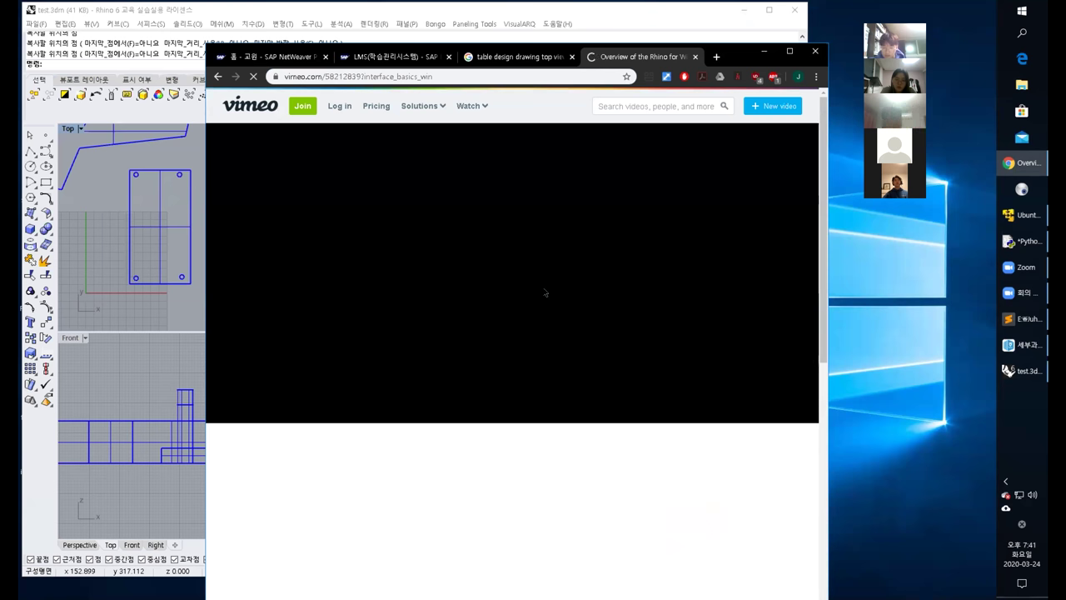
pyautogui.click(218, 75)
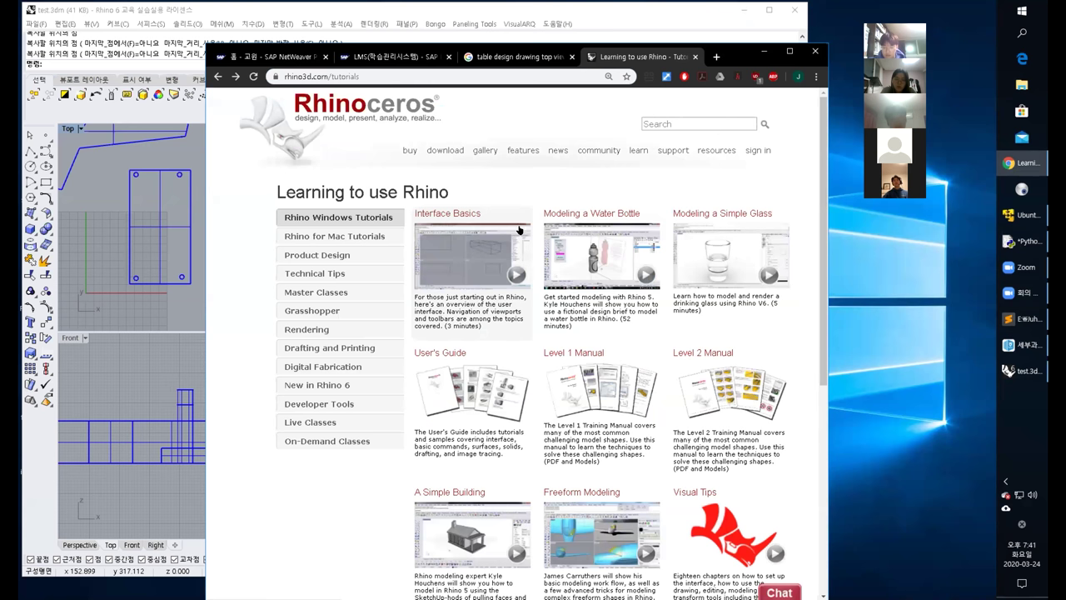
pyautogui.click(593, 217)
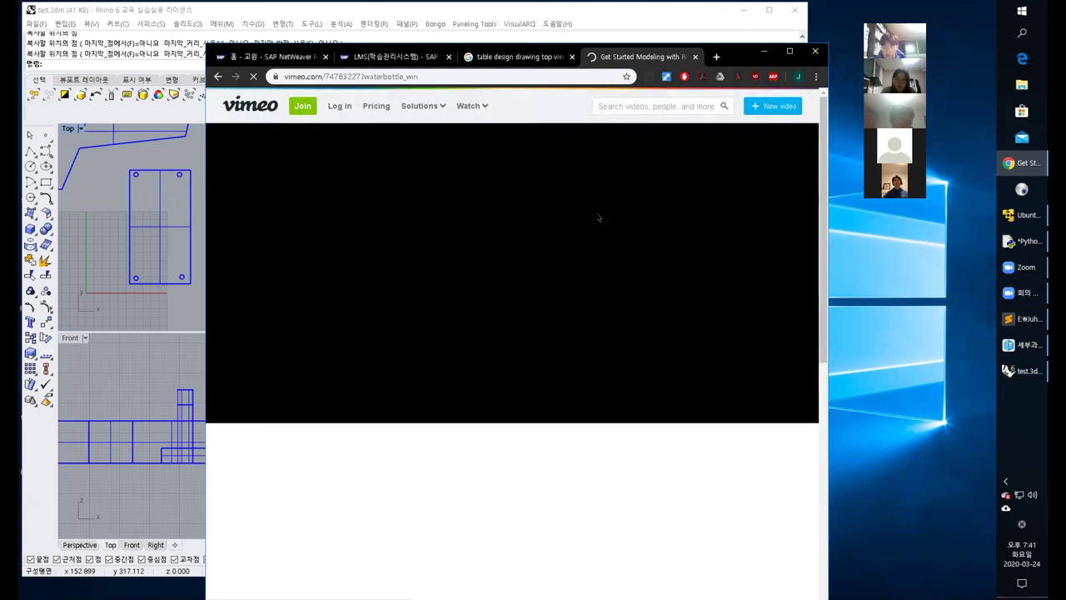
pyautogui.click(219, 76)
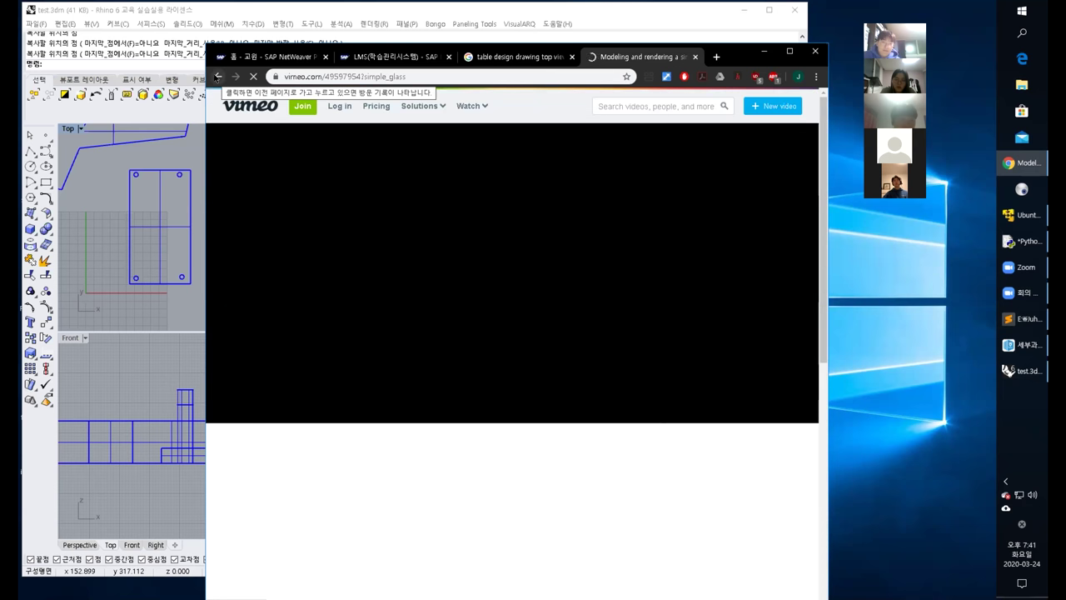
pyautogui.click(217, 77)
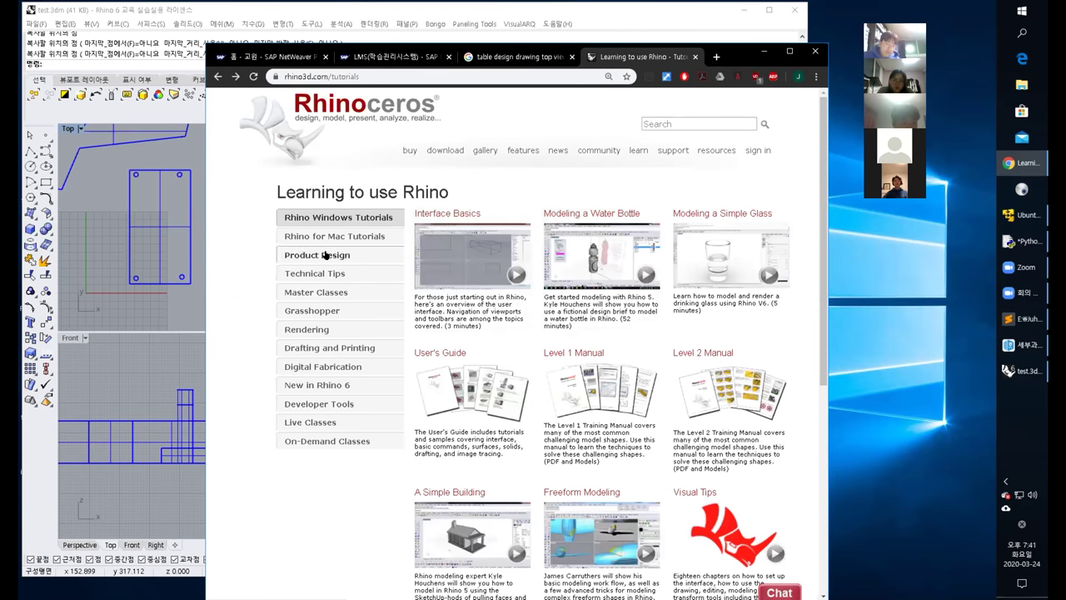
pyautogui.scroll(-5, 679, 389)
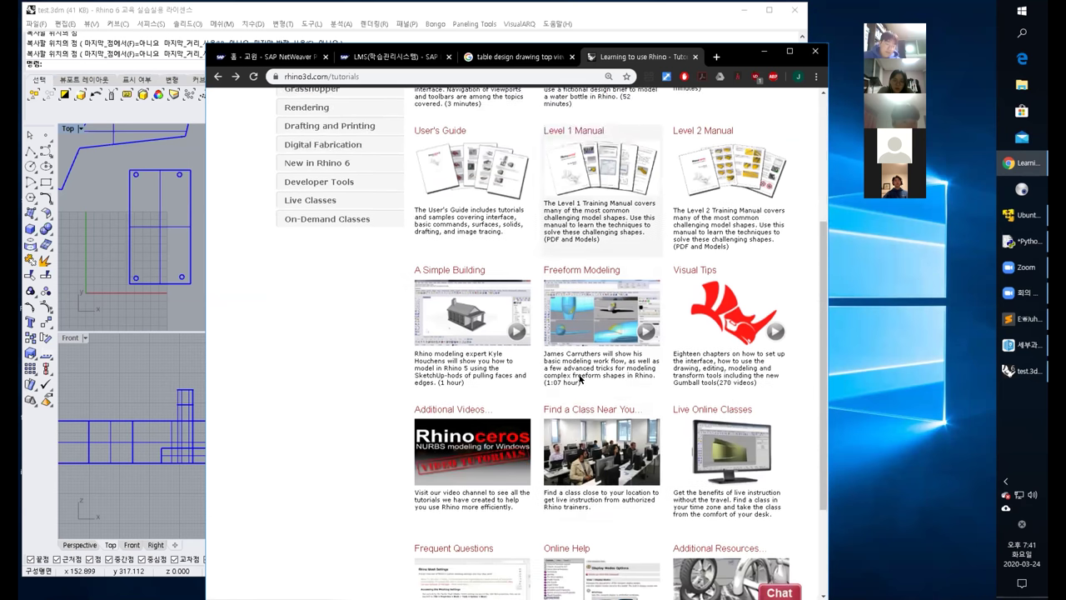
pyautogui.scroll(5, 679, 389)
pyautogui.scroll(-1, 679, 389)
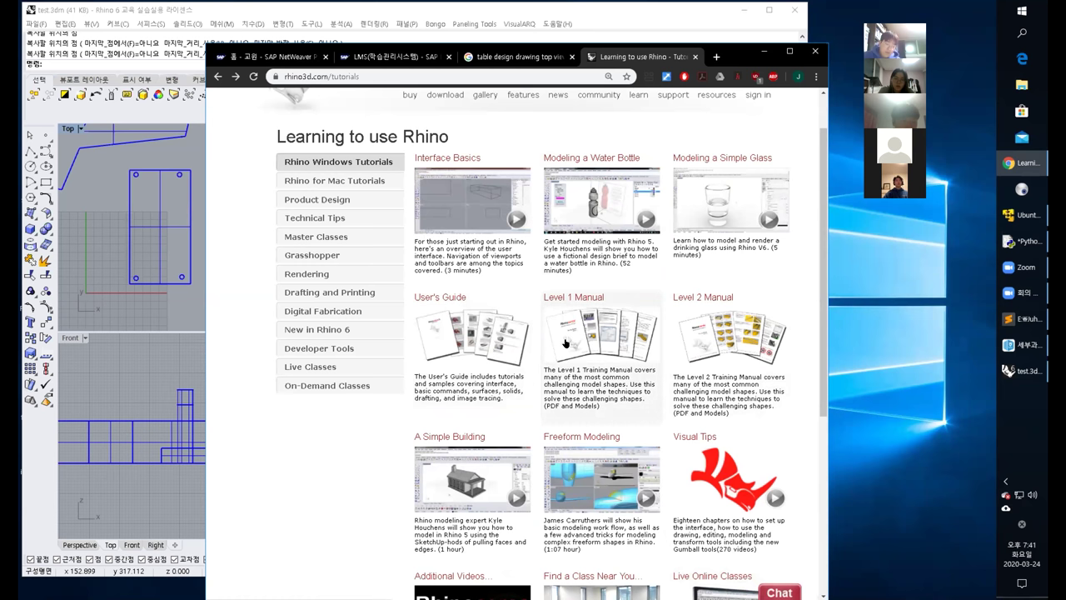
# Compare the Level 1 and Level 2 Manual pages, settling on the Level 1 download page.
pyautogui.click(565, 342)
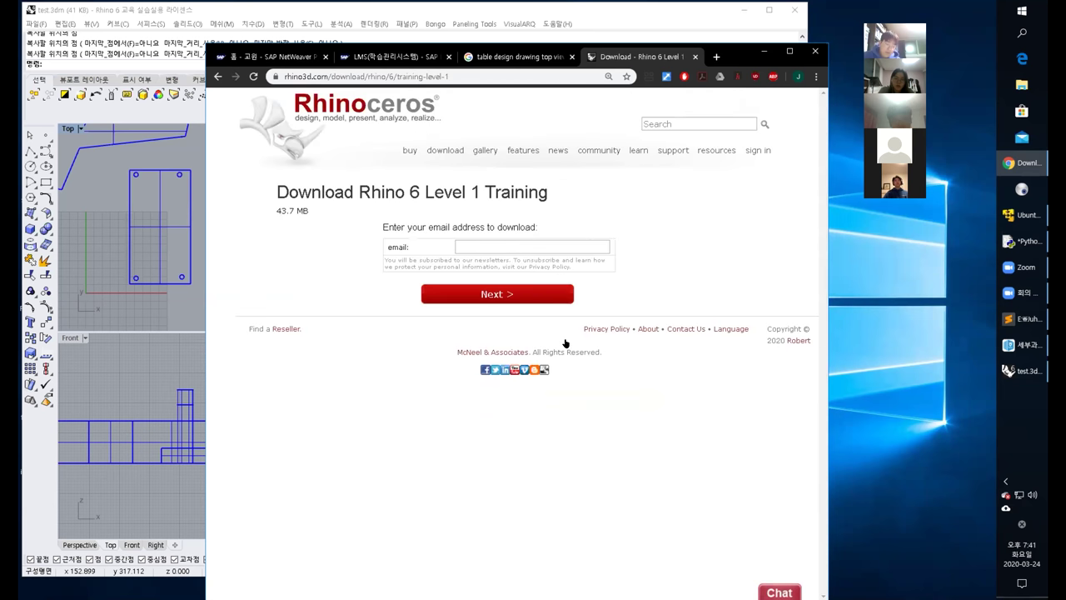
pyautogui.click(218, 76)
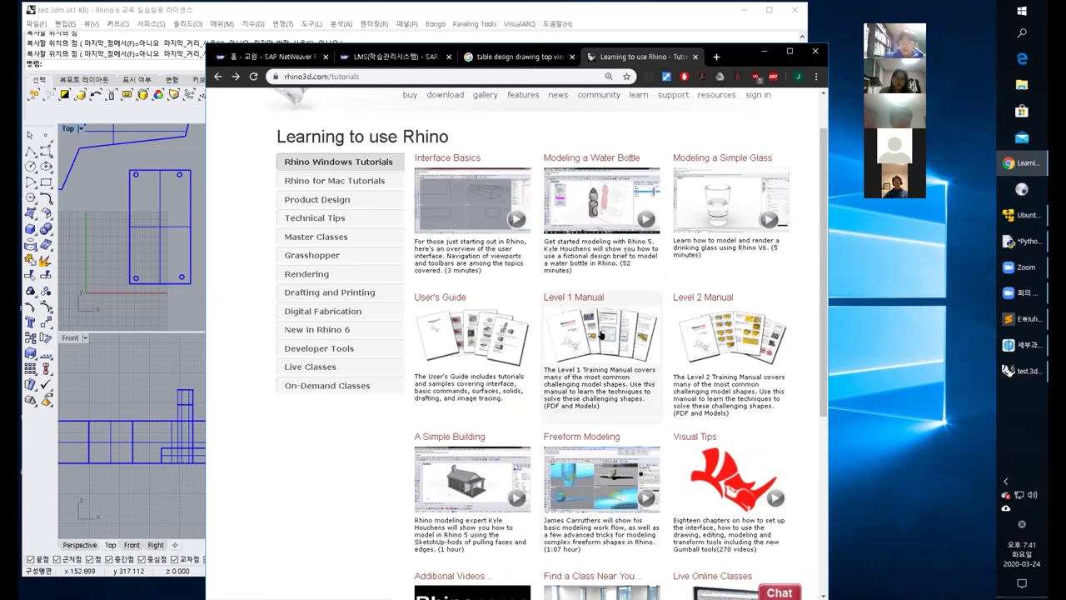
pyautogui.click(708, 345)
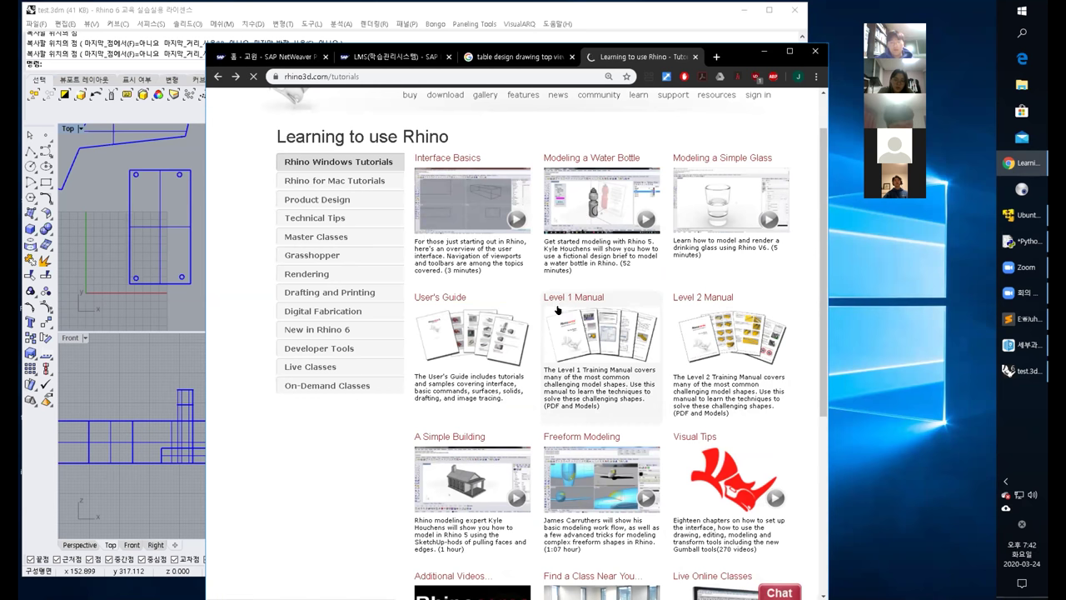
pyautogui.click(521, 240)
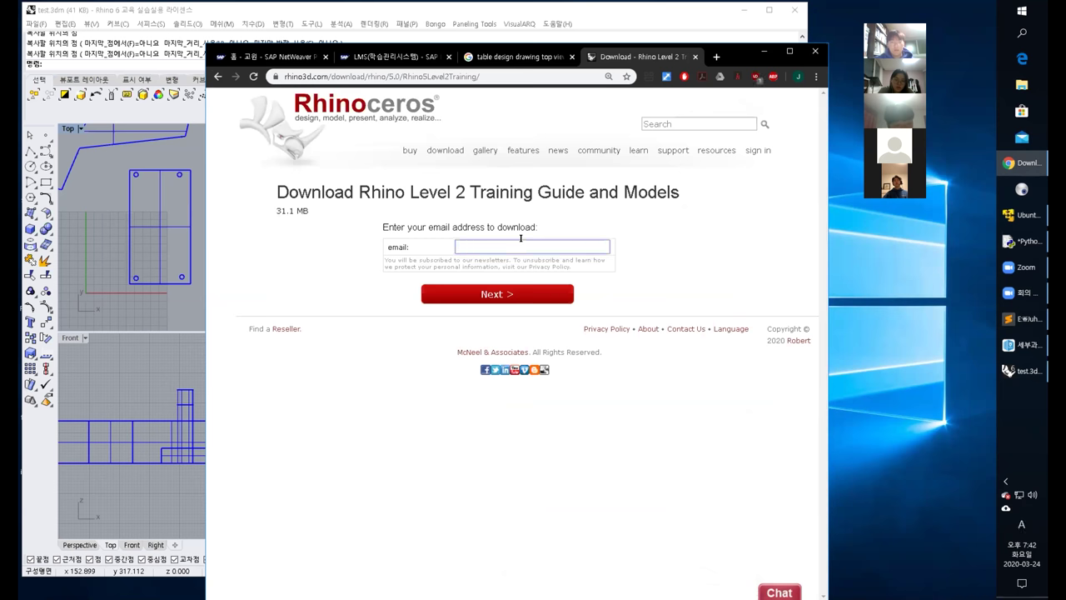
pyautogui.click(217, 75)
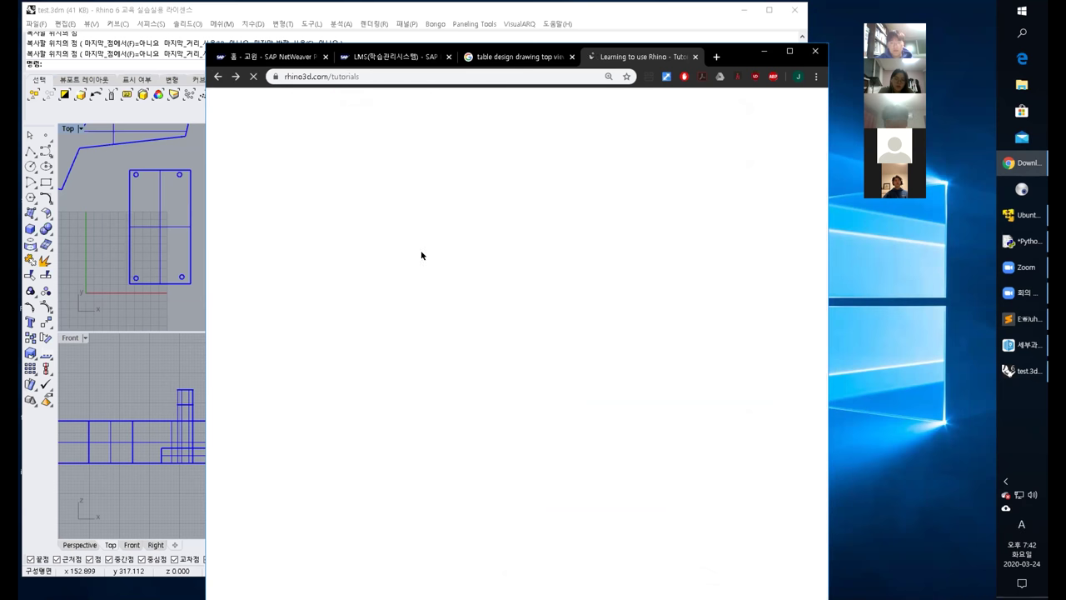
pyautogui.click(624, 354)
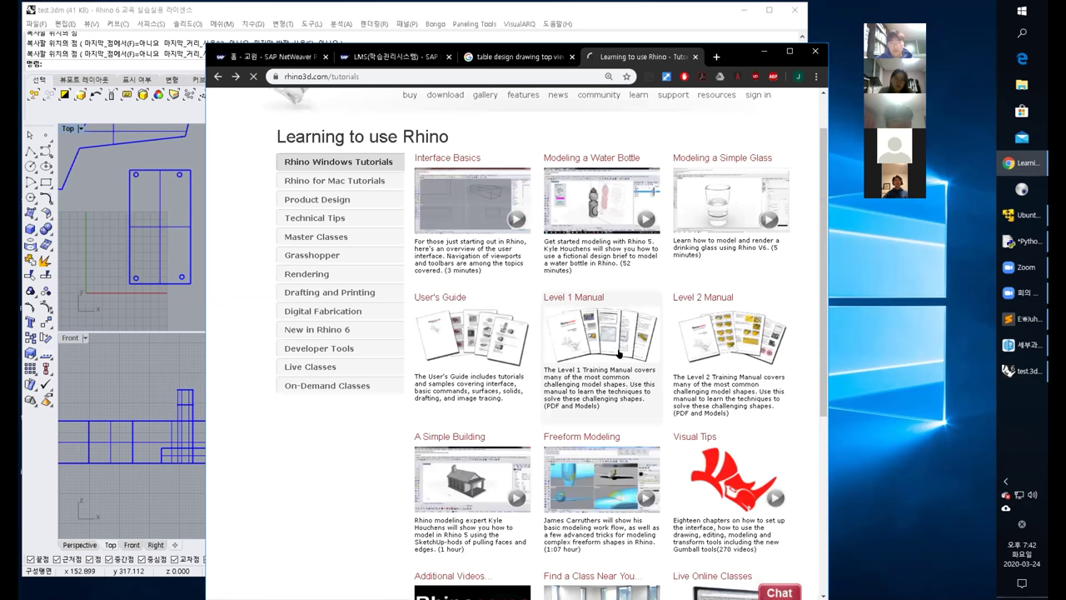
# Enter your e-mail address and submit it to unlock the manual download.
pyautogui.click(477, 245)
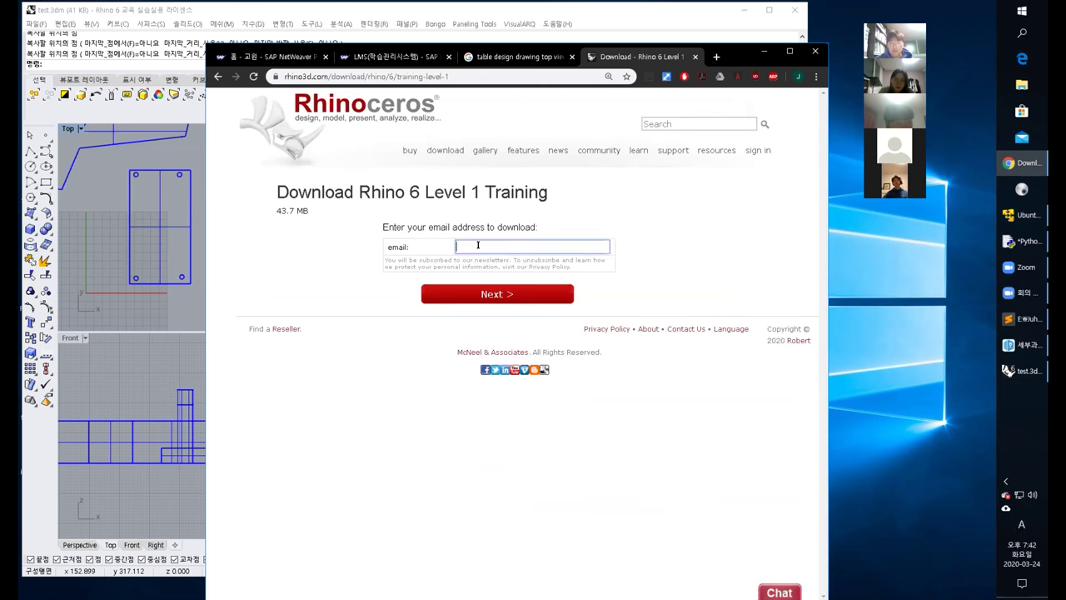
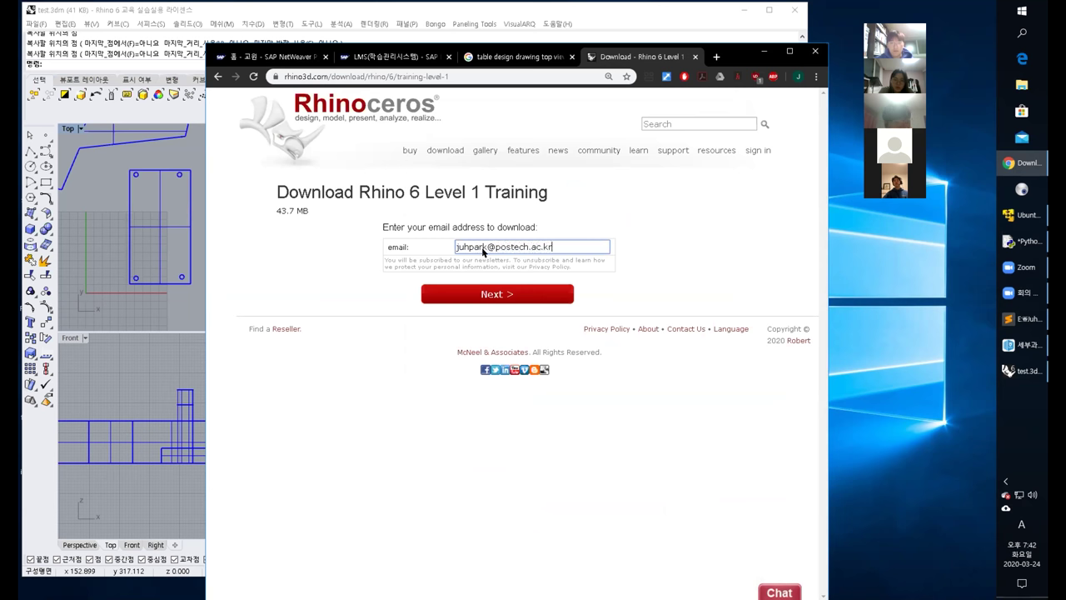
pyautogui.click(499, 293)
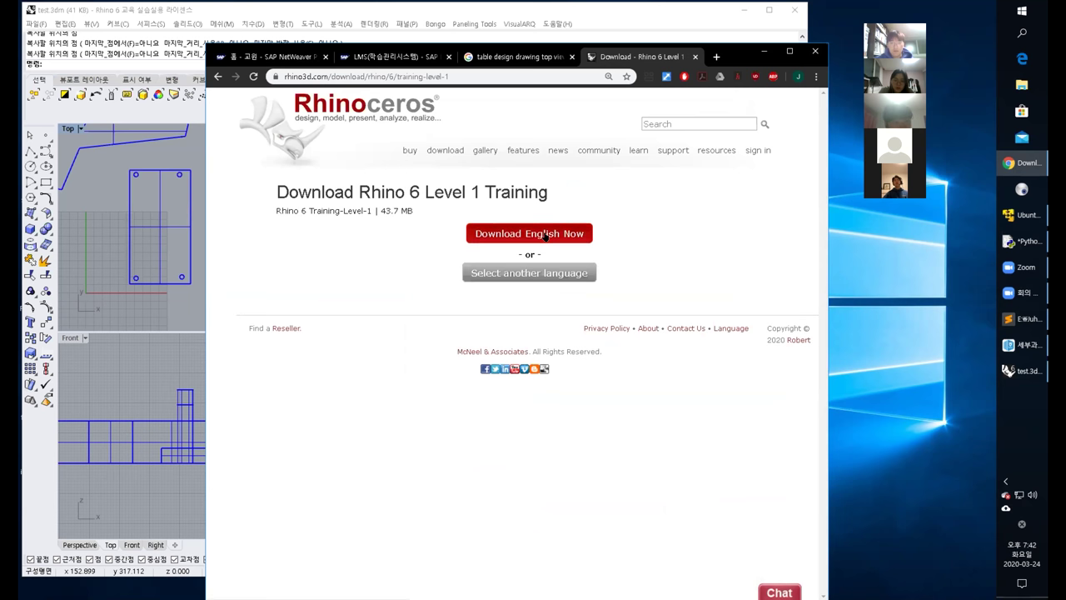
# Download the Korean (한국어) edition of the manual as a zip.
pyautogui.click(537, 274)
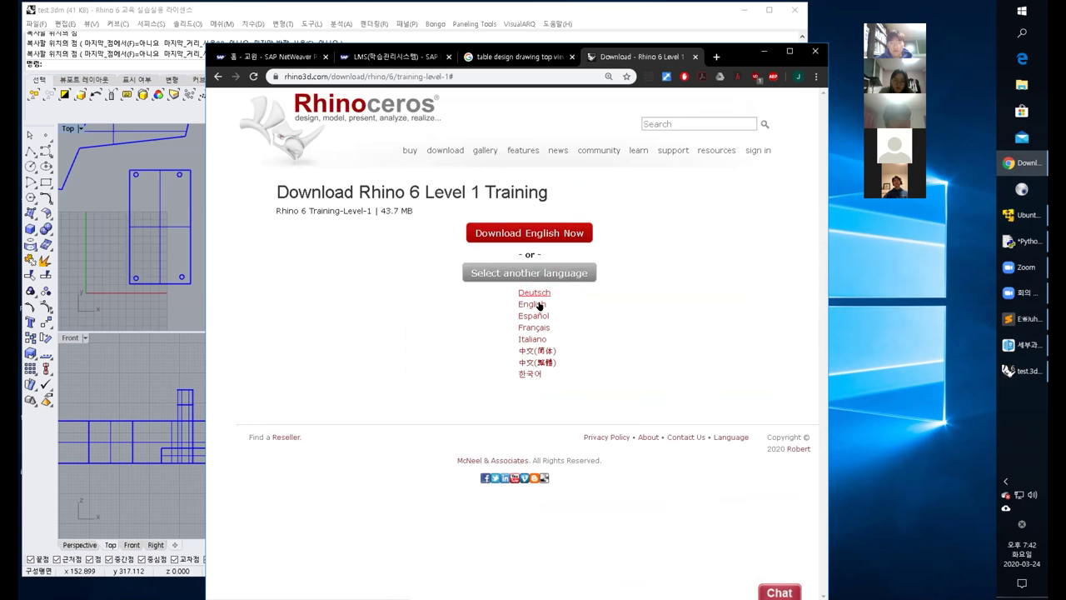
pyautogui.click(530, 375)
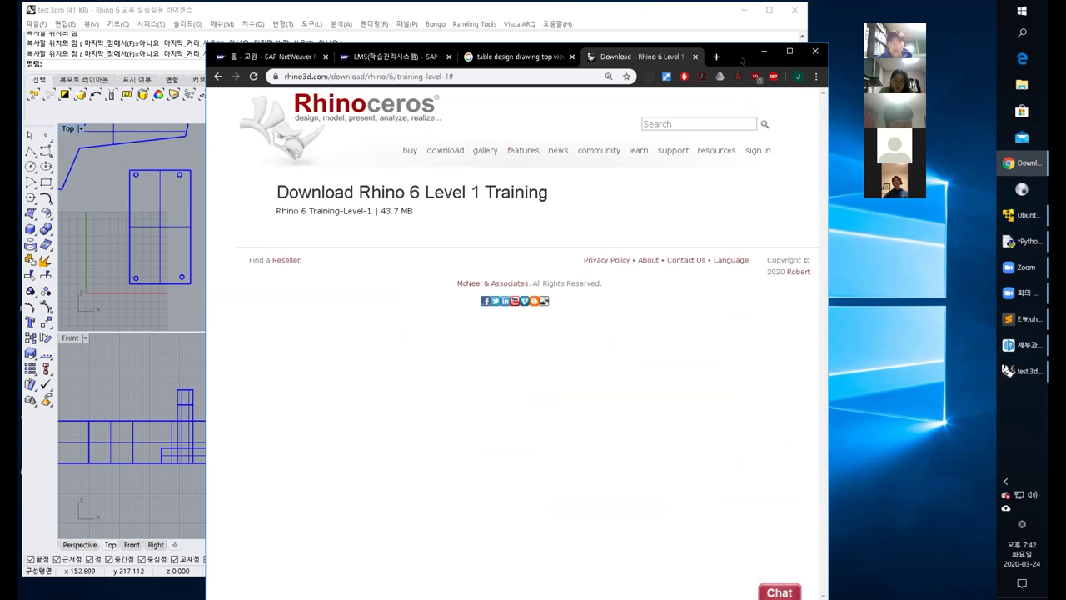
pyautogui.moveTo(740, 51); pyautogui.dragTo(728, 23)
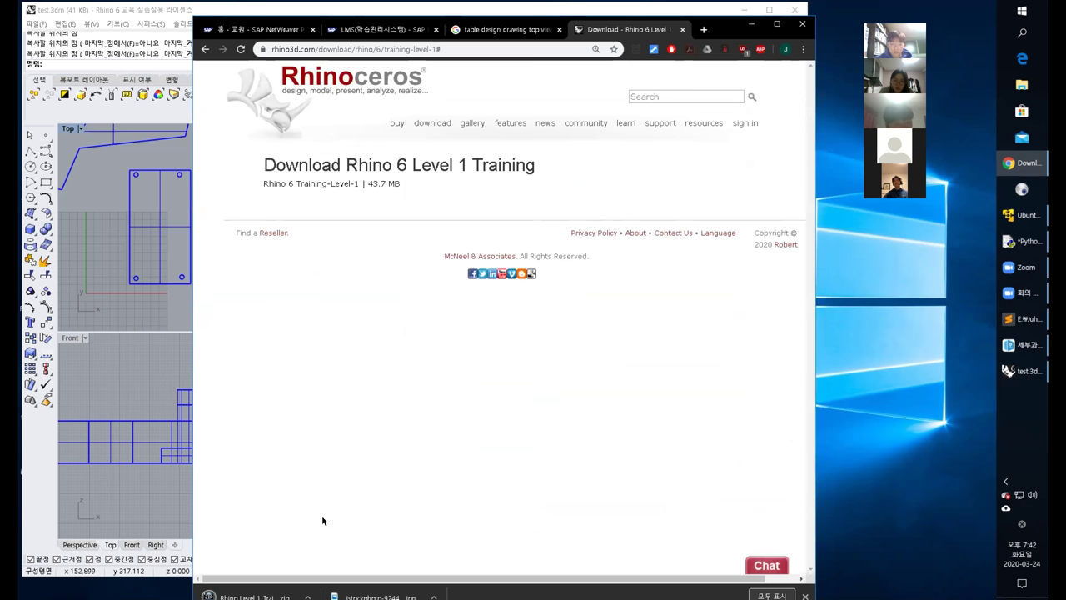
pyautogui.click(308, 597)
# Extract the training zip with ALZip into a 'Rhino Level 1 Training' folder and open it.
pyautogui.click(330, 560)
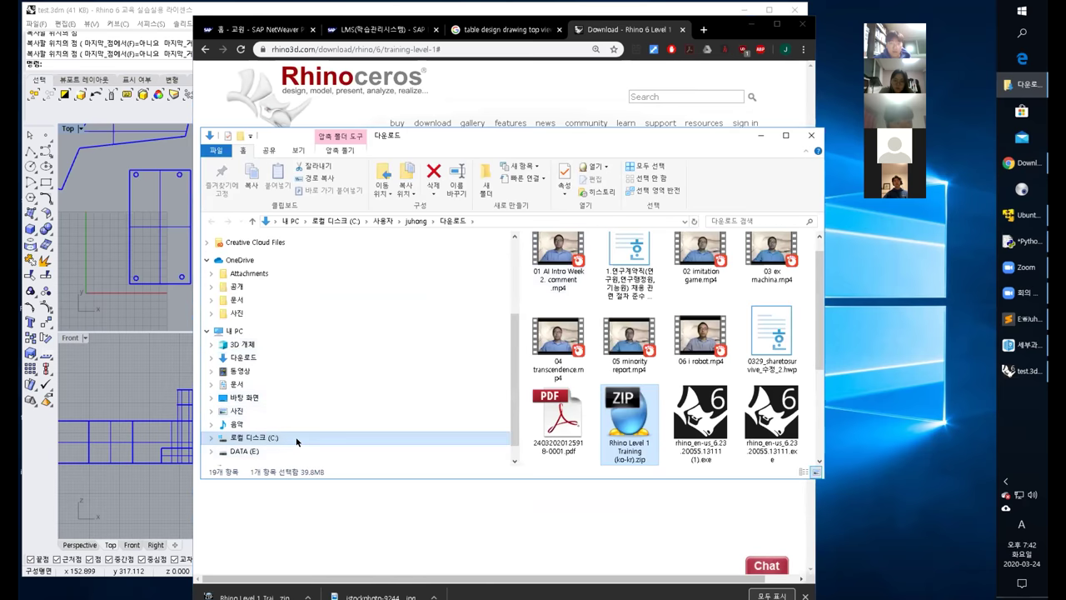
pyautogui.rightClick(627, 427)
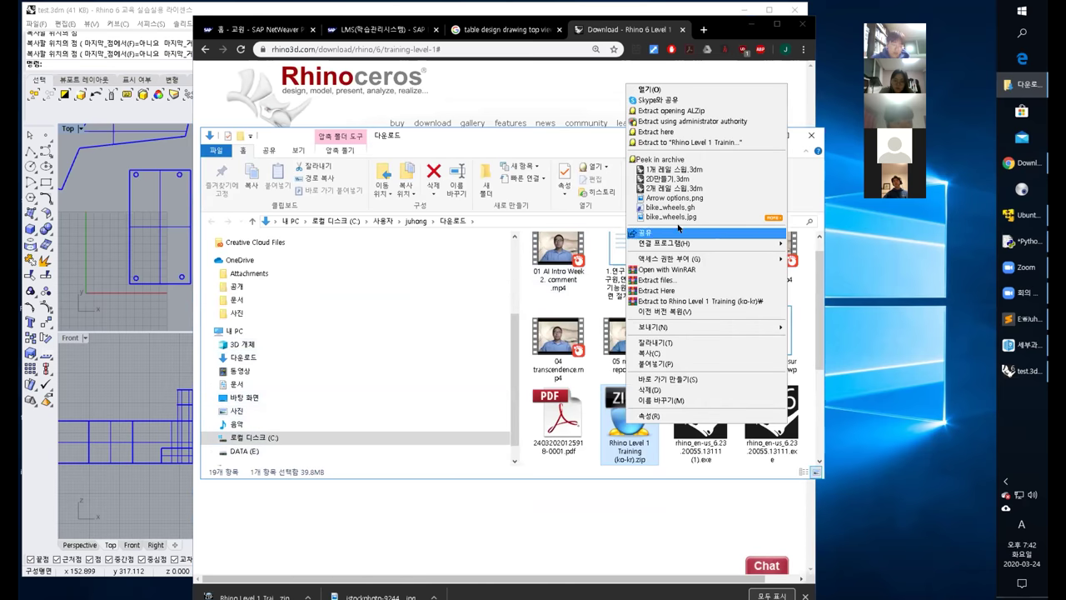
pyautogui.click(692, 142)
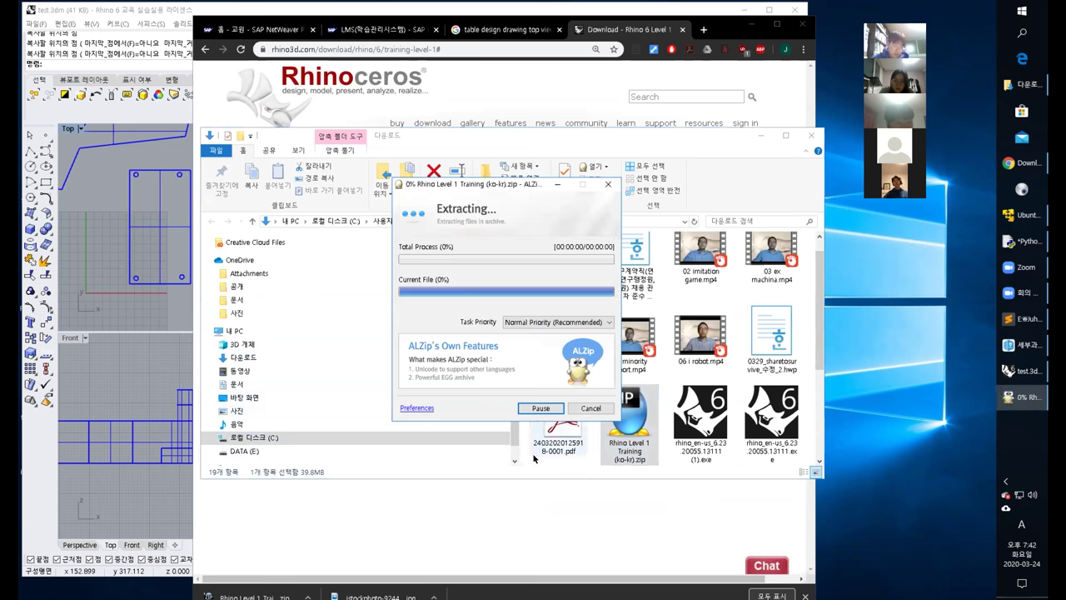
pyautogui.click(542, 407)
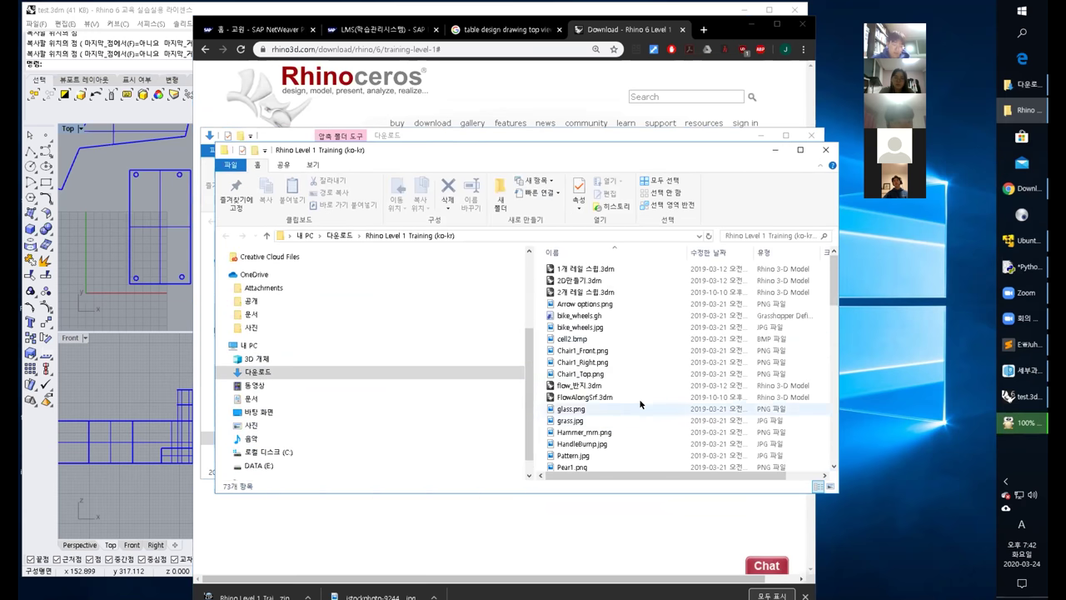
# Open Rhino 6 Level 1 Training.pdf from the extracted folder.
pyautogui.scroll(-2, 631, 380)
pyautogui.click(593, 430)
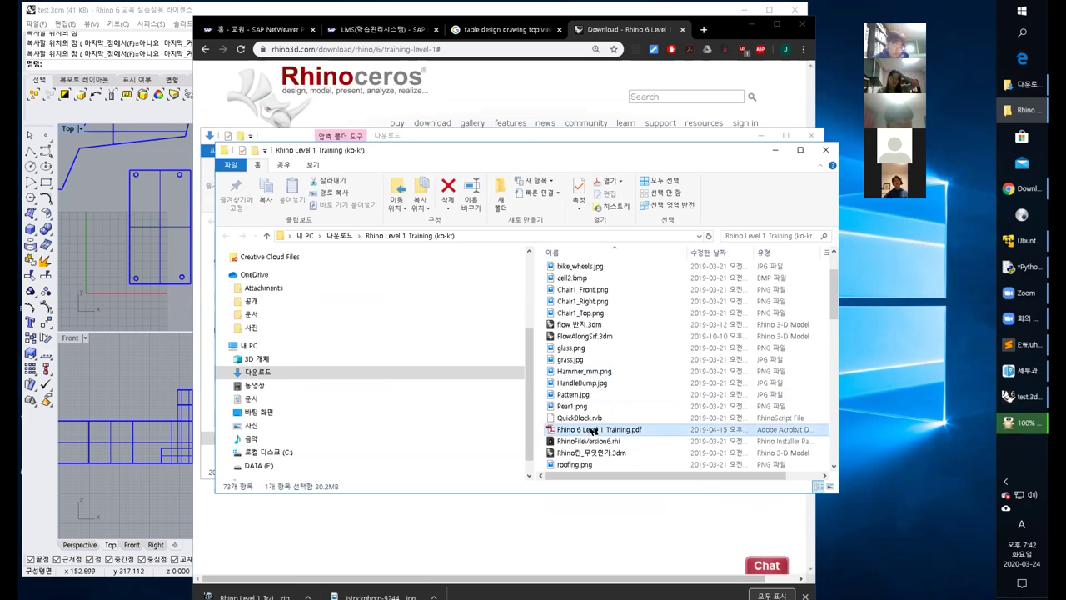
pyautogui.doubleClick(593, 429)
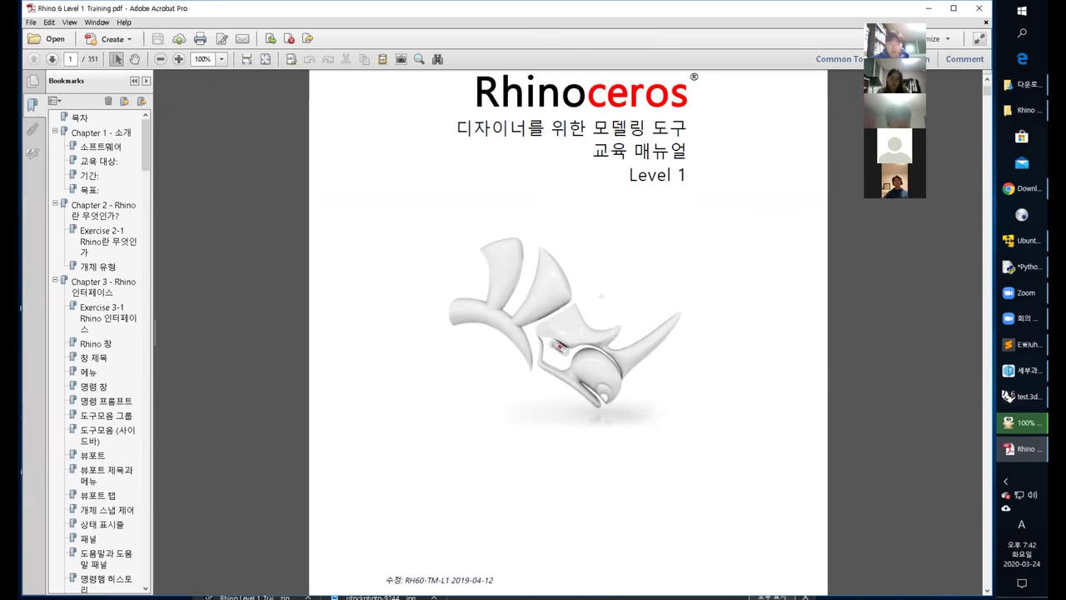
# Fit the page to the window and read through the manual up to page 38.
pyautogui.scroll(-10, 601, 295)
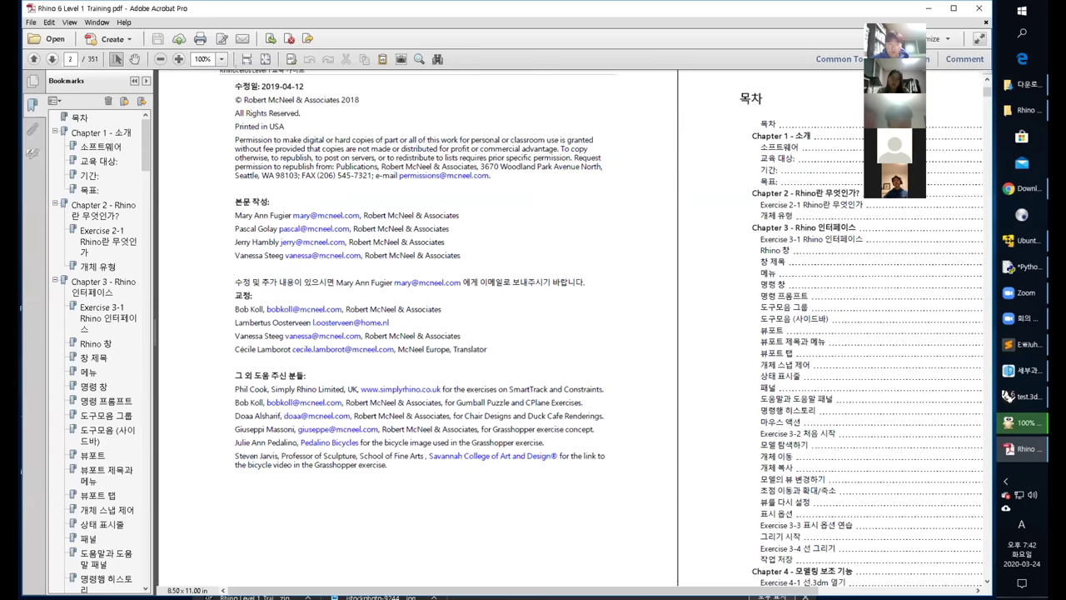
pyautogui.click(266, 59)
pyautogui.scroll(-5, 351, 180)
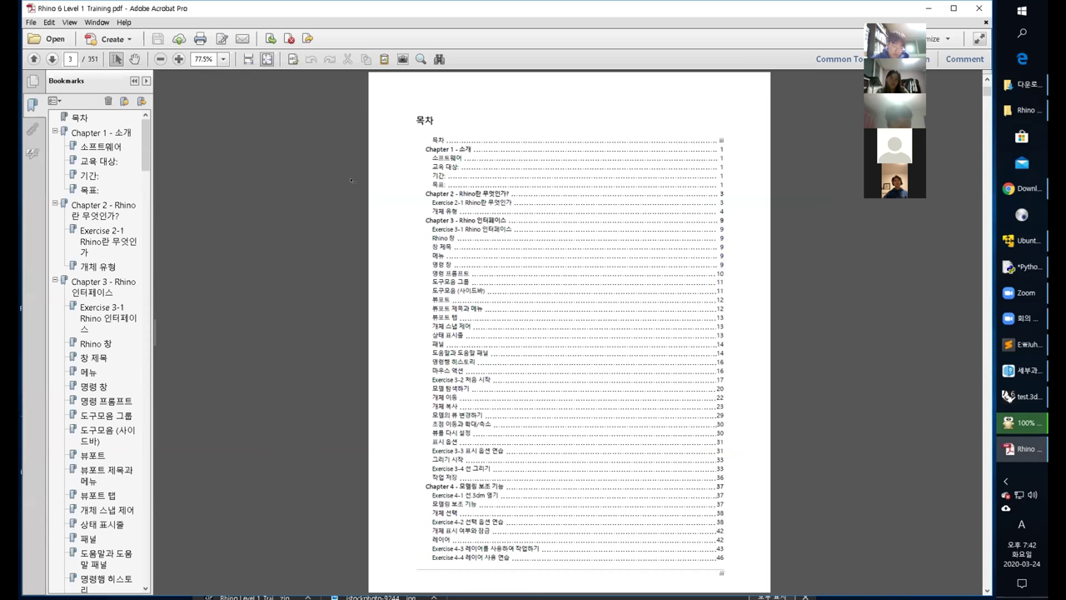
pyautogui.scroll(-3, 352, 180)
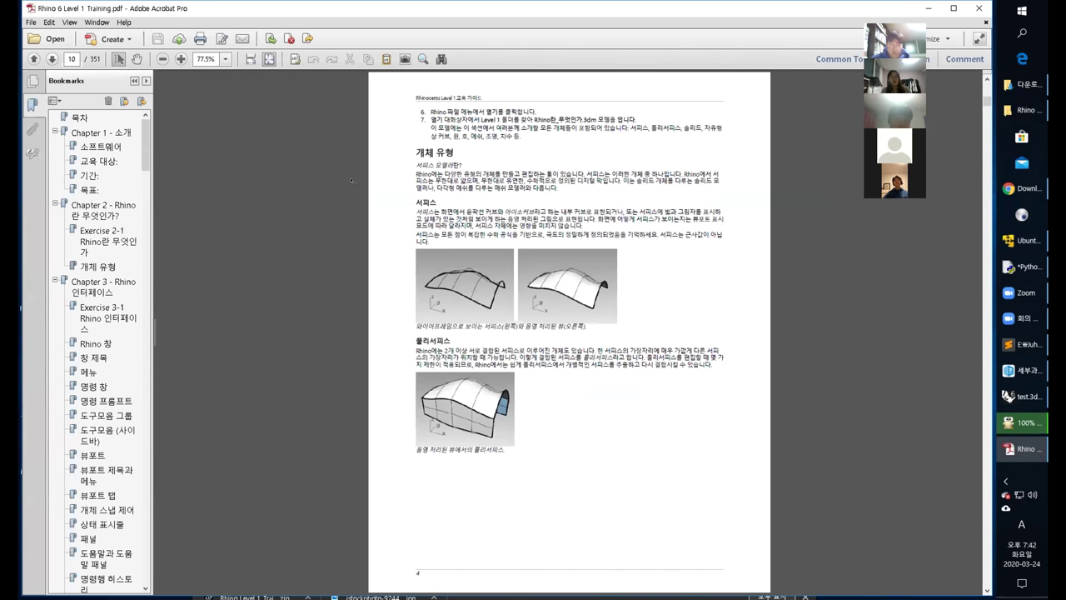
pyautogui.scroll(-2, 352, 180)
pyautogui.scroll(-2, 352, 180)
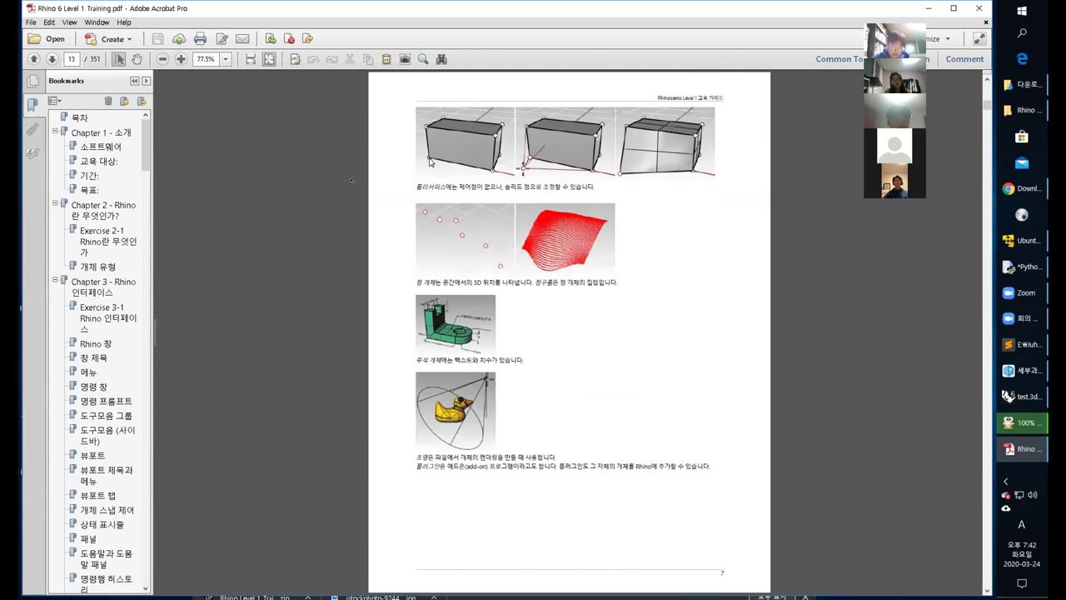
pyautogui.scroll(-1, 352, 180)
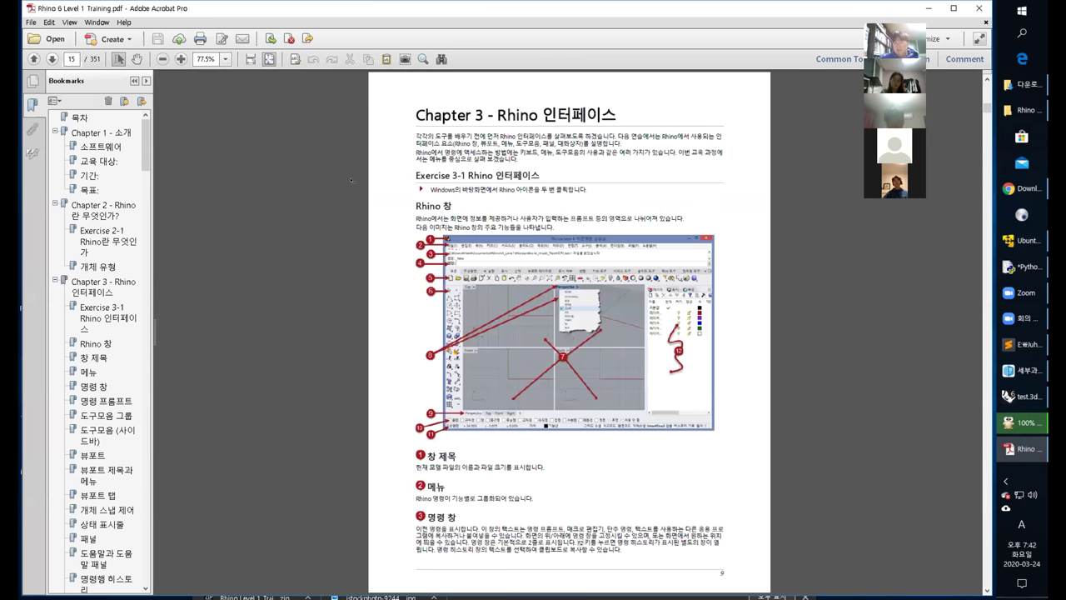
pyautogui.scroll(-1, 352, 180)
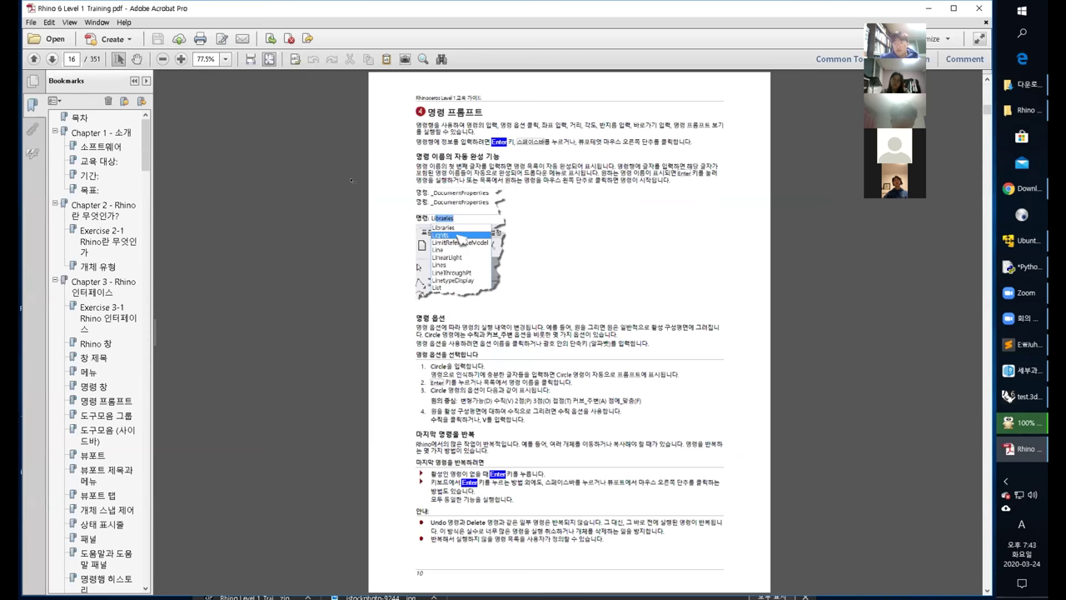
pyautogui.scroll(-1, 352, 180)
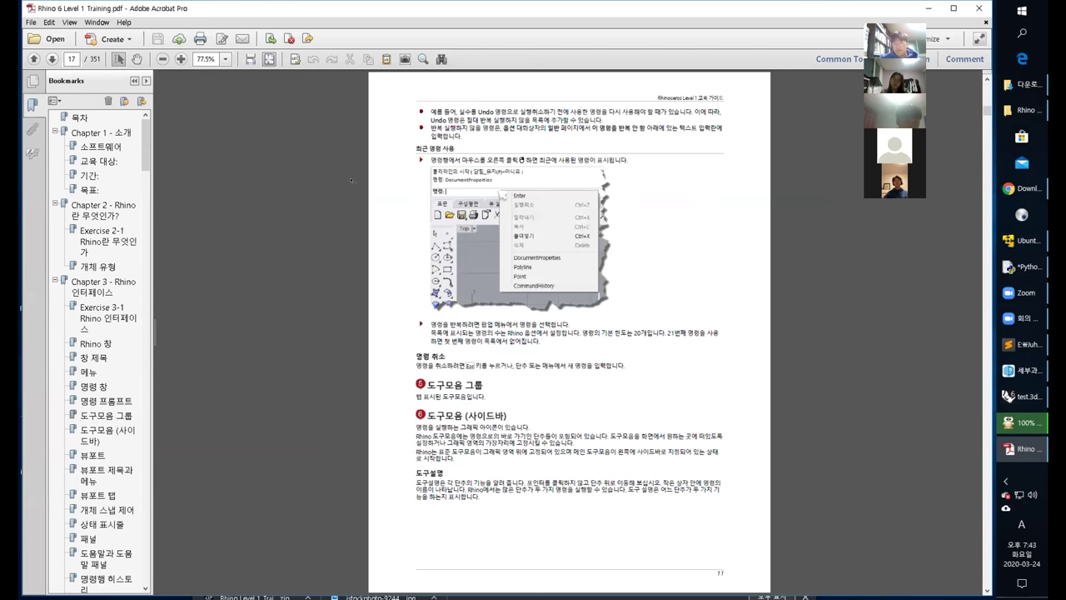
pyautogui.scroll(-1, 351, 180)
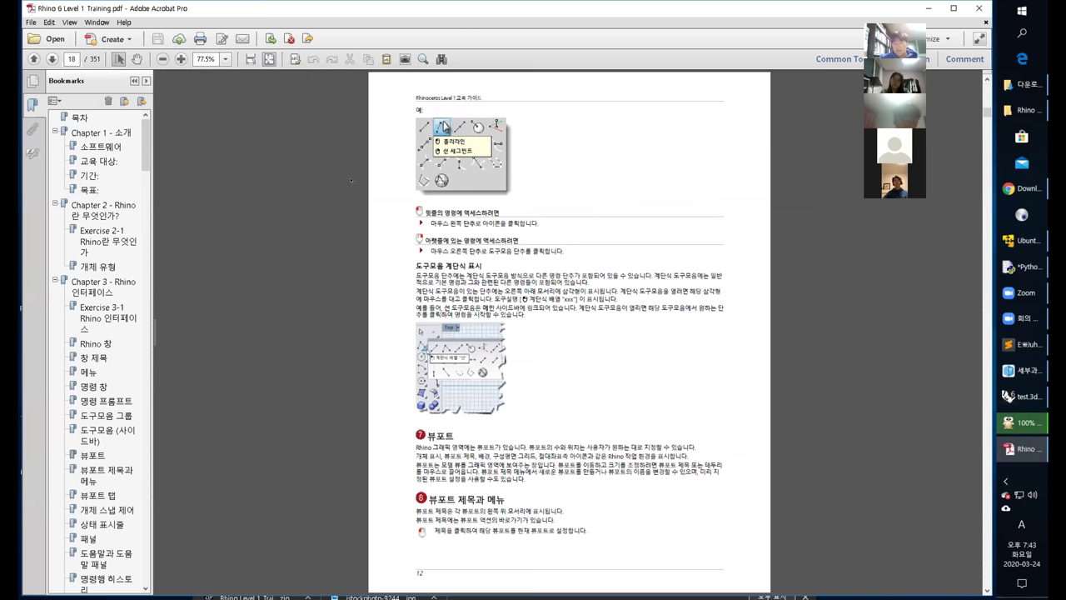
pyautogui.scroll(-1, 352, 180)
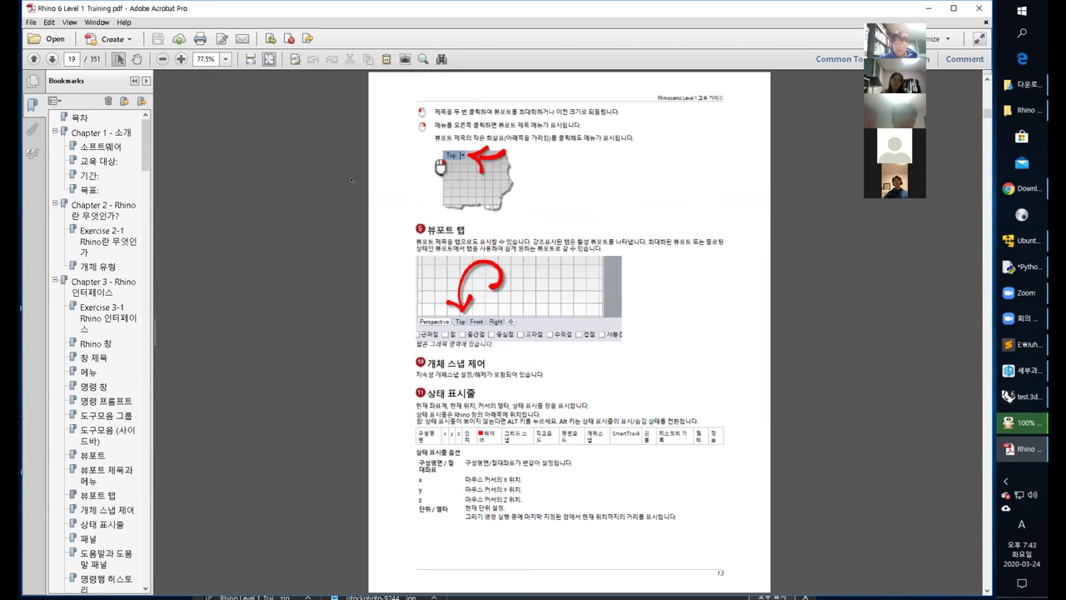
pyautogui.scroll(-1, 352, 180)
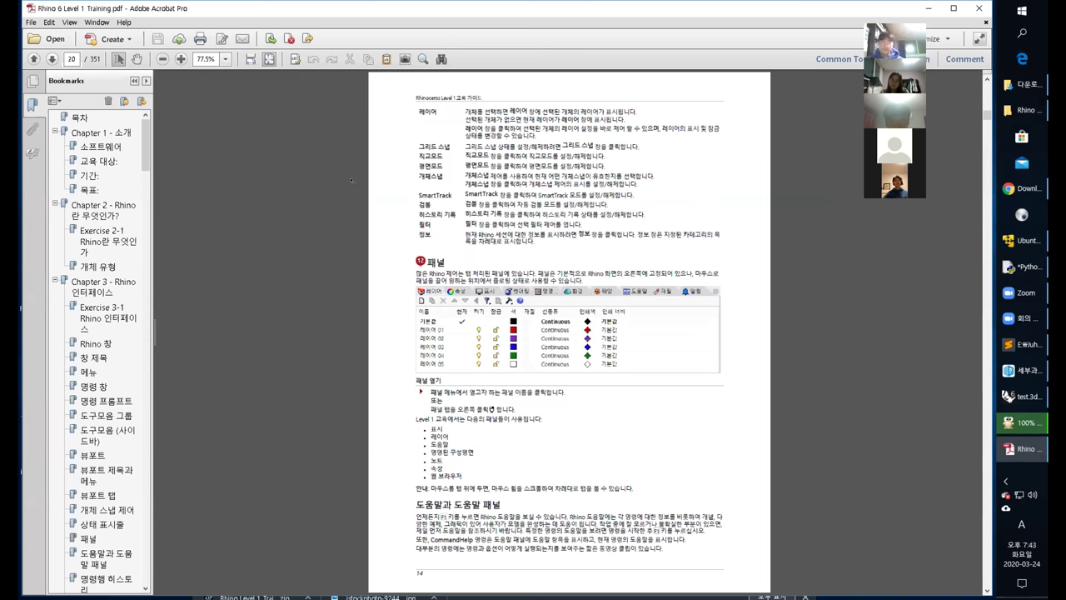
pyautogui.scroll(-1, 352, 180)
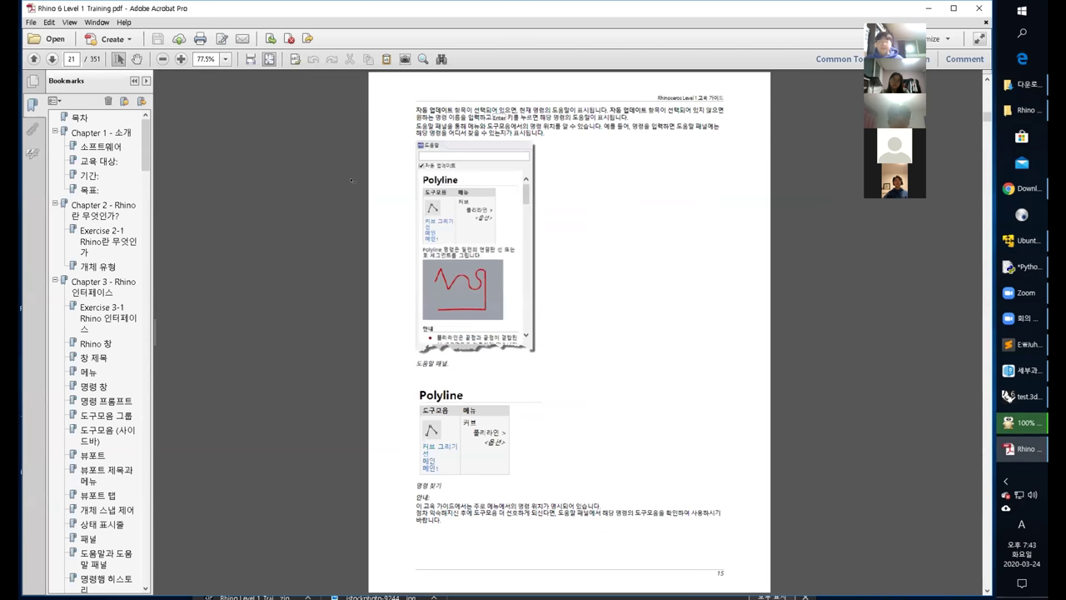
pyautogui.scroll(-1, 352, 180)
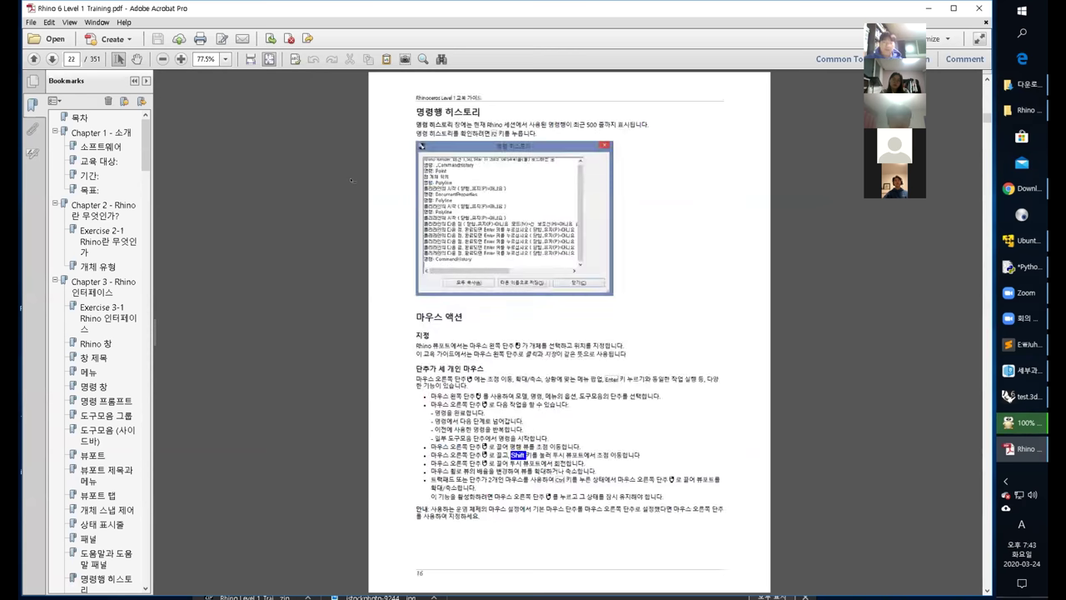
pyautogui.scroll(-2, 351, 180)
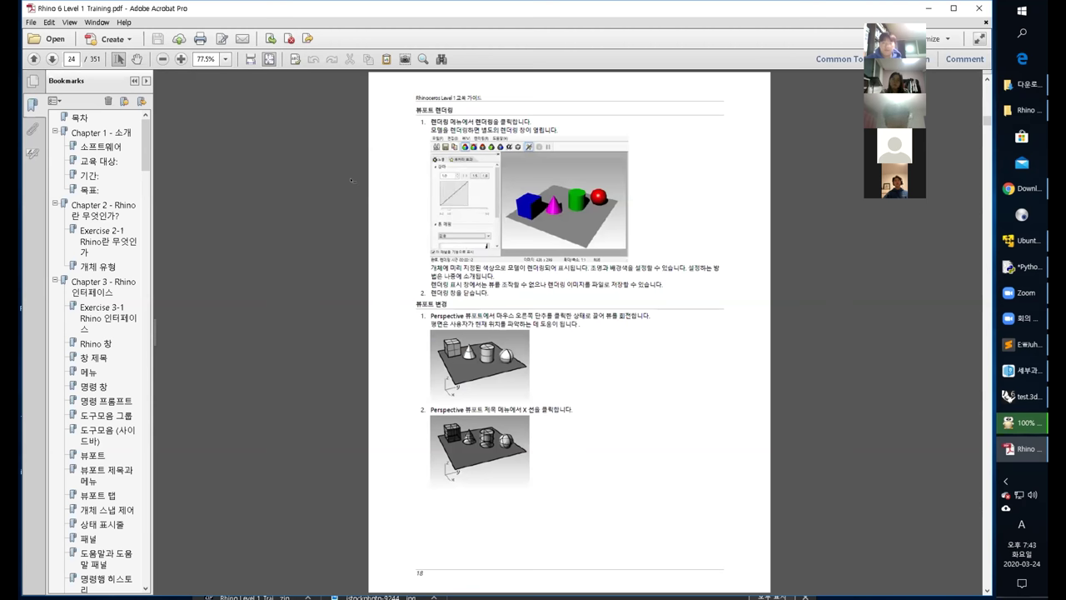
pyautogui.scroll(-1, 352, 180)
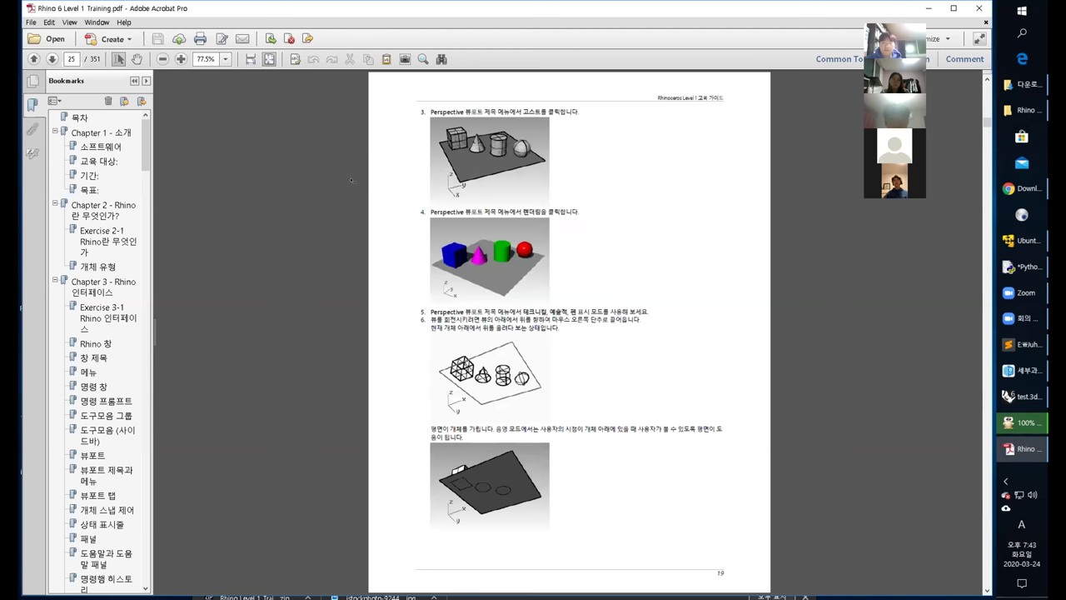
pyautogui.scroll(-1, 352, 180)
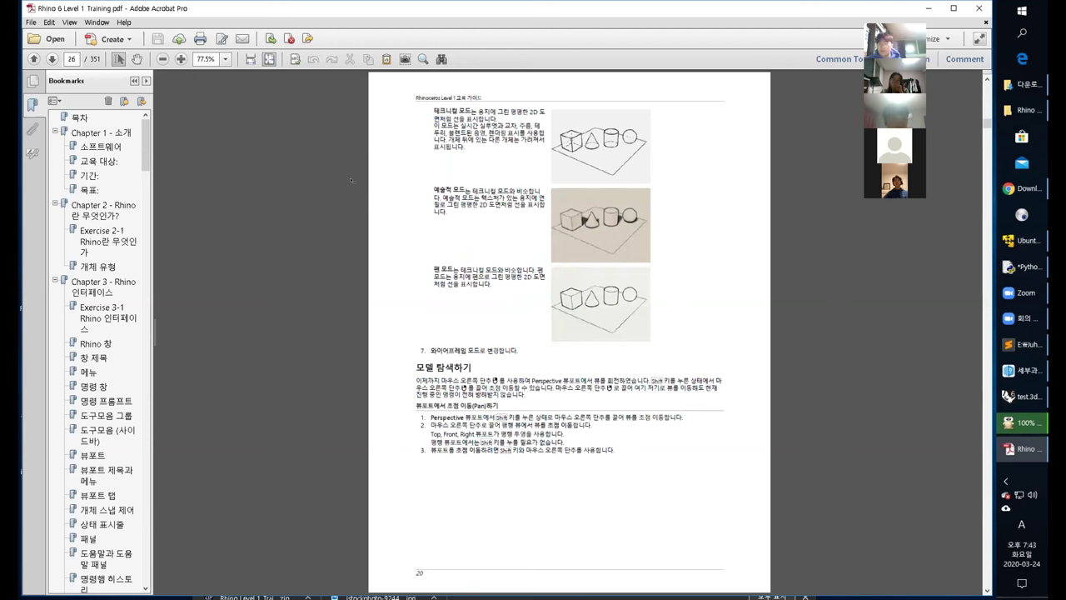
pyautogui.scroll(-2, 351, 180)
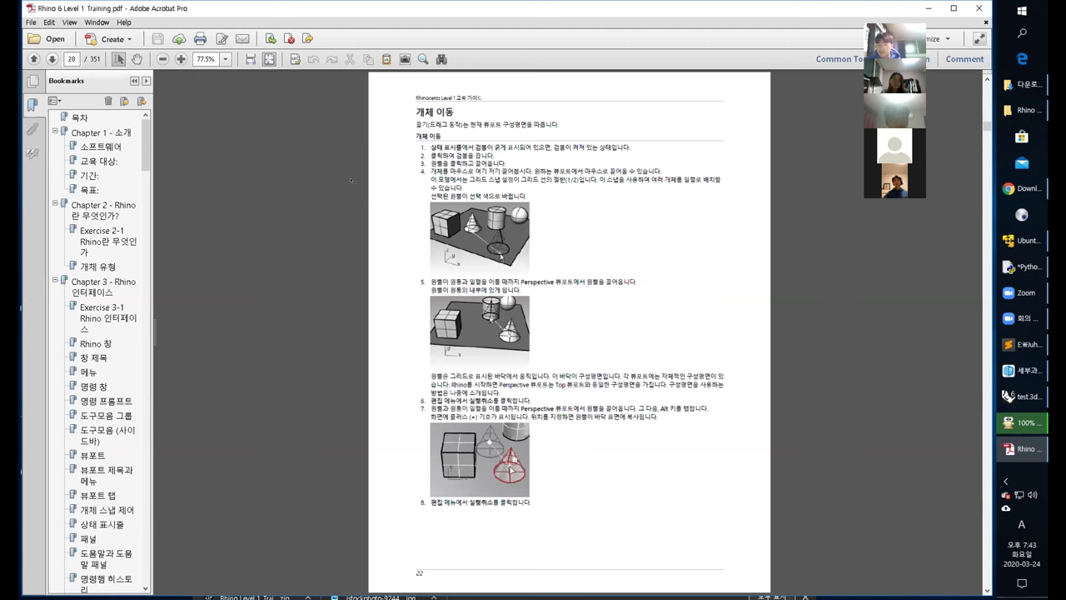
pyautogui.scroll(-1, 352, 180)
pyautogui.scroll(-1, 352, 180)
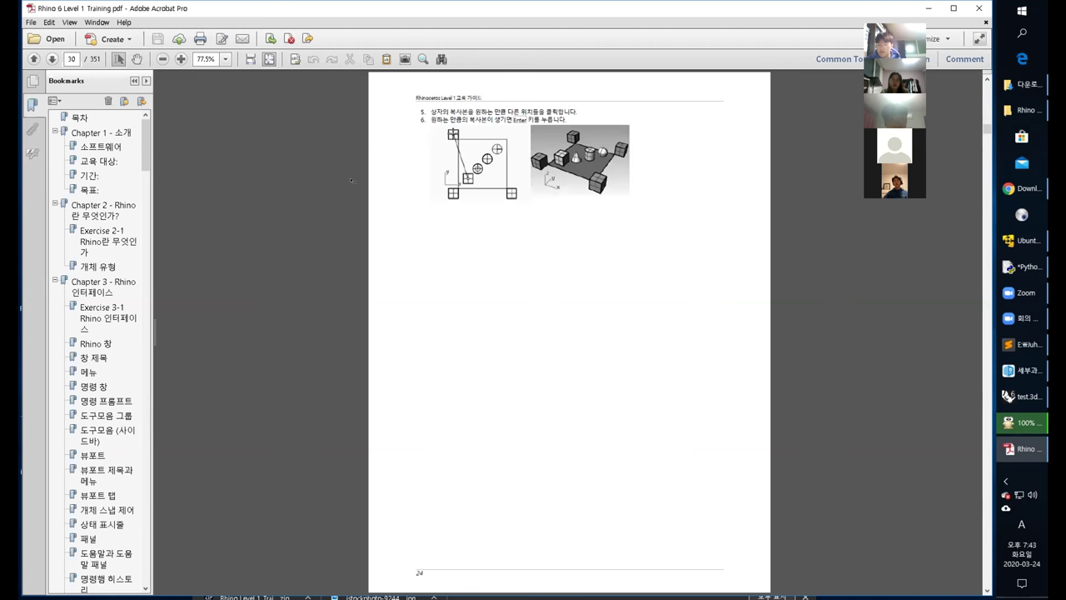
pyautogui.scroll(-1, 352, 180)
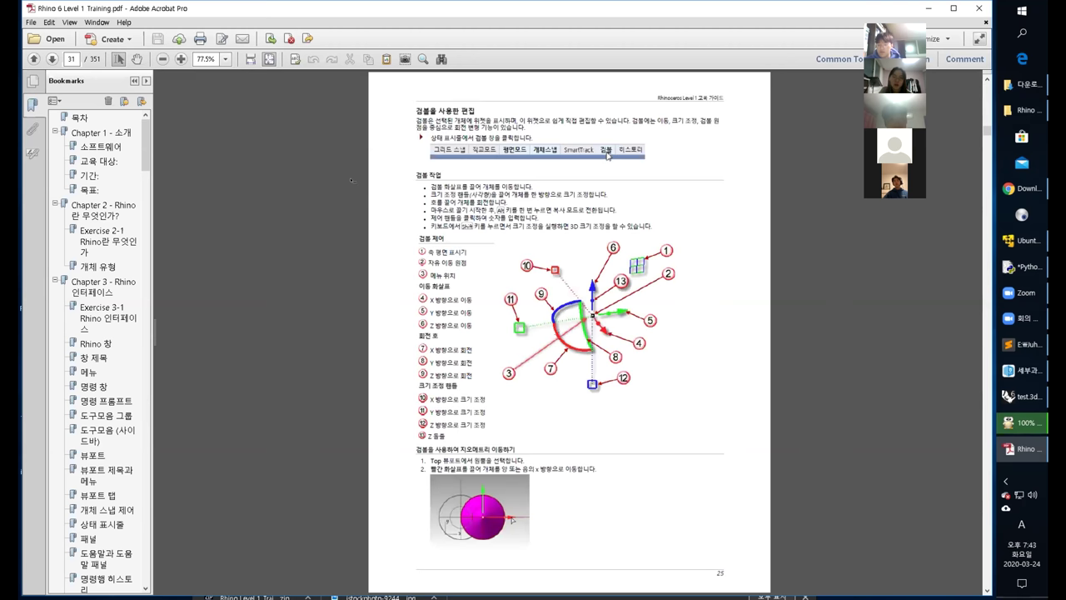
pyautogui.scroll(-1, 351, 180)
pyautogui.scroll(-1, 351, 180)
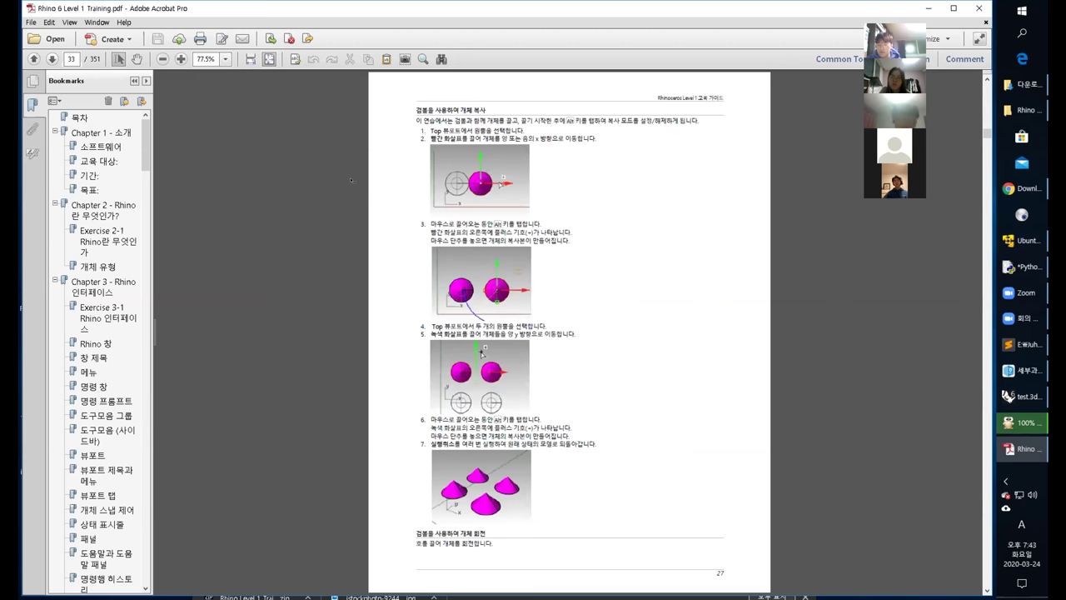
pyautogui.scroll(-1, 352, 180)
pyautogui.scroll(-2, 352, 180)
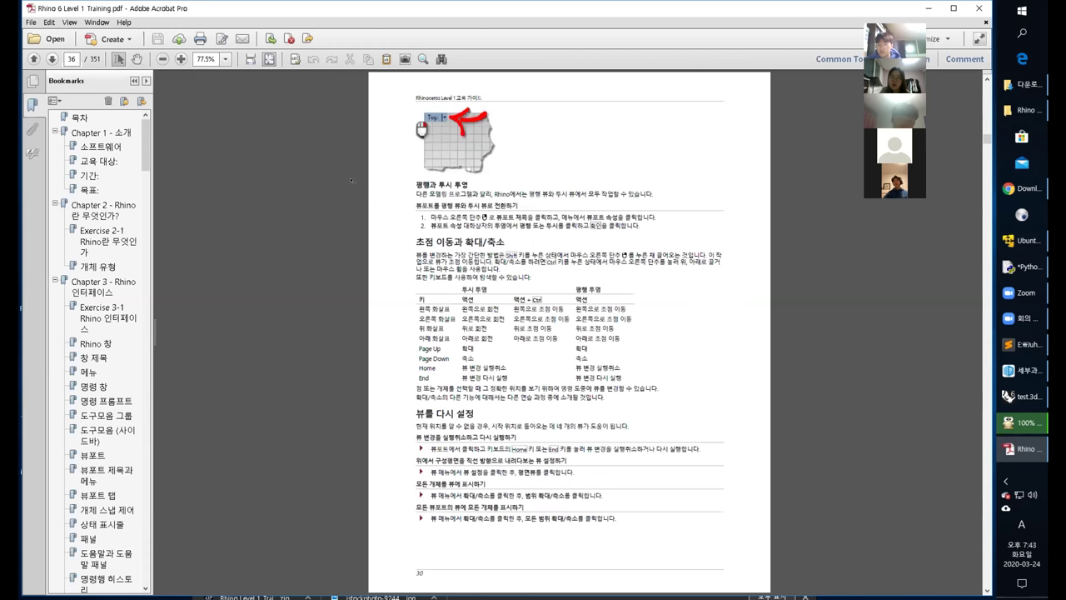
pyautogui.scroll(-2, 352, 180)
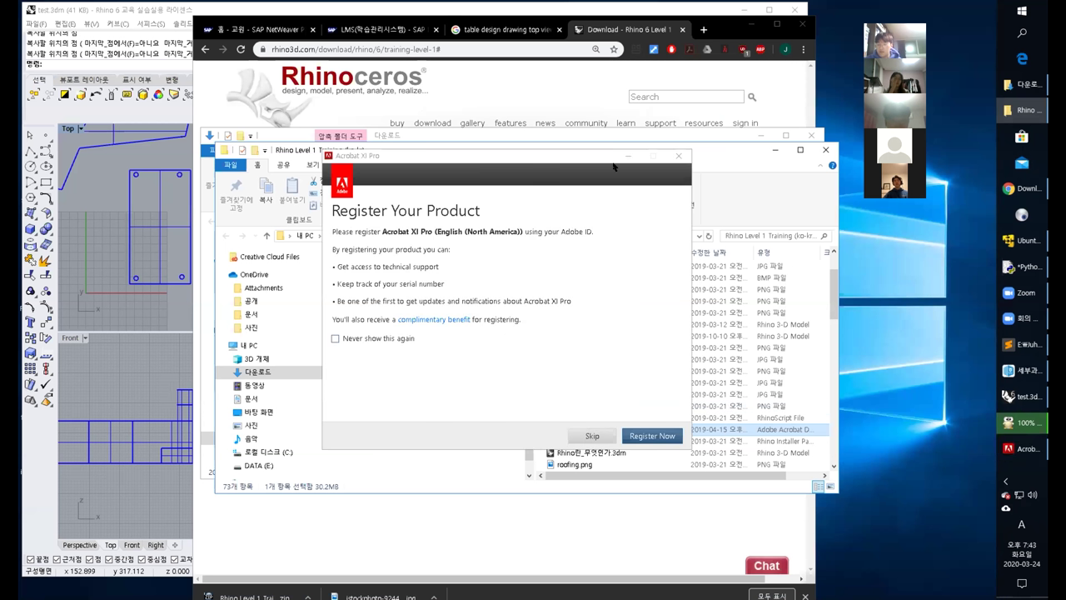
# Dismiss the Acrobat registration prompt and bring the Rhino table model back.
pyautogui.click(614, 168)
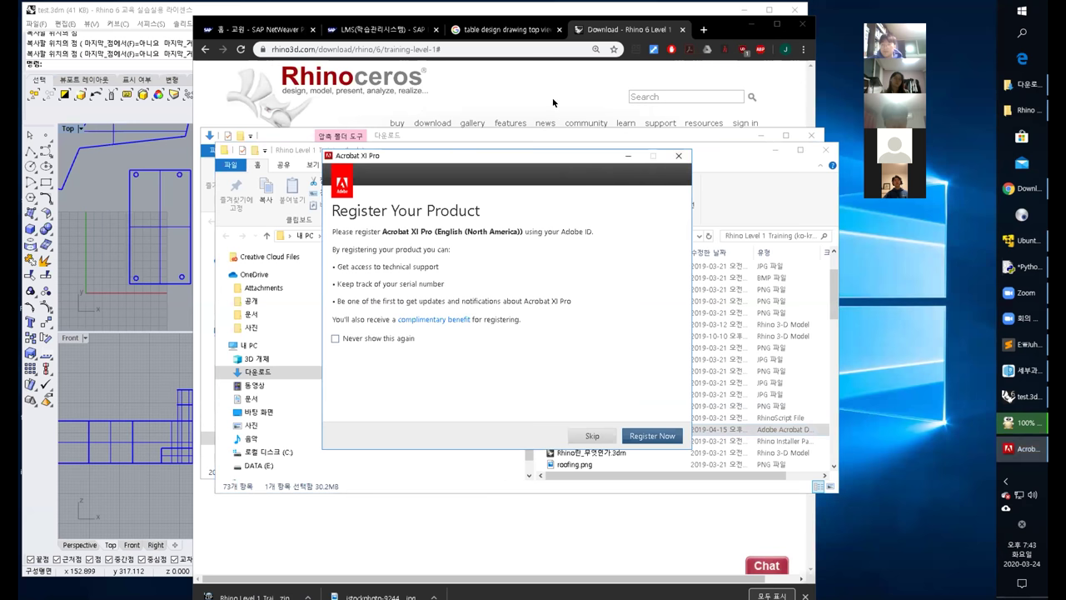
pyautogui.click(553, 102)
pyautogui.click(179, 247)
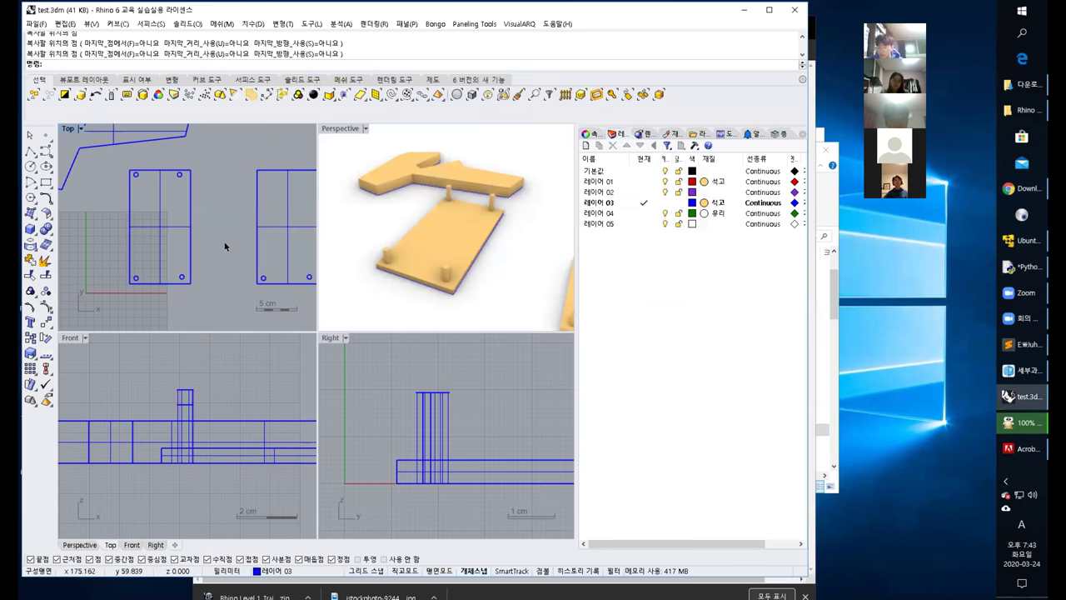
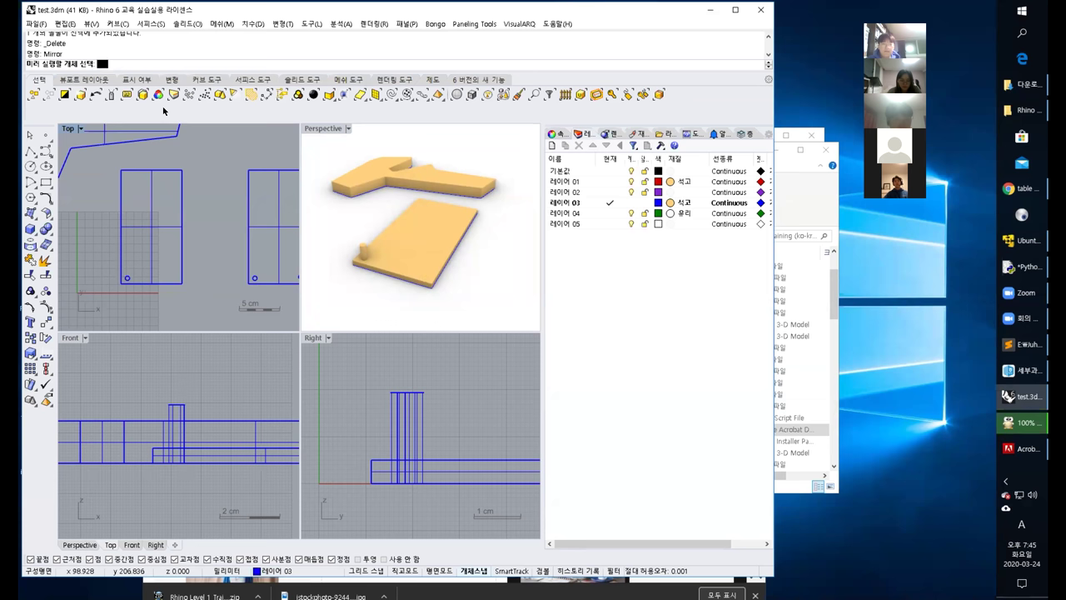
# Mirror the corner peg across the near edge's midpoint to place a matching second peg.
pyautogui.moveTo(115, 267); pyautogui.dragTo(153, 299)
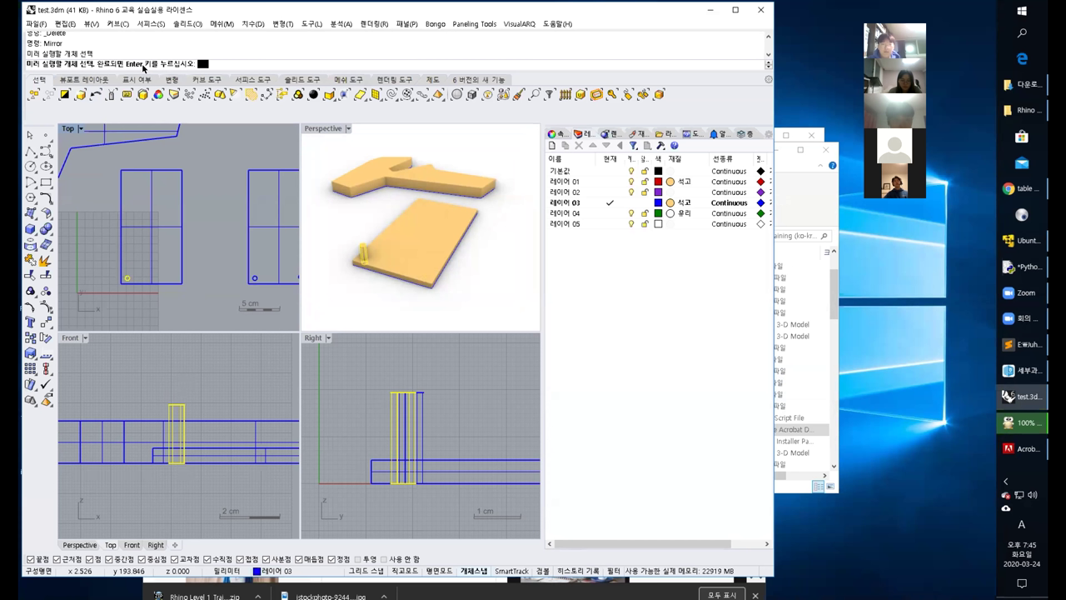
pyautogui.press('Return')
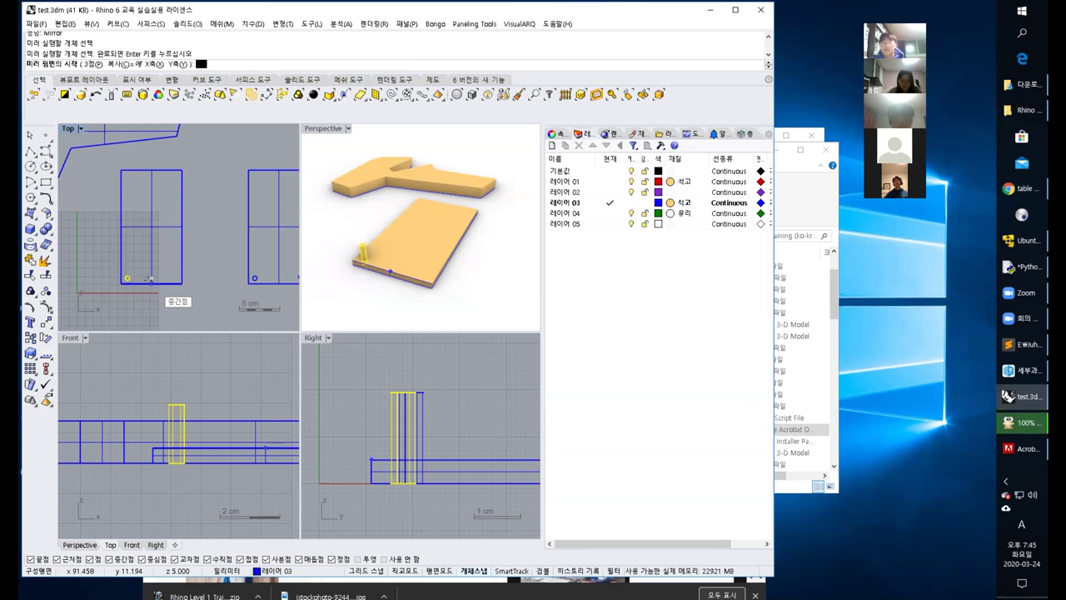
pyautogui.click(151, 281)
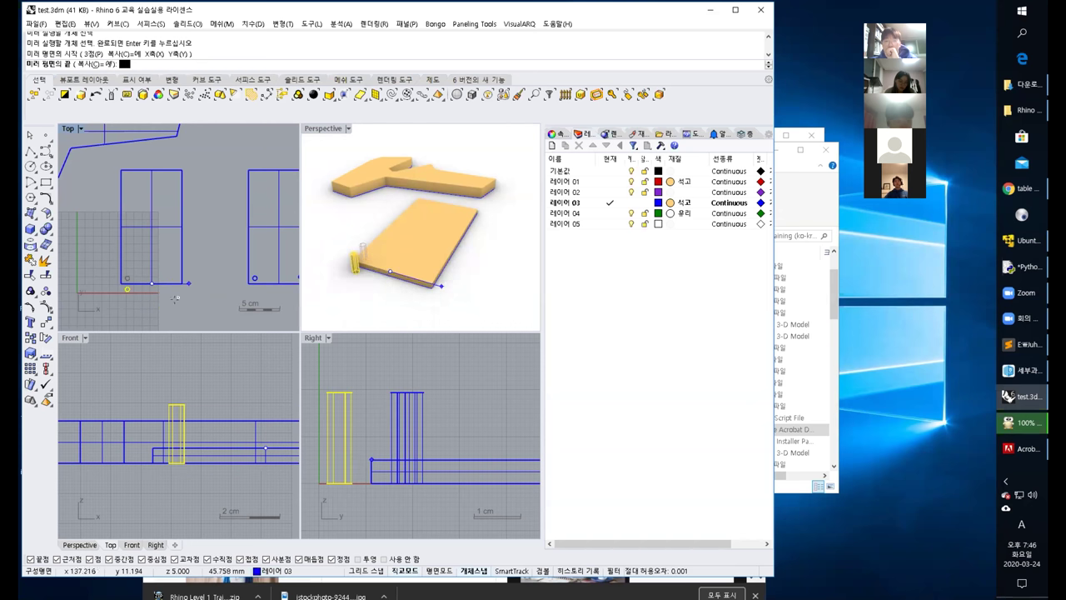
pyautogui.click(152, 309)
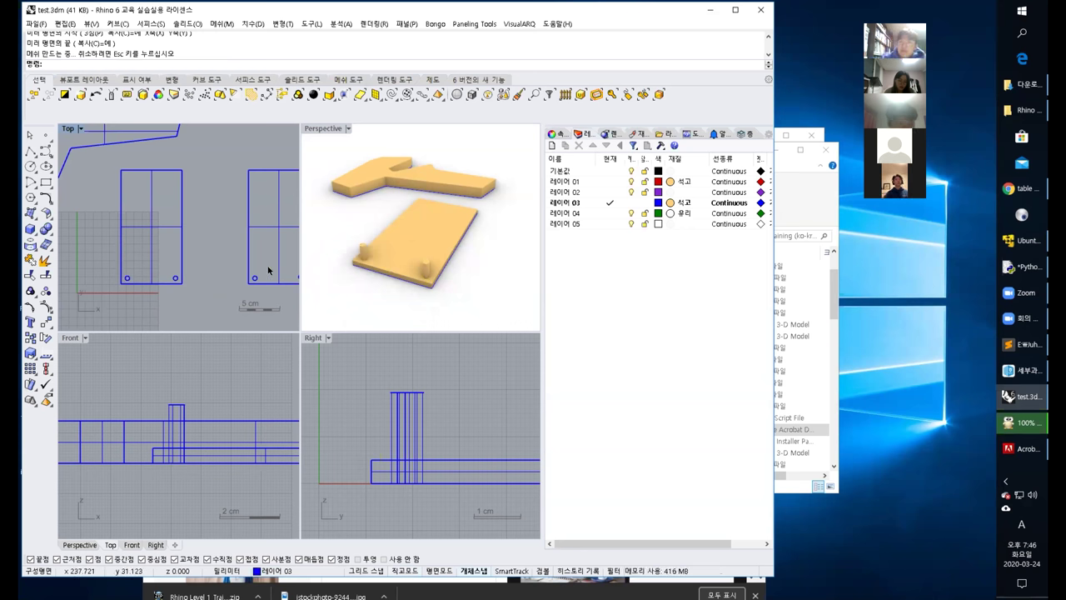
pyautogui.moveTo(81, 256); pyautogui.dragTo(200, 302)
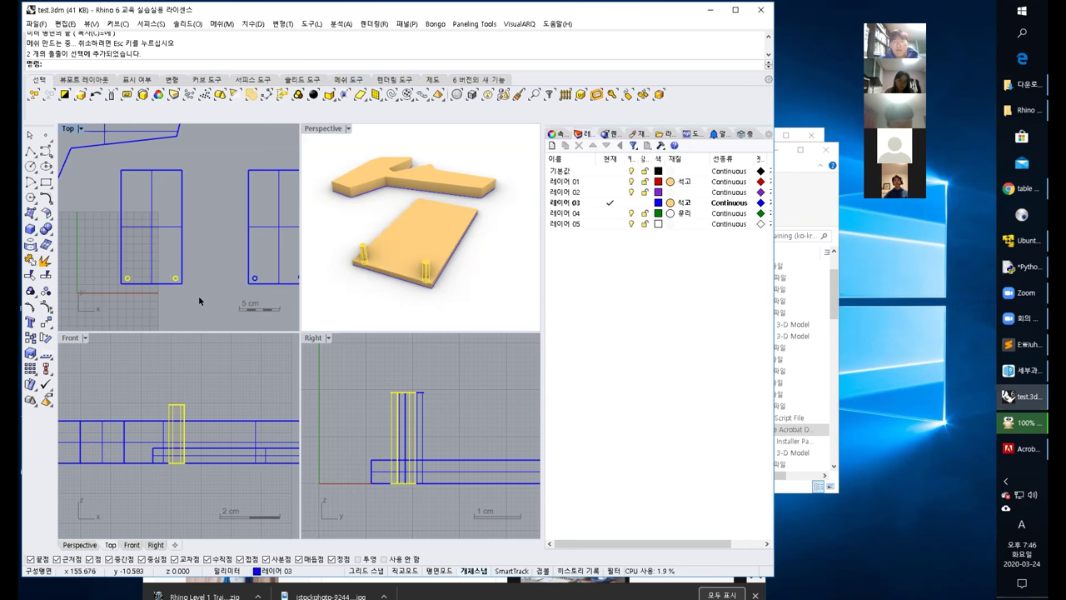
pyautogui.press('Escape')
# Mirror both pegs across the plate's side midpoint to the far edge, then orbit to check.
pyautogui.write('m')
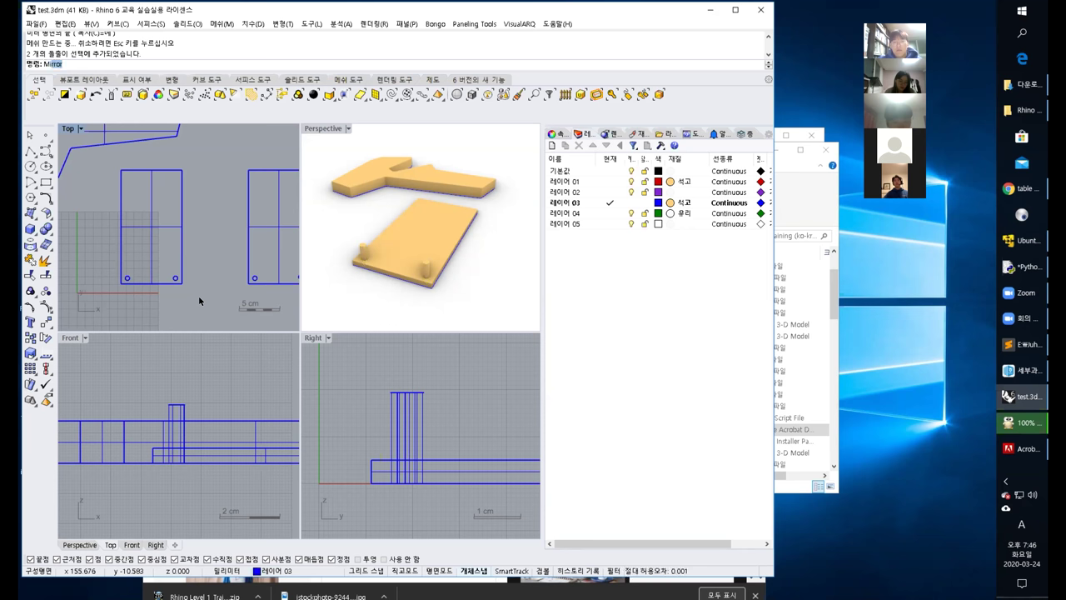
pyautogui.write('irr\\')
pyautogui.press('Return')
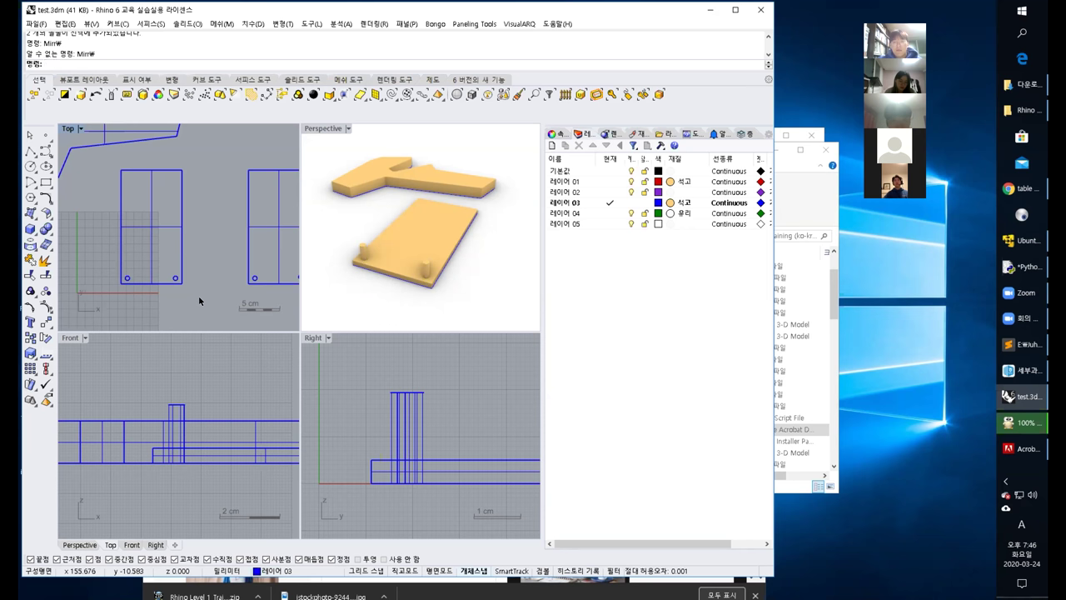
pyautogui.write('mirrir')
pyautogui.press('Return')
pyautogui.write('m')
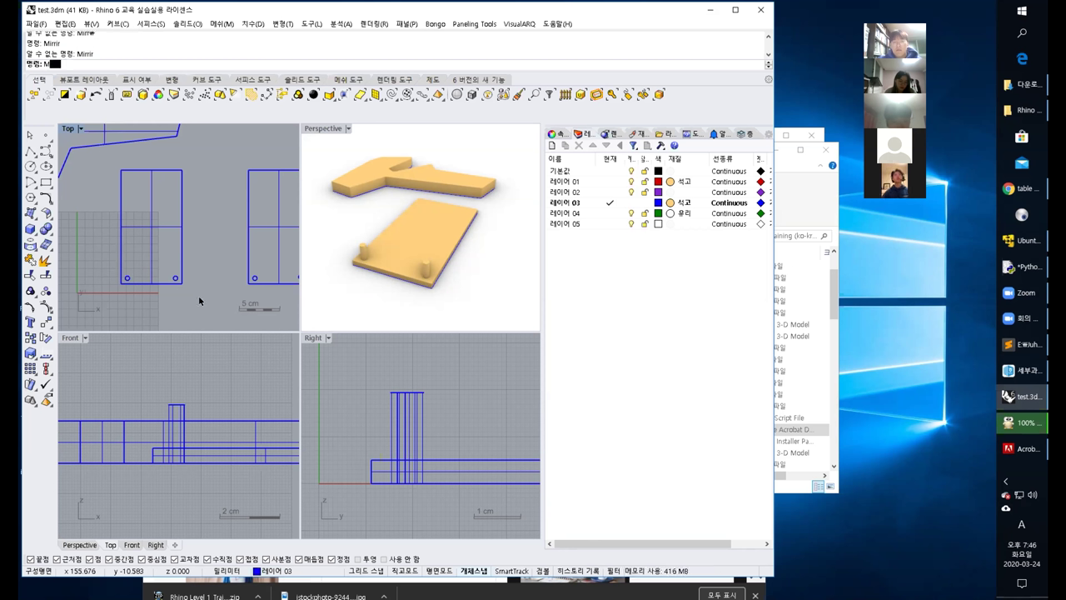
pyautogui.write('irror')
pyautogui.press('Return')
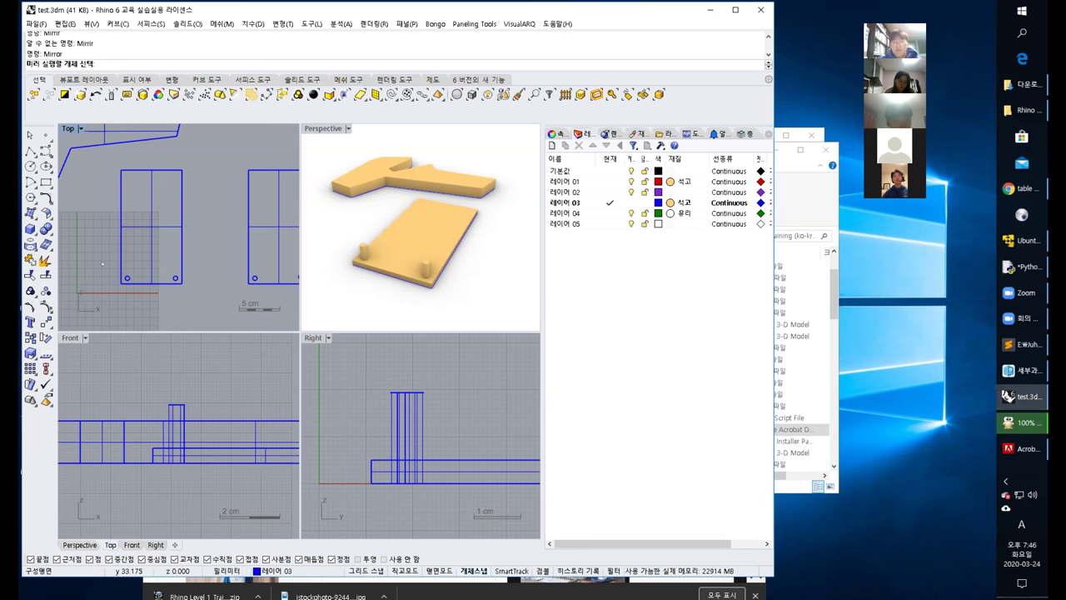
pyautogui.moveTo(105, 265); pyautogui.dragTo(183, 292)
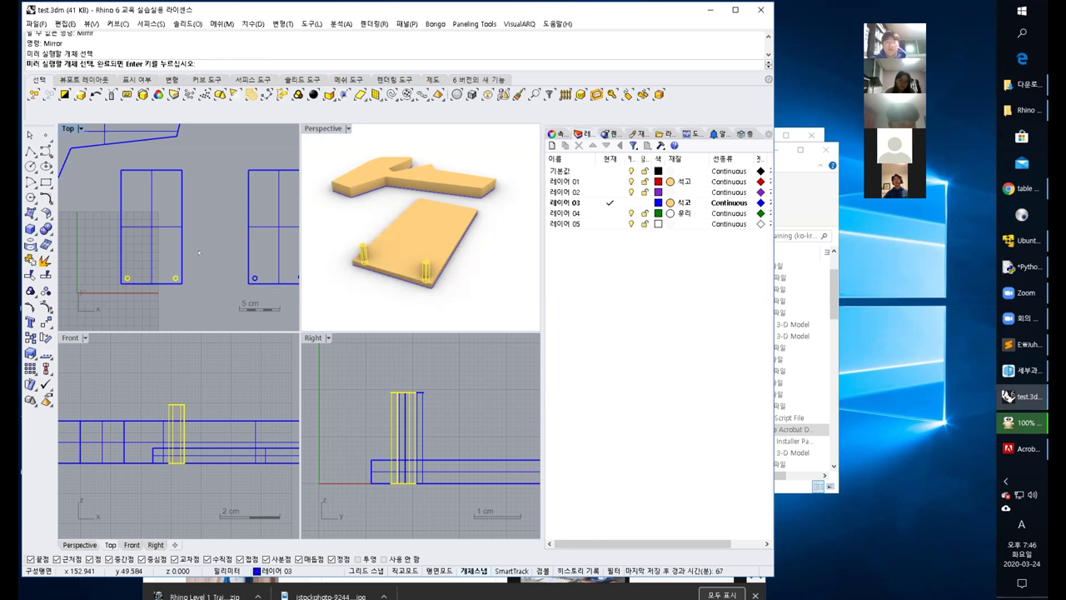
pyautogui.press('Return')
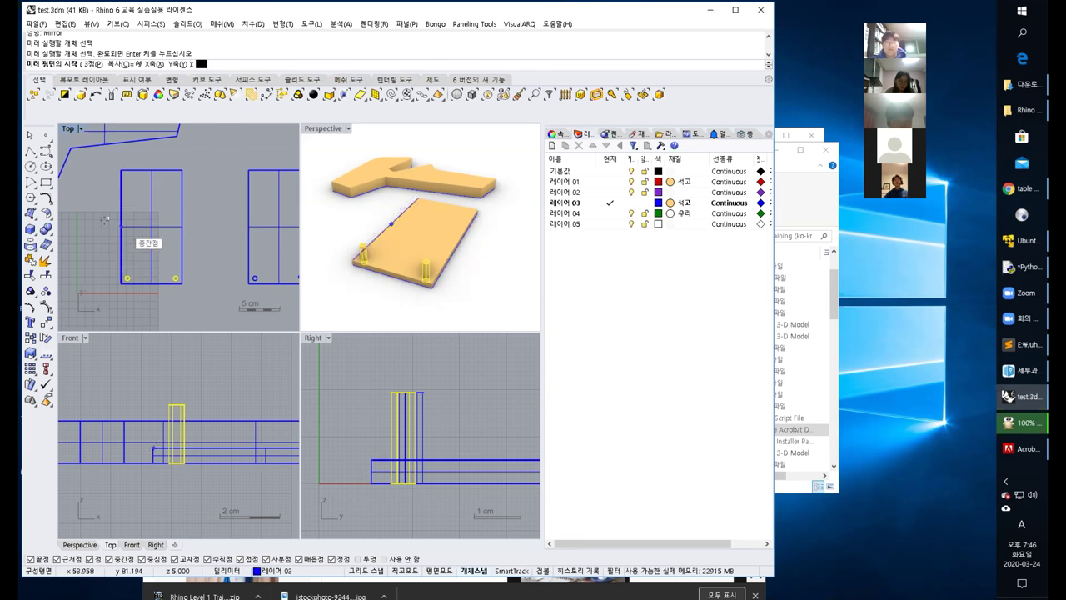
pyautogui.click(177, 221)
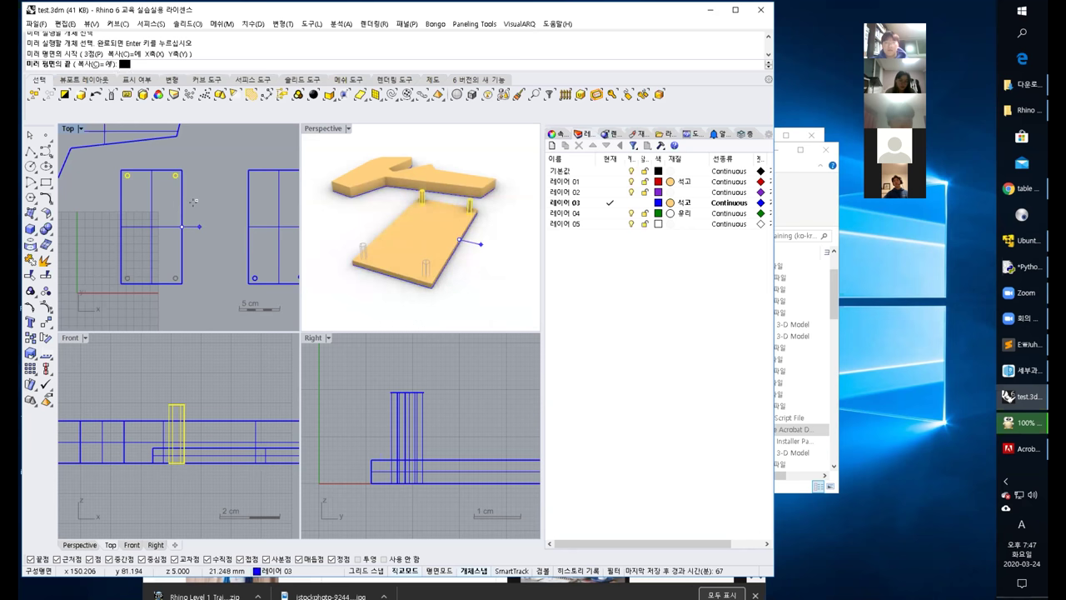
pyautogui.click(192, 202)
pyautogui.moveTo(400, 250)
pyautogui.mouseDown(button='right')
pyautogui.moveTo(432, 244)
pyautogui.moveTo(416, 262)
pyautogui.moveTo(349, 265)
pyautogui.mouseUp(button='right')
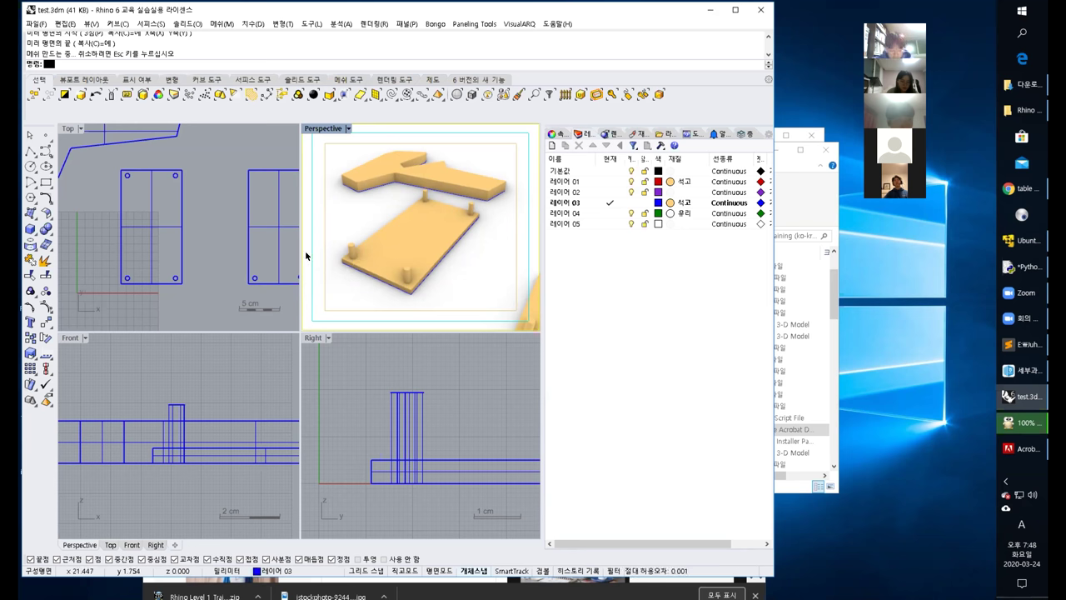
# Draw a corner-to-corner box block below the plates in the Top view.
pyautogui.click(195, 233)
pyautogui.scroll(-5, 196, 230)
pyautogui.moveTo(142, 169); pyautogui.dragTo(244, 245)
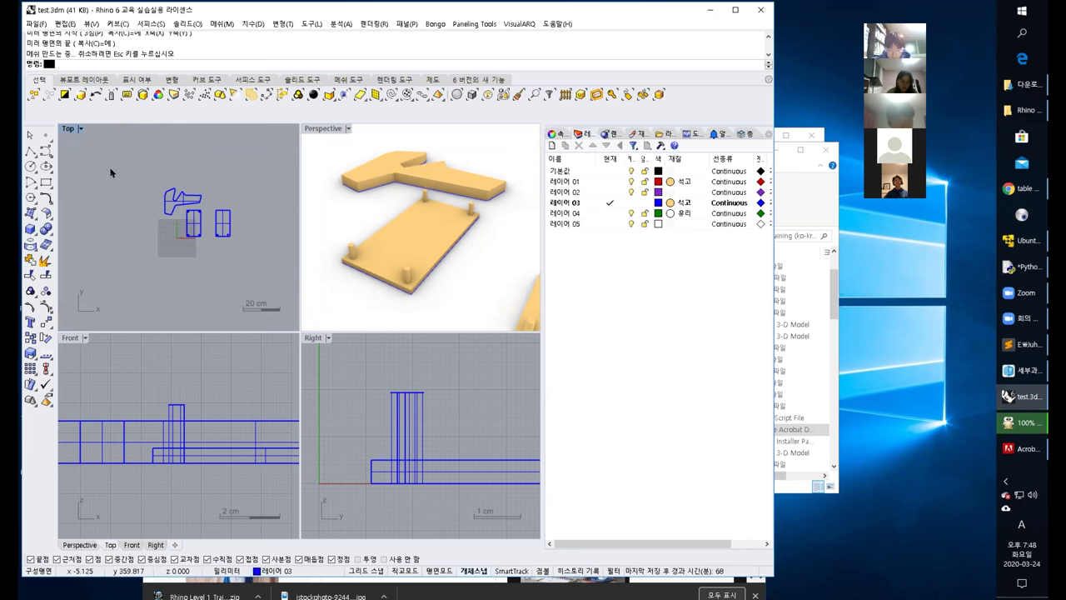
pyautogui.click(30, 228)
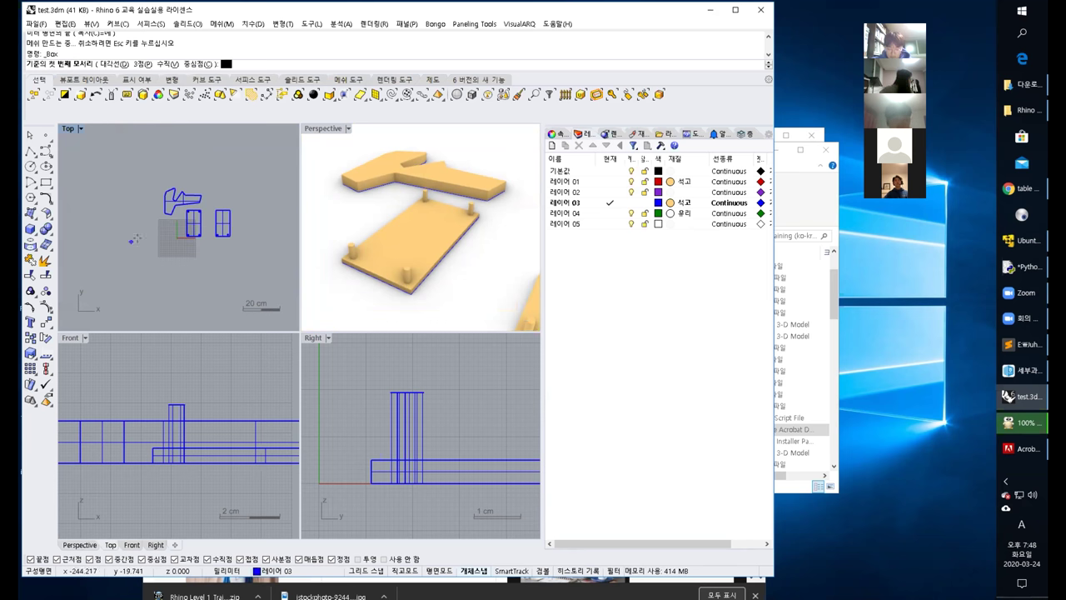
pyautogui.scroll(4, 150, 218)
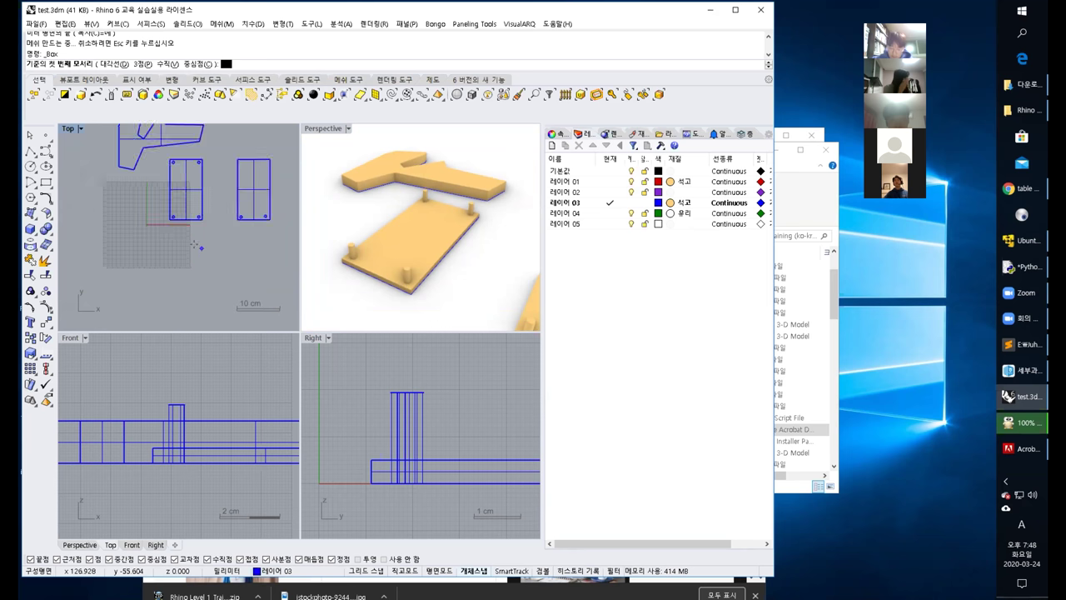
pyautogui.click(151, 225)
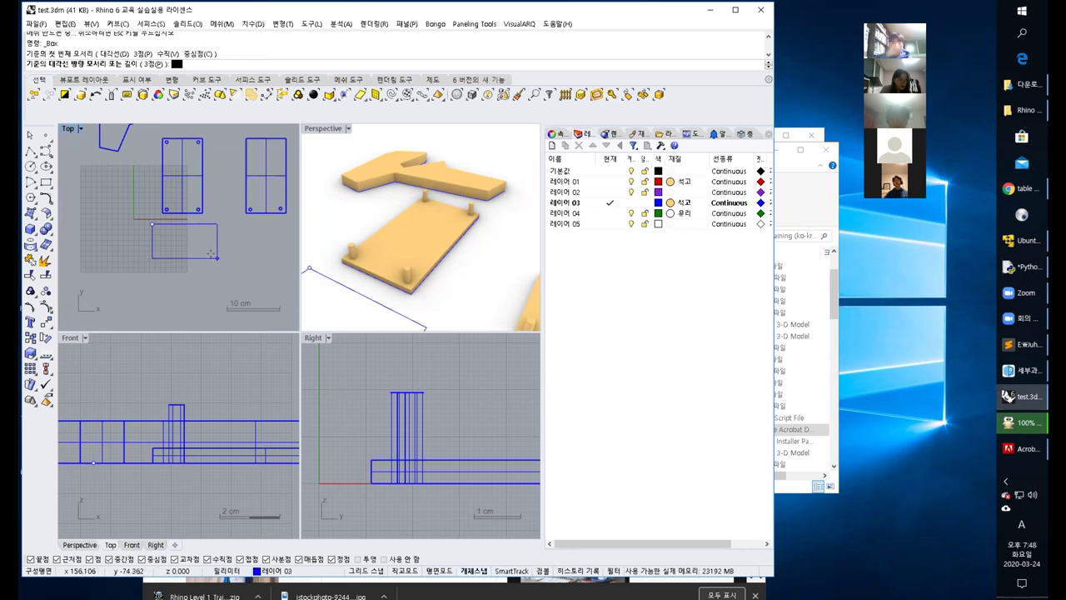
pyautogui.click(219, 259)
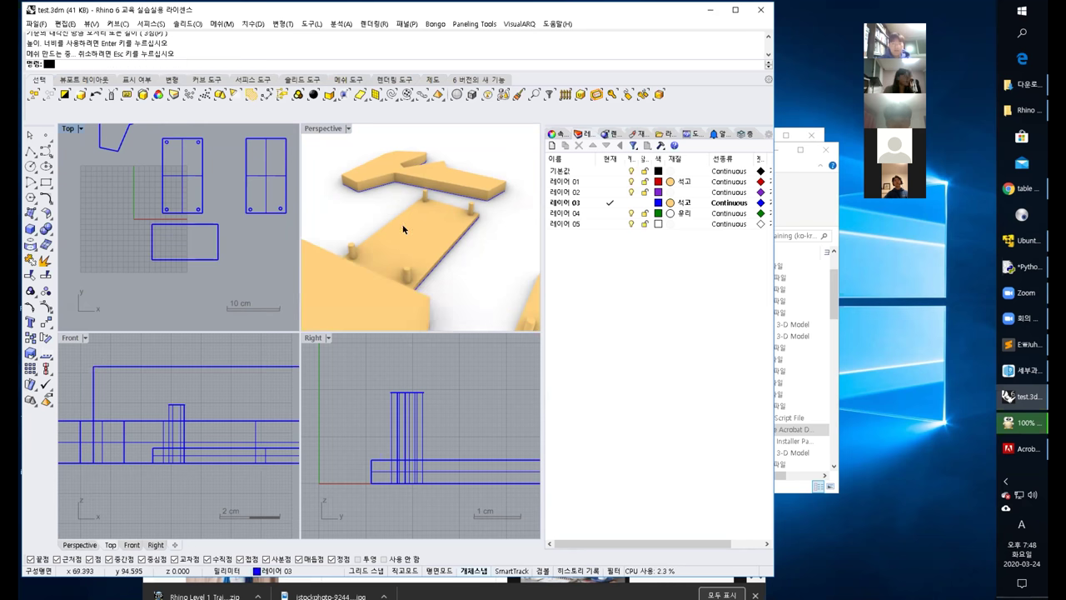
pyautogui.click(438, 203)
pyautogui.moveTo(438, 203); pyautogui.dragTo(409, 222, button='right')
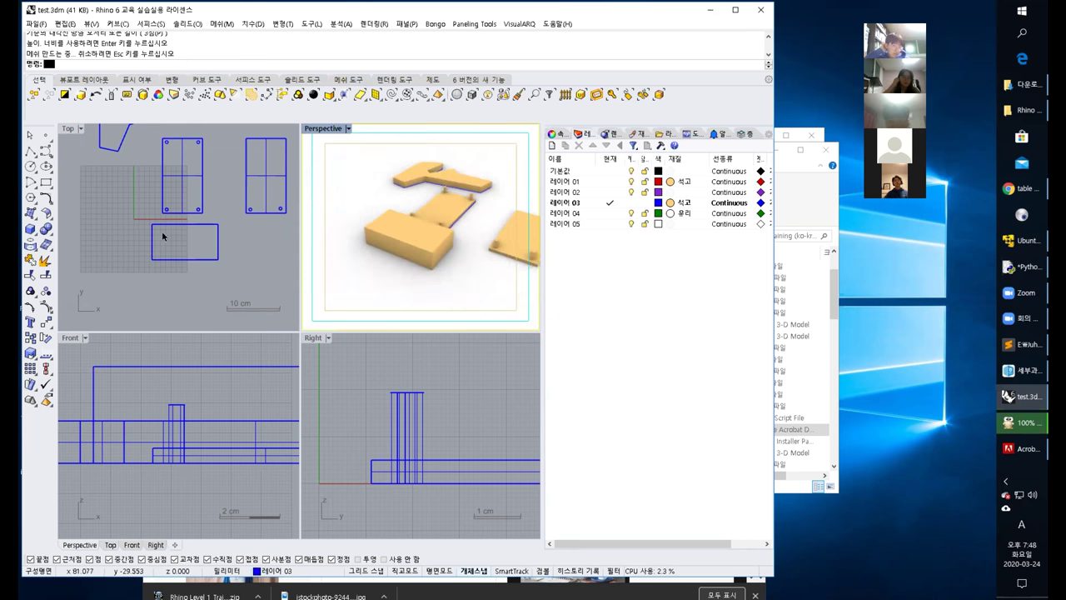
# Draw a smaller pocket box inside the block's outline.
pyautogui.click(30, 228)
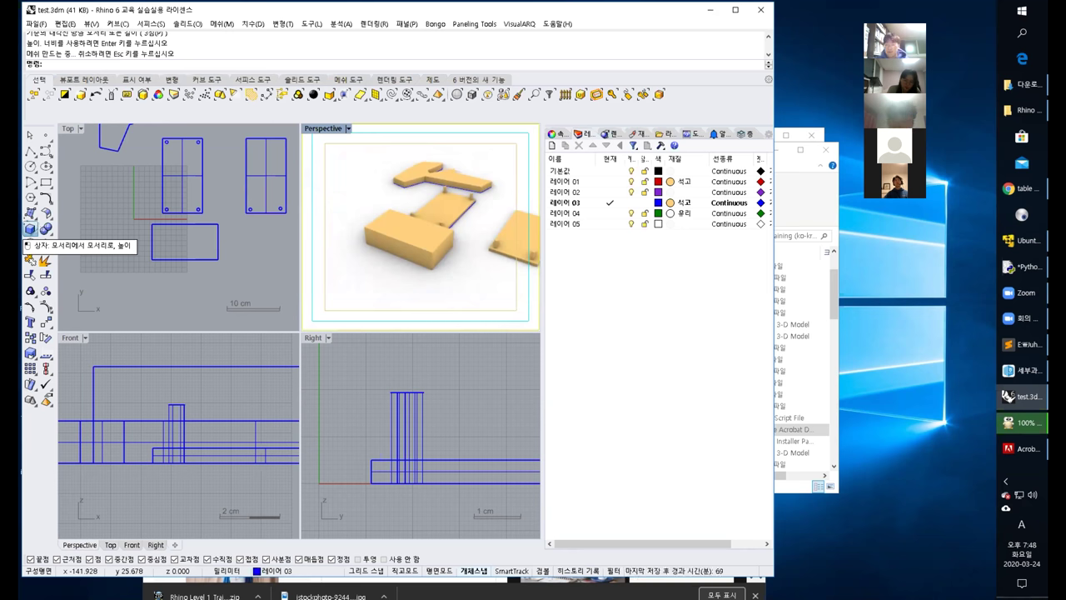
pyautogui.scroll(5, 155, 246)
pyautogui.scroll(-4, 155, 246)
pyautogui.click(139, 251)
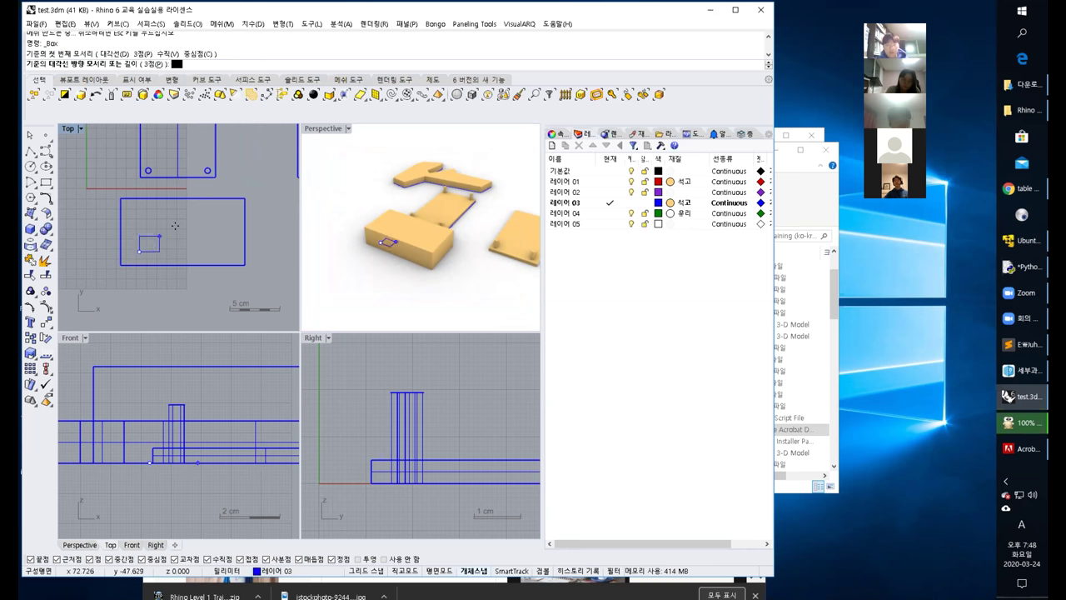
pyautogui.click(220, 222)
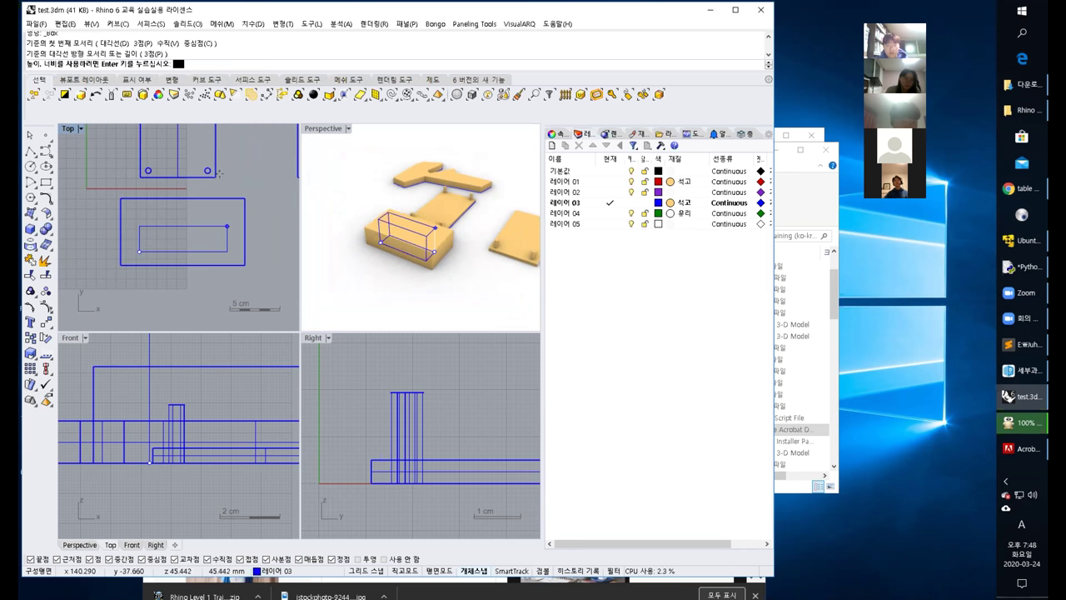
pyautogui.click(432, 198)
pyautogui.moveTo(432, 198); pyautogui.dragTo(428, 240, button='right')
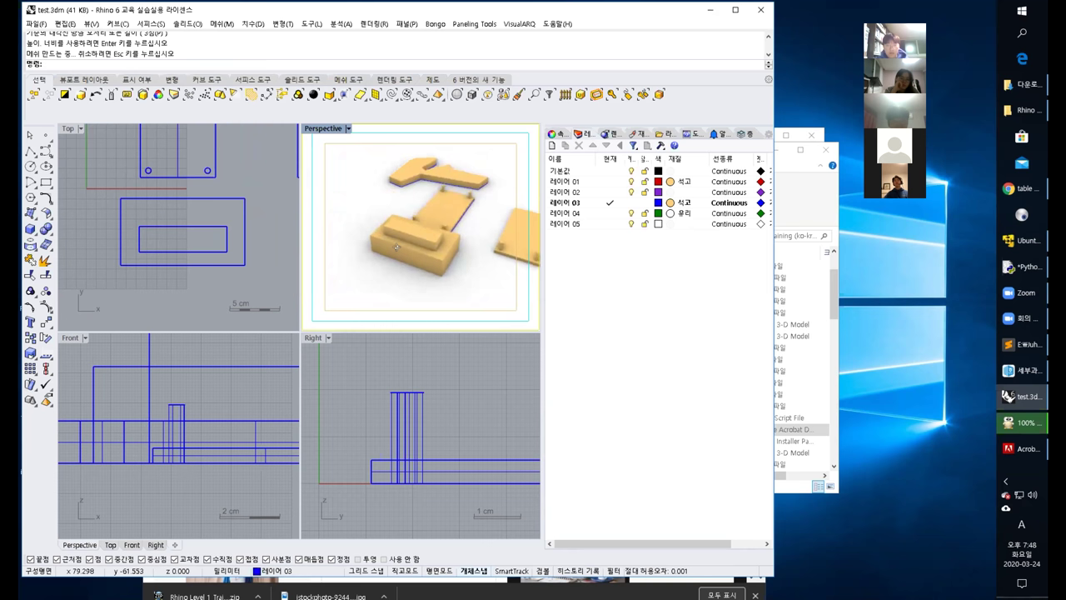
pyautogui.scroll(5, 428, 240)
# Move the pocket box upward in the Front view.
pyautogui.click(428, 236)
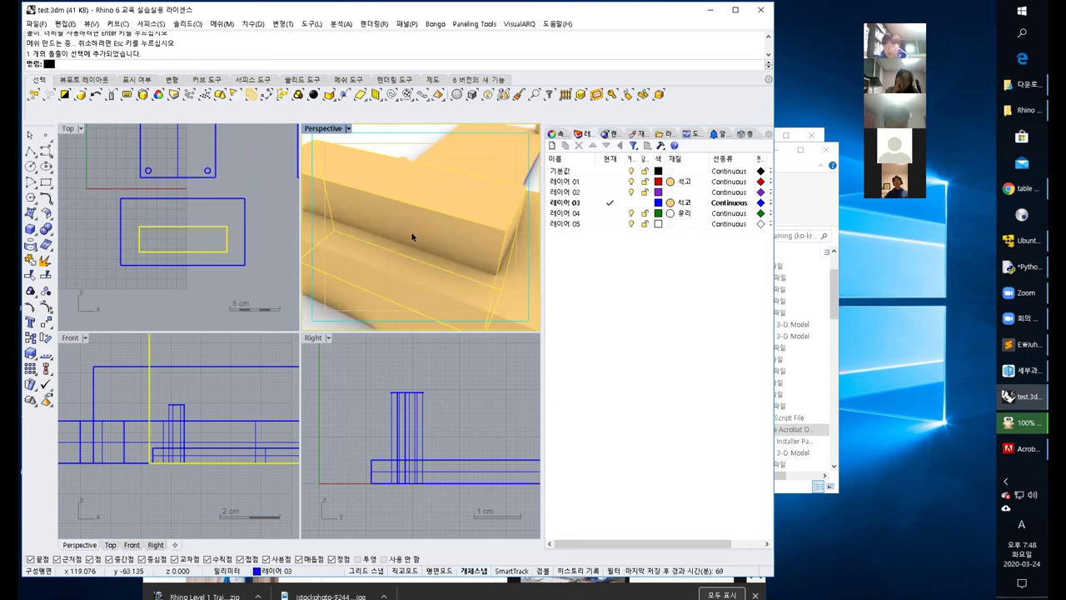
pyautogui.scroll(-4, 166, 408)
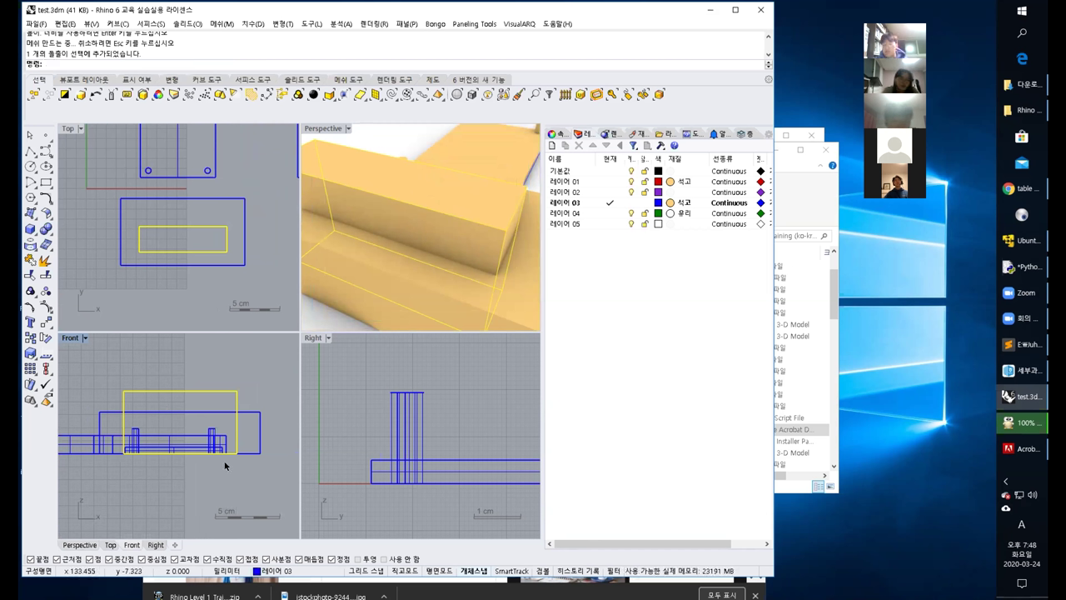
pyautogui.moveTo(235, 394); pyautogui.dragTo(238, 377)
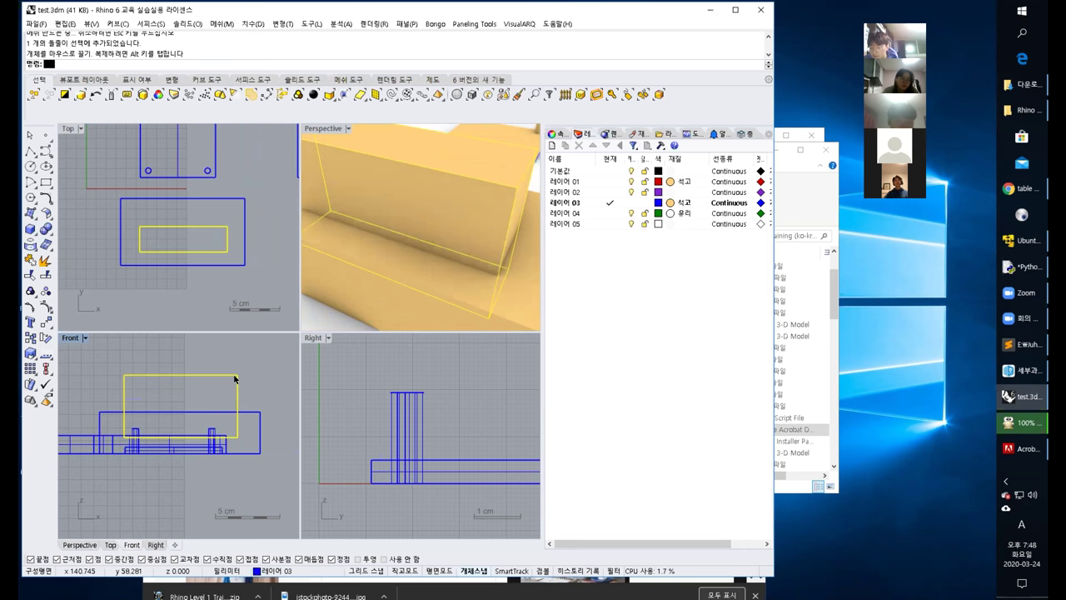
pyautogui.scroll(-5, 340, 308)
pyautogui.click(400, 297)
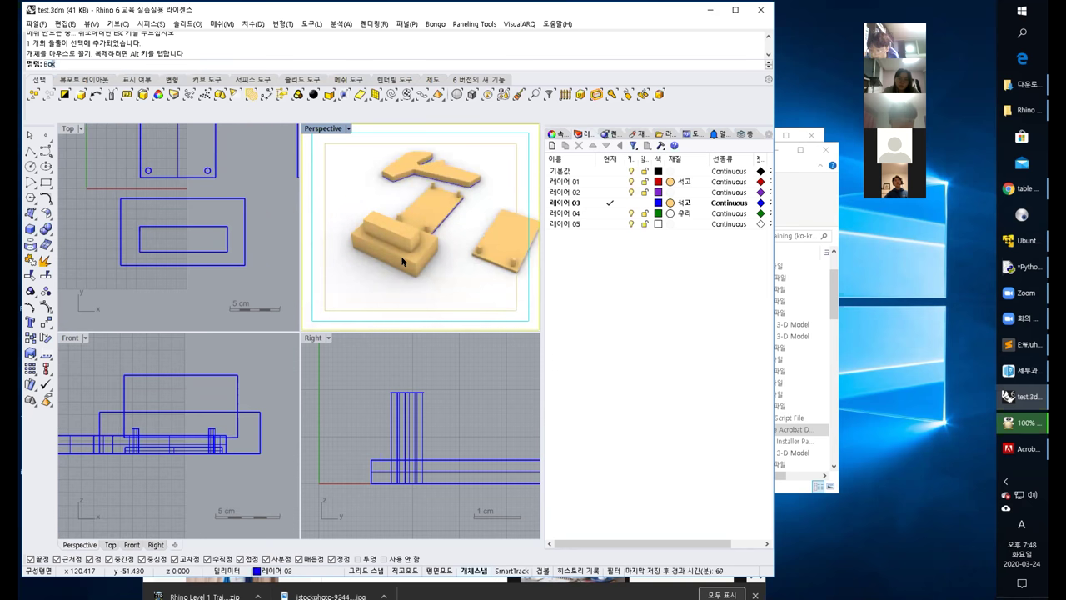
# BooleanDifference the pocket box from the block, leaving a rectangular pocket in its top.
pyautogui.write('oo')
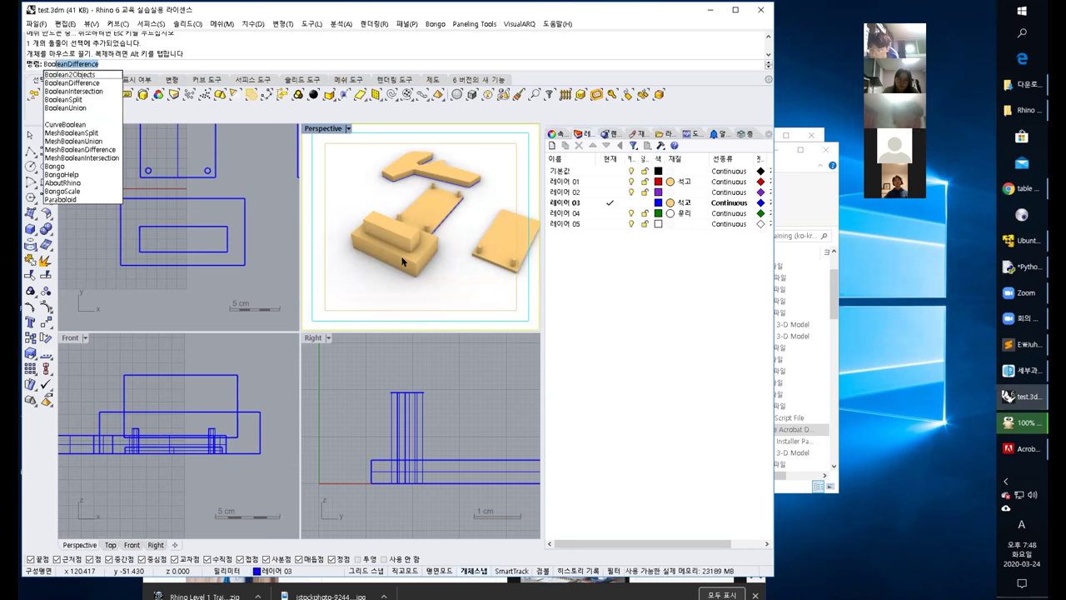
pyautogui.press('Return')
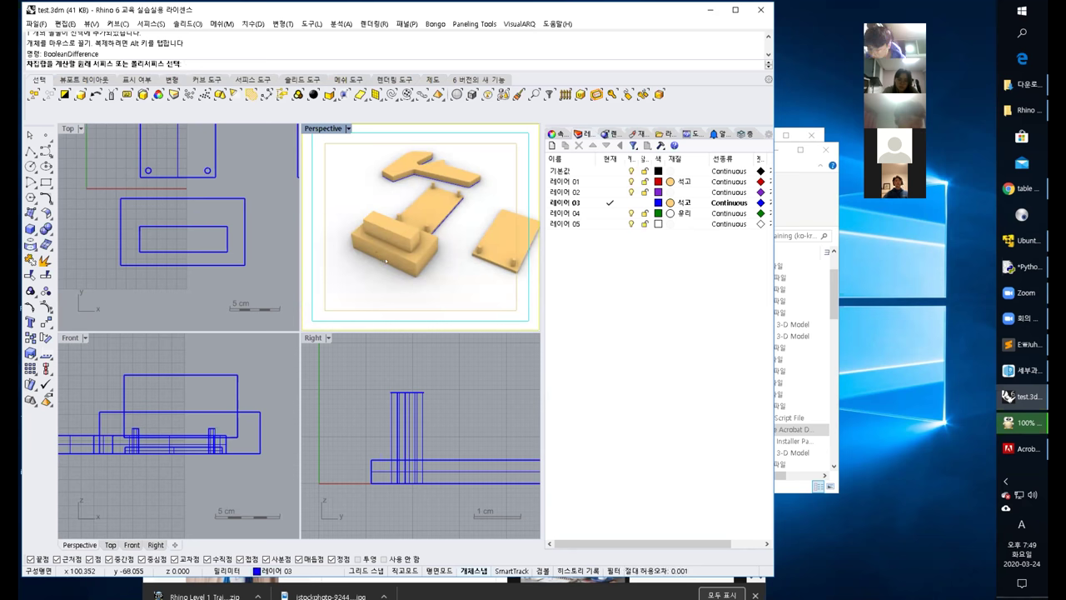
pyautogui.click(385, 261)
pyautogui.press('Return')
pyautogui.moveTo(385, 250); pyautogui.dragTo(390, 218, button='right')
pyautogui.click(359, 179)
pyautogui.press('Return')
pyautogui.moveTo(359, 180); pyautogui.dragTo(426, 250, button='right')
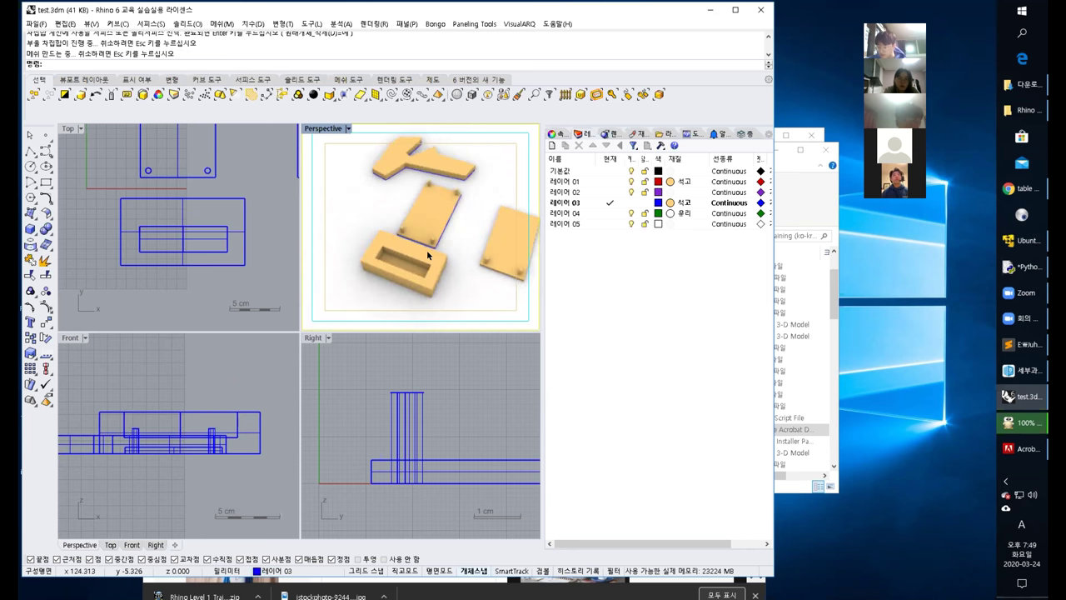
pyautogui.scroll(3, 411, 267)
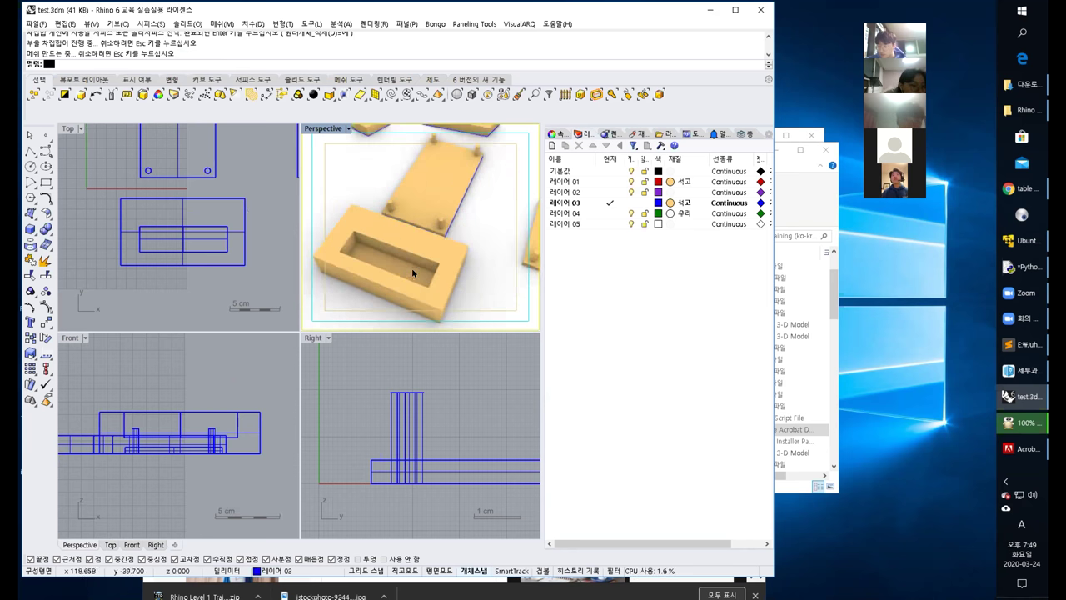
pyautogui.moveTo(411, 267); pyautogui.dragTo(429, 247, button='right')
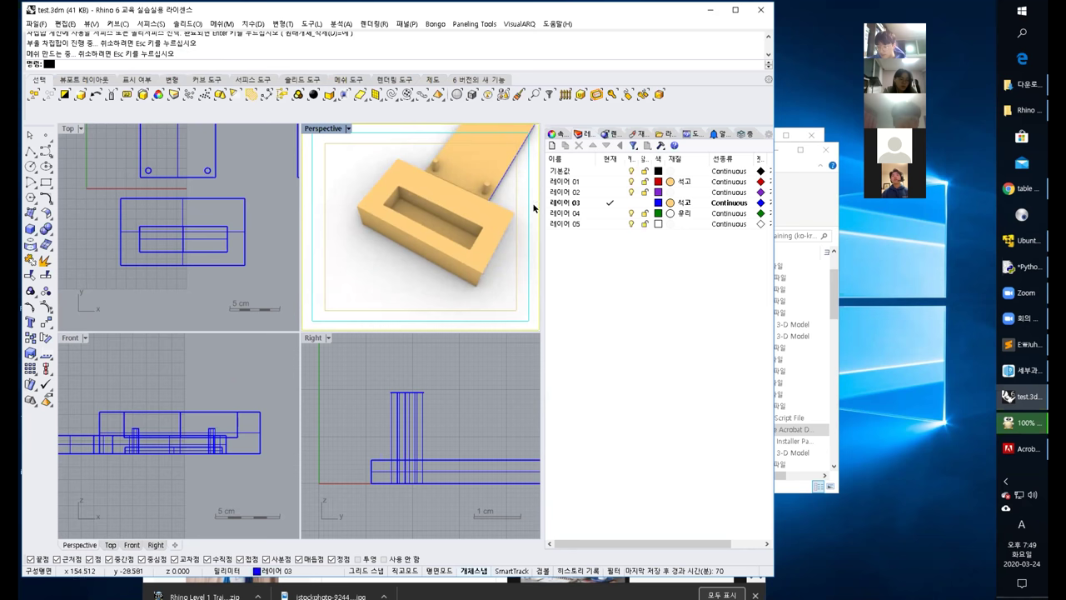
pyautogui.click(785, 105)
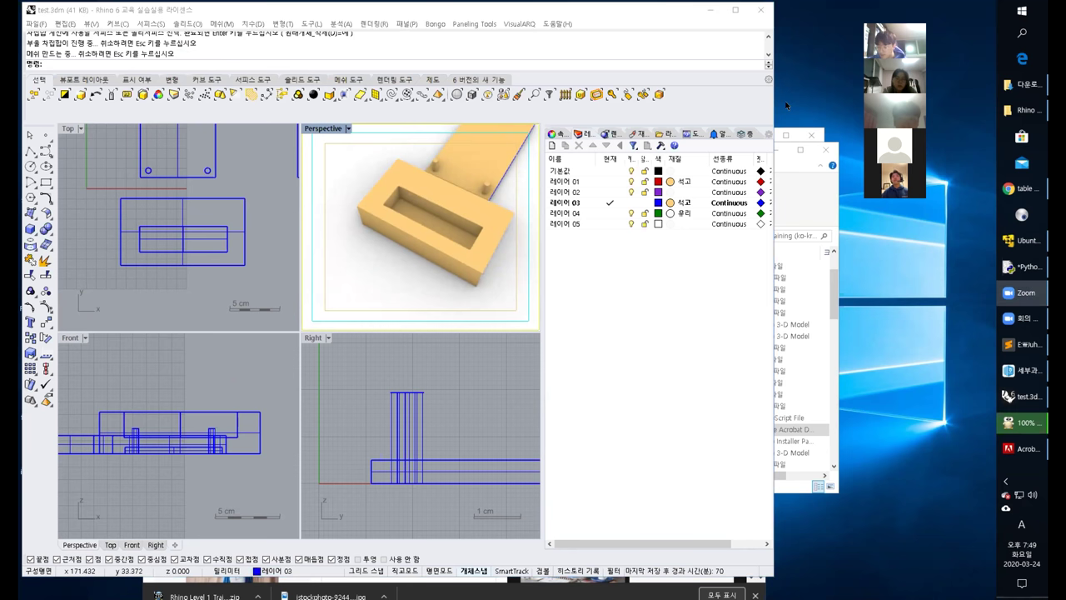
pyautogui.click(1025, 188)
# Go to YouTube and search for 'rhino boolean difference'.
pyautogui.click(492, 47)
pyautogui.write('you')
pyautogui.press('Return')
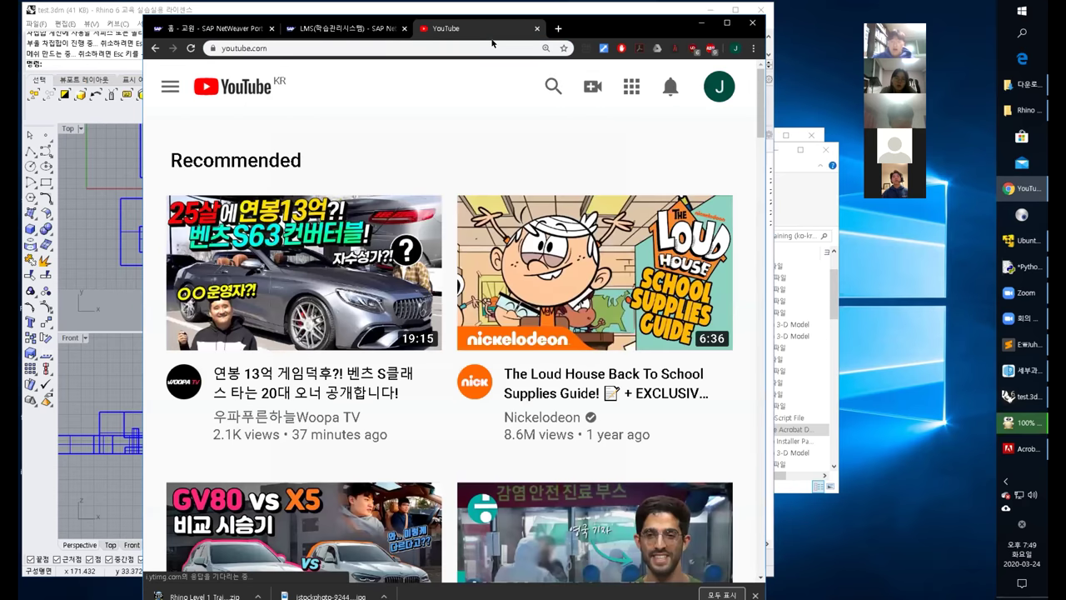
pyautogui.click(553, 86)
pyautogui.write('r')
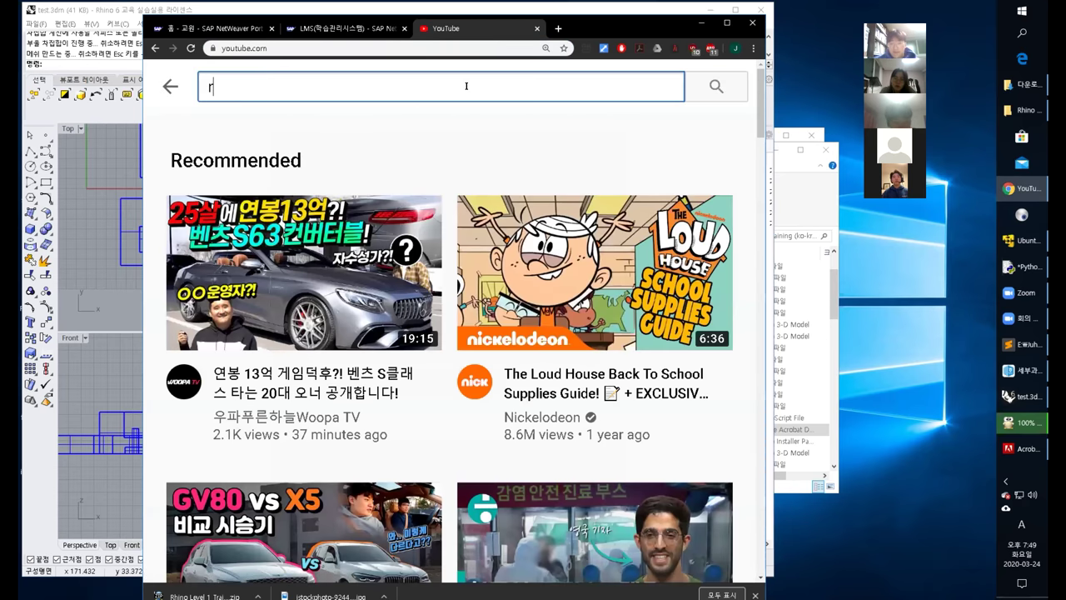
pyautogui.write('hino boolean difference')
pyautogui.press('Return')
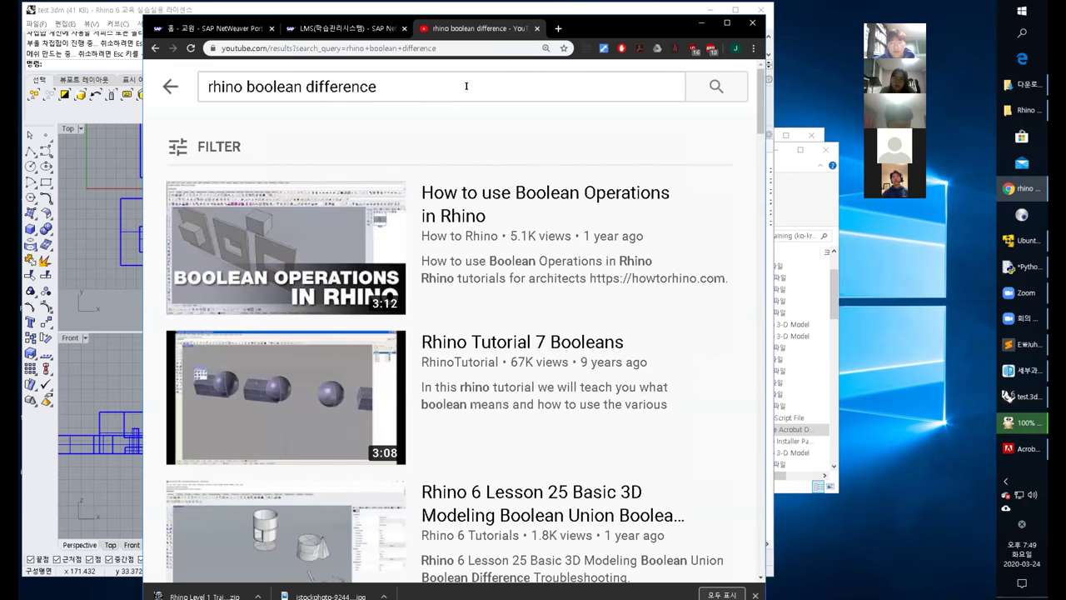
# Change the search to 'rhino move object', then to 'rhino copy object'.
pyautogui.moveTo(444, 214)
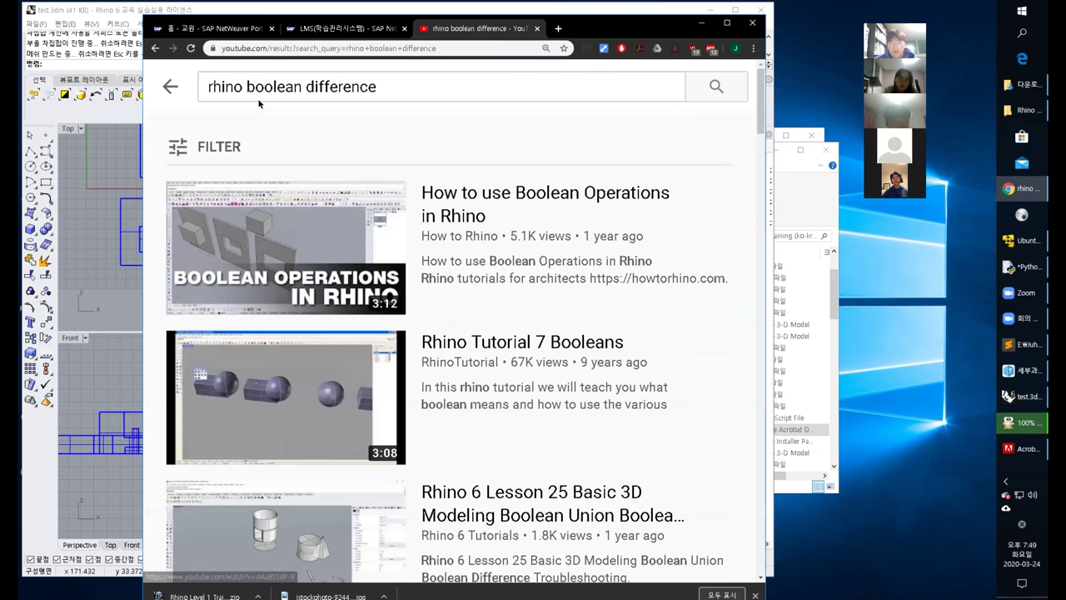
pyautogui.moveTo(247, 86); pyautogui.dragTo(413, 76)
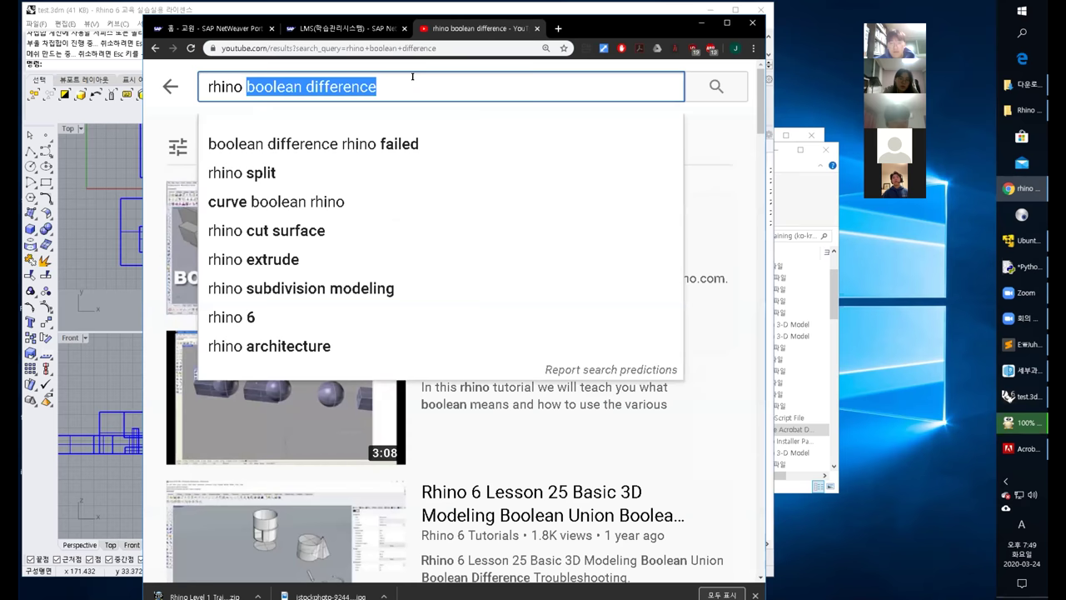
pyautogui.write('move object')
pyautogui.press('Return')
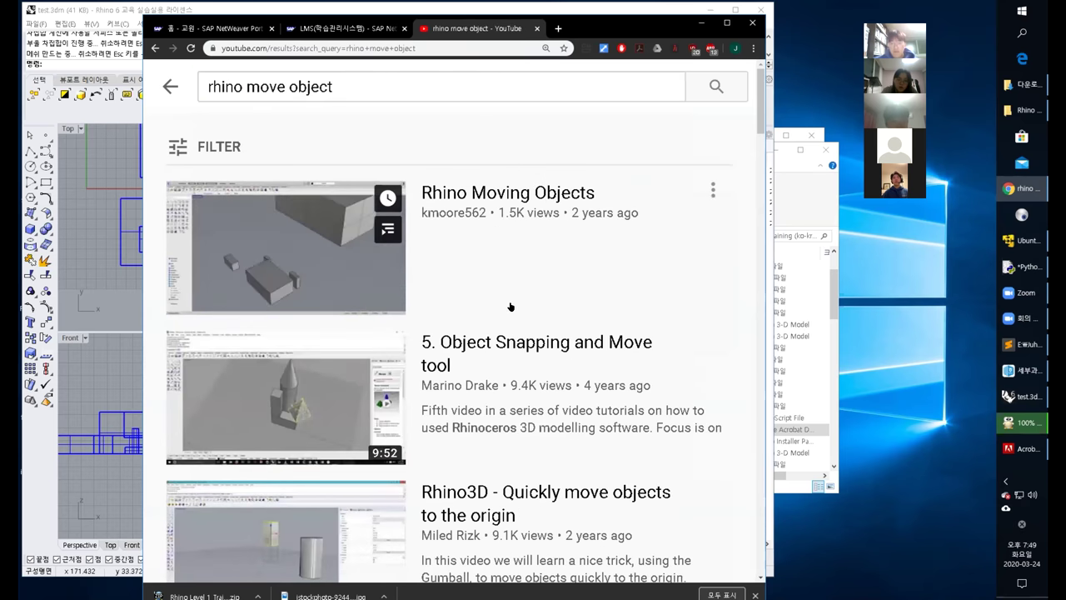
pyautogui.scroll(-3, 511, 306)
pyautogui.scroll(3, 512, 264)
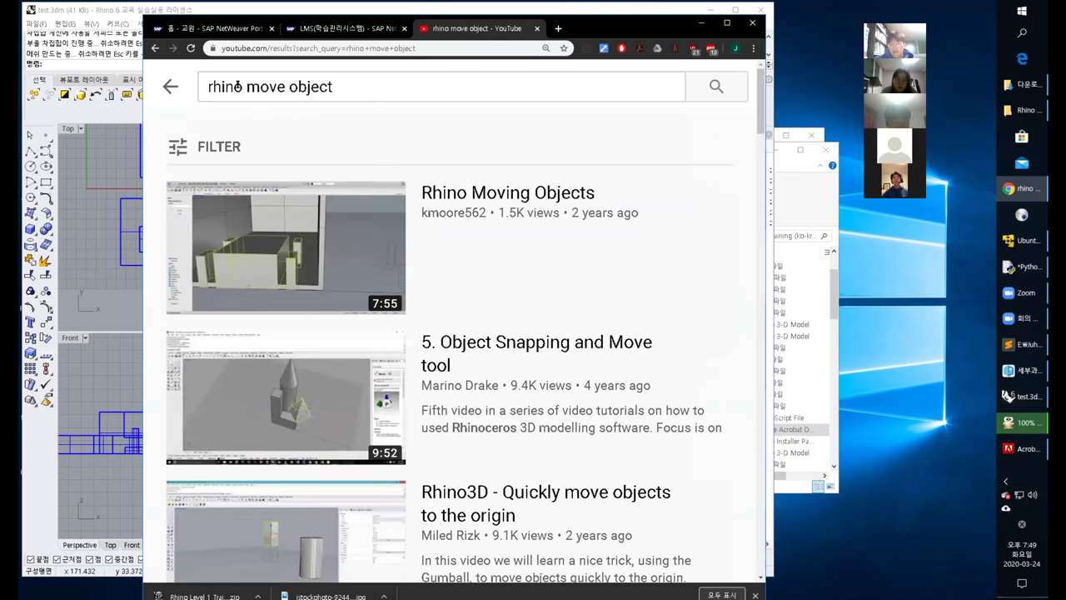
pyautogui.moveTo(246, 86); pyautogui.dragTo(415, 78)
pyautogui.write('copy')
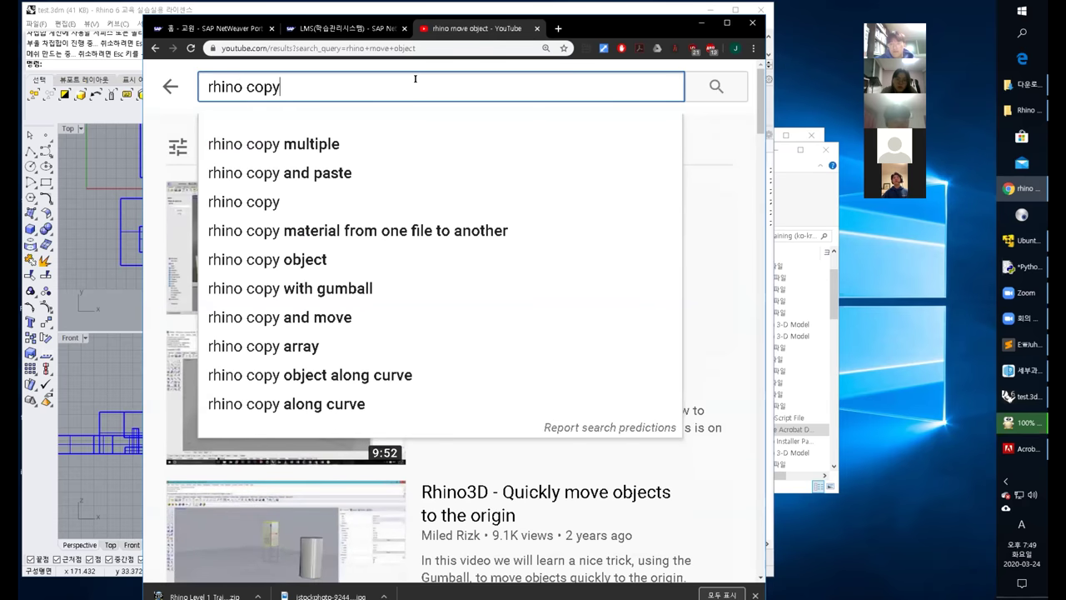
pyautogui.write(' object')
pyautogui.press('Return')
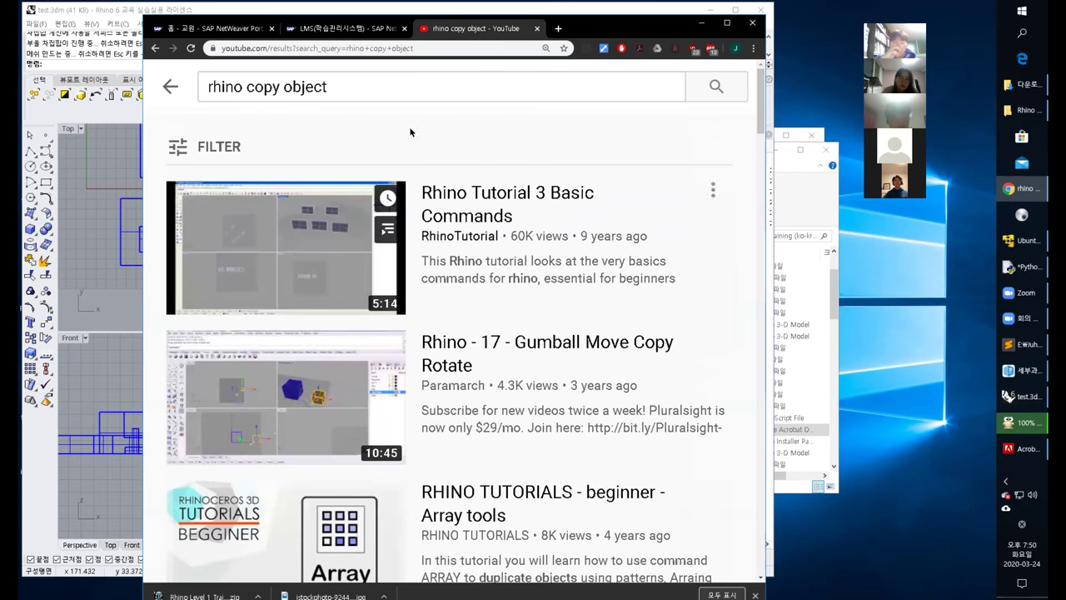
# Search 'rhino picture' and open the 'Modeling from reference images' video.
pyautogui.moveTo(255, 86); pyautogui.dragTo(397, 79)
pyautogui.press('BackSpace')
pyautogui.press('BackSpace')
pyautogui.write('picture')
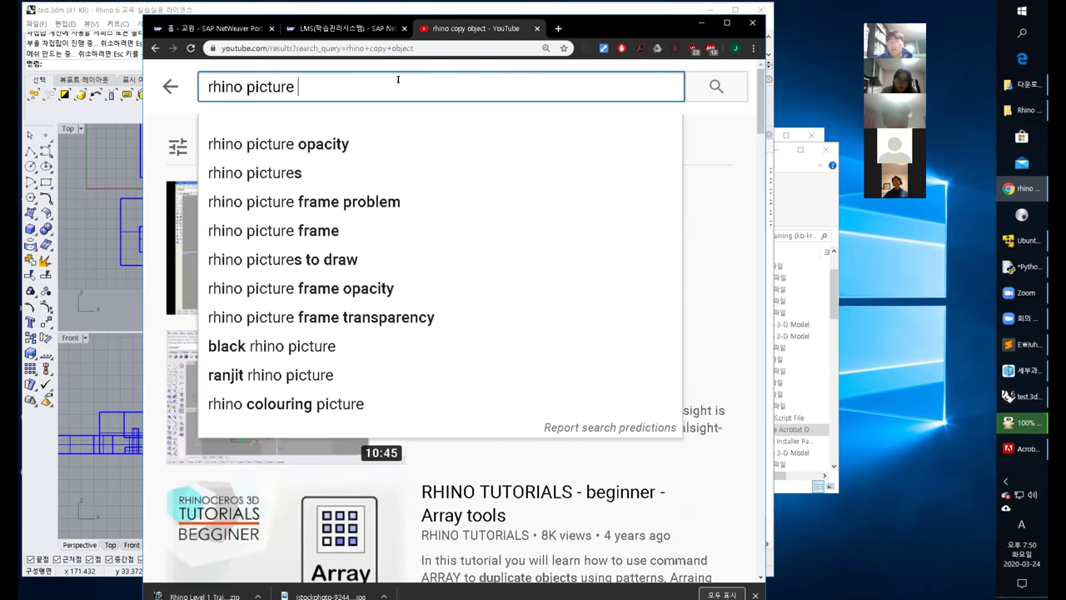
pyautogui.press('Return')
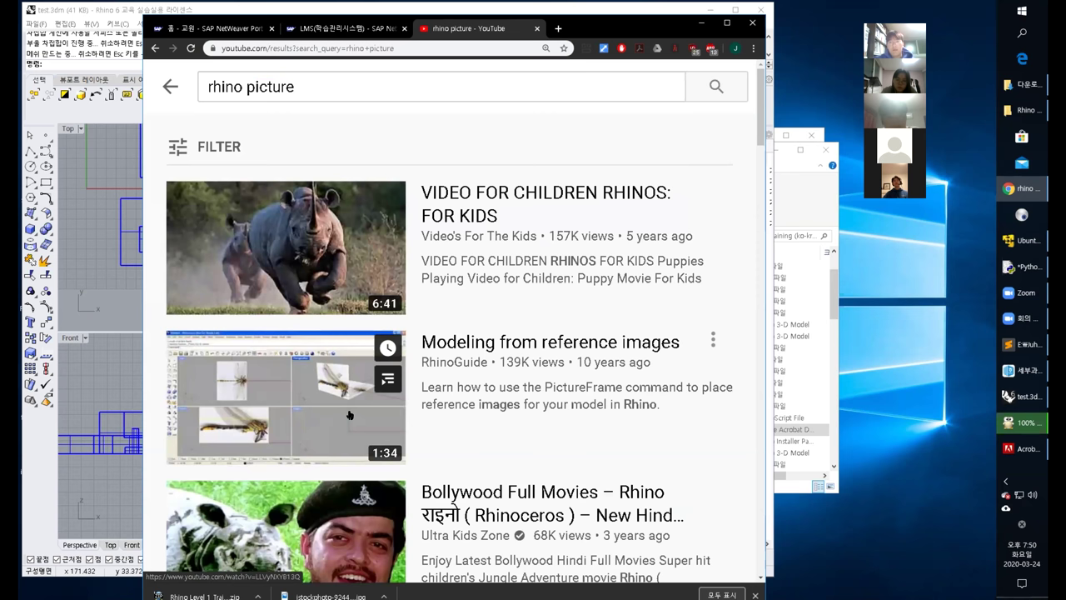
pyautogui.rightClick(364, 337)
pyautogui.click(635, 371)
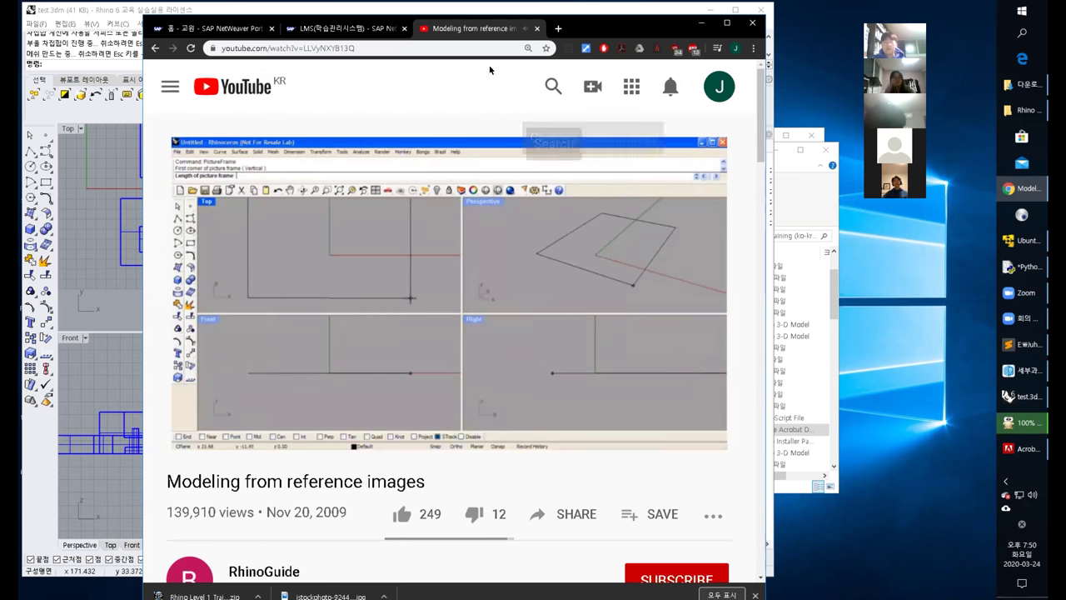
# Rerun the 'rhino picture' search, then return to the reference-images video.
pyautogui.click(360, 46)
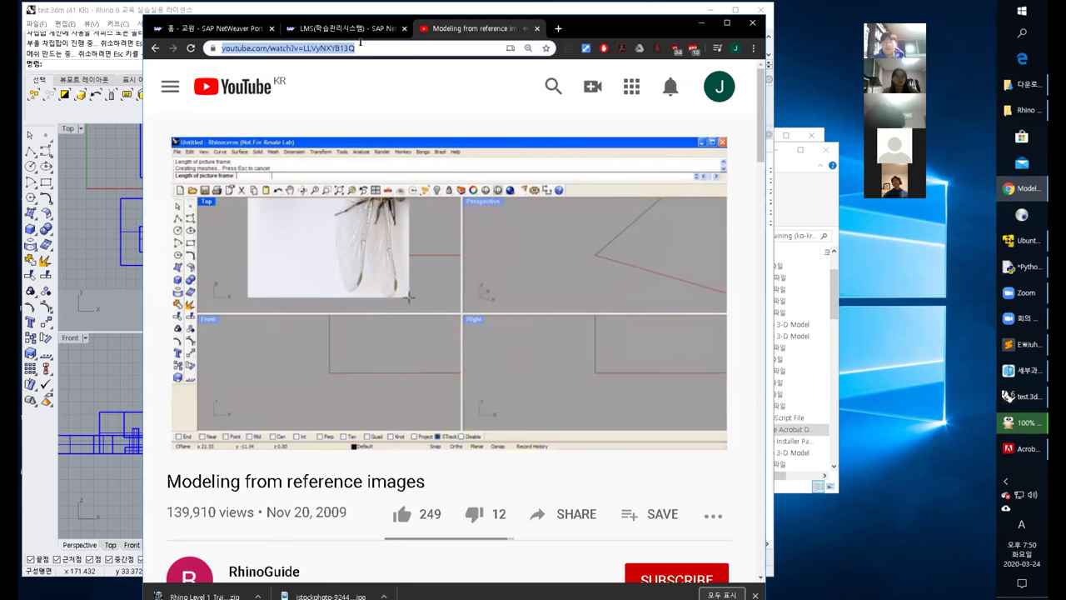
pyautogui.click(553, 85)
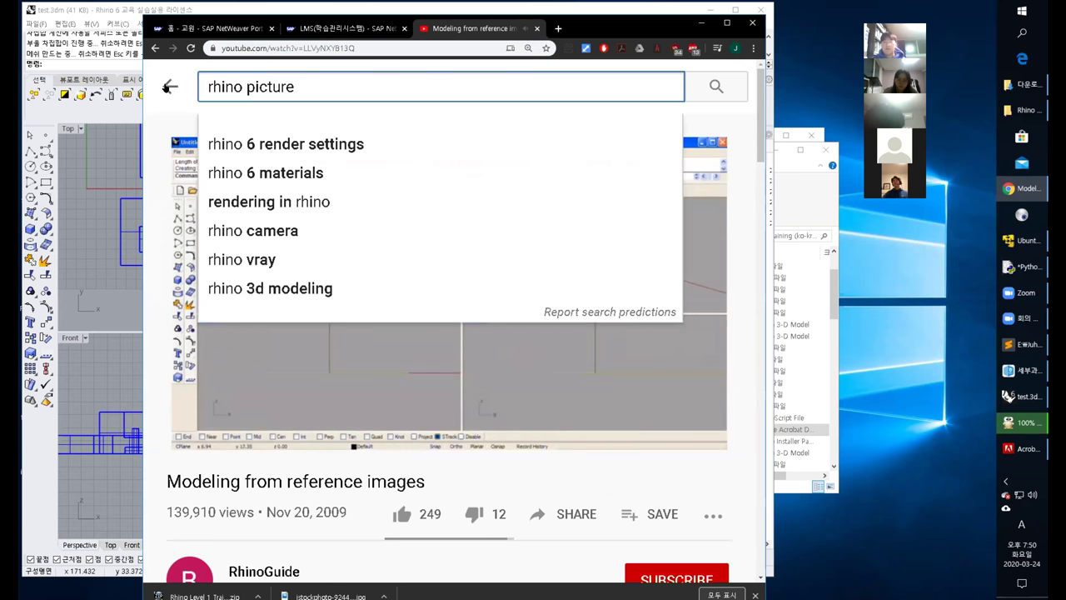
pyautogui.press('Return')
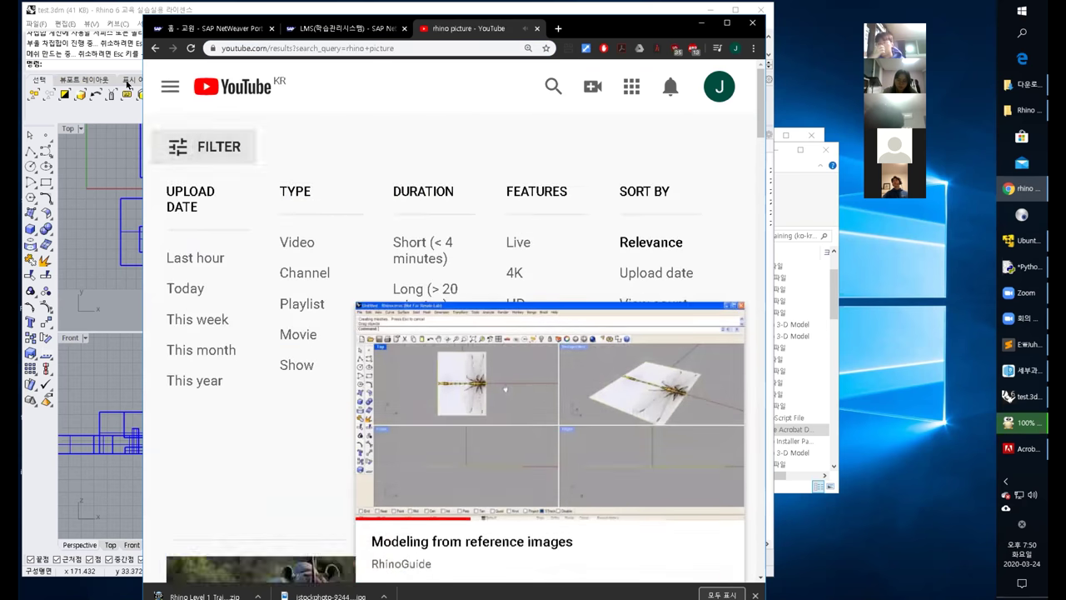
pyautogui.click(547, 86)
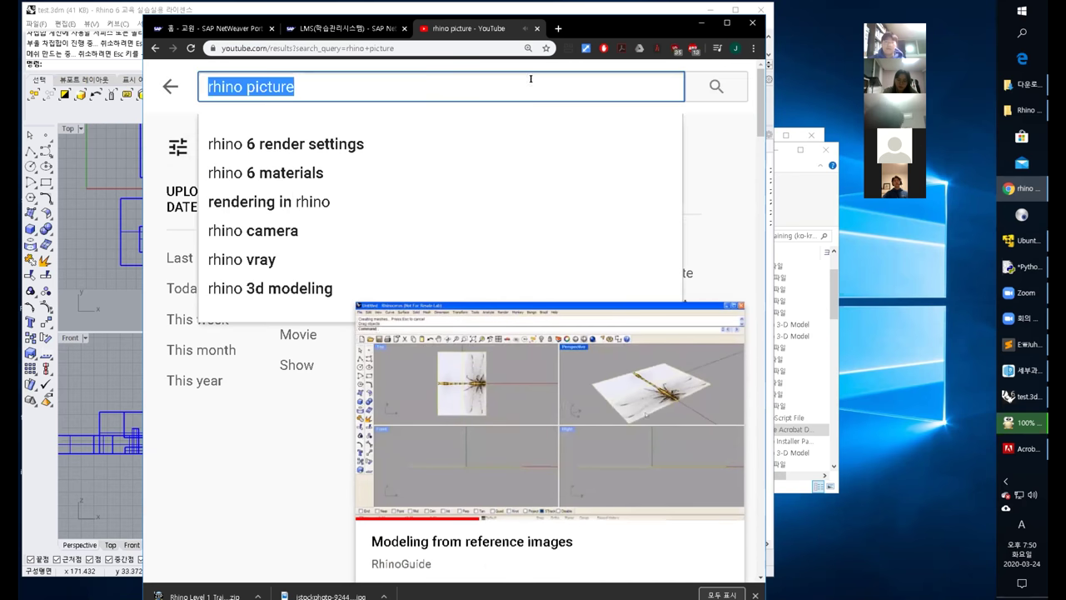
pyautogui.click(324, 84)
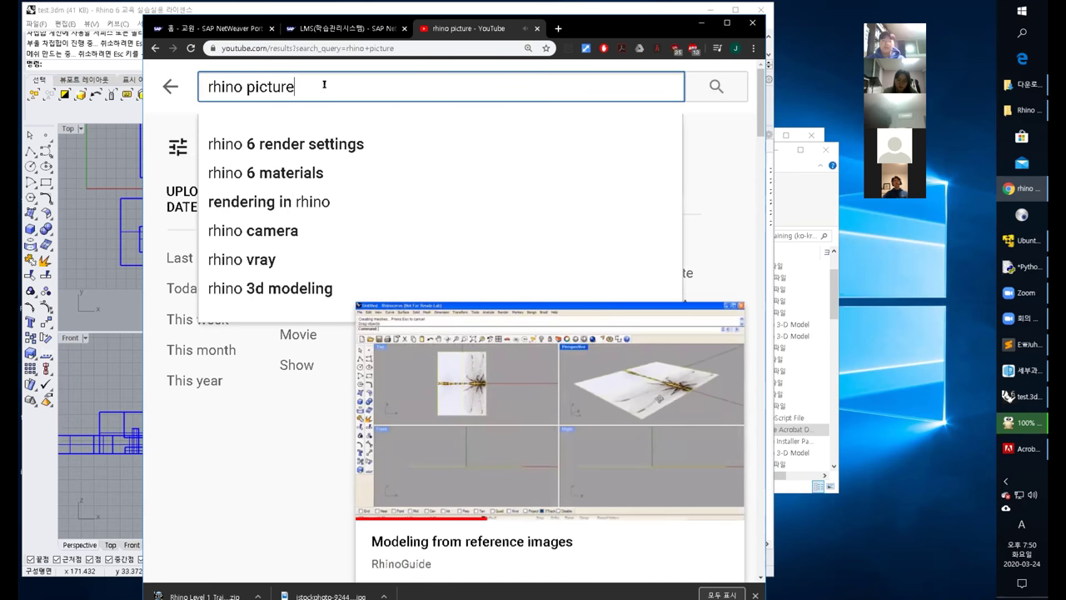
pyautogui.click(170, 87)
pyautogui.hotkey('alt', 'Left')
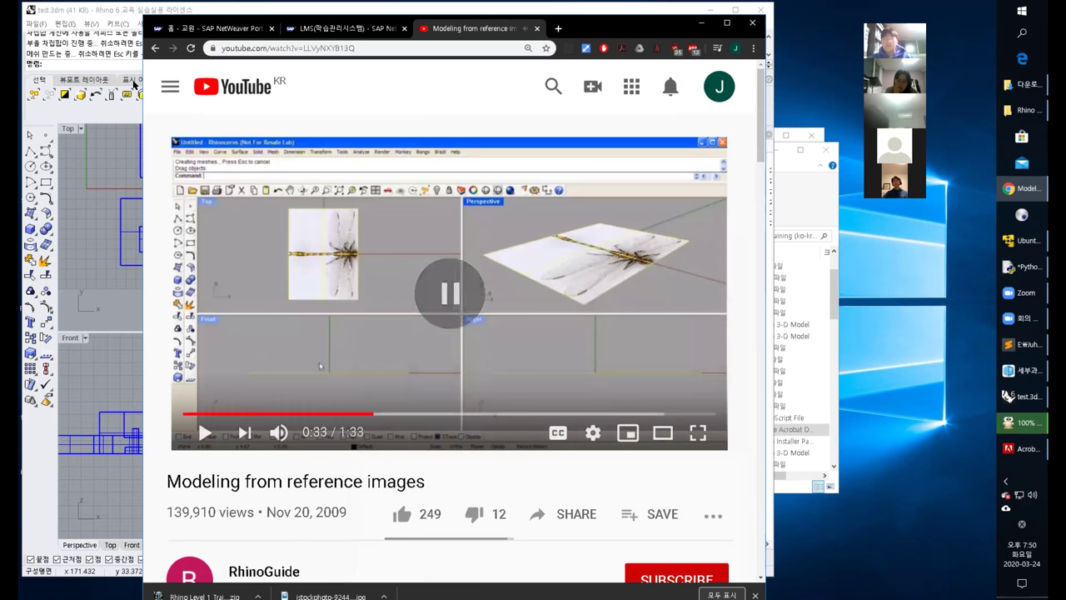
# Search YouTube for 'rhino scale object', then replace the query with 'rhino mirror object'.
pyautogui.click(552, 87)
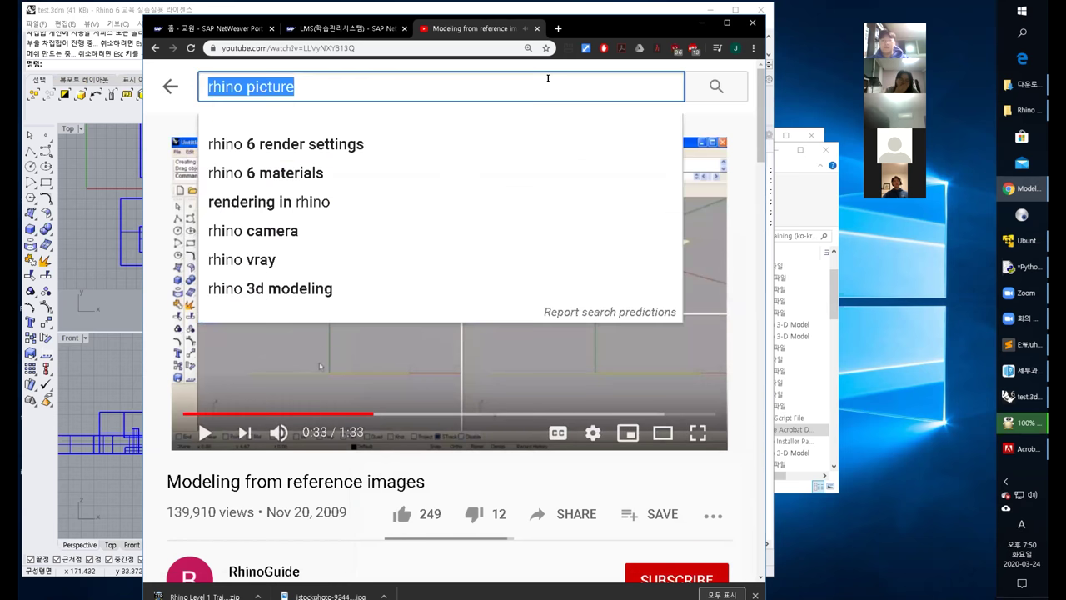
pyautogui.write('rhino sca')
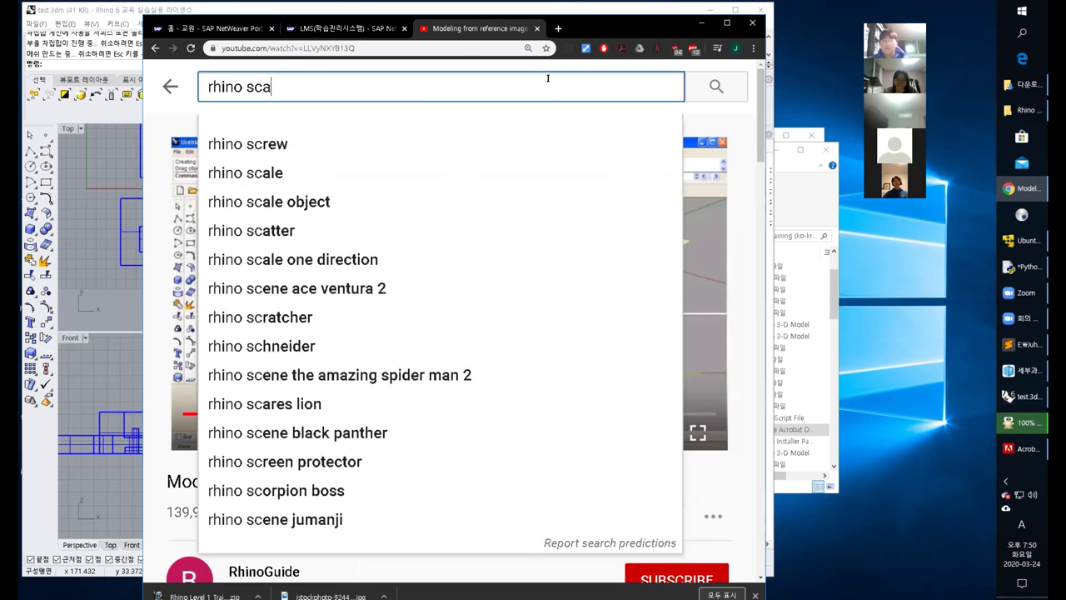
pyautogui.write('le object')
pyautogui.press('Return')
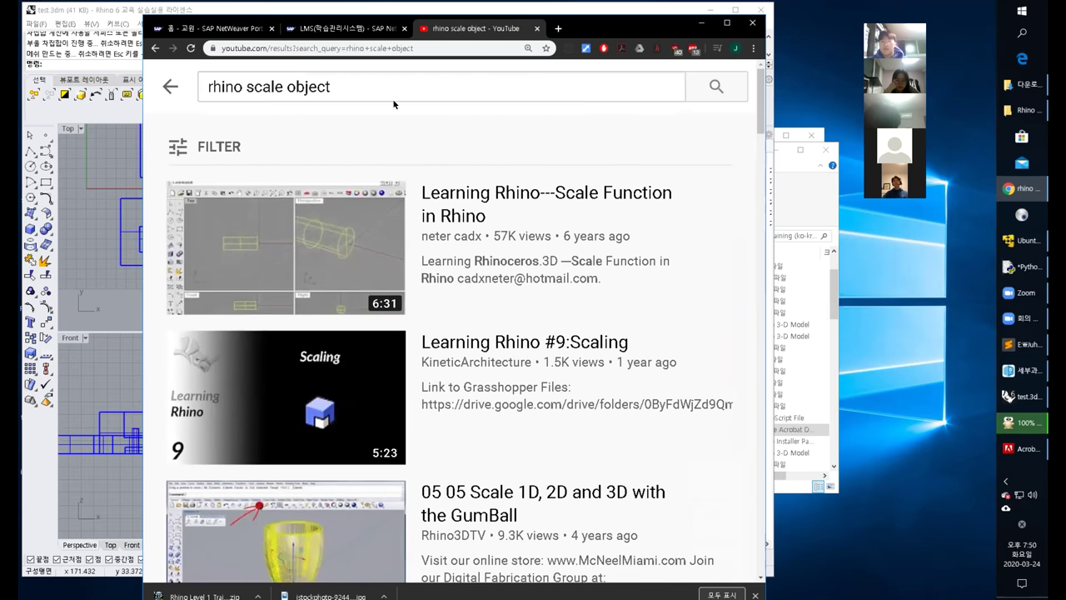
pyautogui.click(370, 85)
pyautogui.hotkey('ctrl', 'a')
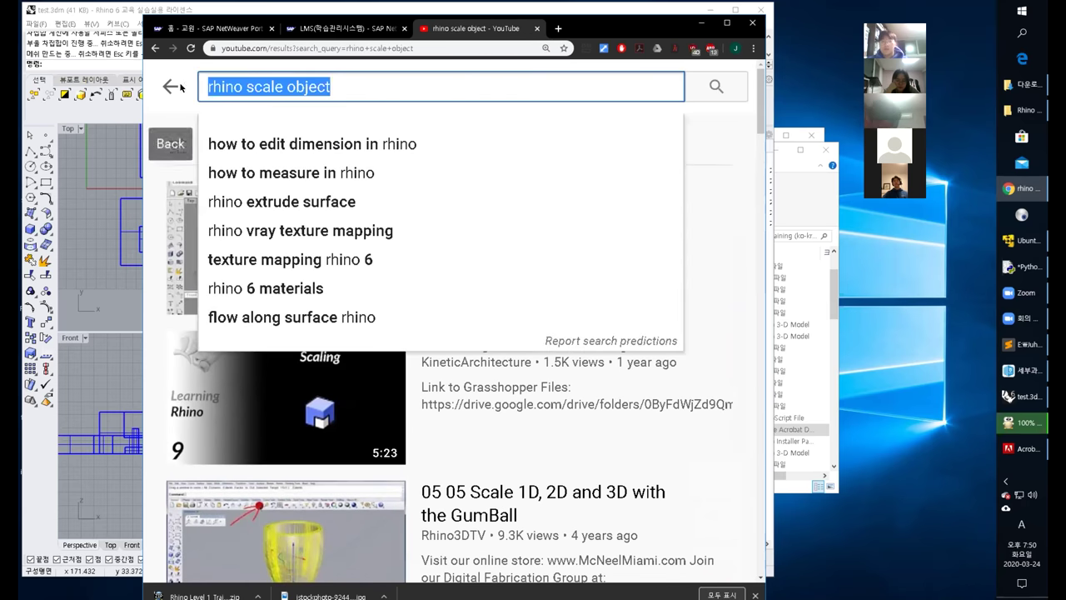
pyautogui.write('rhino mirror object')
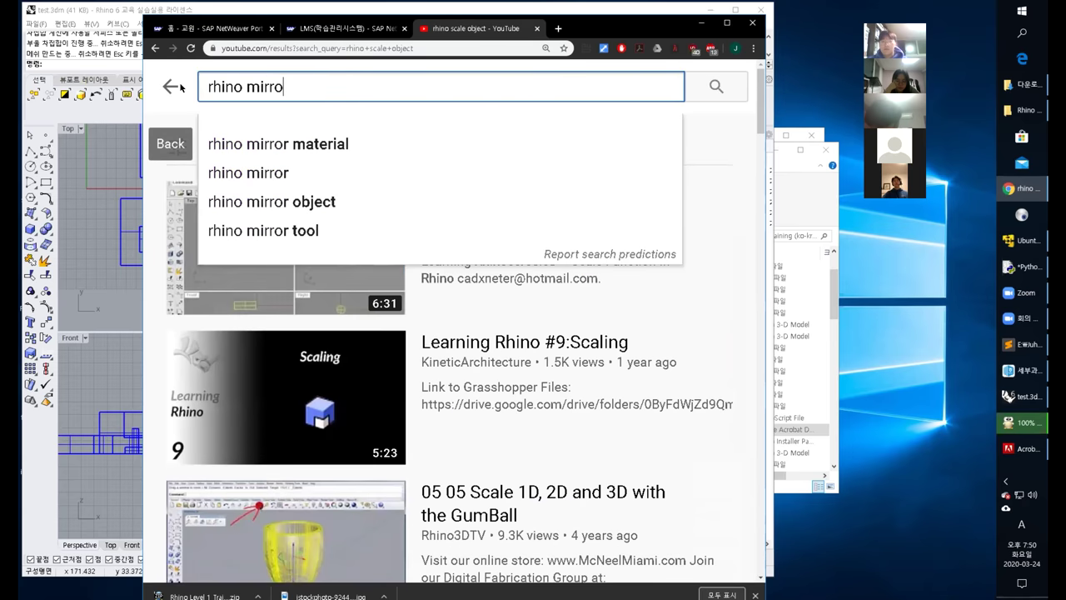
pyautogui.press('Return')
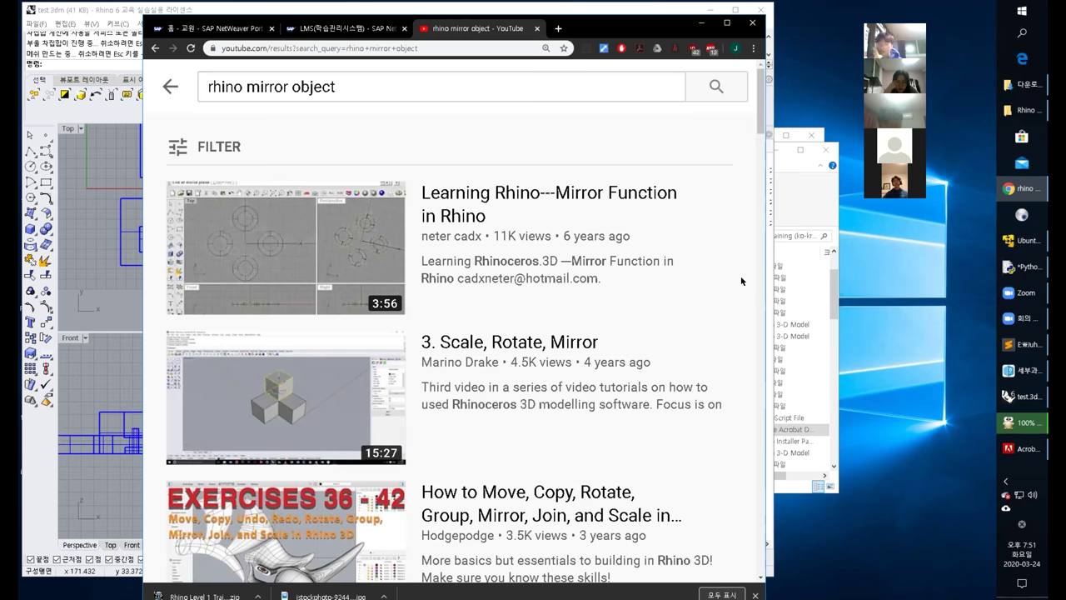
pyautogui.click(117, 208)
# Activate the Perspective view of the four-peg plate model and zoom out.
pyautogui.click(393, 199)
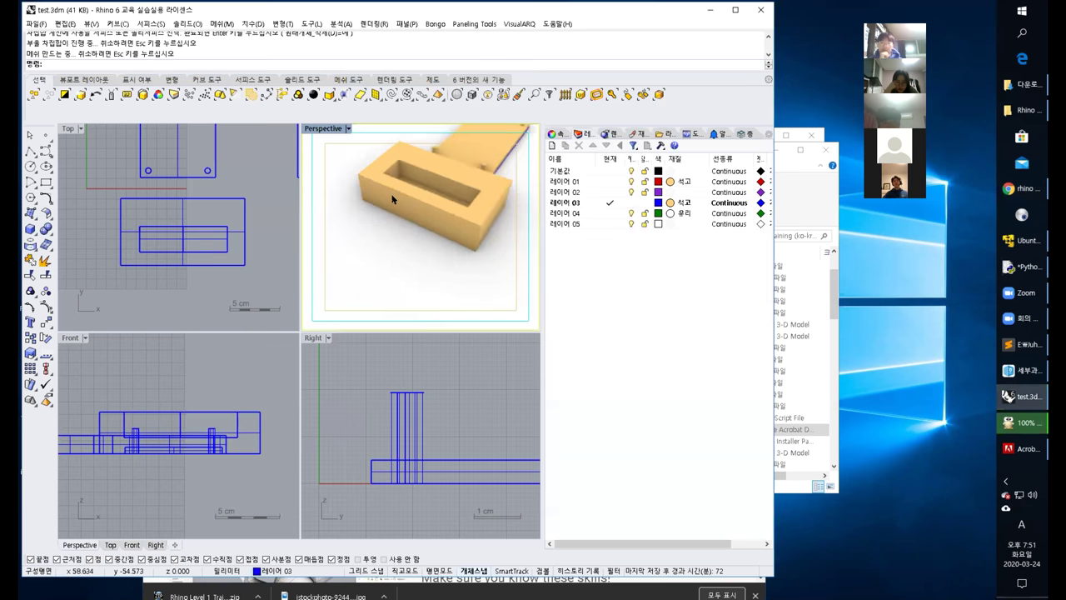
pyautogui.scroll(-5, 418, 239)
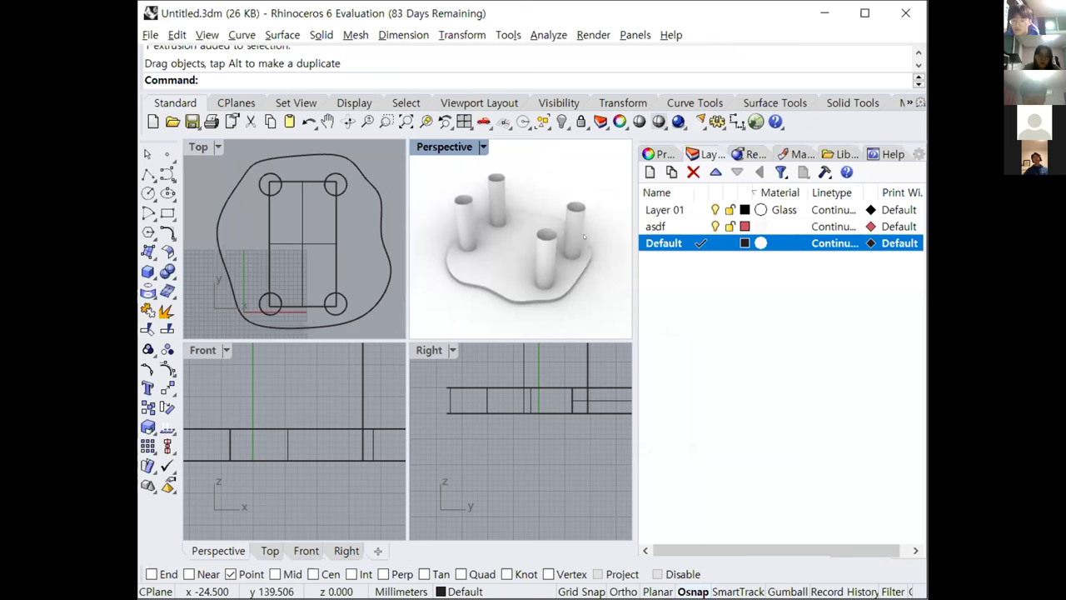
# Launch the straight ExtrudeCrv command from Solid > Extrude Planar Curve.
pyautogui.moveTo(584, 238); pyautogui.dragTo(581, 204, button='right')
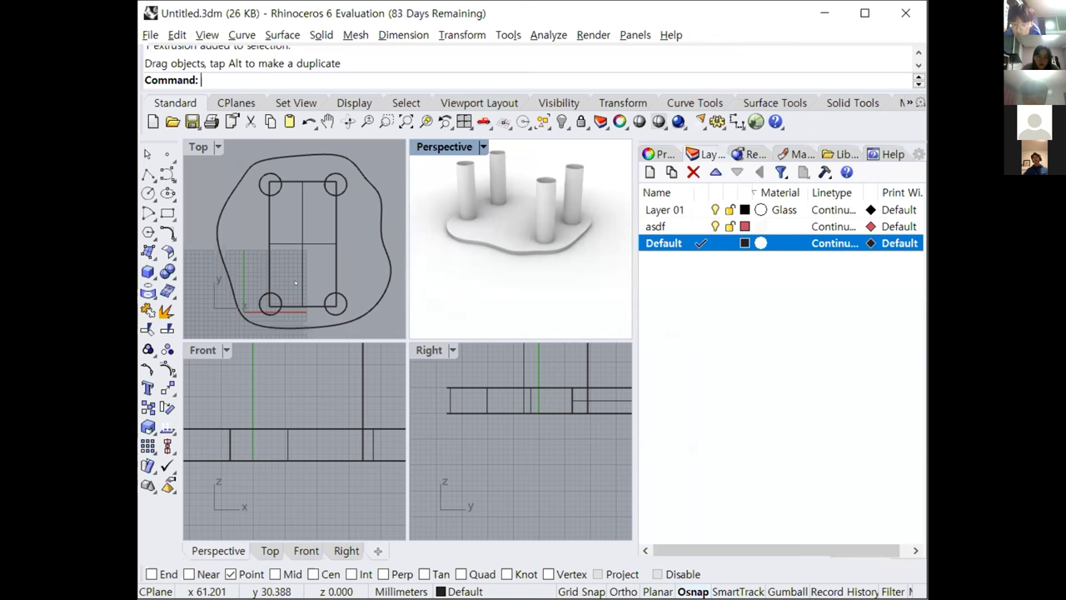
pyautogui.click(290, 35)
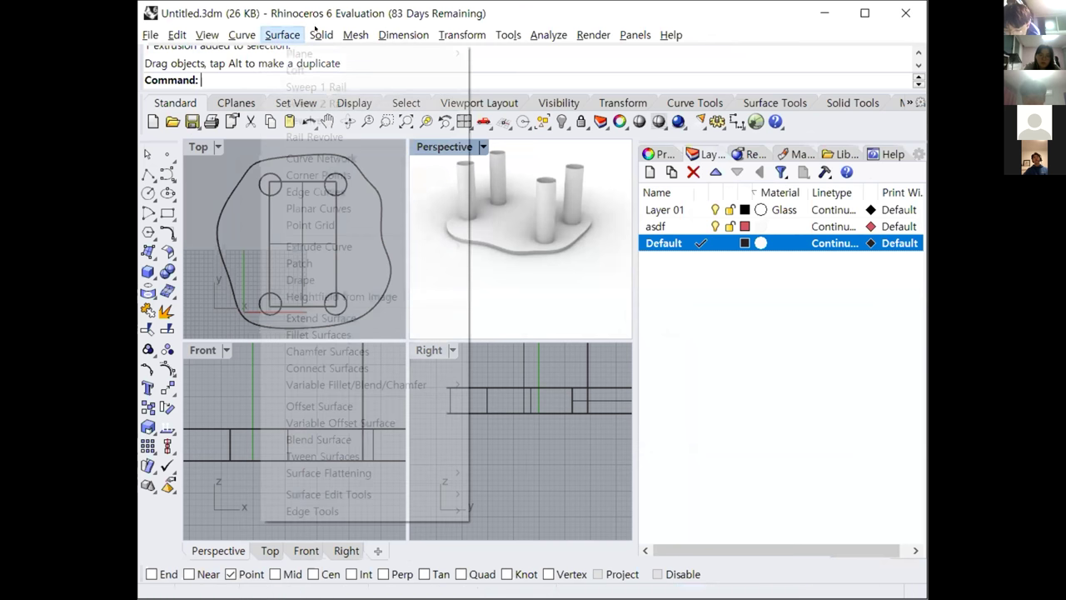
pyautogui.moveTo(317, 32)
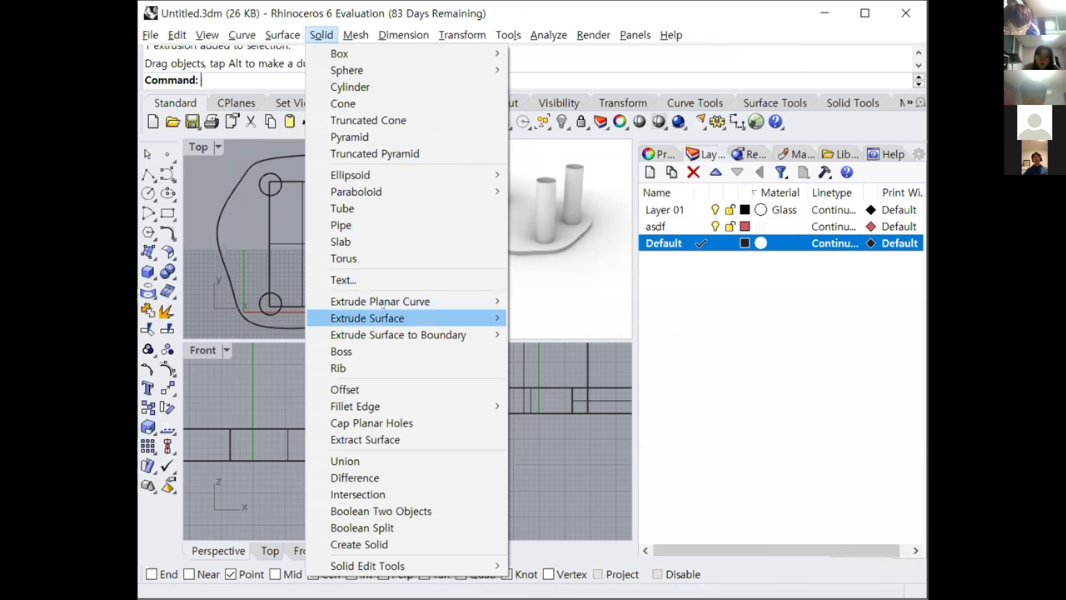
pyautogui.moveTo(366, 317)
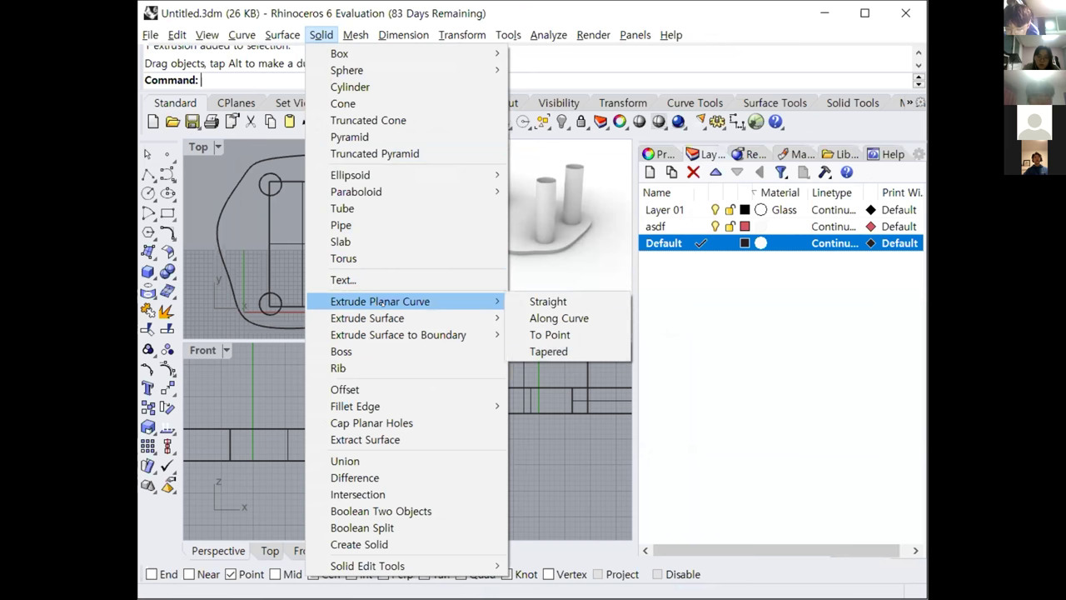
pyautogui.click(545, 302)
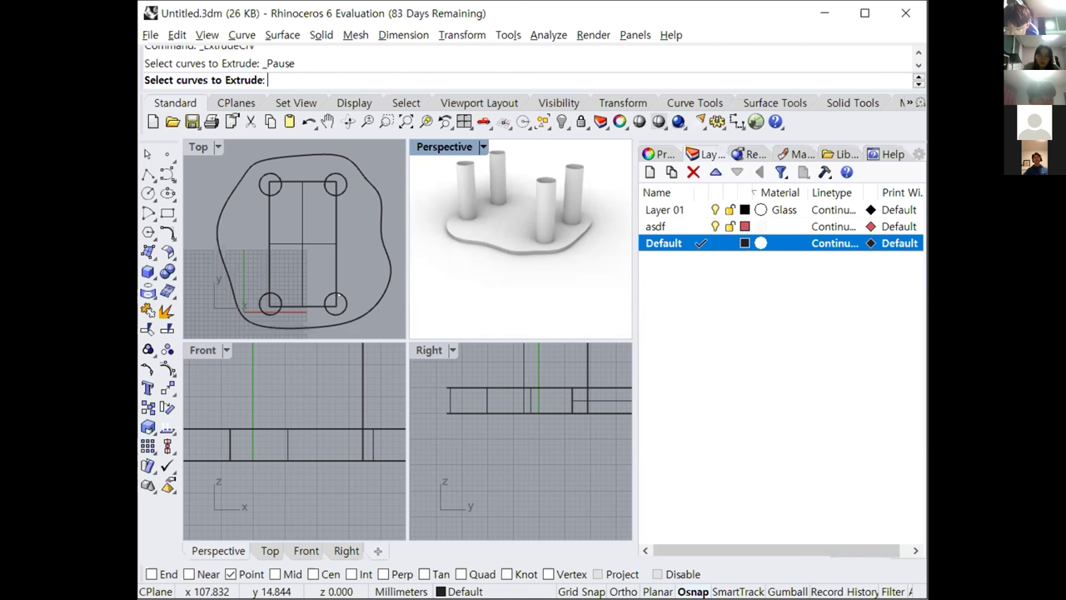
# Extrude the lower-right circle with Solid=Yes into a closed cylindrical post.
pyautogui.click(339, 296)
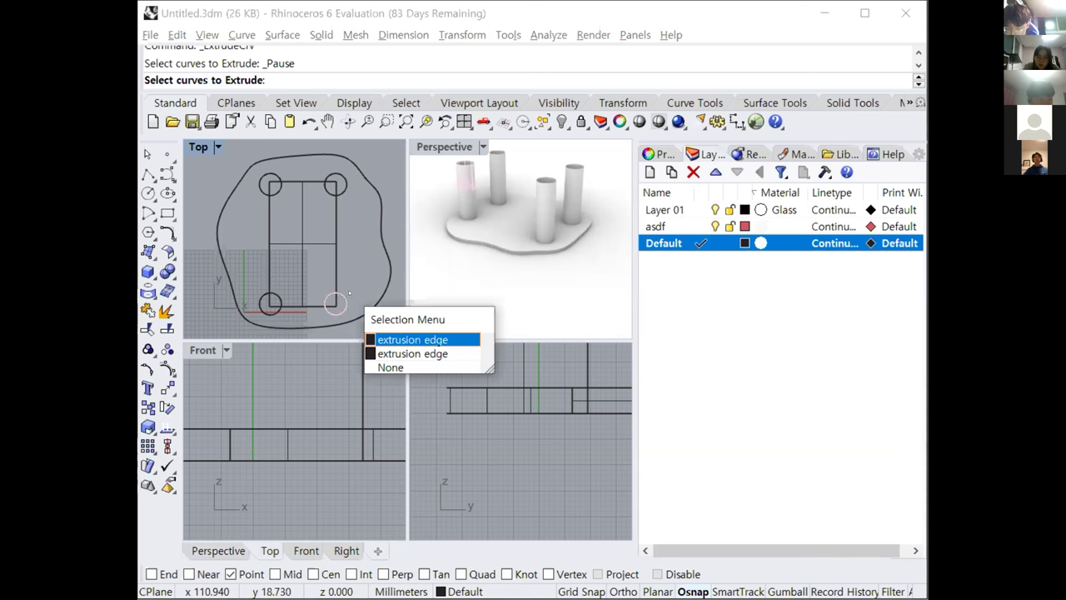
pyautogui.press('Return')
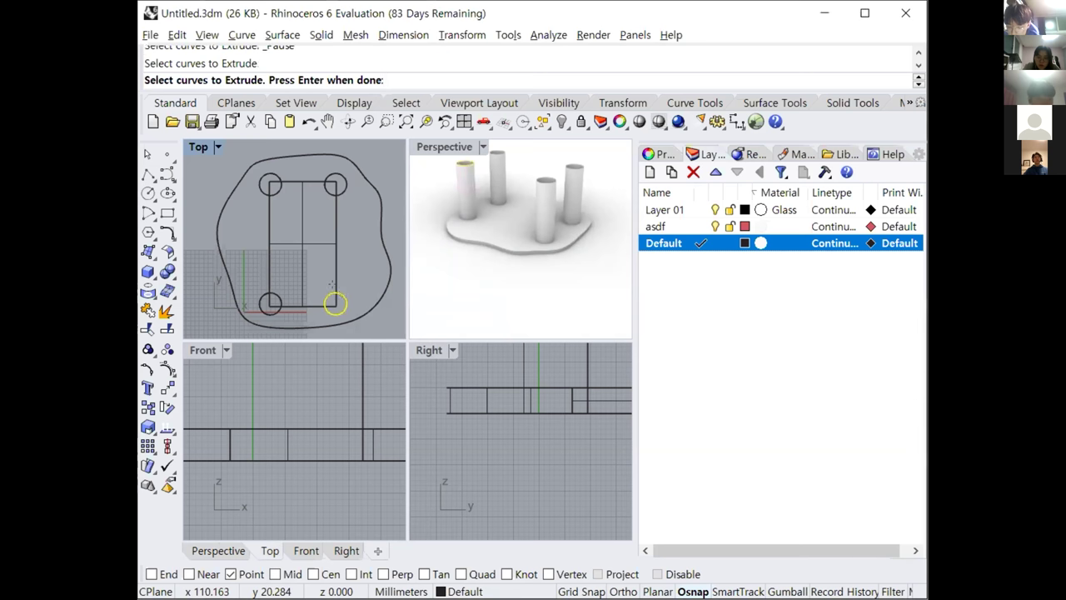
pyautogui.press('Return')
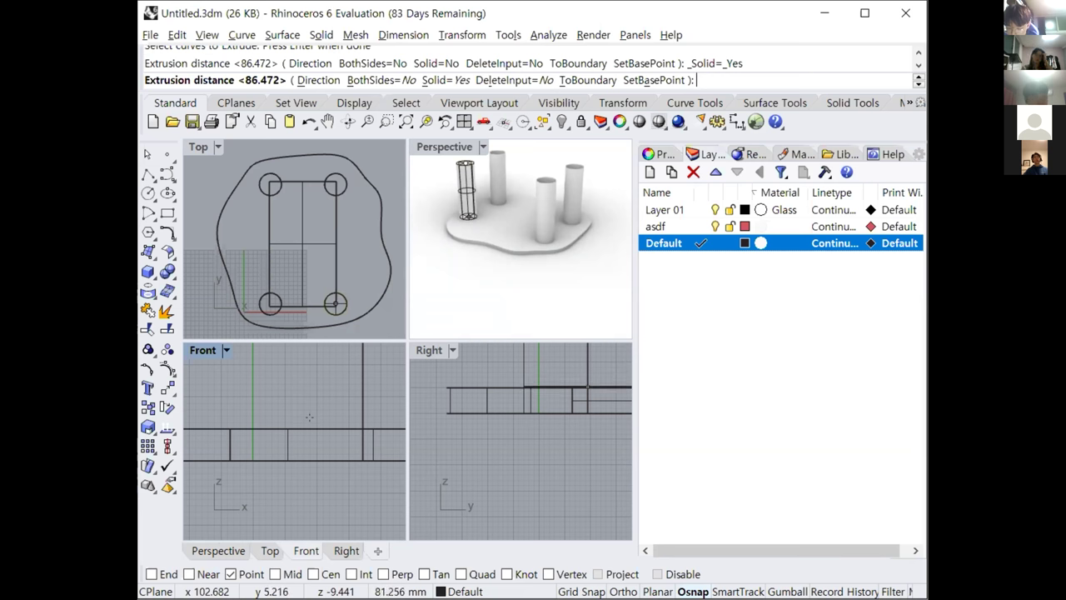
pyautogui.click(309, 416)
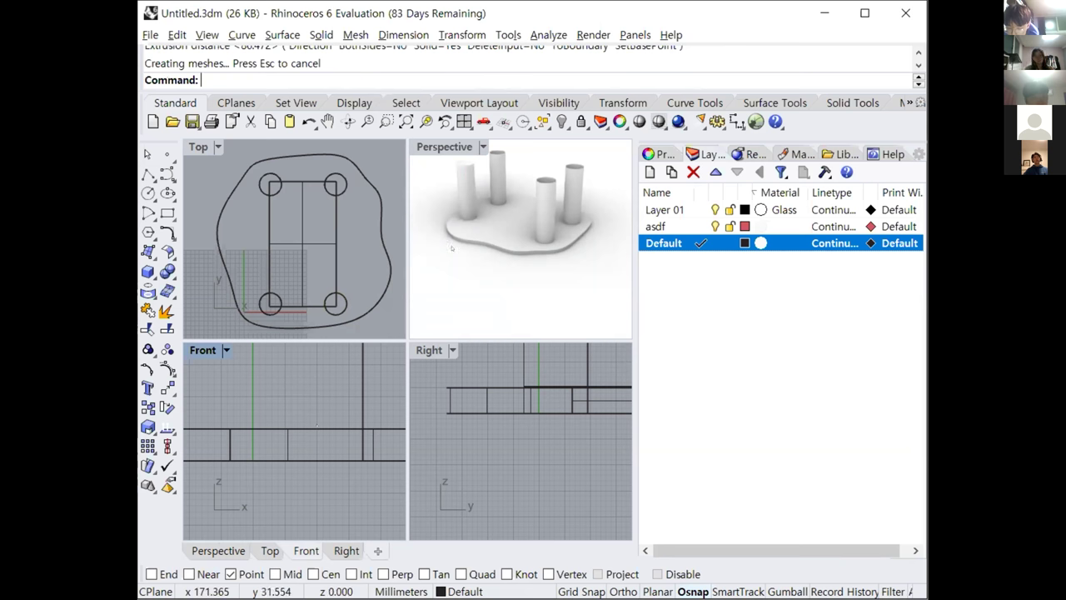
pyautogui.scroll(5, 518, 216)
pyautogui.moveTo(518, 217); pyautogui.dragTo(540, 280, button='right')
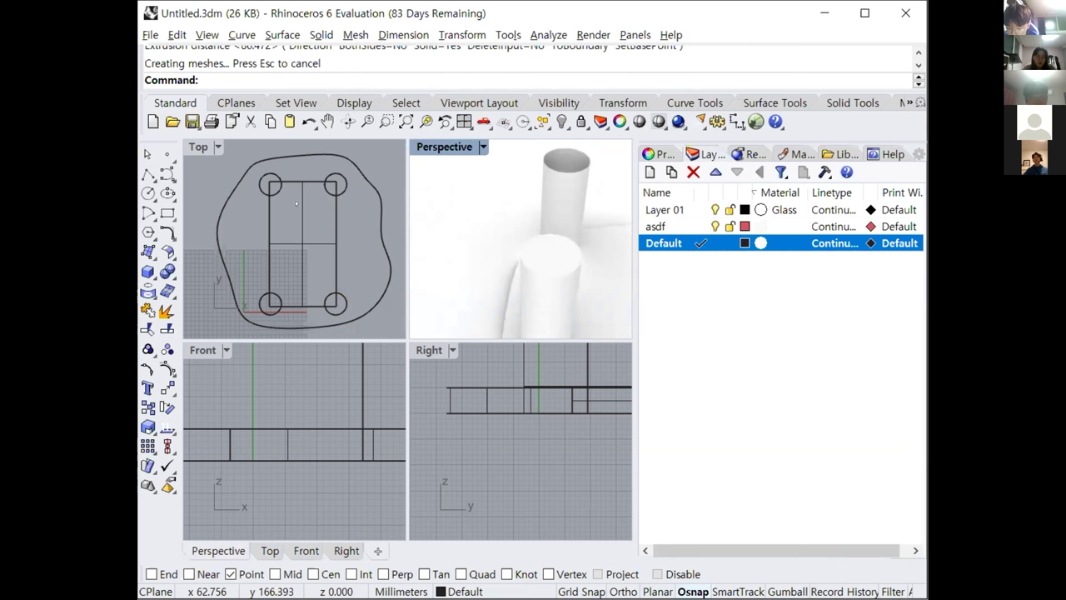
pyautogui.click(270, 293)
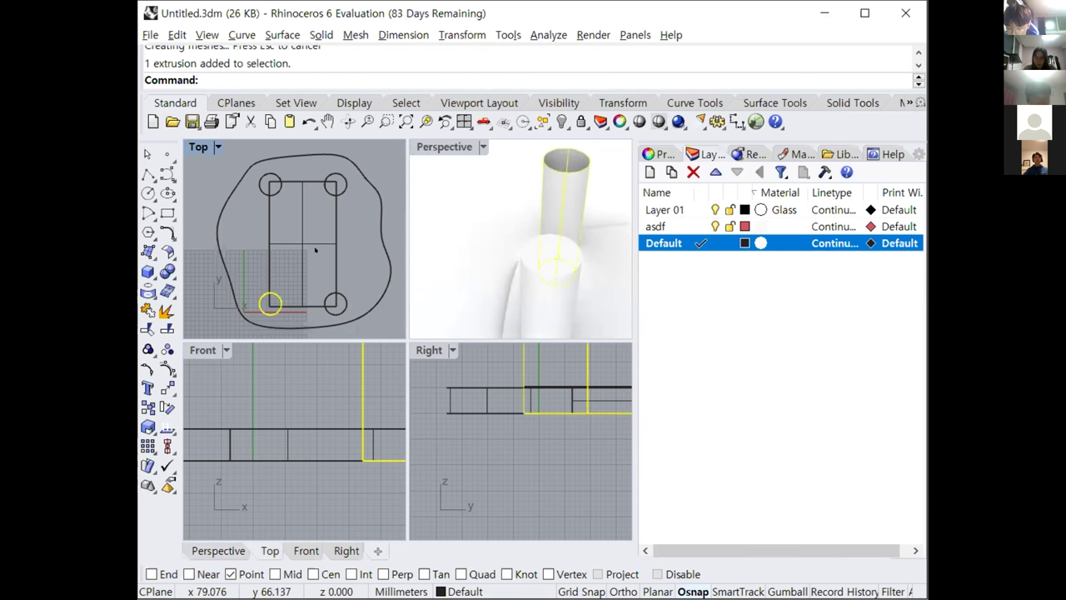
# Undo the accidental deletion of three cylinders to restore them.
pyautogui.press('Delete')
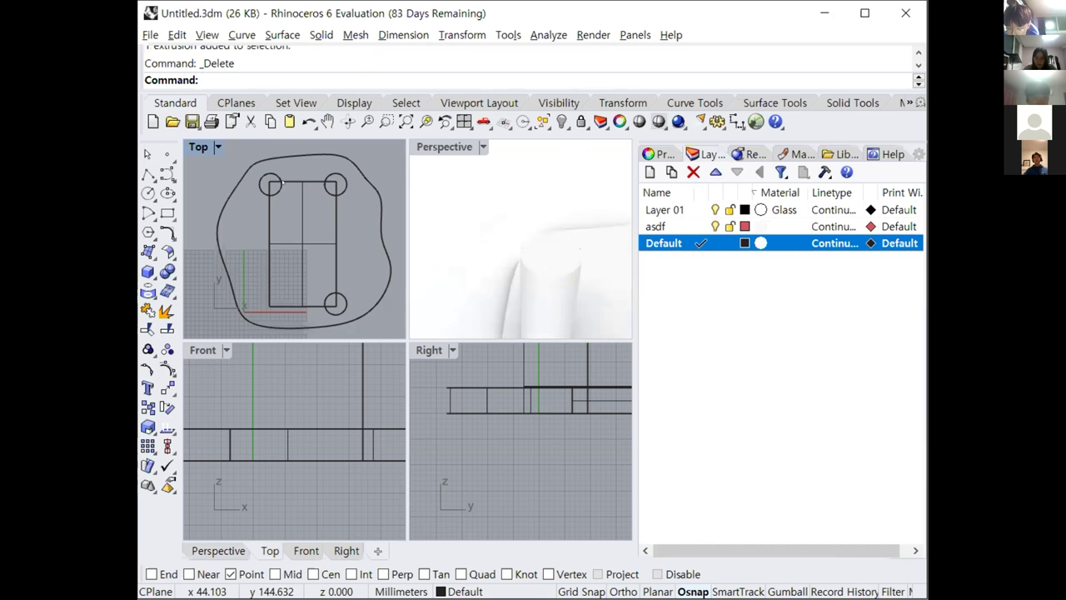
pyautogui.click(271, 181)
pyautogui.press('Delete')
pyautogui.click(335, 181)
pyautogui.press('Delete')
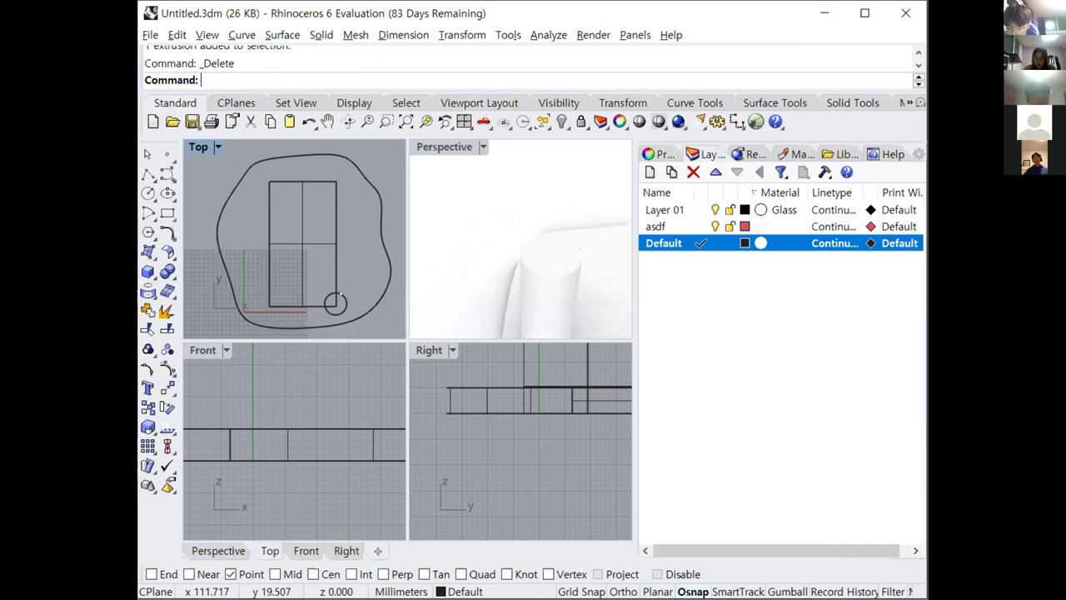
pyautogui.click(341, 294)
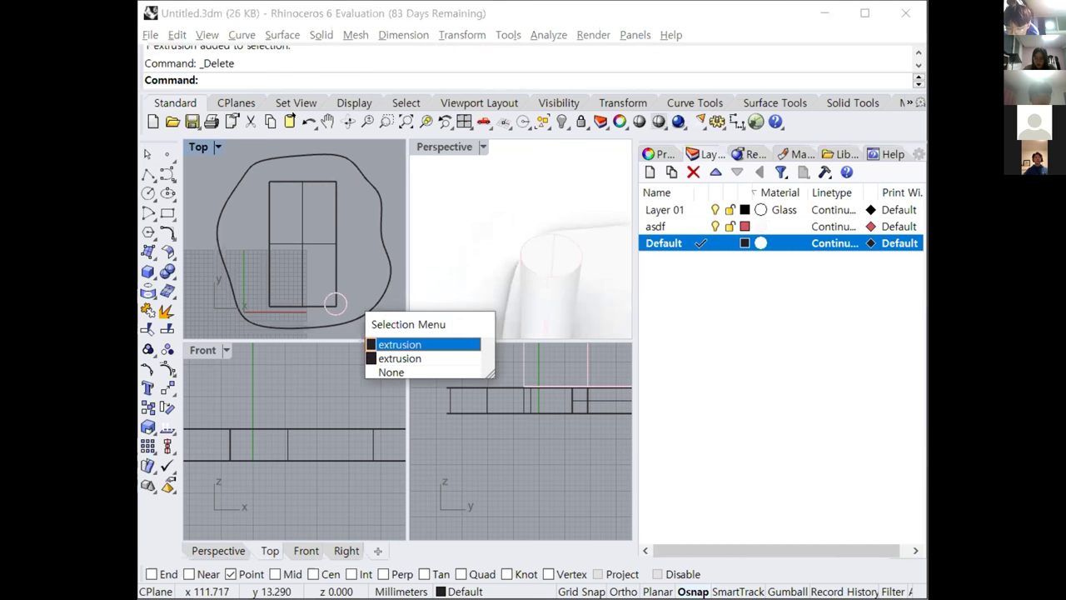
pyautogui.hotkey('ctrl', 'z')
pyautogui.hotkey('ctrl', 'z')
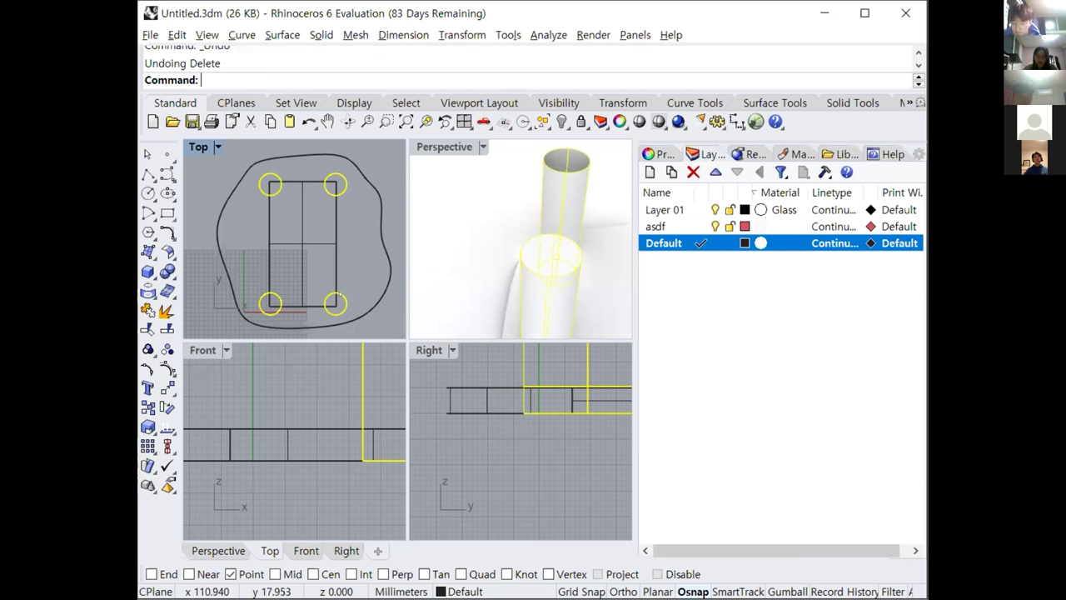
# Cap the lower-left cylinder, then both upper cylinders, and orbit to inspect.
pyautogui.click(273, 294)
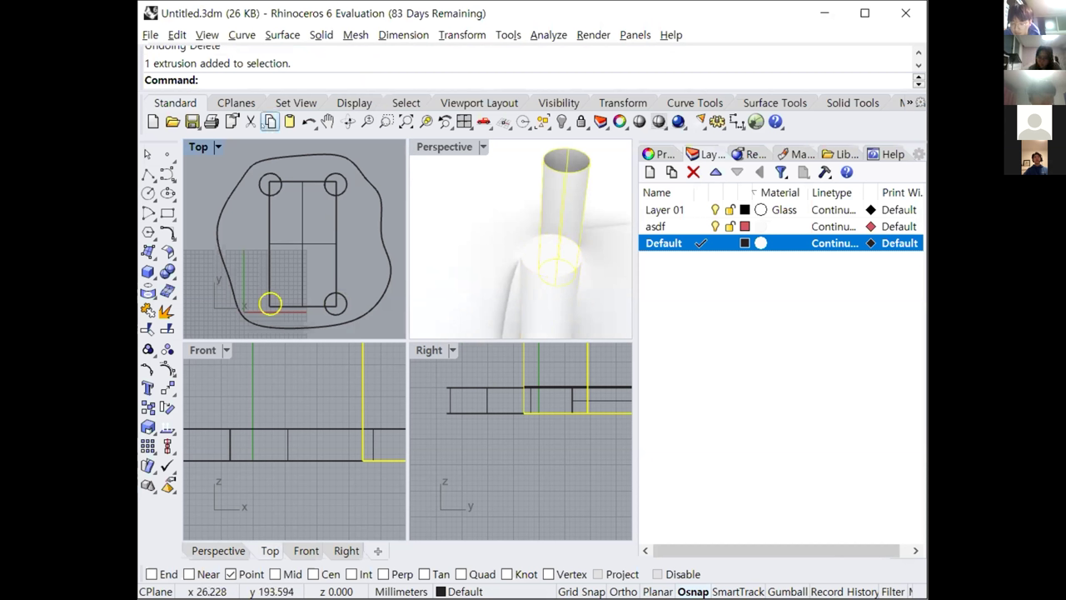
pyautogui.write('Cap')
pyautogui.press('Return')
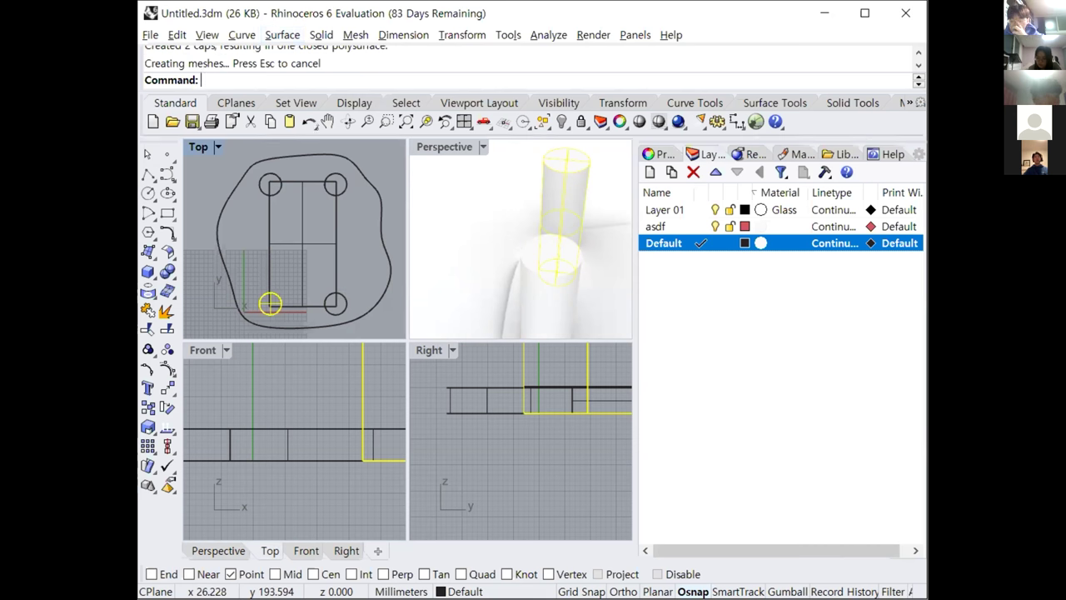
pyautogui.click(270, 185)
pyautogui.keyDown('shift'); pyautogui.click(335, 183); pyautogui.keyUp('shift')
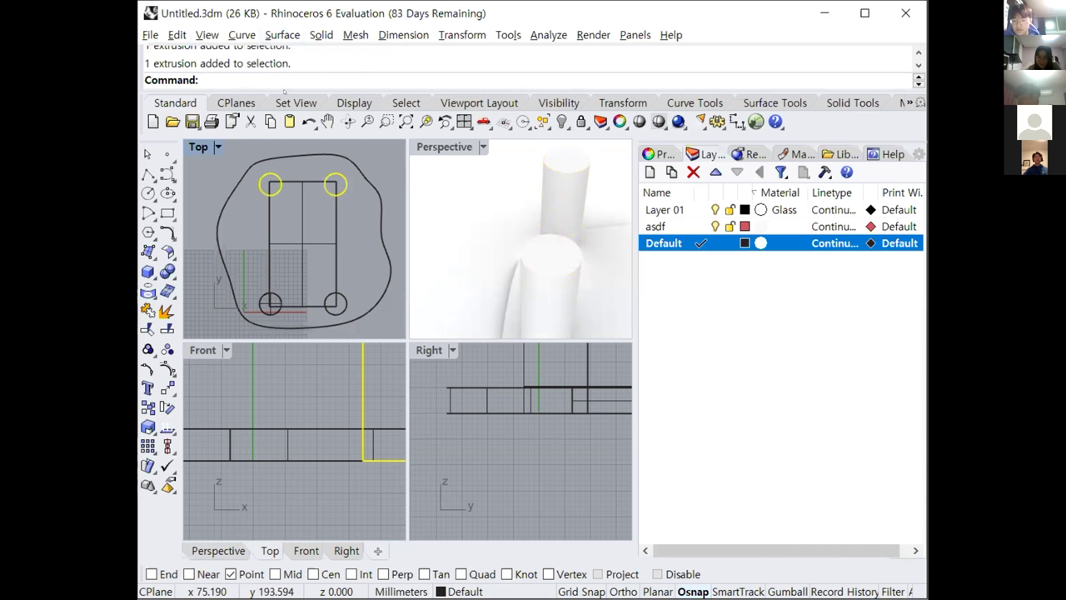
pyautogui.write('Cap')
pyautogui.press('Return')
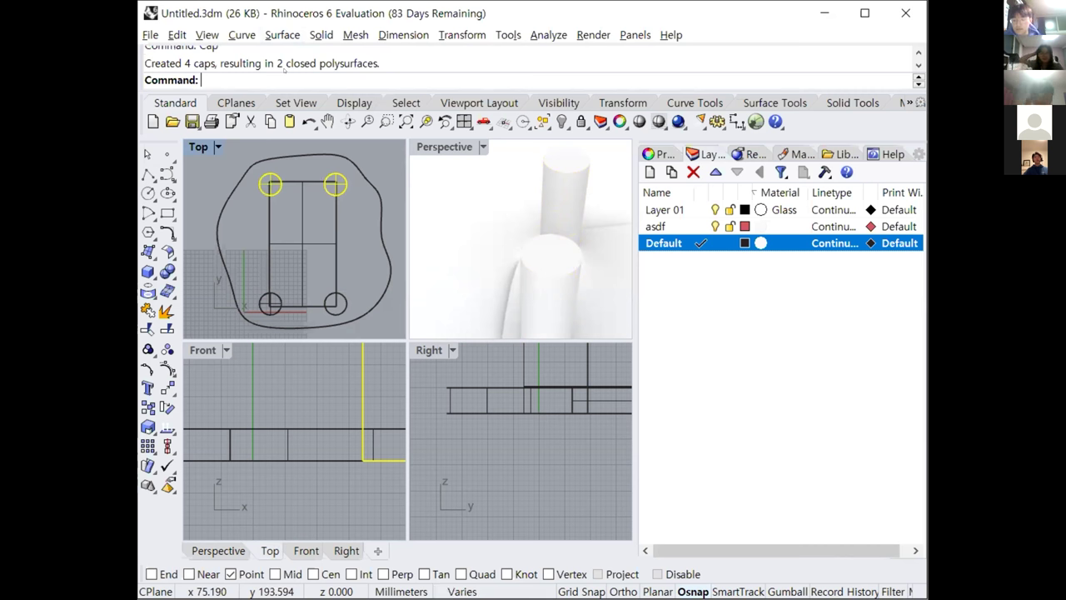
pyautogui.click(381, 168)
pyautogui.moveTo(466, 166); pyautogui.dragTo(555, 186, button='right')
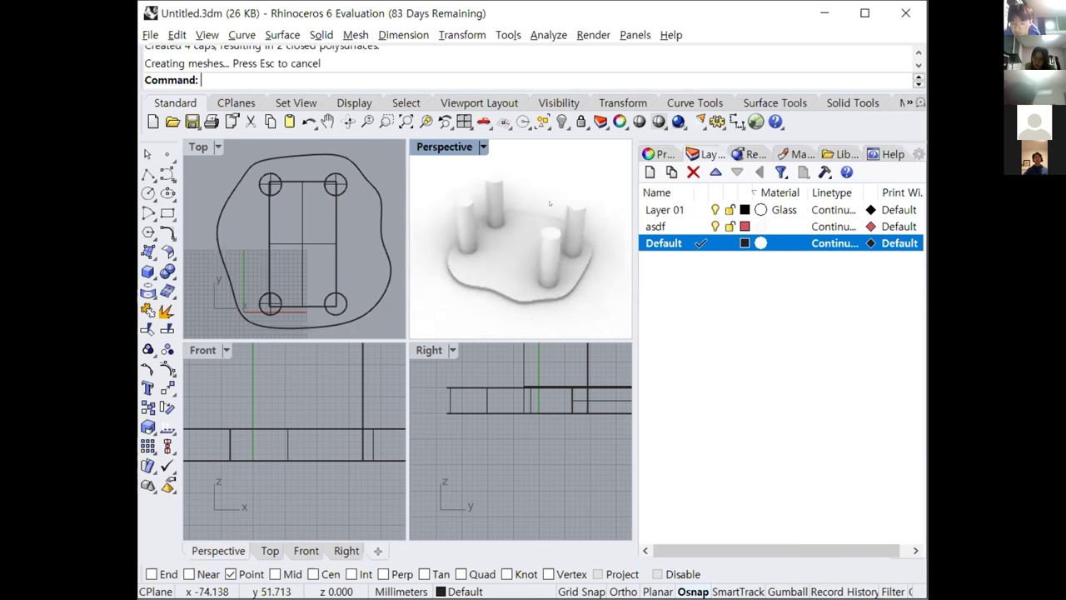